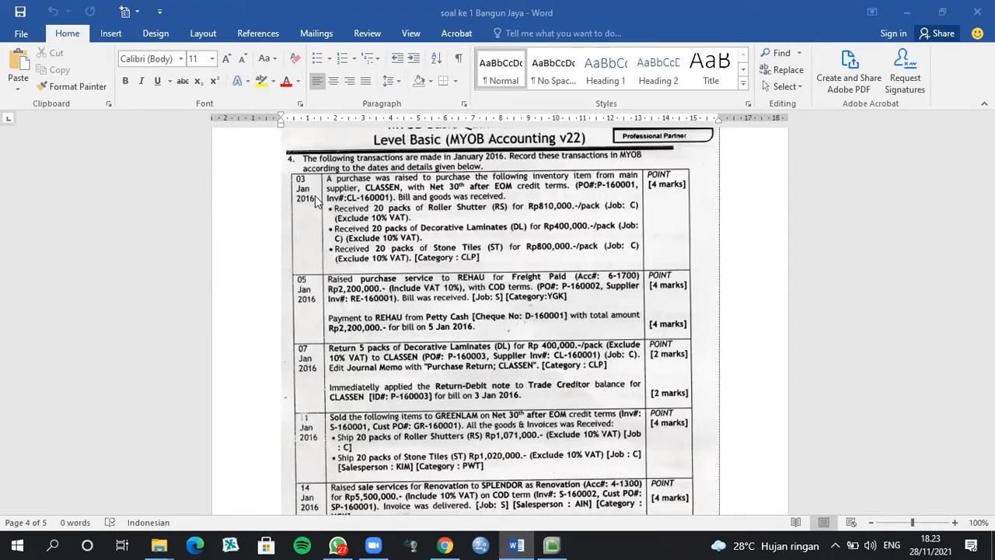
Switch to MYOB Accounting and start a new purchase bill for the supplier CLASSEN.
click(543, 544)
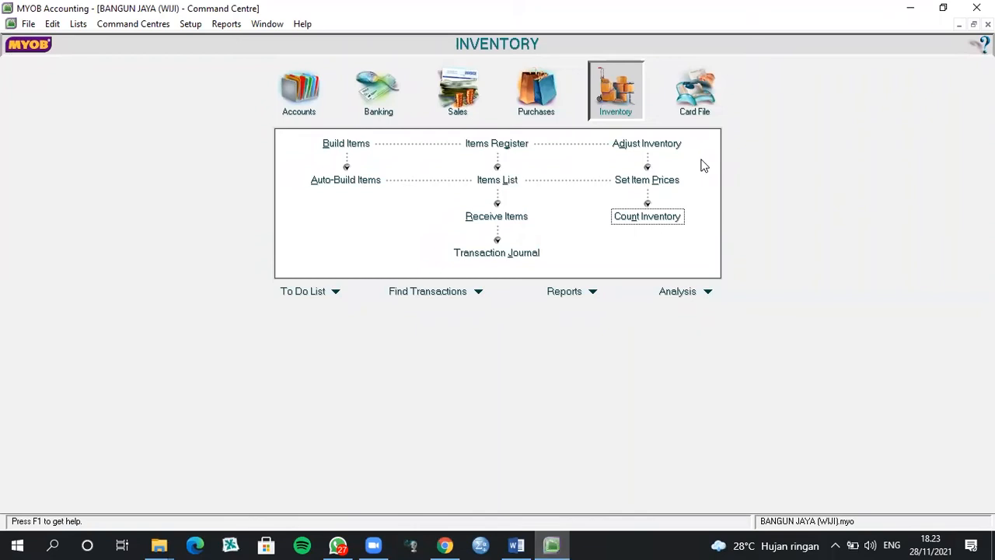
click(553, 97)
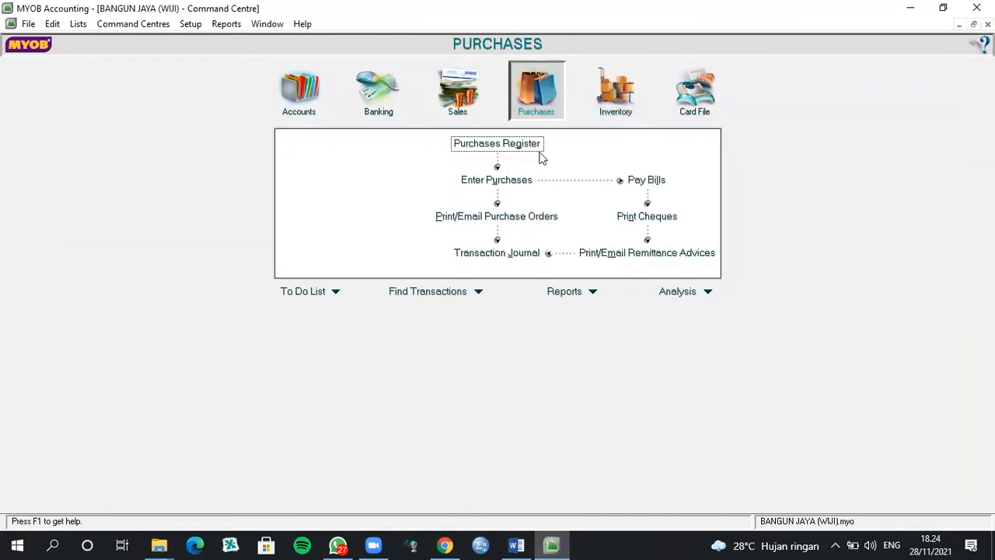
click(518, 188)
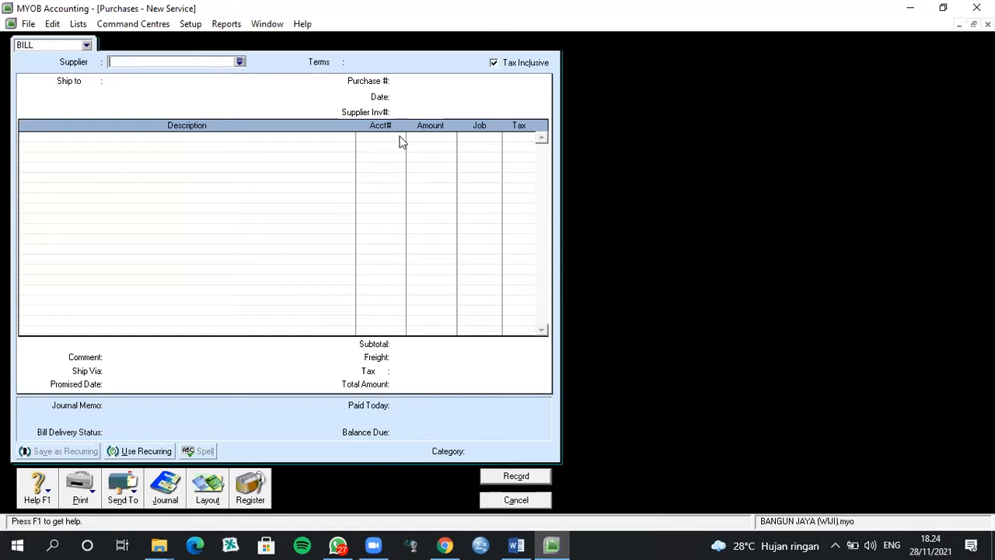
click(240, 62)
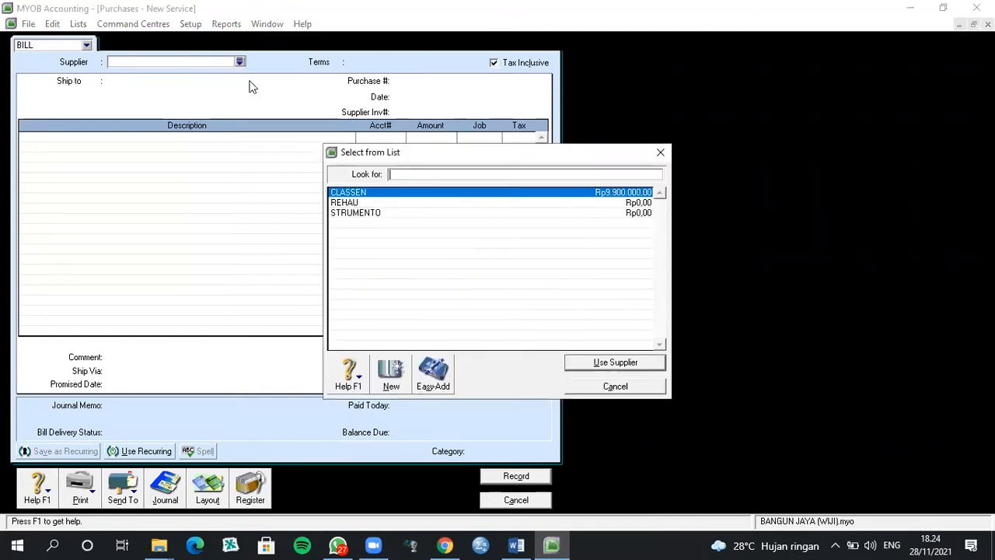
click(554, 193)
click(591, 362)
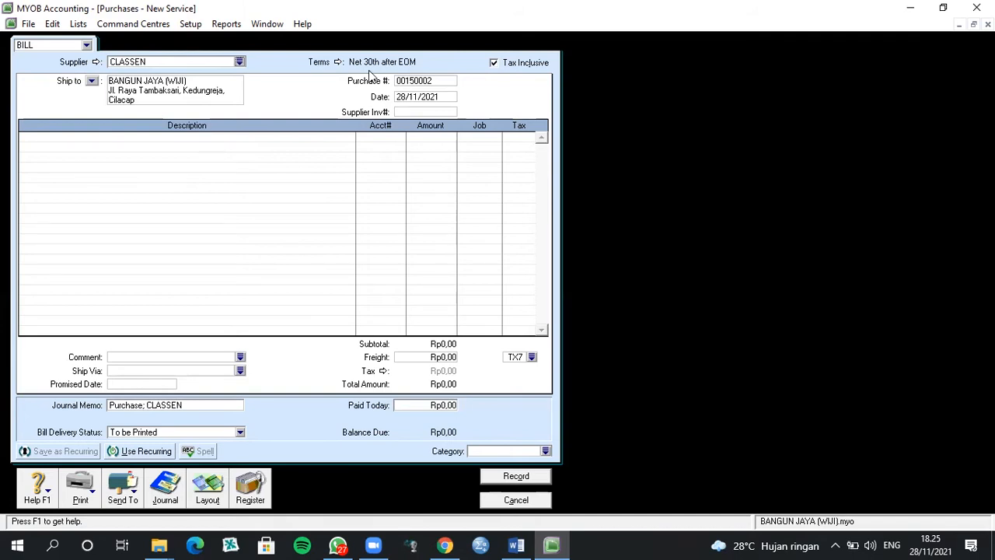
Make the CLASSEN bill tax-exclusive and replace the automatic purchase number with the purchase order number from the exercise.
click(493, 63)
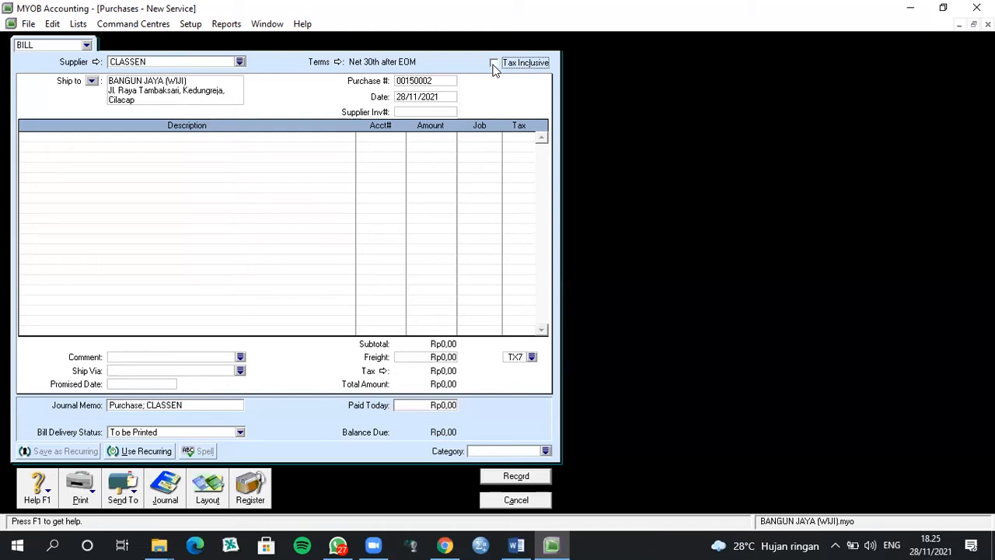
click(426, 81)
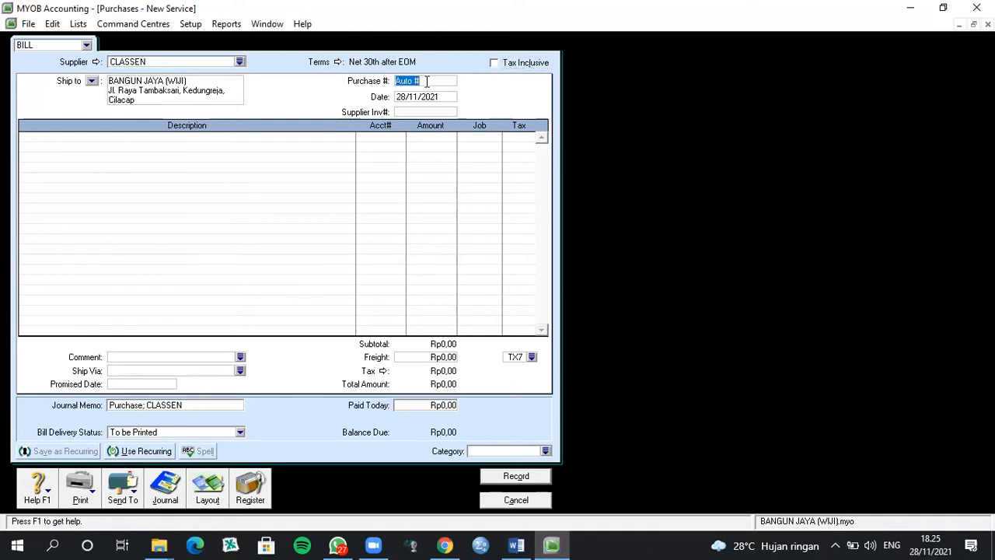
text(P-16000)
key(BackSpace)
text(1)
key(Tab)
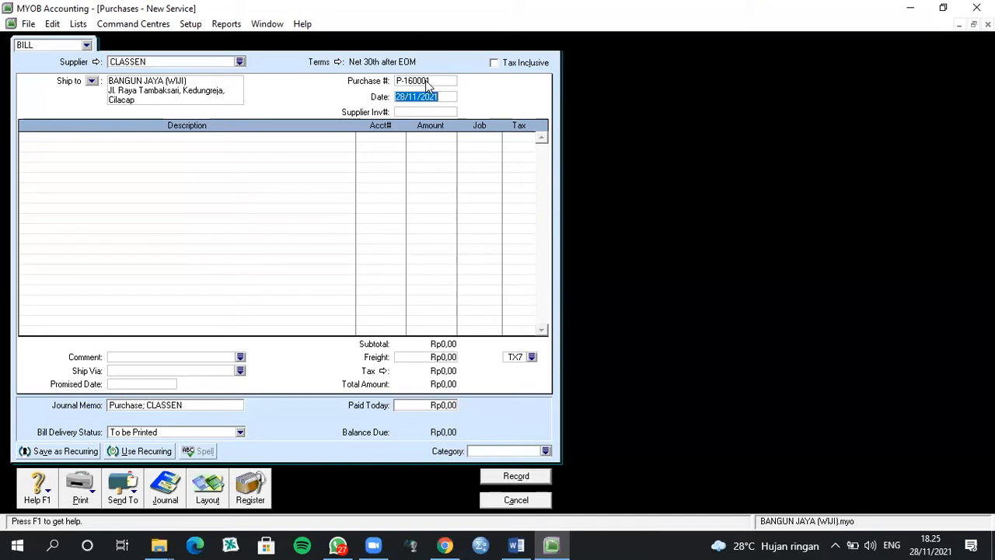
Set the bill date to 3/1/2016 and the supplier invoice number to CL-160001.
text(3/1/2016)
key(Tab)
text(CL-160001)
key(Tab)
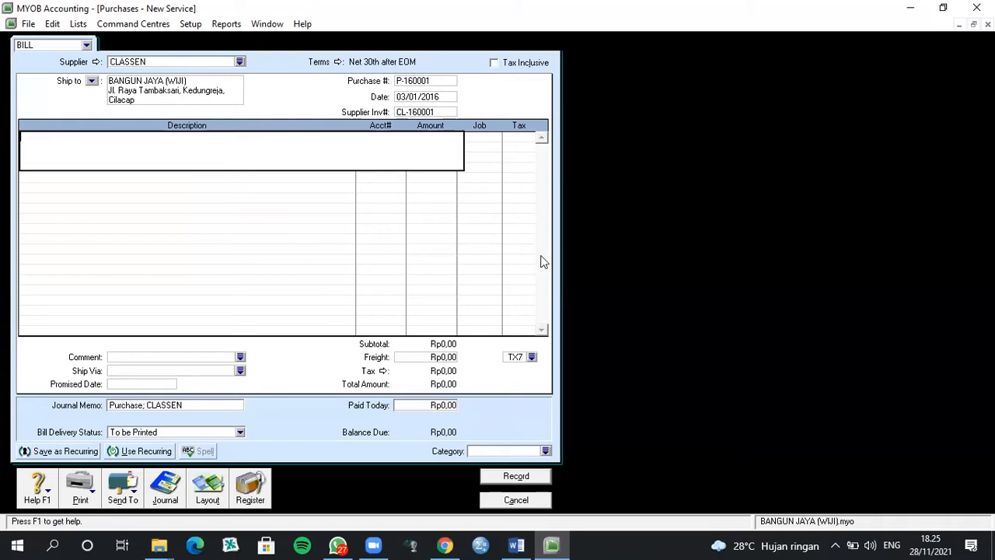
Check the 3 January purchase details in the Word document, and change the MYOB bill to the Item layout.
click(517, 544)
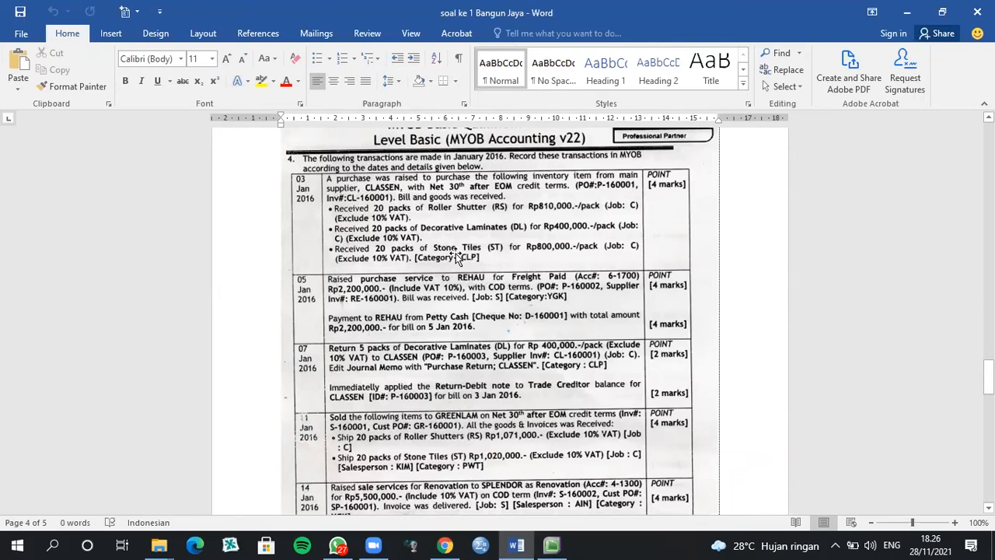
click(550, 544)
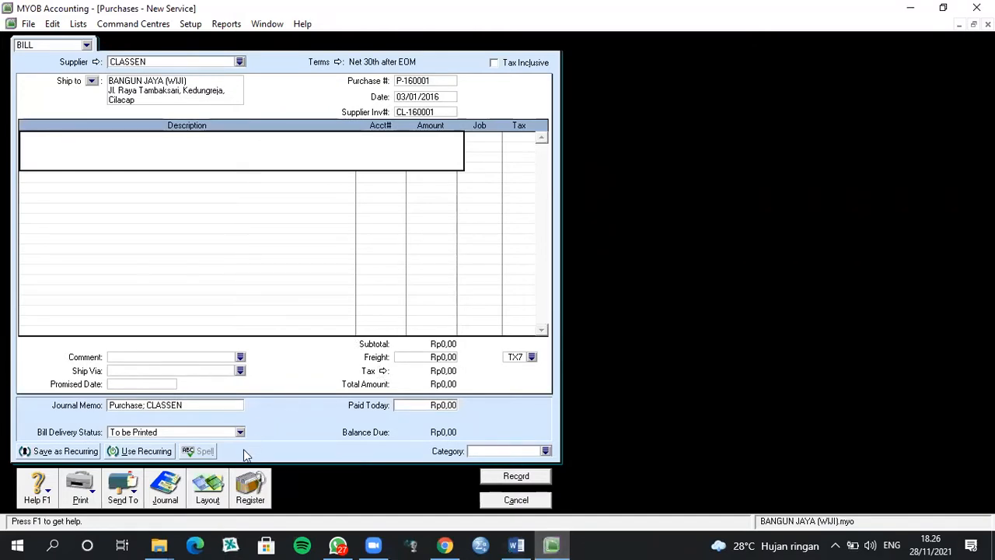
key(alt+l)
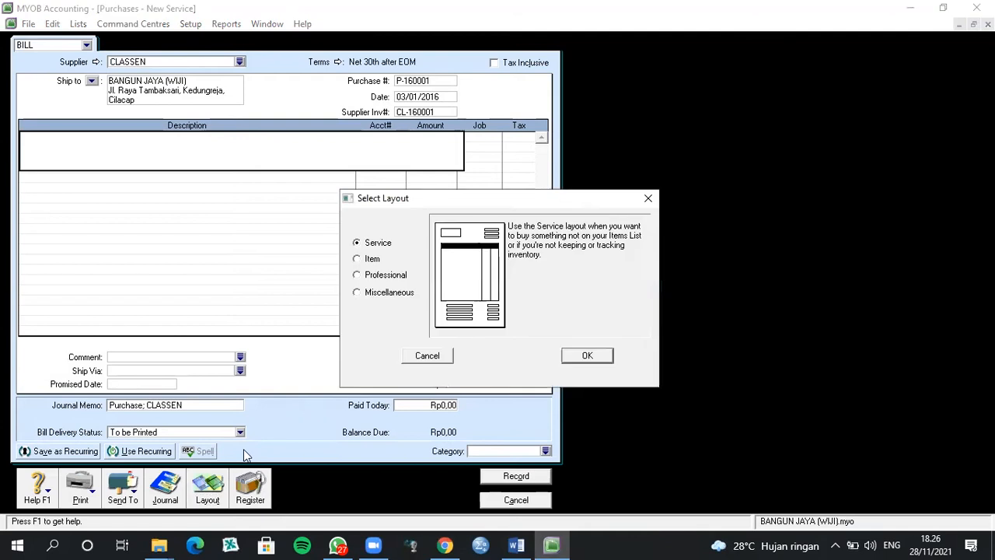
click(357, 262)
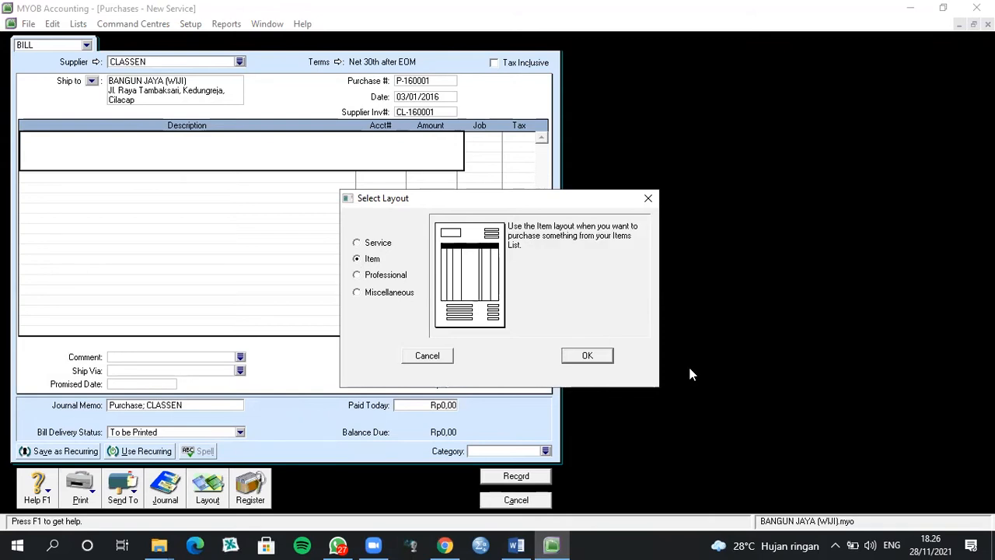
click(611, 357)
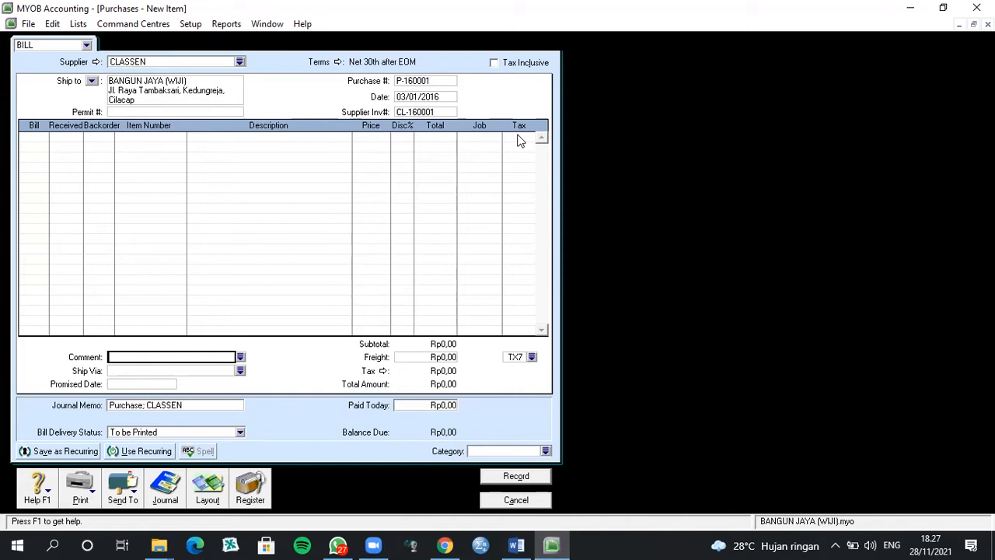
Enter the first bill line with 20 units of item RS at a unit price of Rp810,000.
click(44, 137)
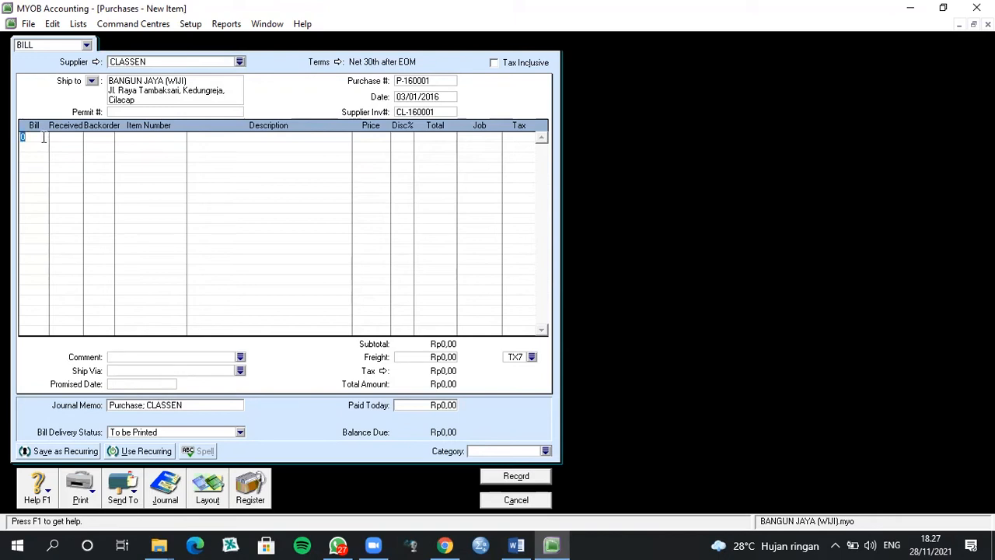
text(20)
key(Tab)
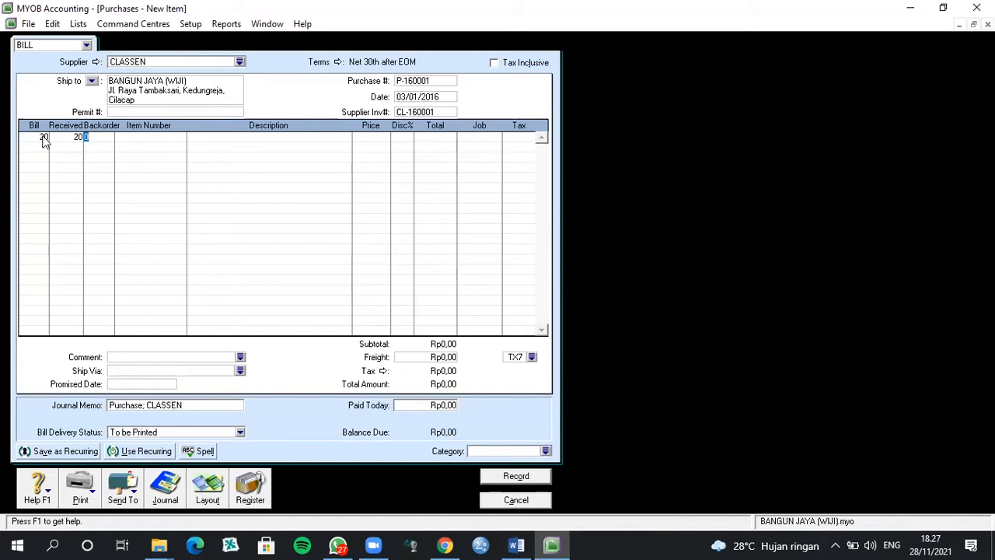
key(Tab)
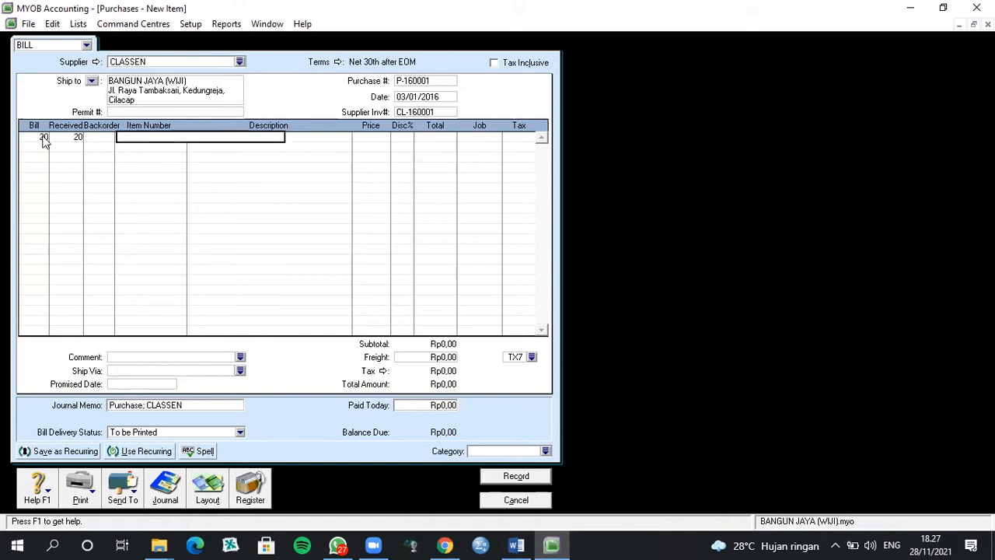
text(RS)
key(Tab)
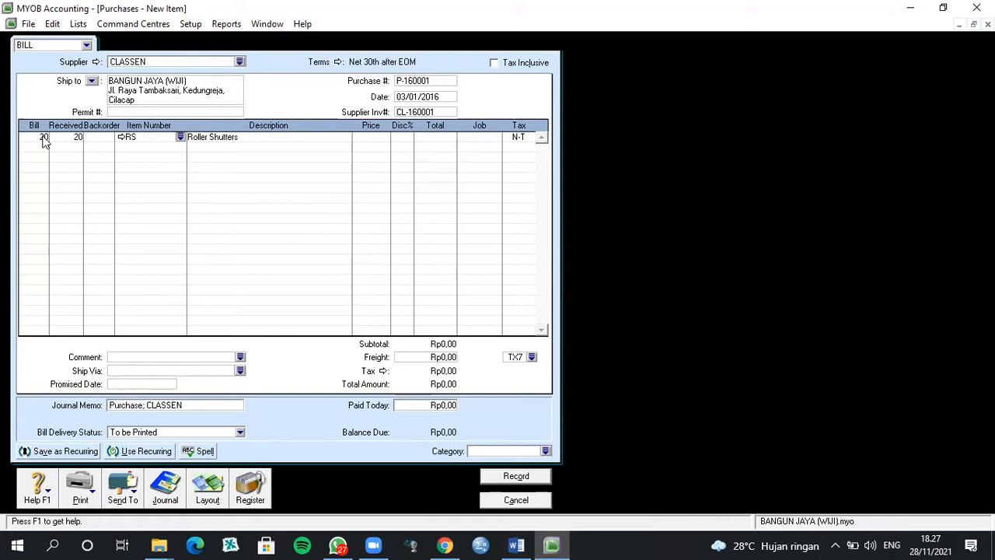
key(Tab)
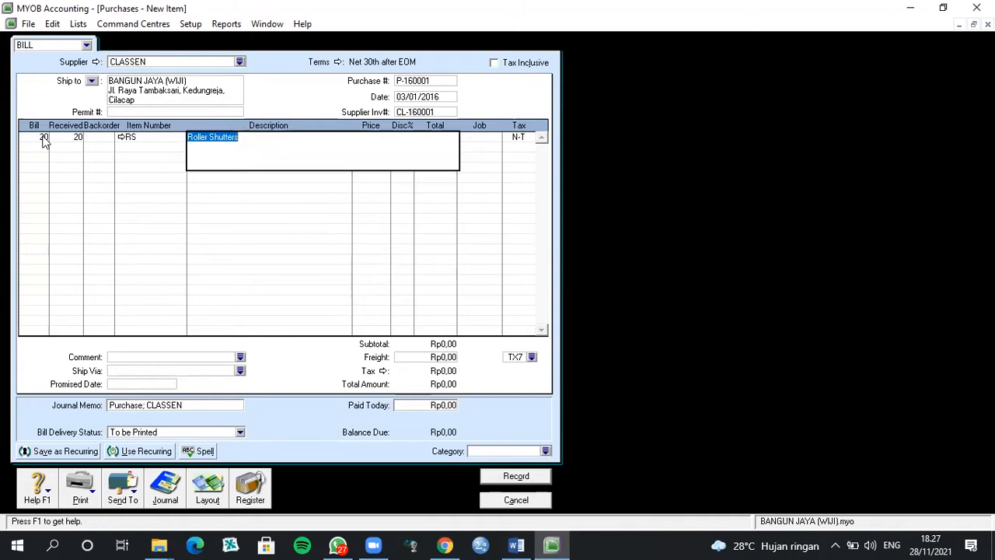
key(Tab)
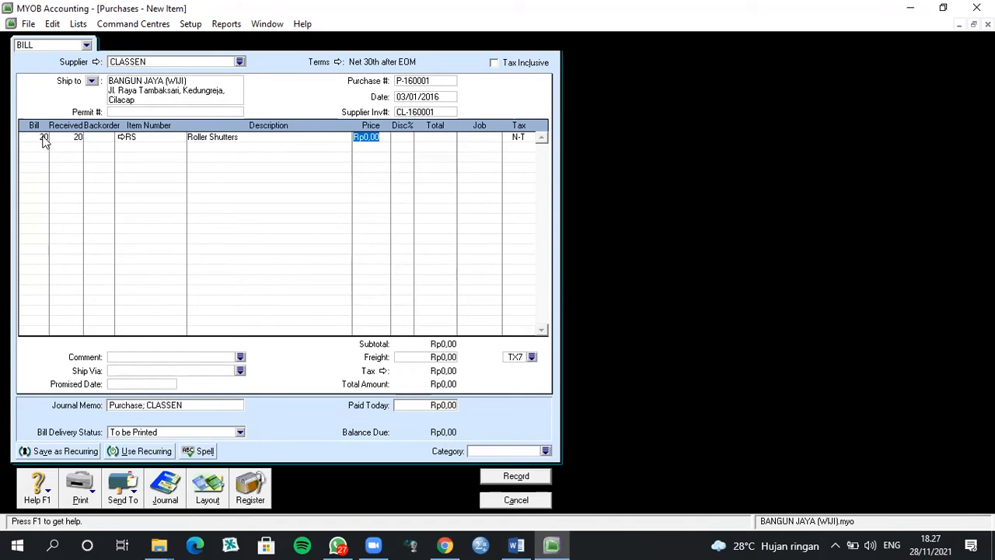
text(810000)
key(Tab)
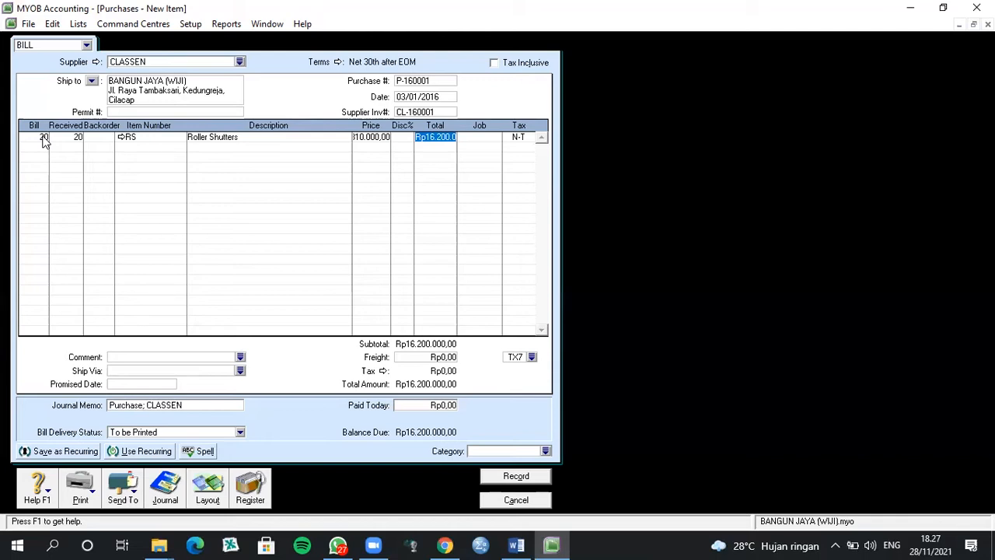
key(Tab)
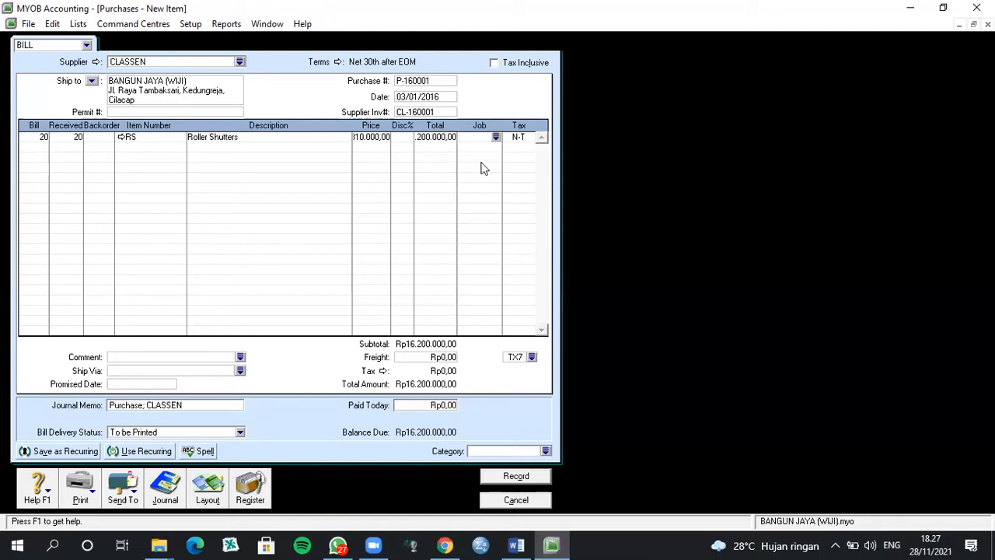
Assign job C (Construction) and tax code VAT to the Roller Shutters line.
click(496, 137)
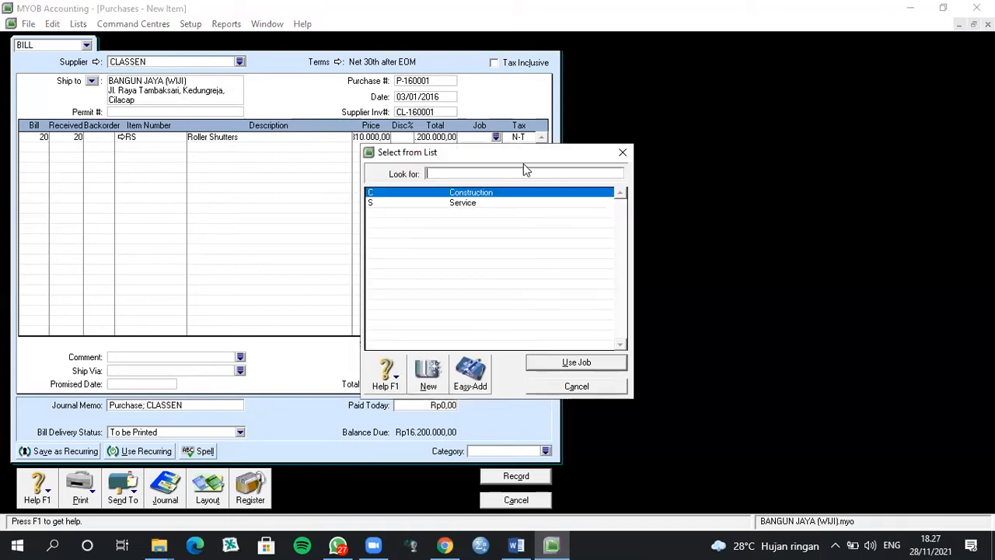
click(576, 363)
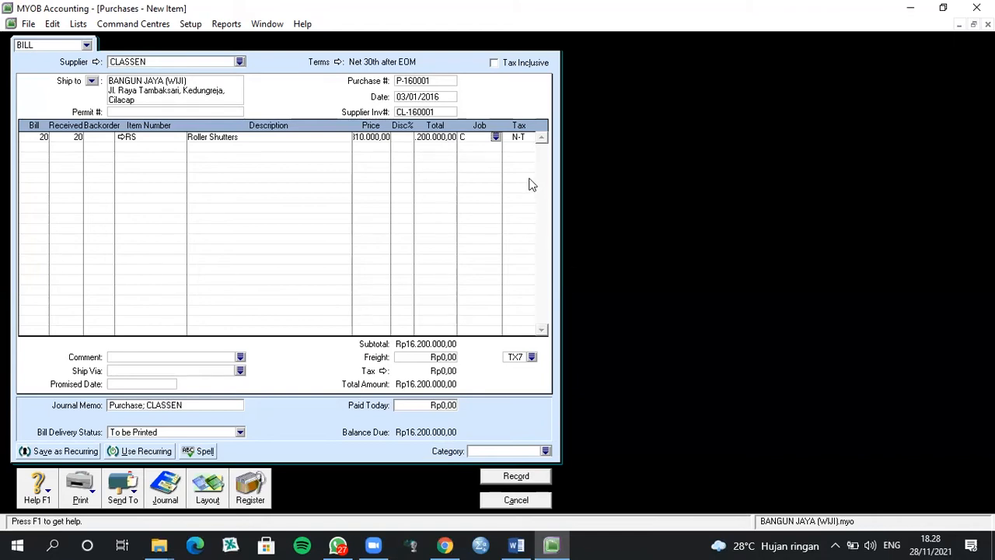
click(523, 138)
click(532, 138)
click(510, 222)
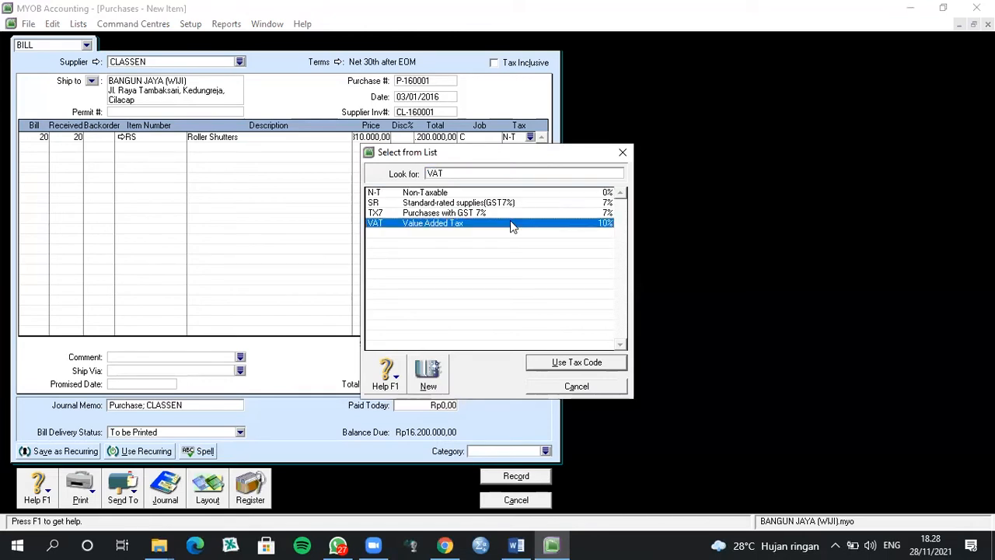
click(558, 365)
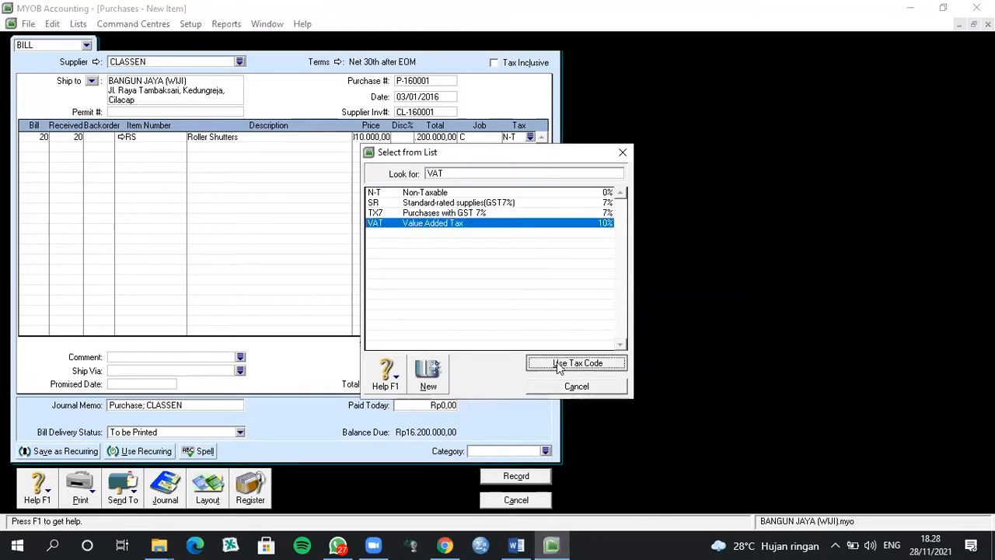
click(542, 342)
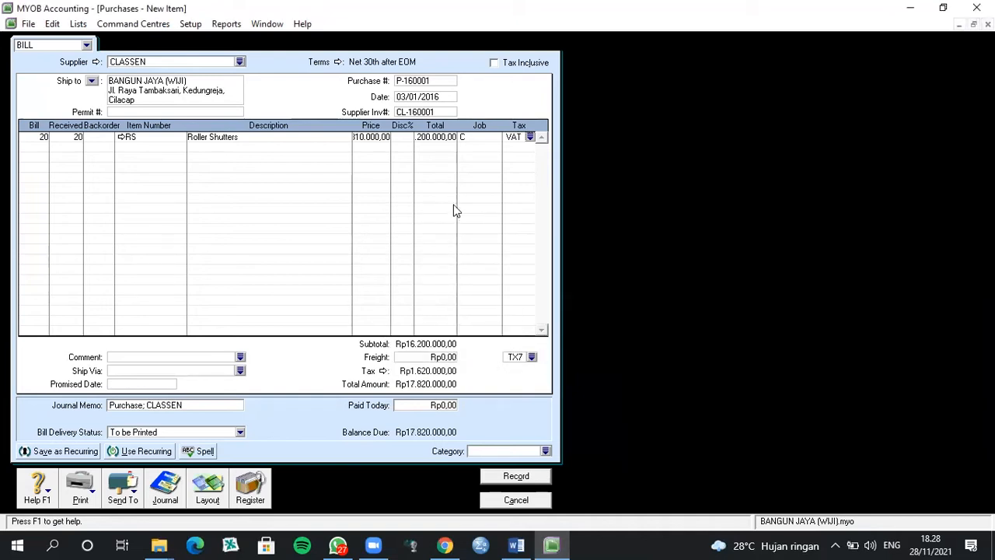
Enter the second bill line with 20 units of item DL at a unit price of Rp400,000.
click(44, 148)
text(20)
key(Tab)
key(Tab)
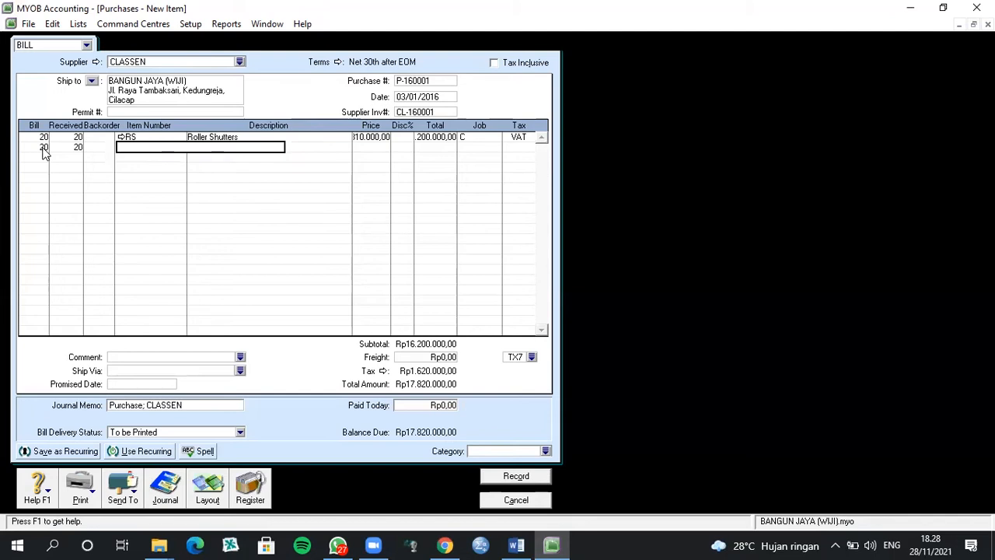
text(DL)
key(Tab)
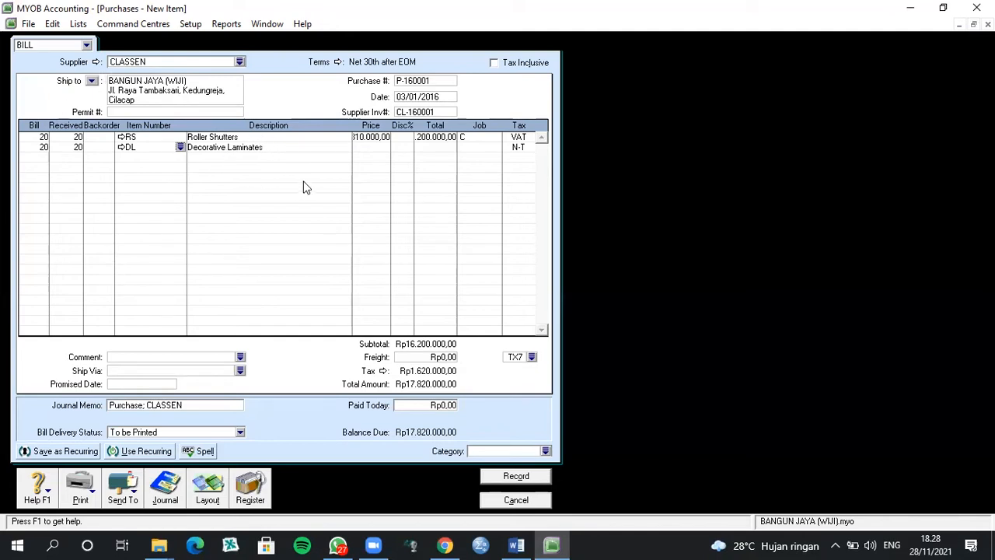
key(Tab)
key(Tab)
text(400.000)
key(Tab)
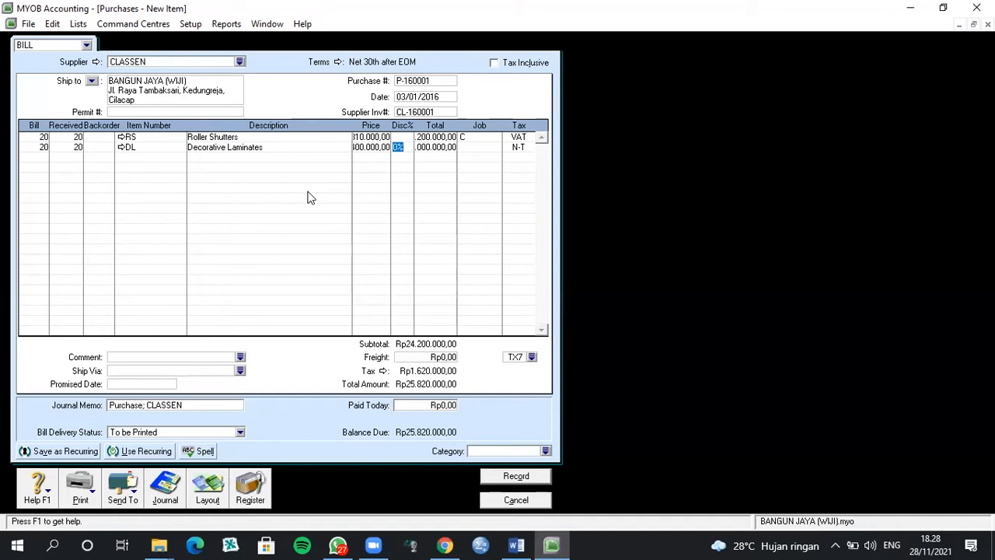
key(Tab)
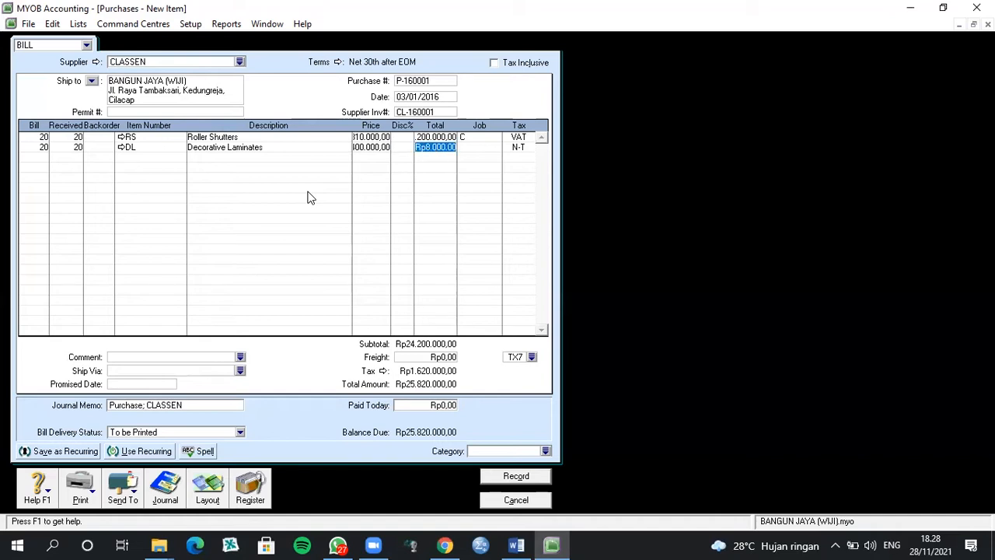
key(Tab)
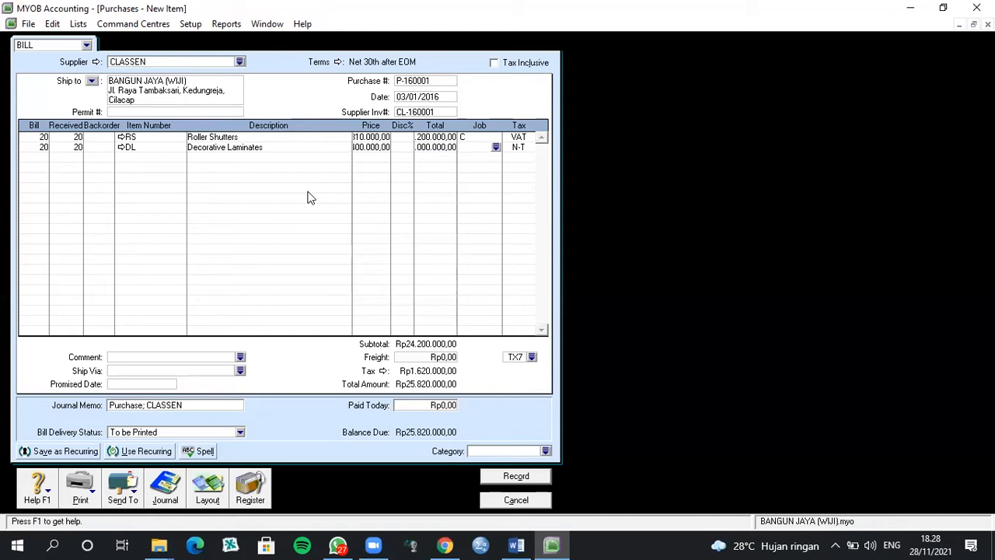
Assign job C (Construction) and tax code VAT to the Decorative Laminates line, accepting the tax code warning.
click(496, 147)
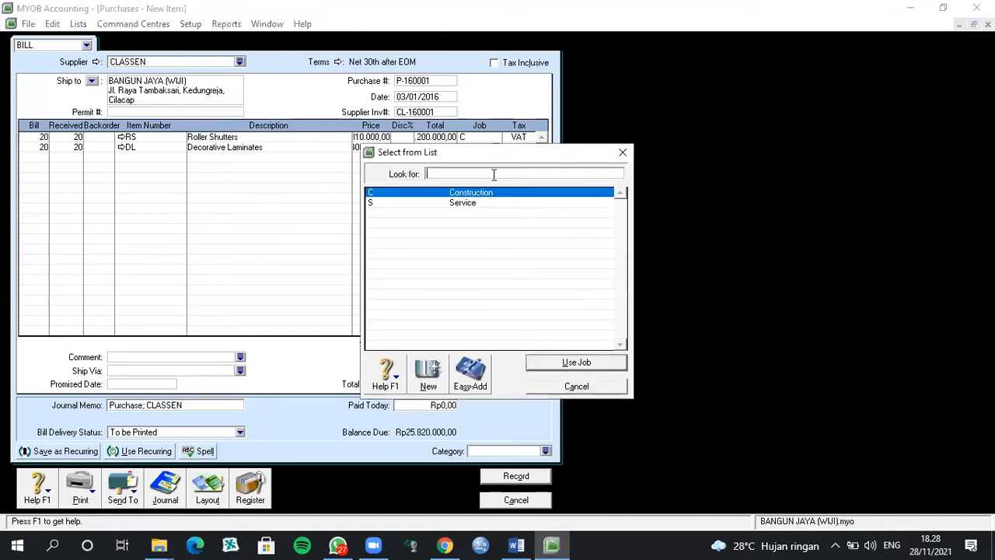
click(575, 362)
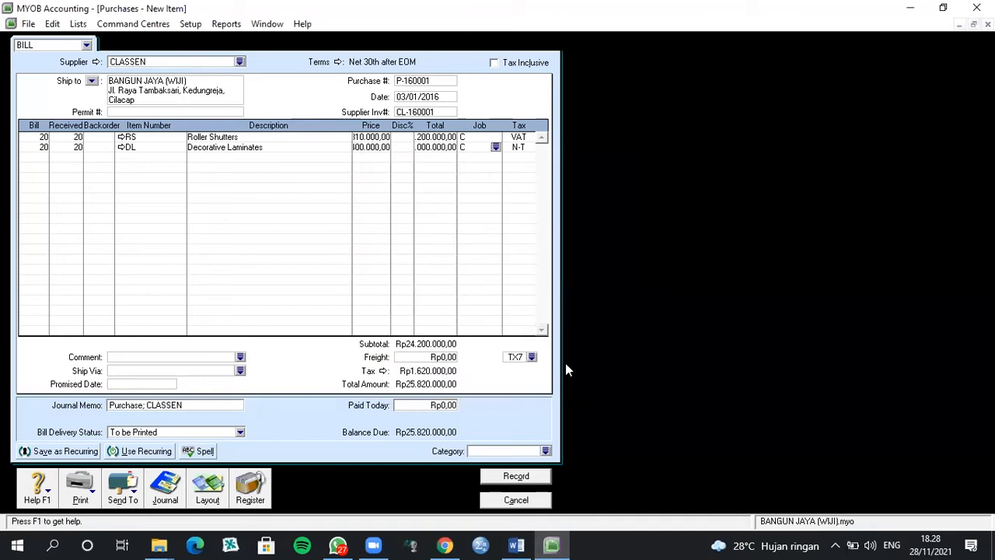
click(516, 148)
click(530, 147)
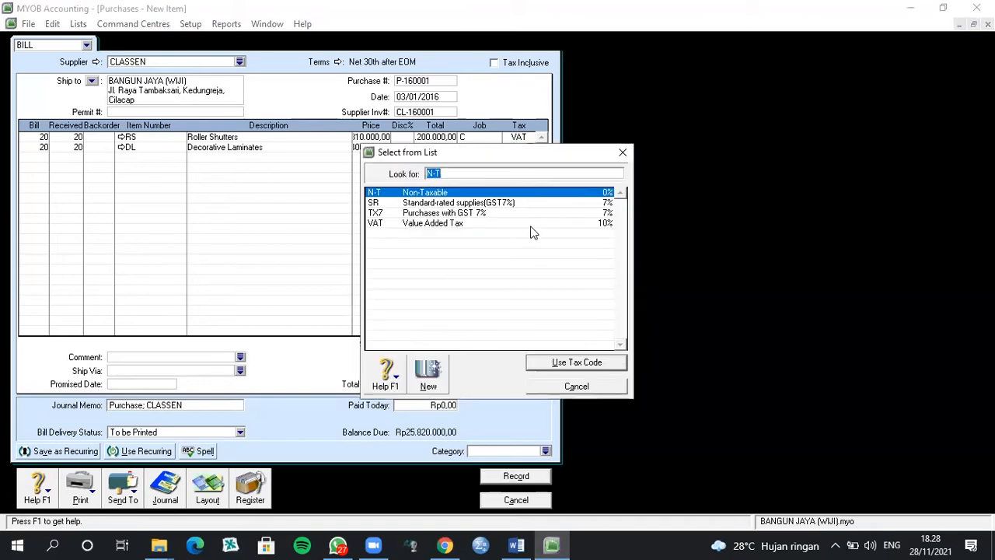
click(531, 225)
click(555, 361)
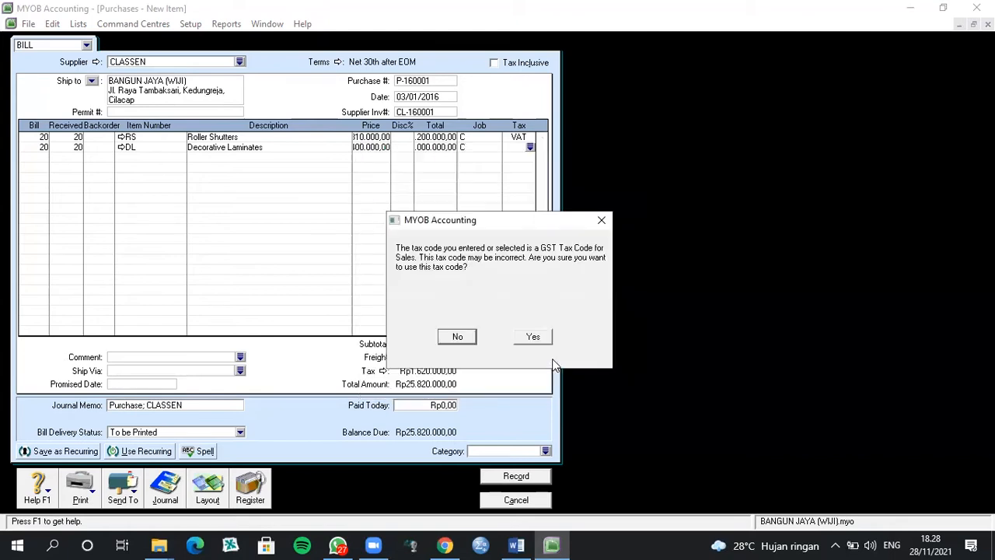
click(540, 338)
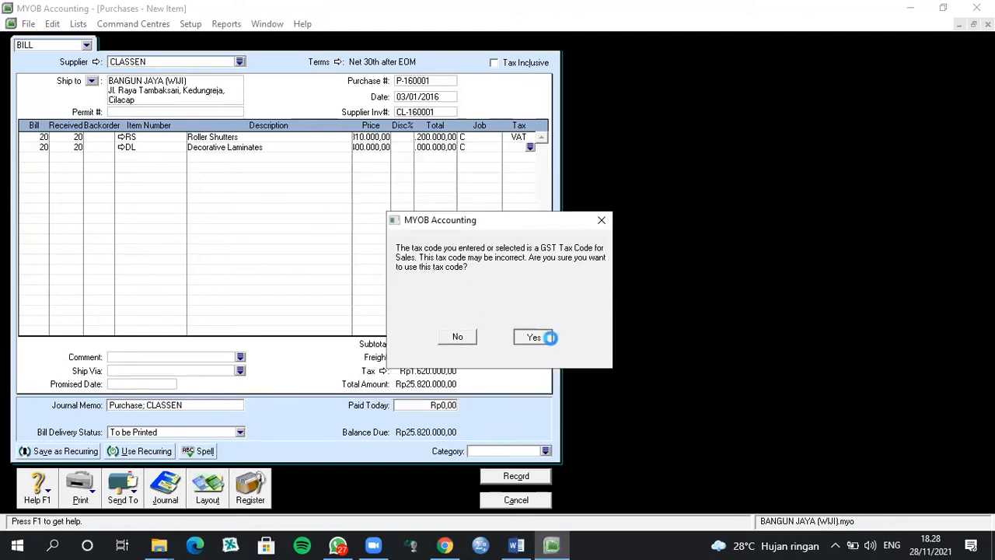
Enter the third bill line with 20 units of item ST at a unit price of Rp800,000.
click(39, 155)
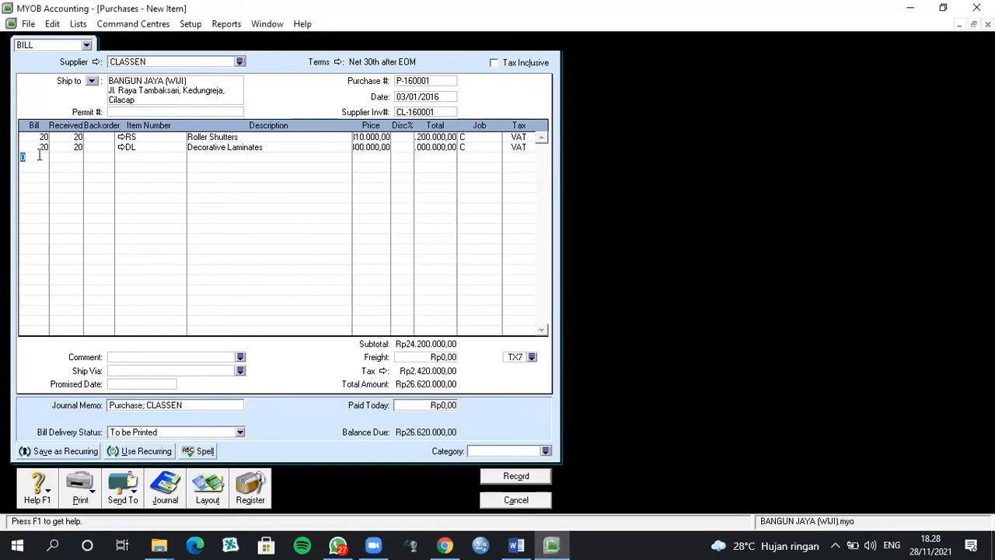
text(20)
key(Tab)
key(Tab)
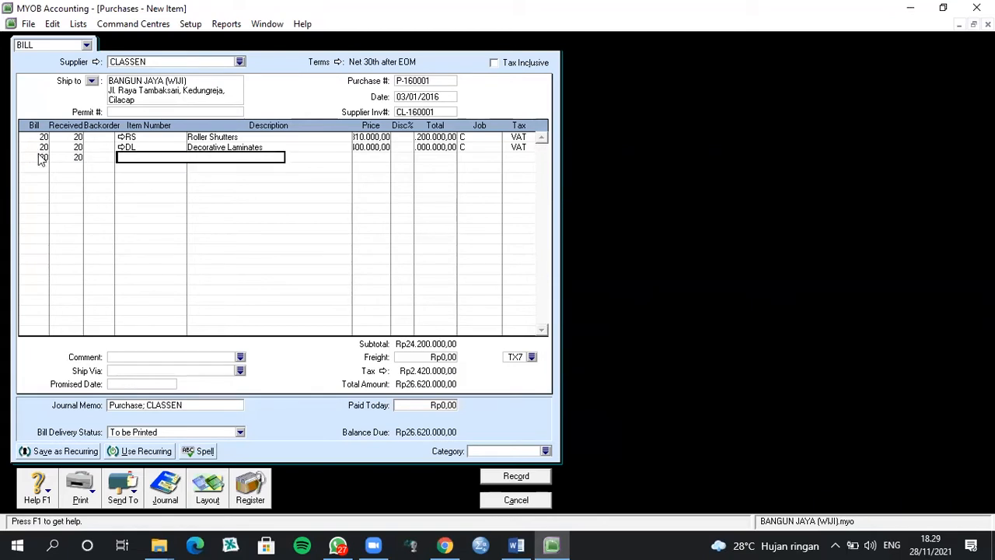
text(ST)
key(Tab)
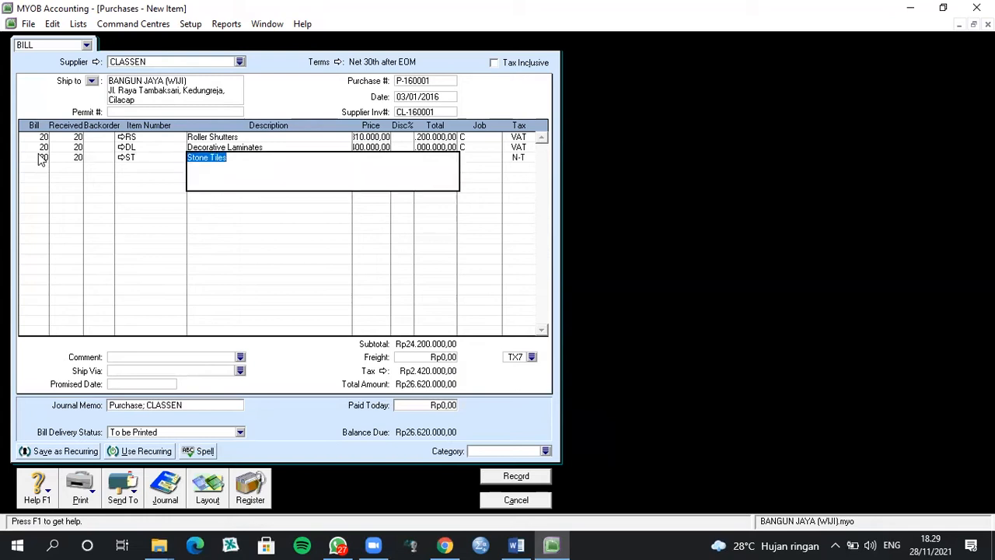
key(Tab)
text(8000)
text(00)
key(Tab)
key(Tab)
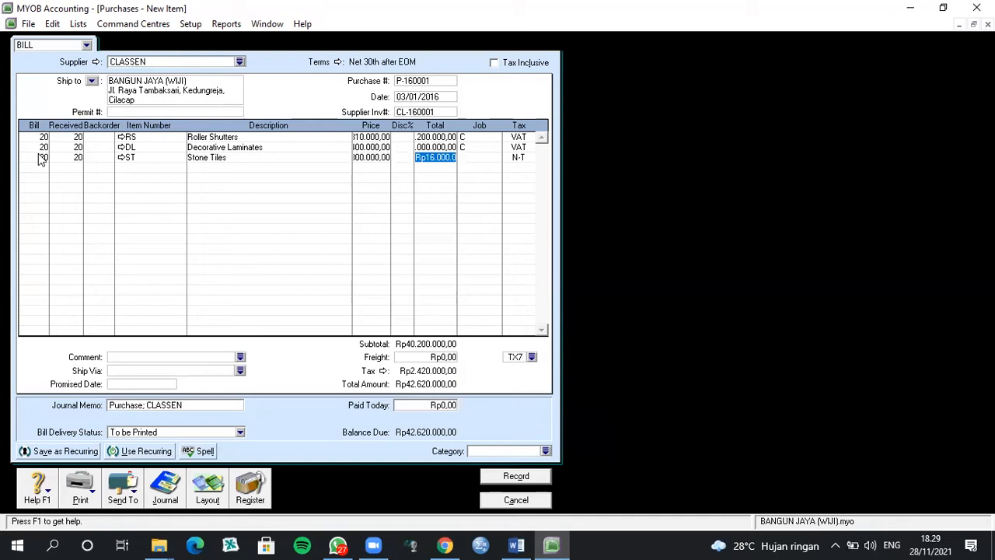
Assign job C and tax code VAT to the Stone Tiles line, accepting the tax code warning.
key(Tab)
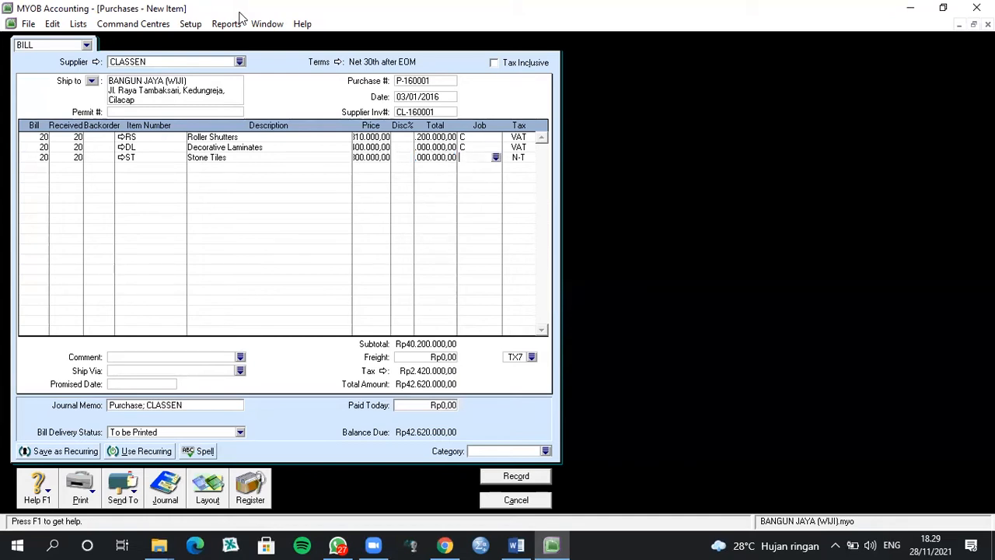
text(C)
key(Tab)
text(VAT)
key(Tab)
click(534, 336)
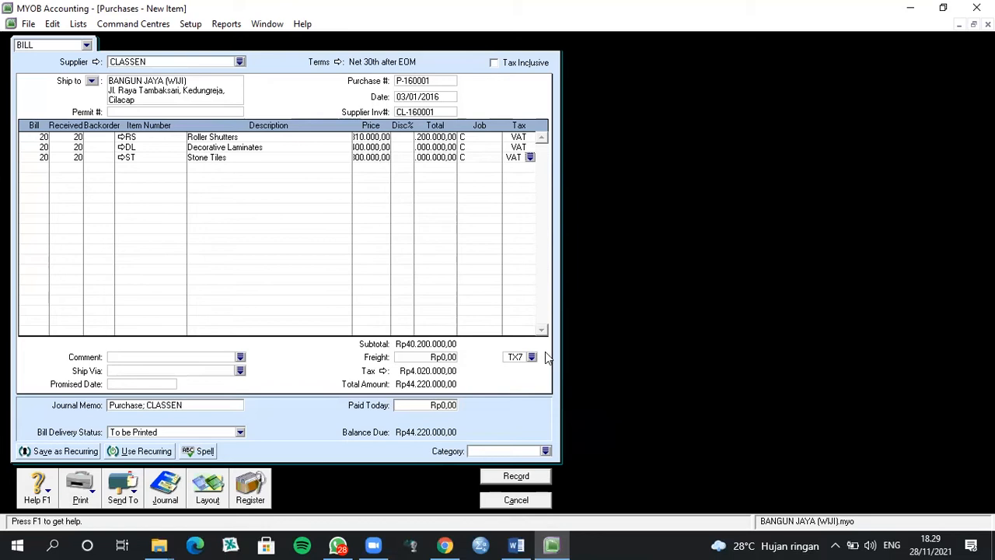
Set the freight tax code to VAT (Value Added Tax), accepting the tax code warning.
click(532, 357)
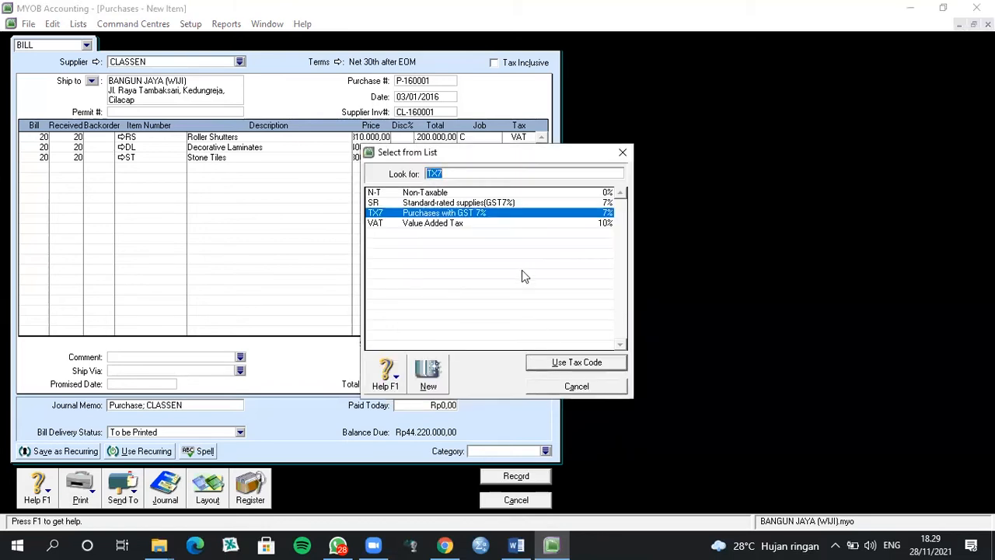
click(514, 223)
click(580, 363)
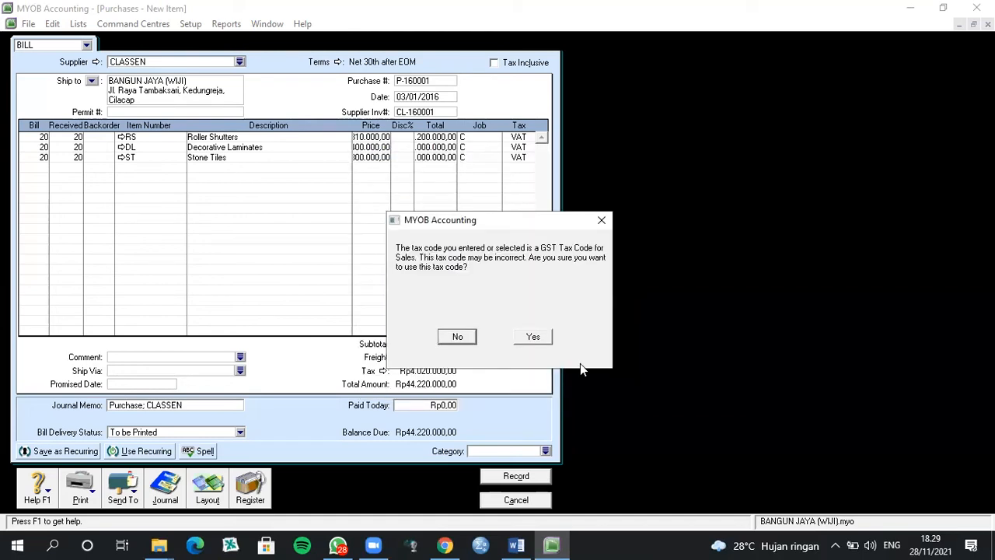
click(534, 336)
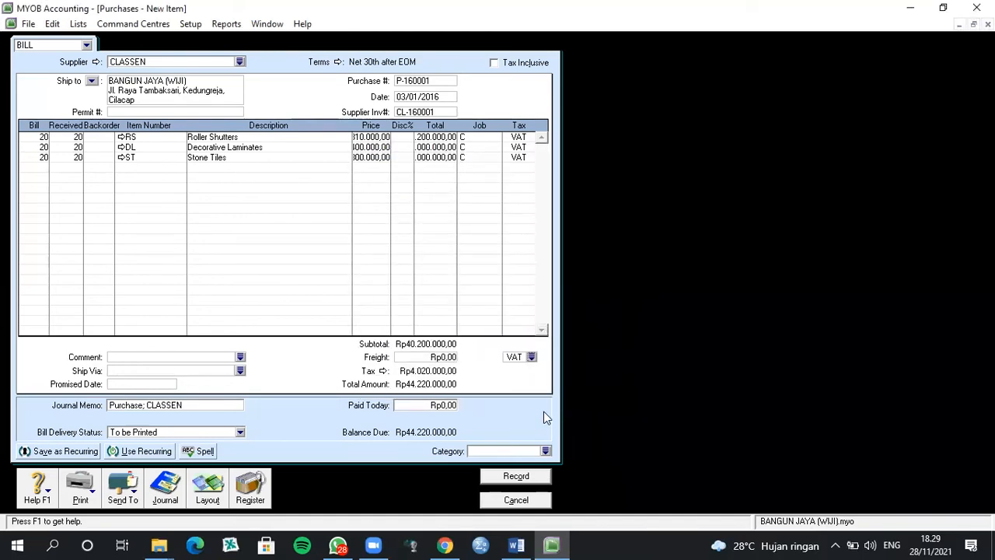
Assign category CLP (Cilacap) to the CLASSEN bill and record it, leaving purchase entry.
click(547, 451)
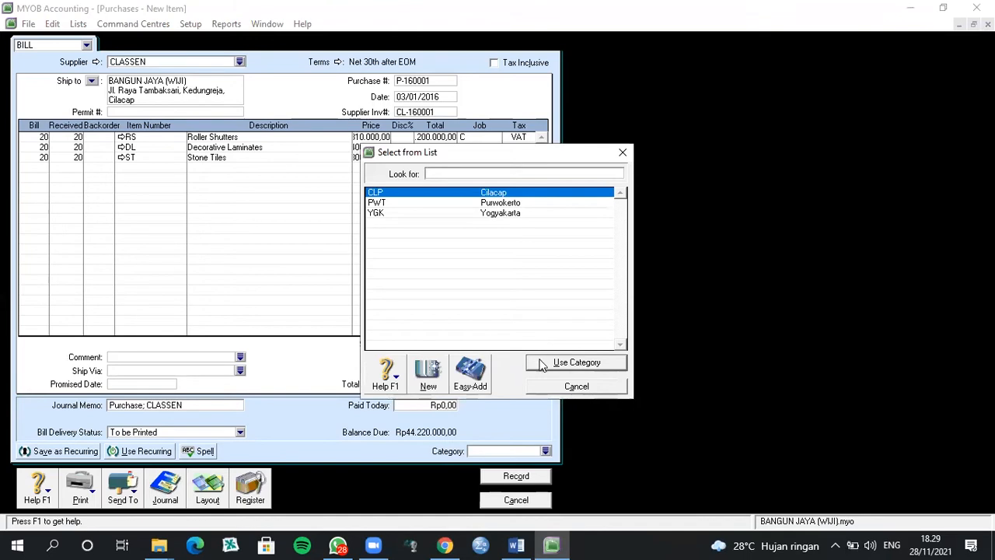
click(531, 194)
click(554, 372)
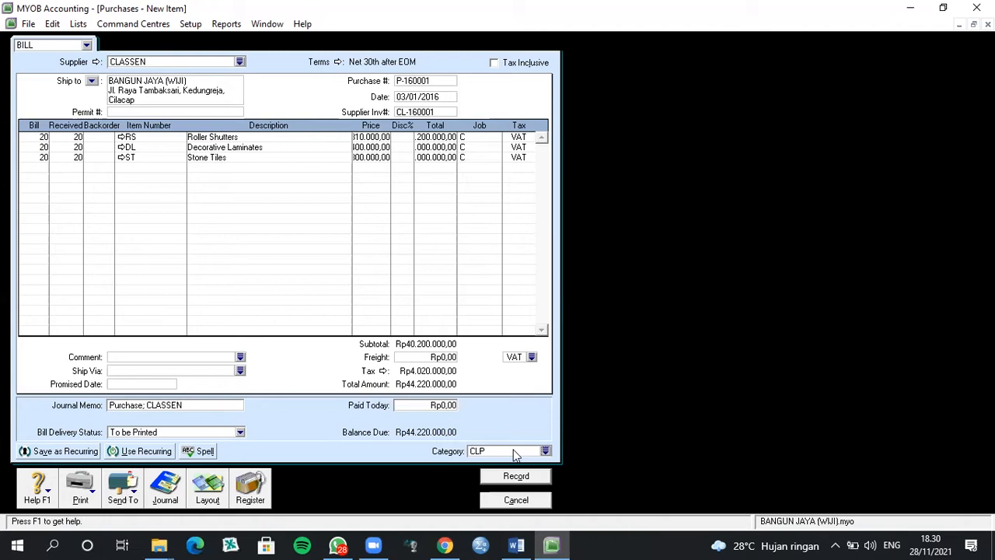
key(Return)
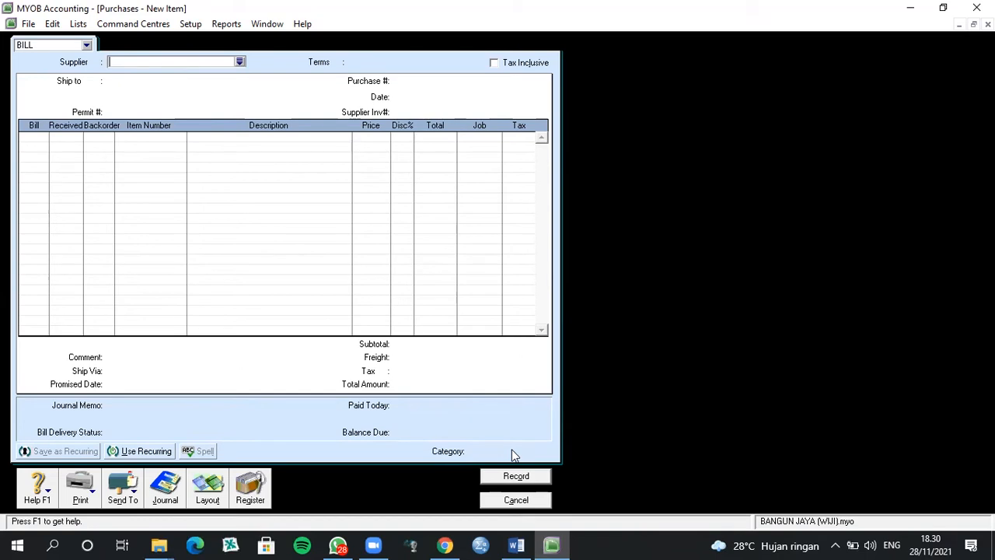
key(Escape)
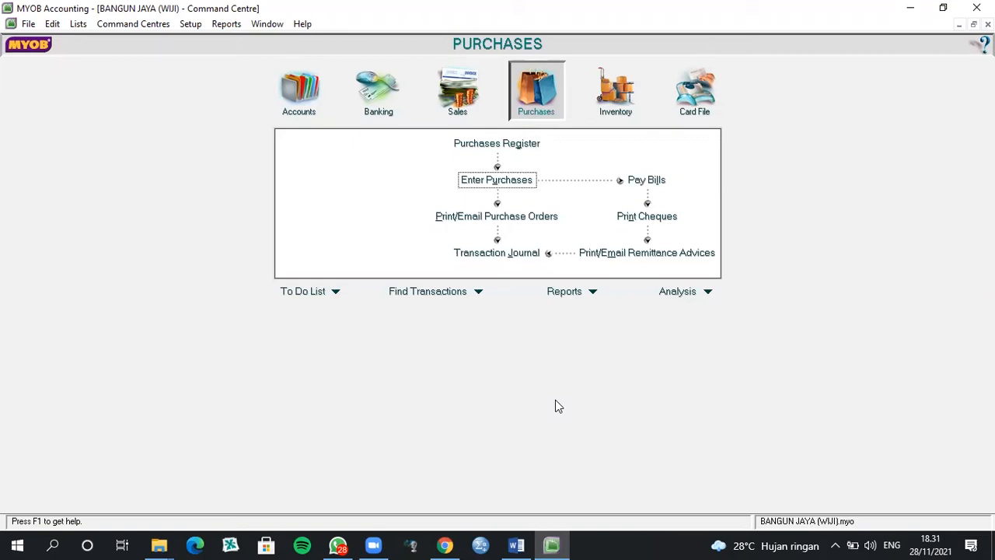
Start a new purchase bill for the supplier REHAU.
click(521, 182)
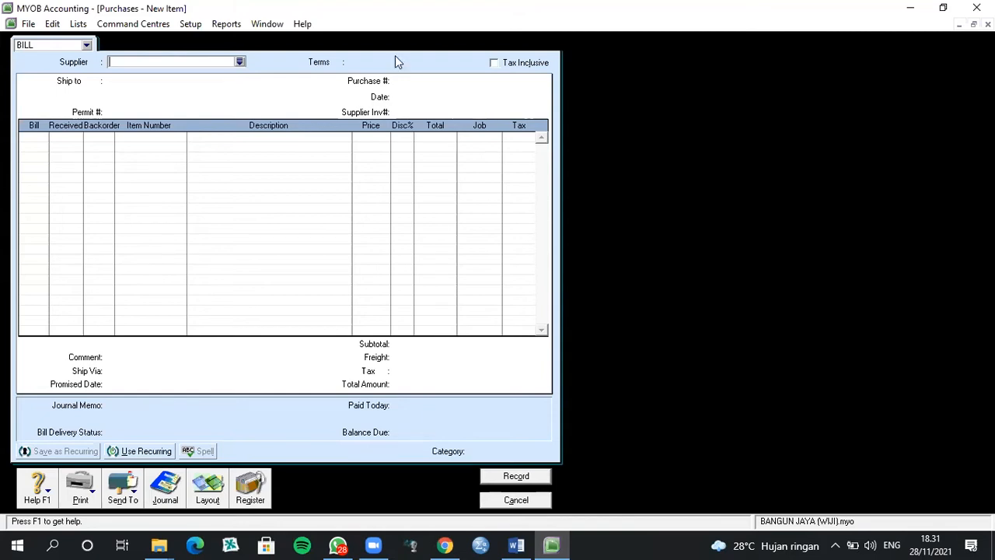
click(239, 62)
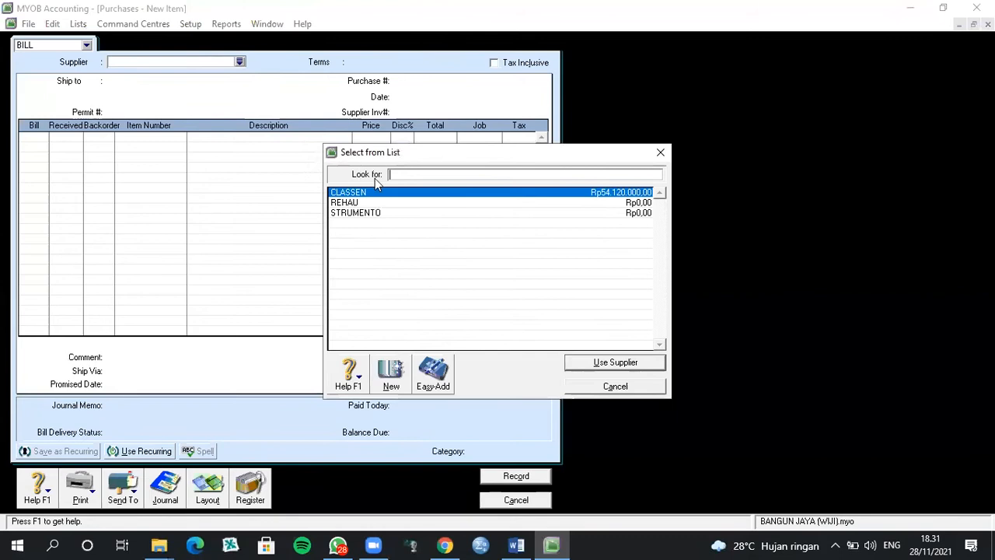
click(393, 203)
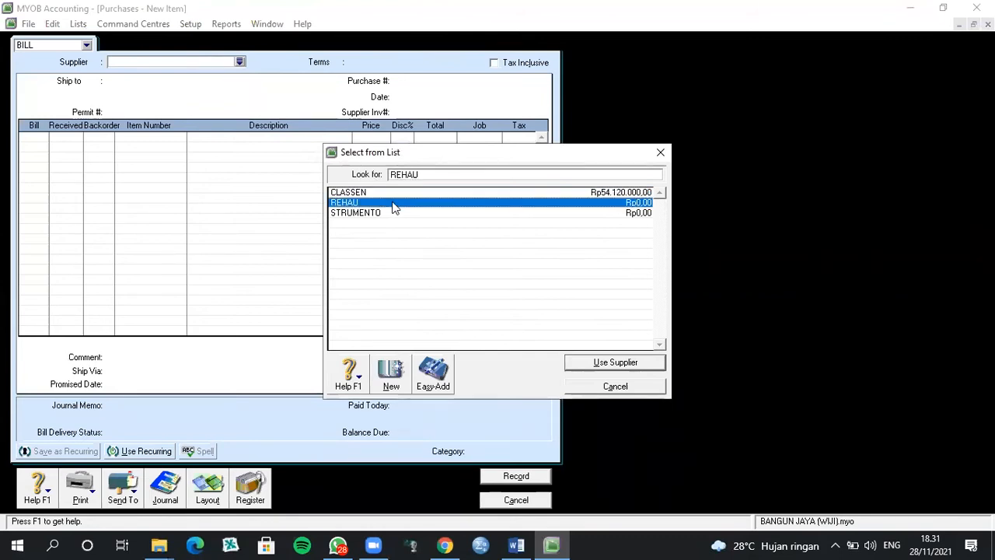
click(615, 362)
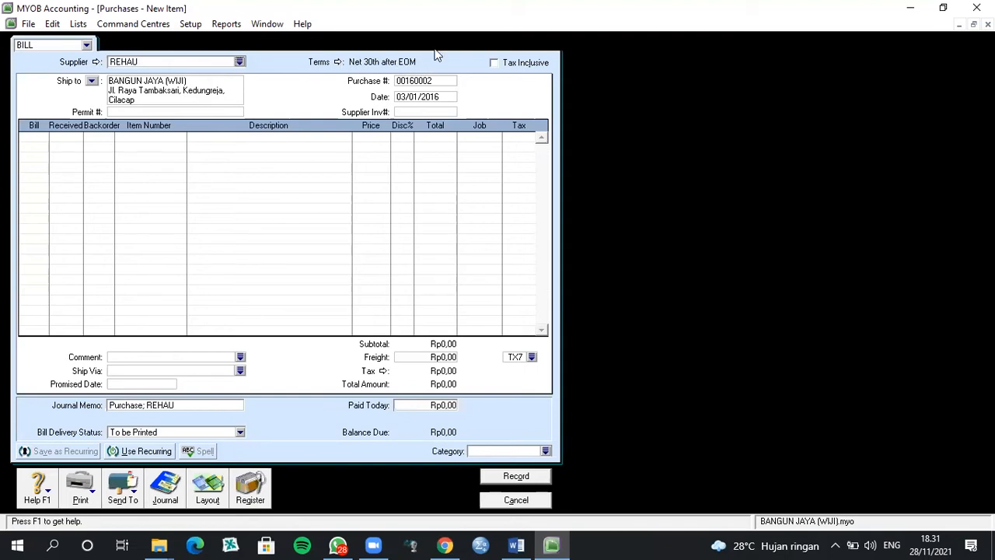
Set the payment terms of the REHAU bill to C.O.D.
click(338, 64)
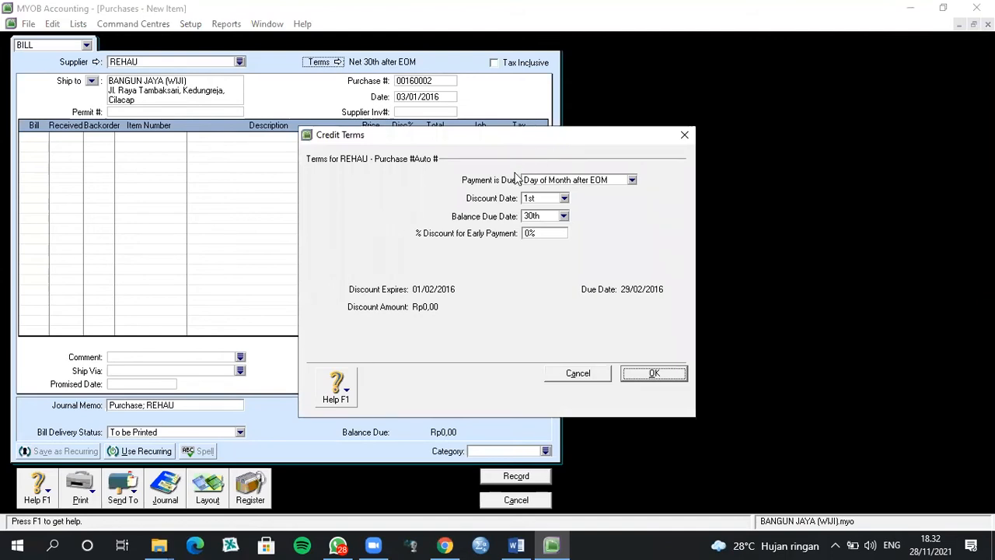
click(632, 180)
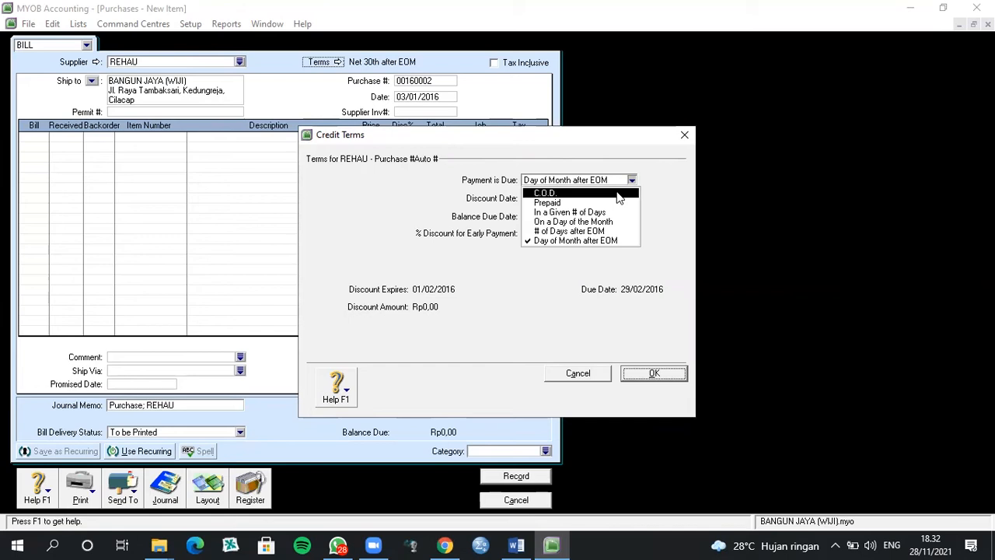
click(618, 195)
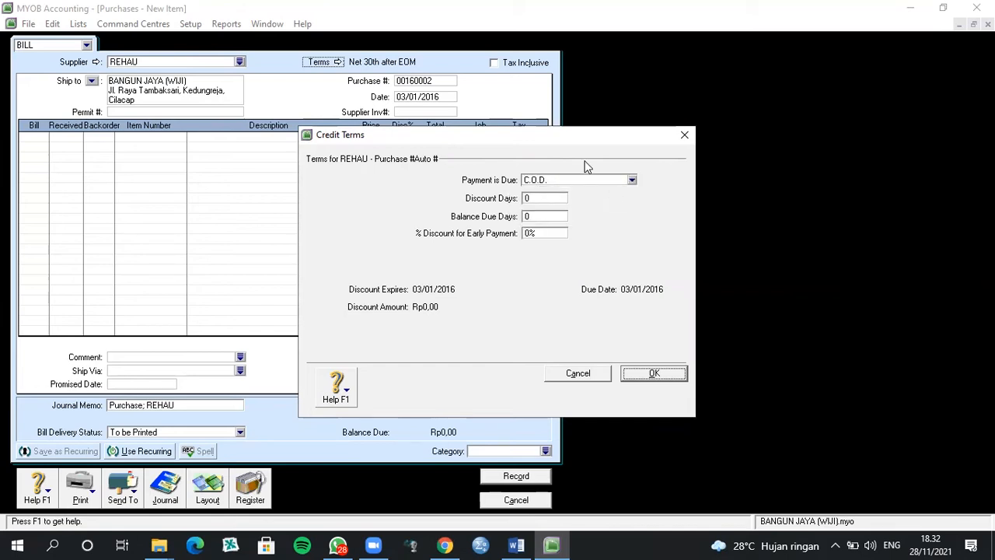
click(655, 373)
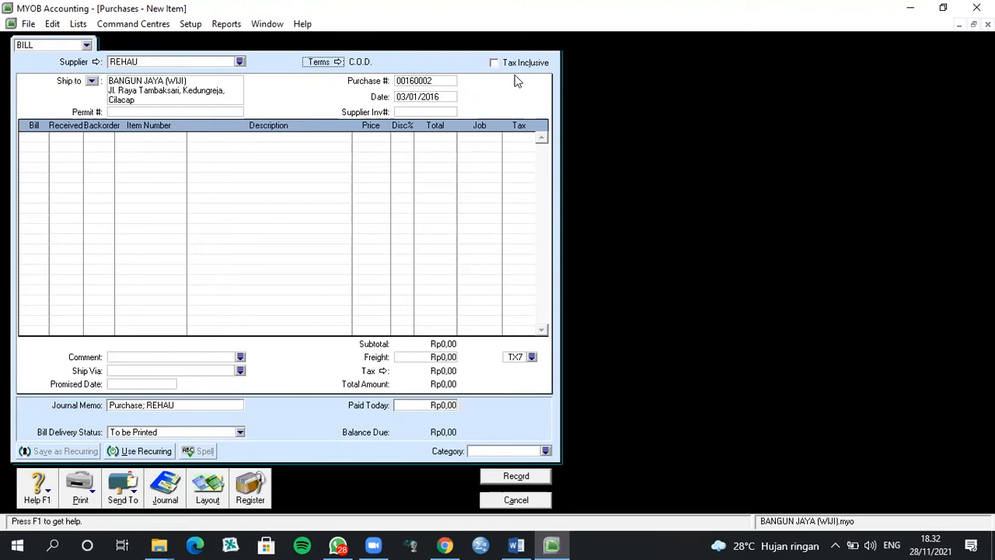
Make the REHAU bill tax inclusive and fill in purchase number P-160002, date 05/01/2016 and supplier invoice number RE-160001.
click(494, 64)
click(435, 80)
text(P-160002)
key(Tab)
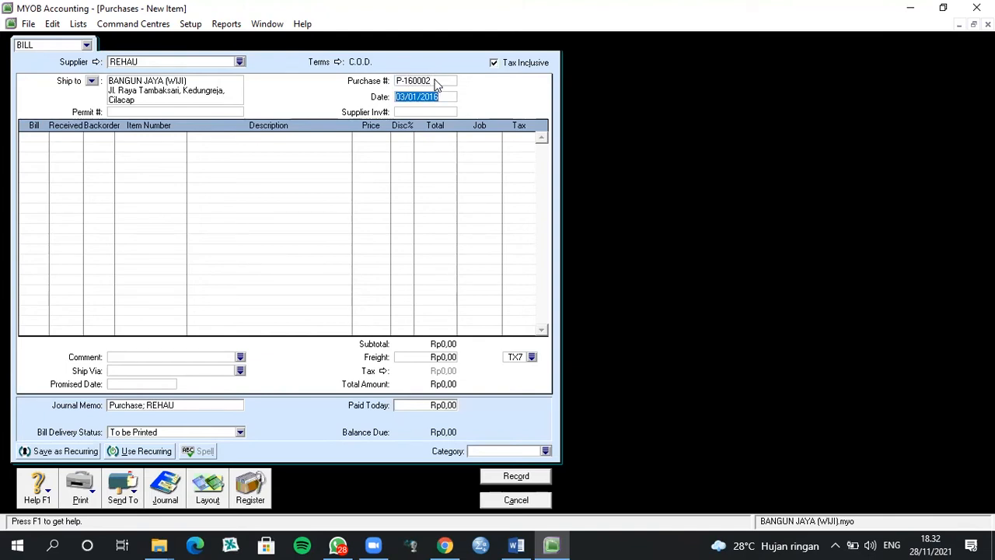
text(5/01/2016)
key(Tab)
text(RE-160001)
key(Tab)
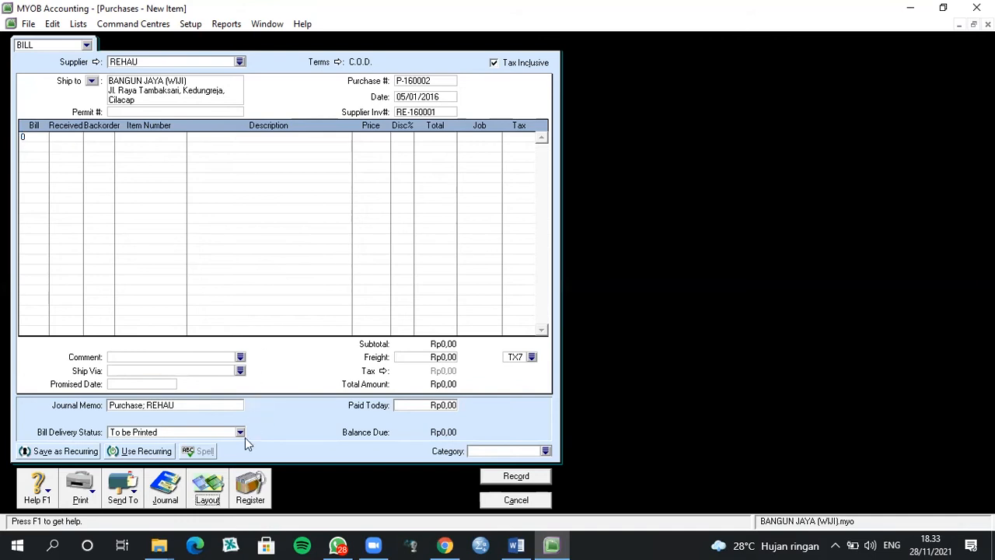
Change the REHAU bill to the Service layout.
key(alt+y)
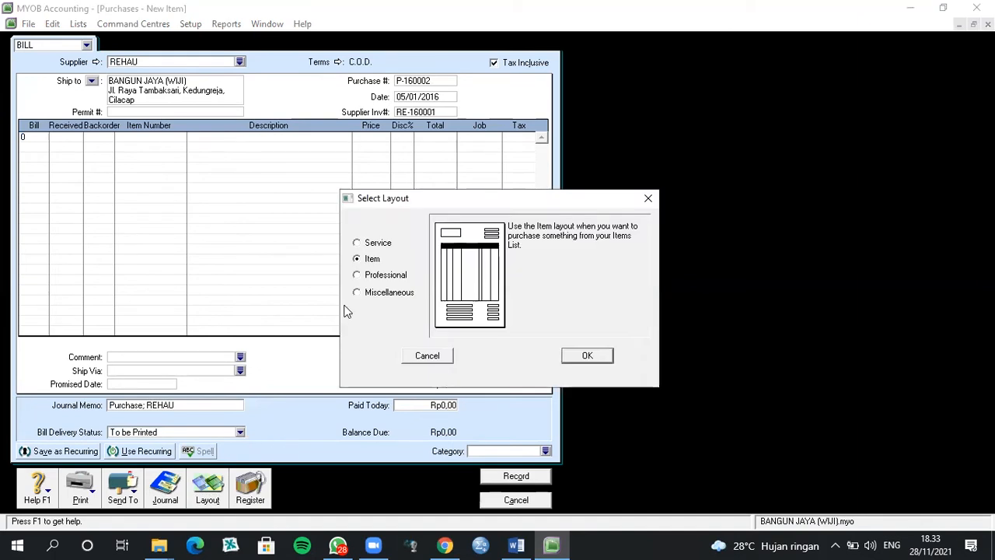
click(357, 243)
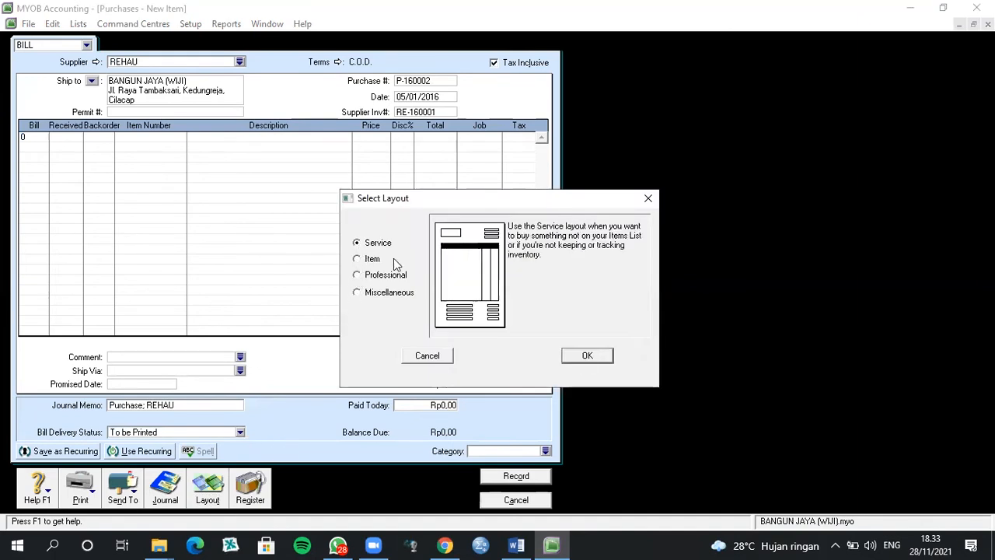
click(582, 355)
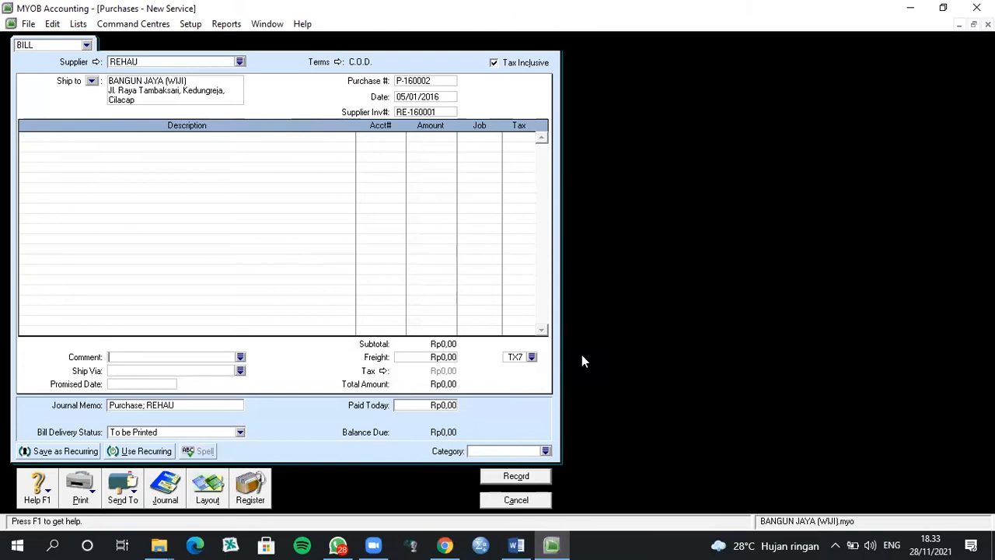
Enter a service line on the REHAU bill with description PUCHASE SERVICE and account 6-1700 Freight Paid.
click(277, 140)
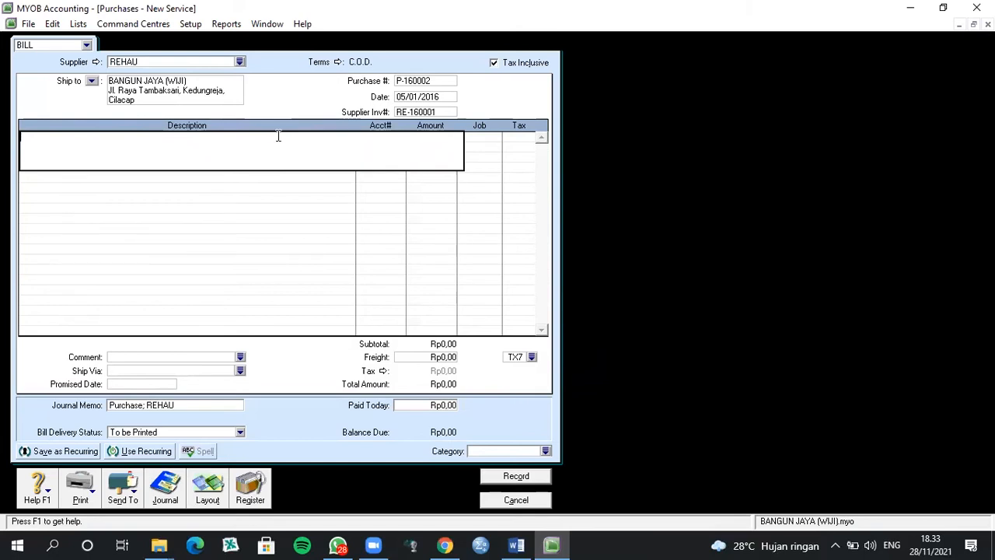
text(PUCHASE SERVICE)
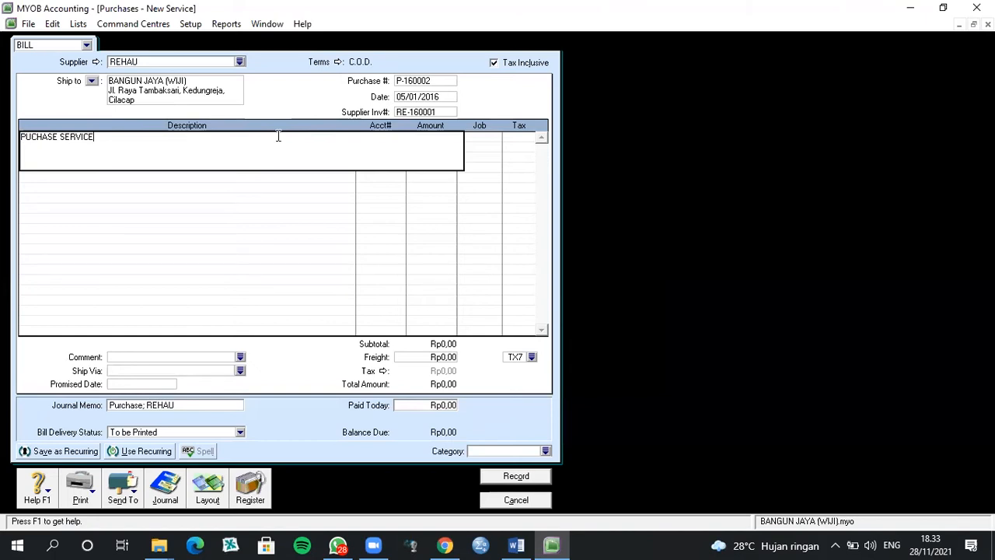
key(Tab)
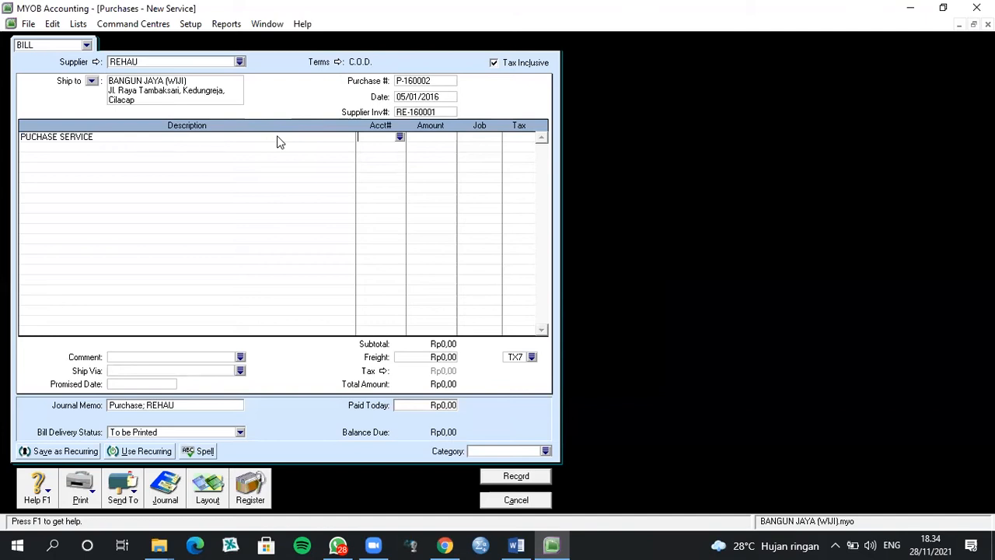
click(399, 137)
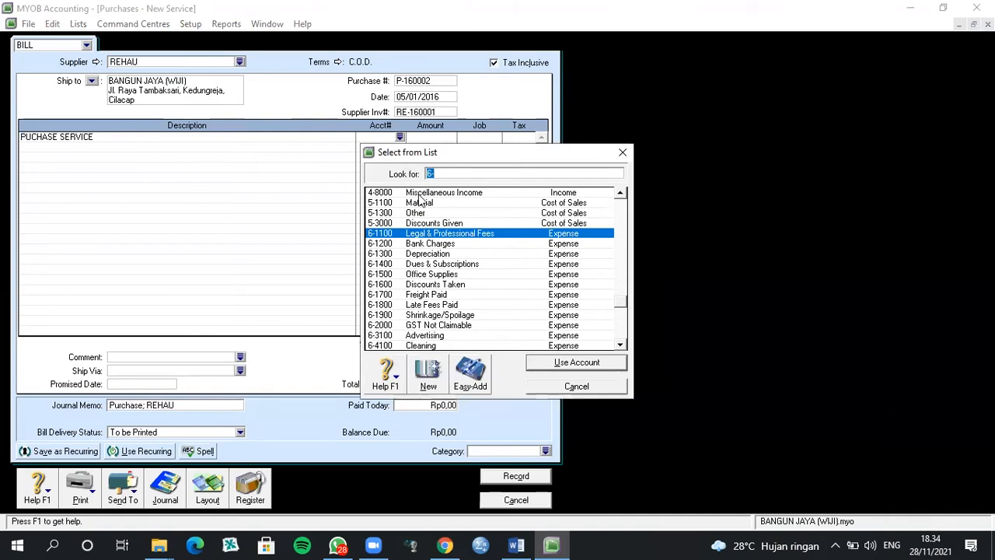
click(445, 296)
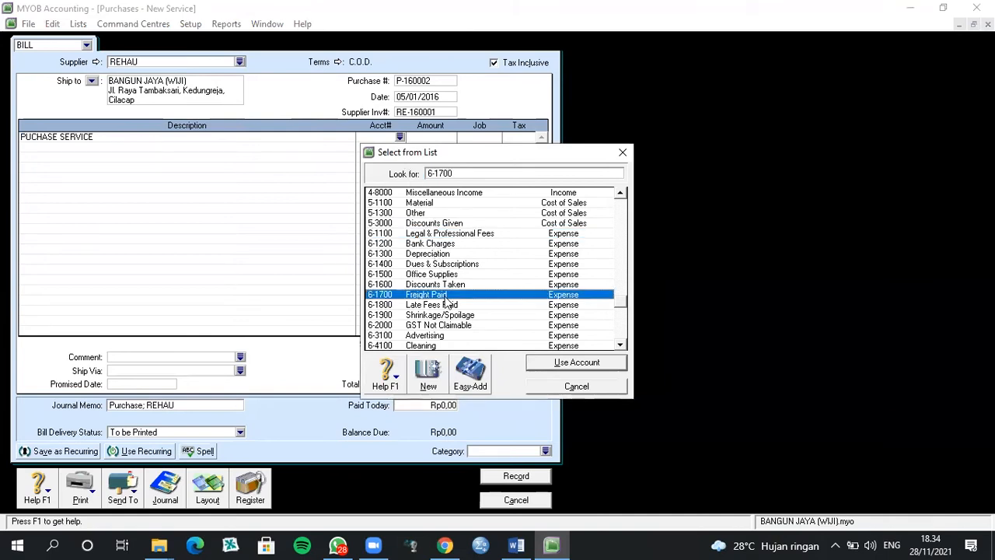
click(543, 363)
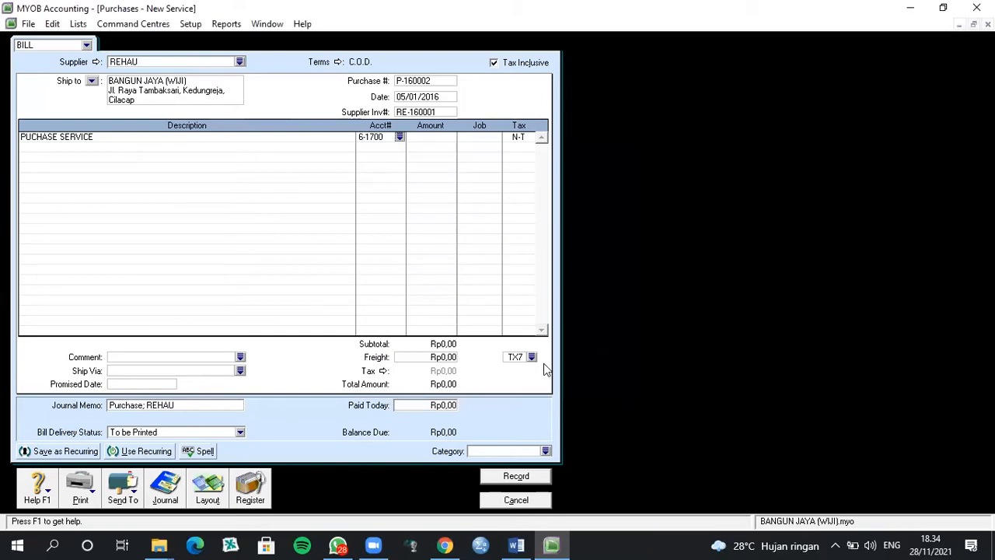
Set the service line's amount to Rp2.200.000 and assign it to job S (Service).
key(Tab)
text(2200000)
key(Tab)
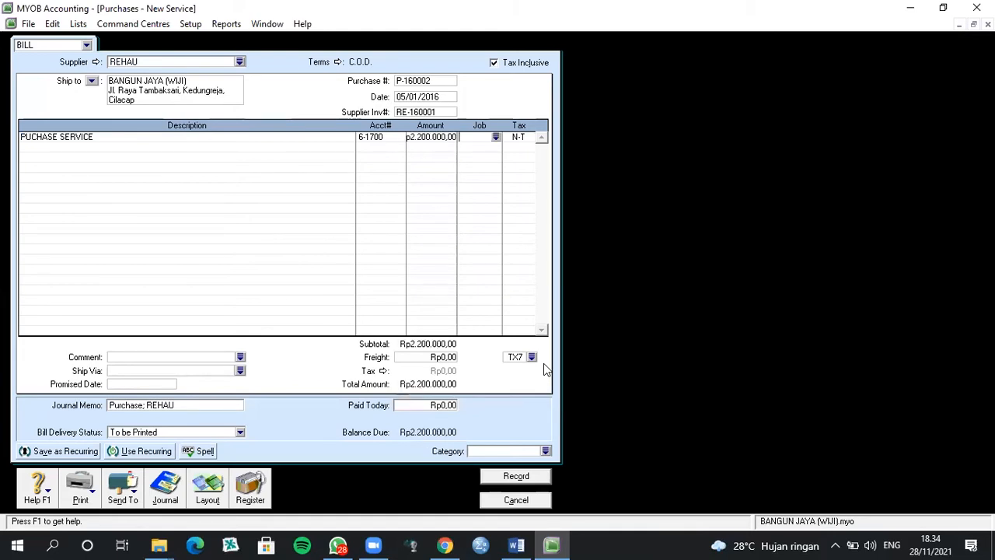
click(496, 137)
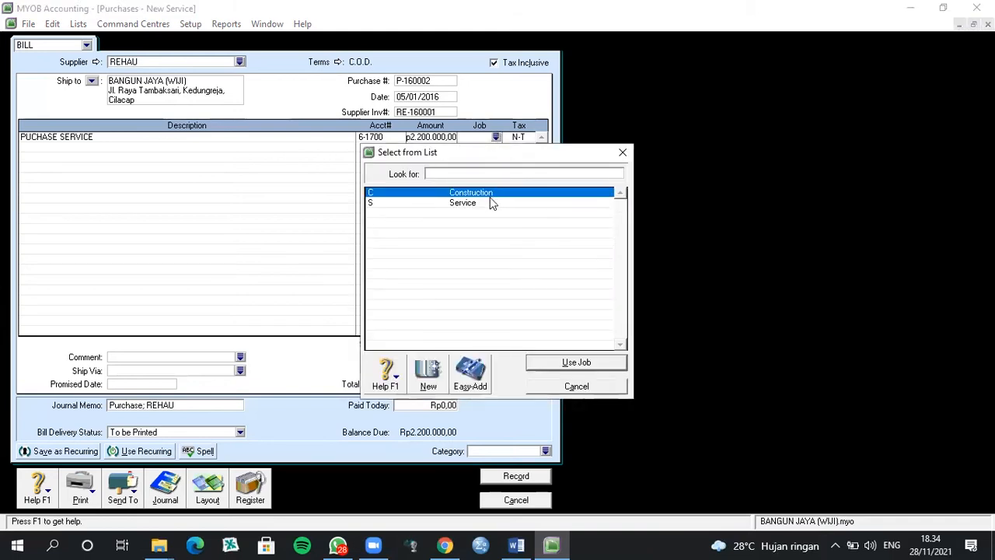
text(S)
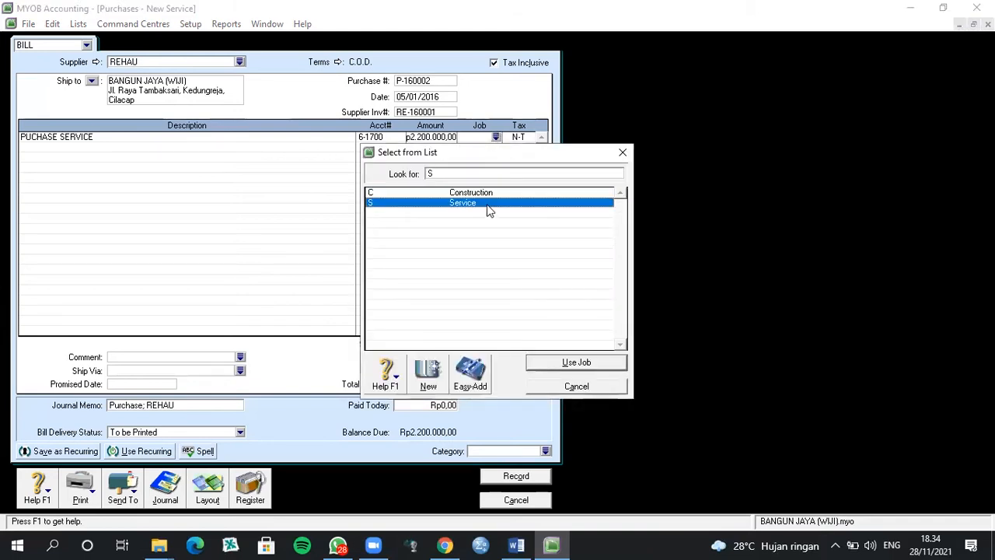
click(556, 365)
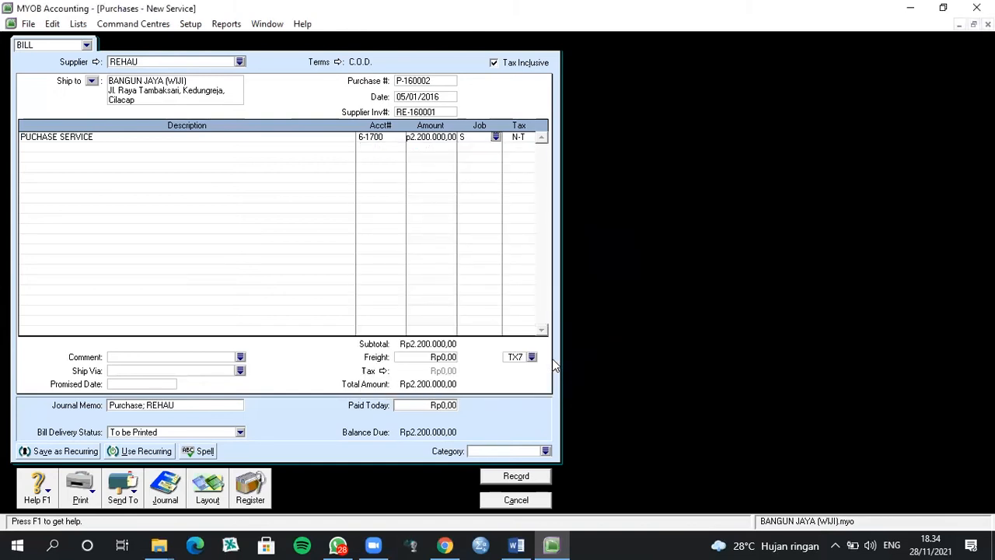
Apply the VAT (Value Added Tax) tax code to both the service line and the freight of the REHAU bill.
click(518, 137)
click(530, 137)
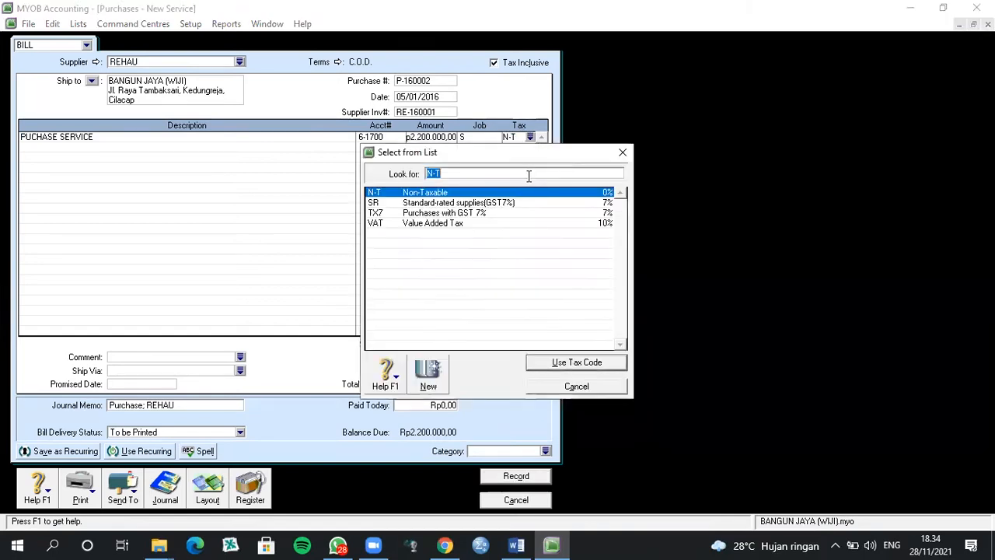
click(506, 225)
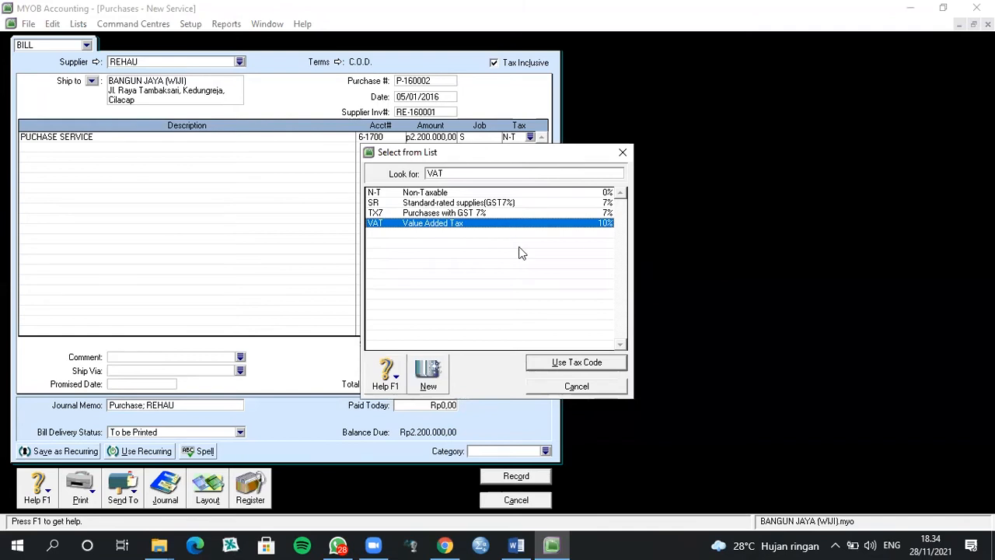
click(549, 363)
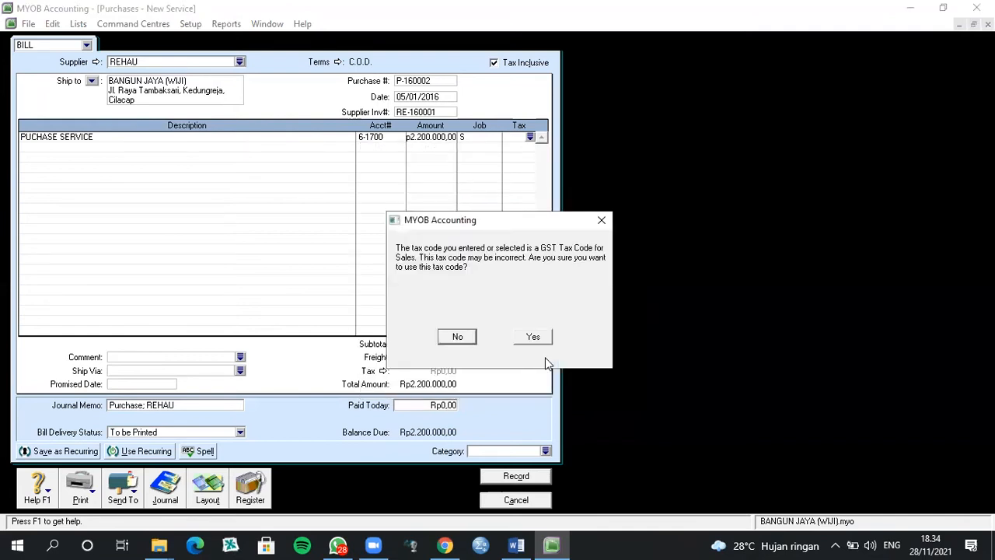
click(533, 336)
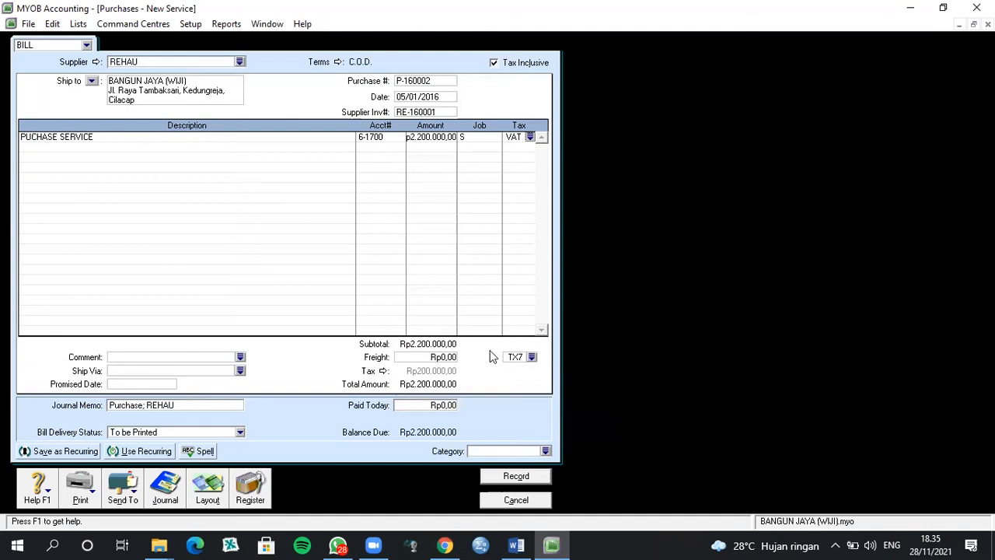
click(532, 356)
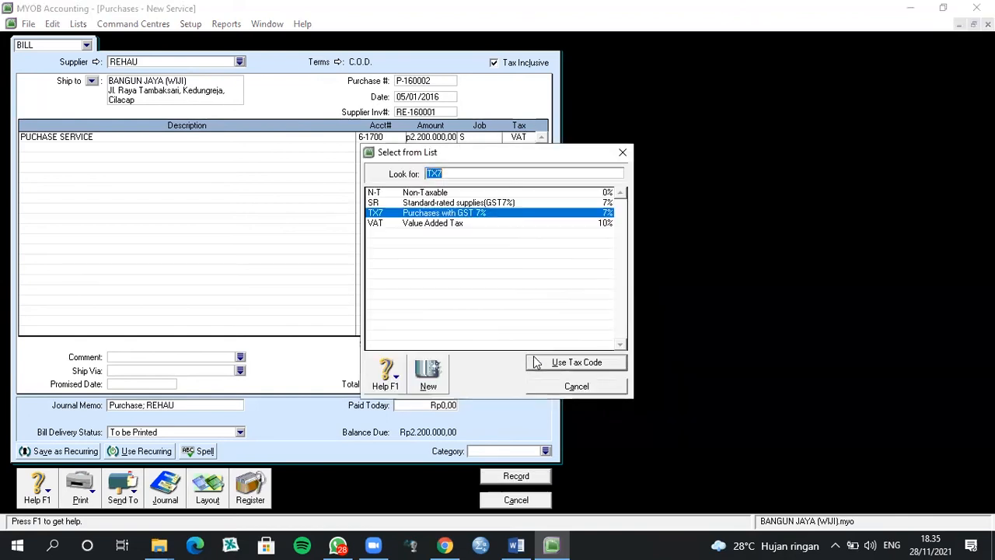
click(520, 224)
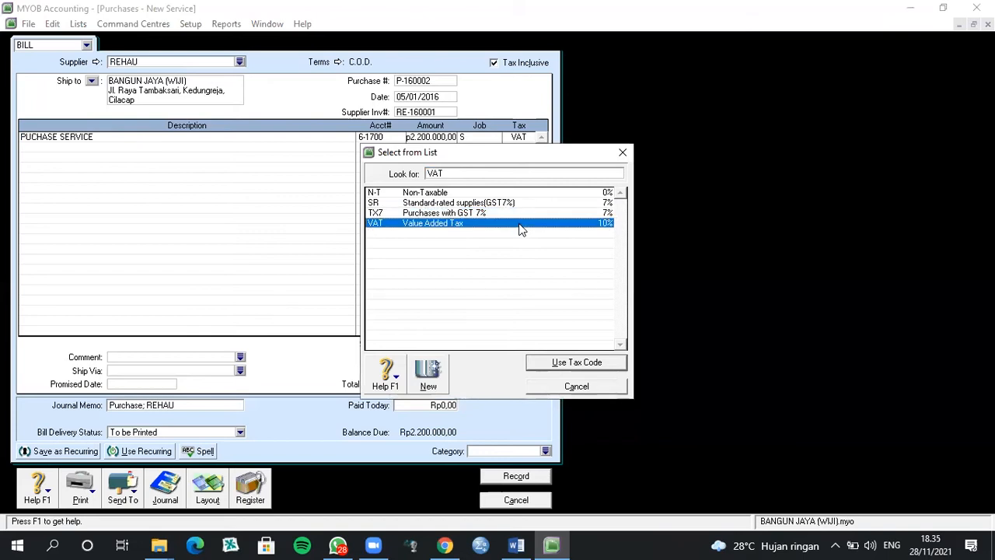
click(553, 363)
click(533, 337)
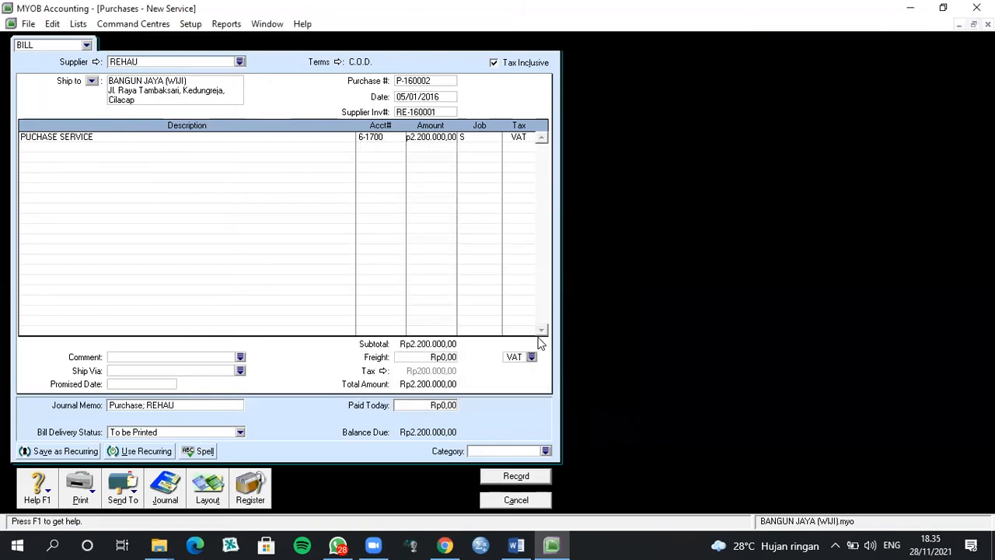
Assign category YGK (Yogyakarta) to the REHAU bill and record it, leaving purchase entry.
click(546, 450)
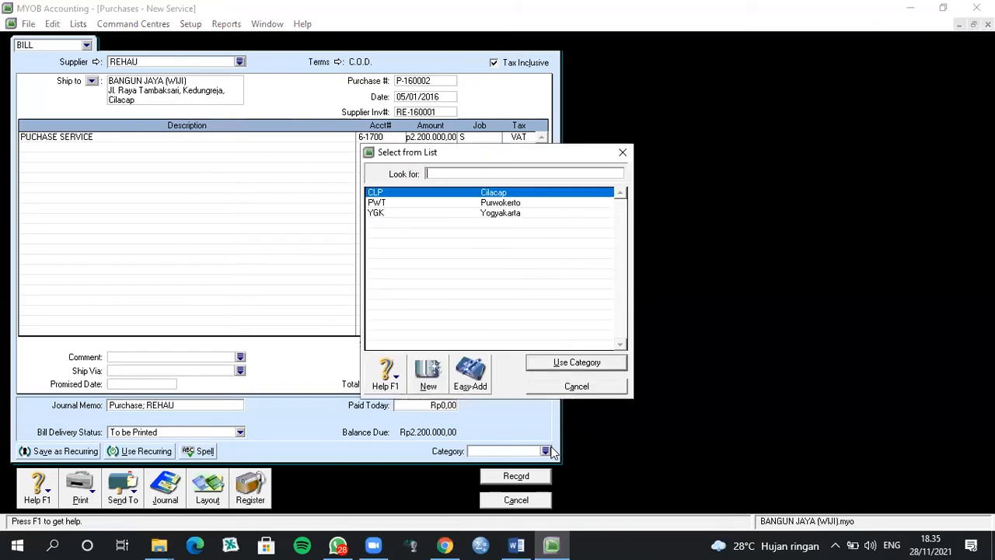
click(512, 215)
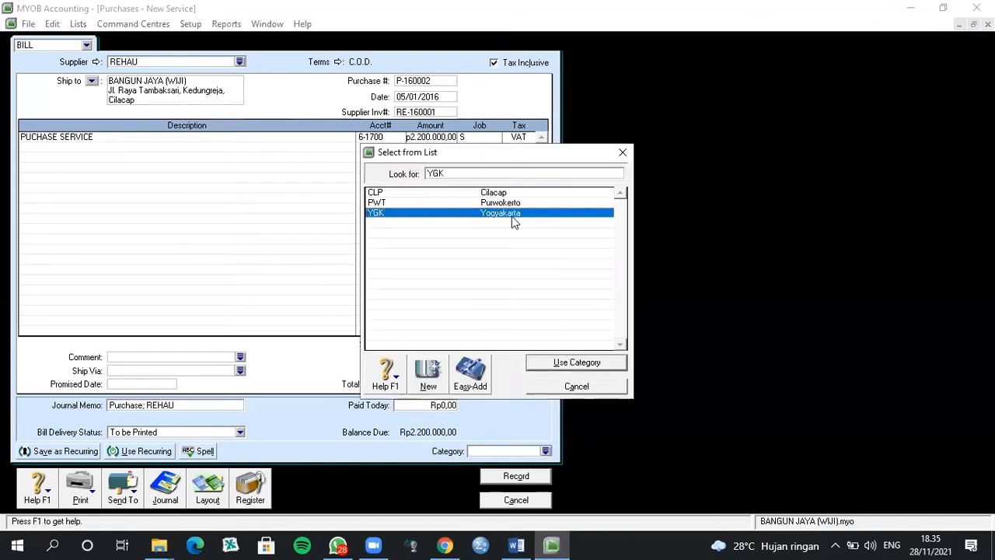
click(546, 362)
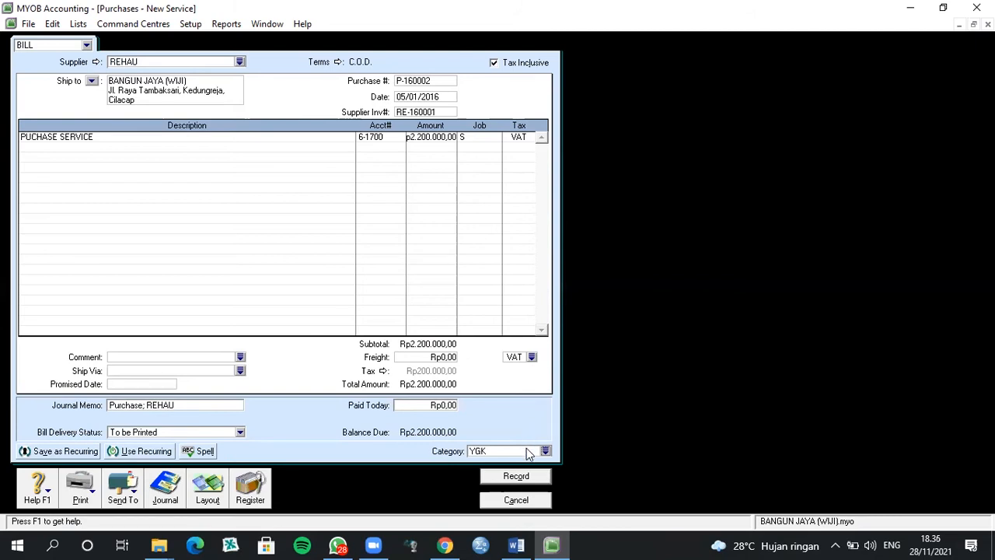
key(Return)
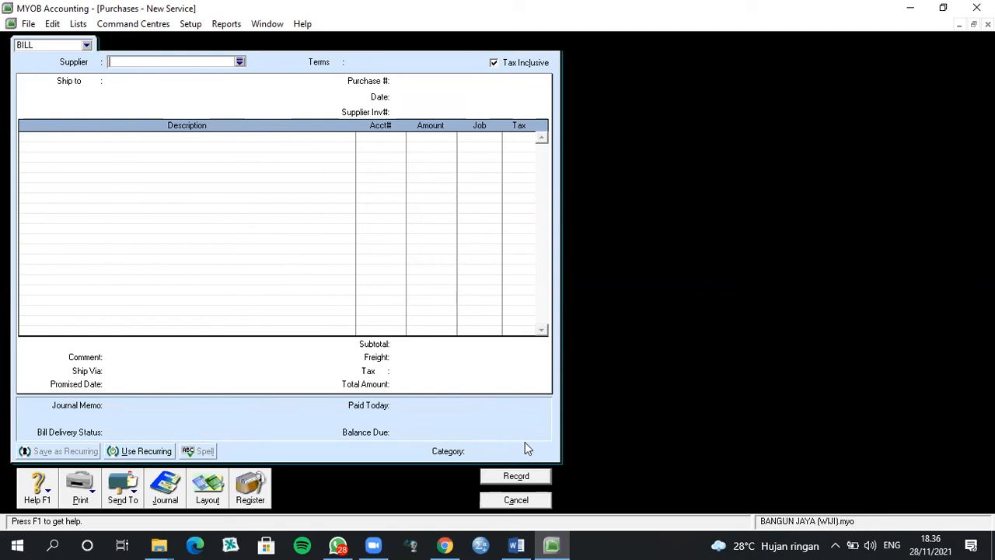
key(Escape)
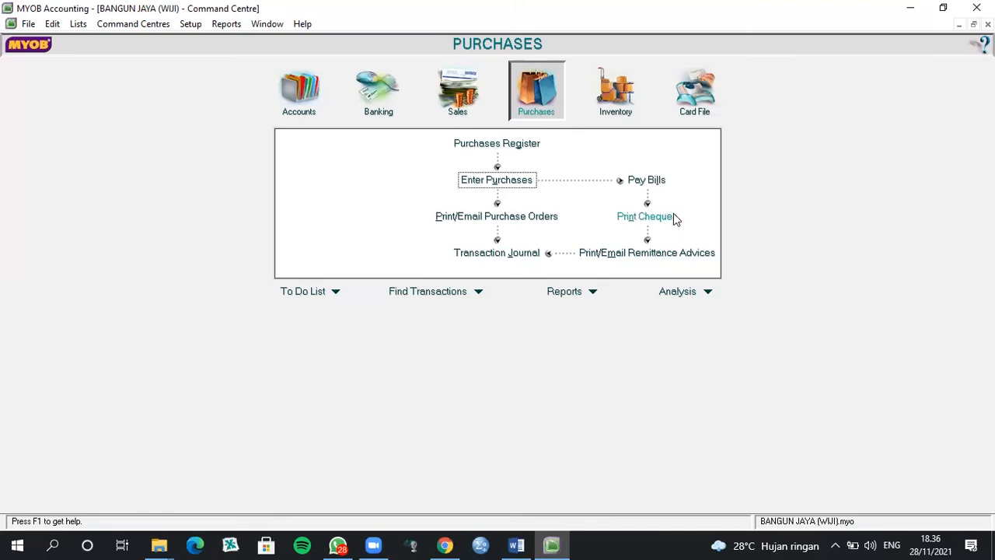
Start a supplier bill payment and make 1-2120 Petty Cash the paying account.
click(655, 184)
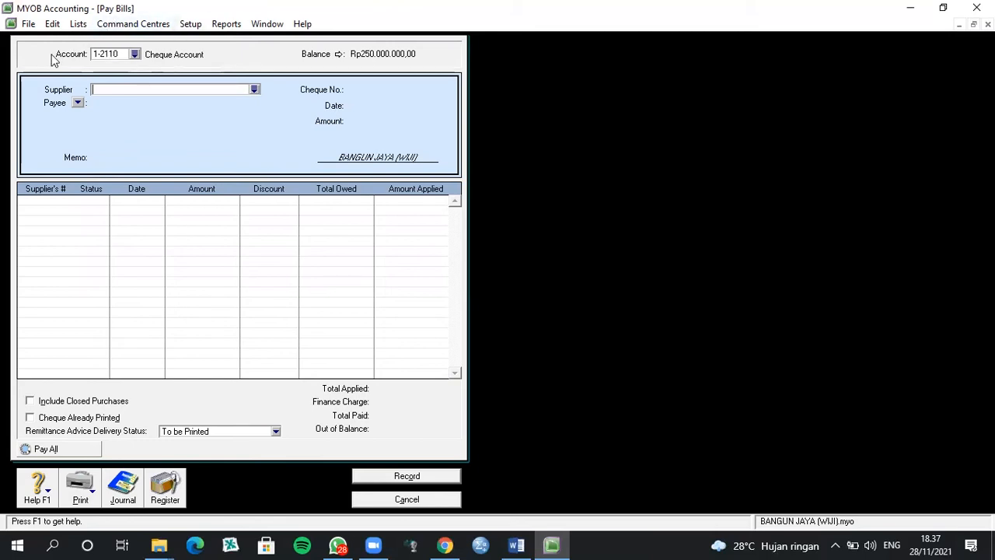
click(135, 54)
click(457, 203)
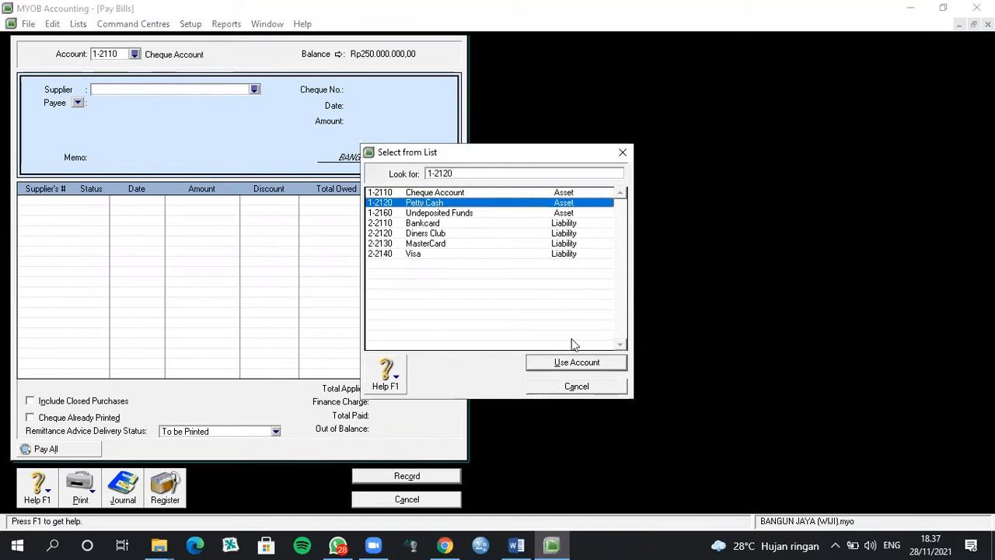
click(573, 363)
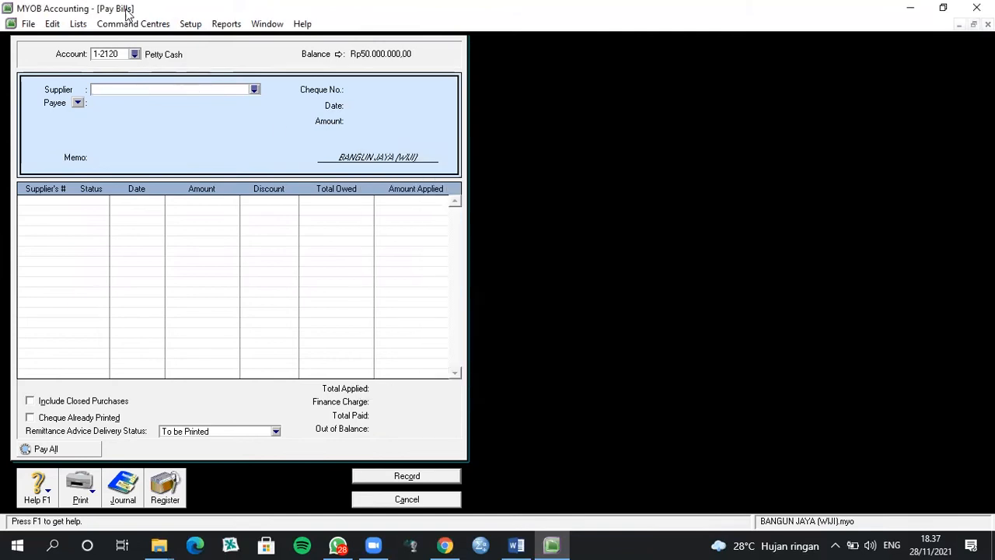
Switch the paying account to 1-2110 Cheque Account and back to 1-2120 Petty Cash.
click(135, 55)
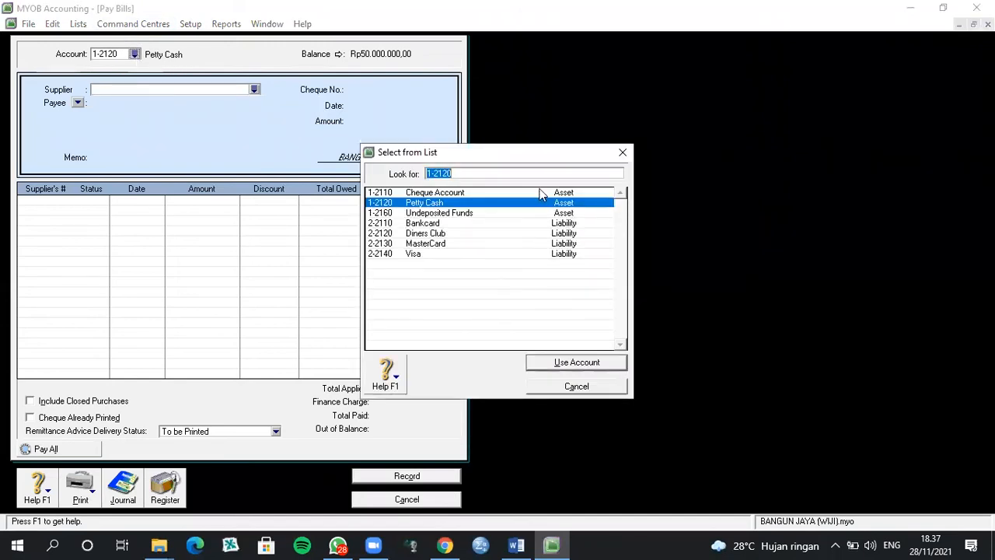
click(542, 195)
click(542, 362)
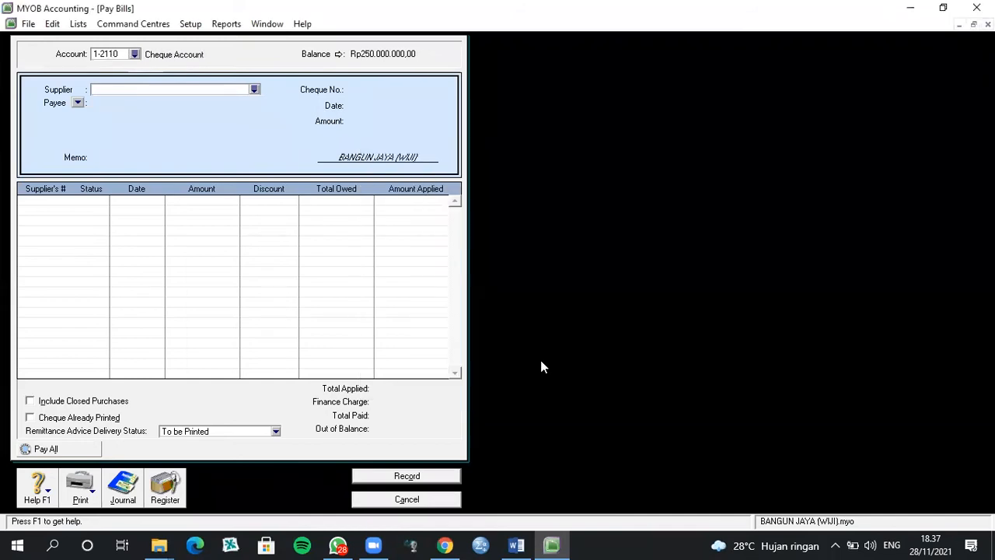
click(135, 54)
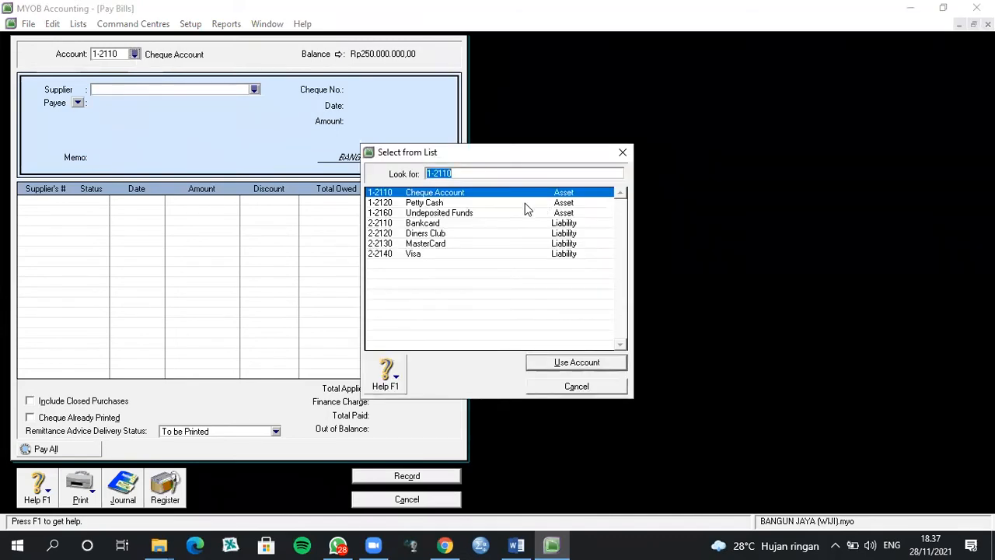
click(524, 203)
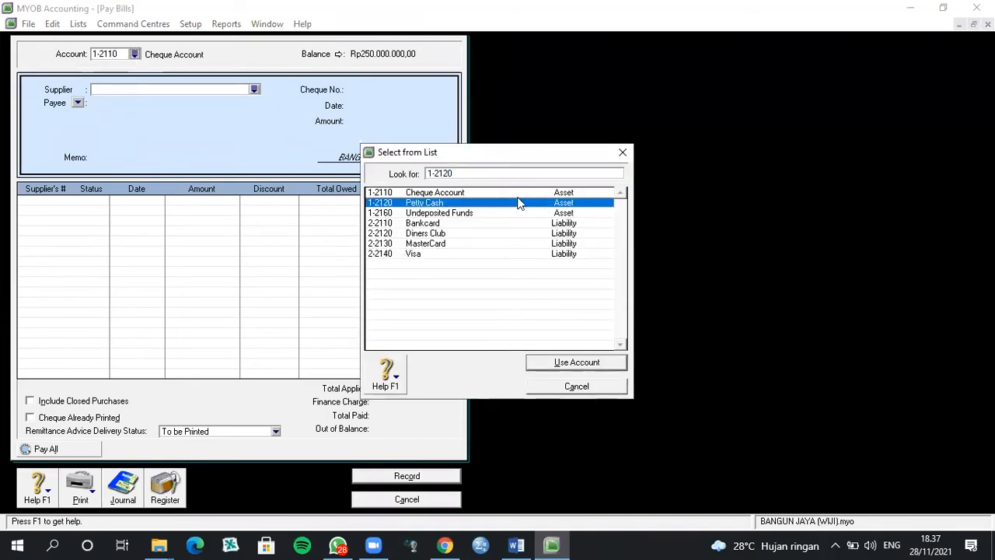
click(568, 363)
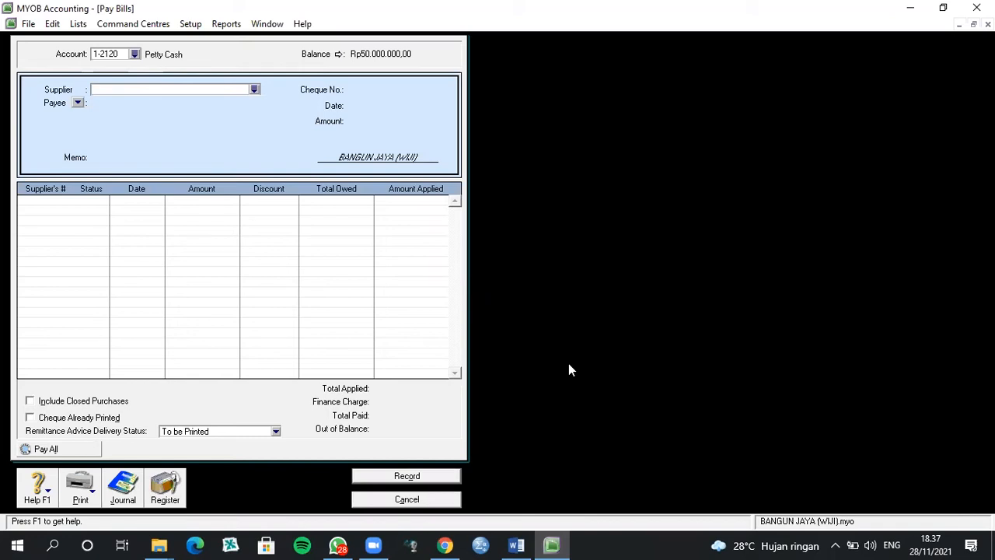
Choose REHAU as the supplier of the payment.
click(254, 90)
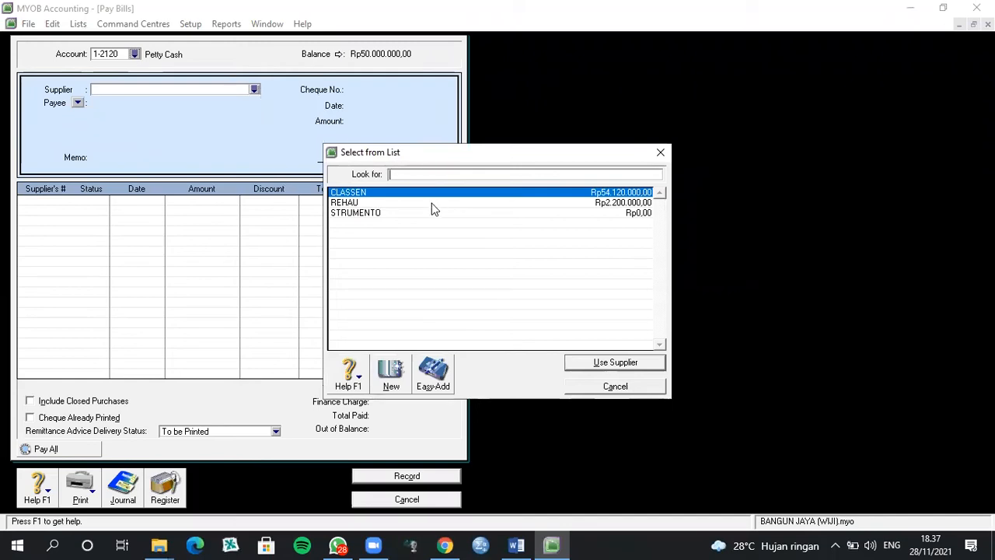
text(REHAU)
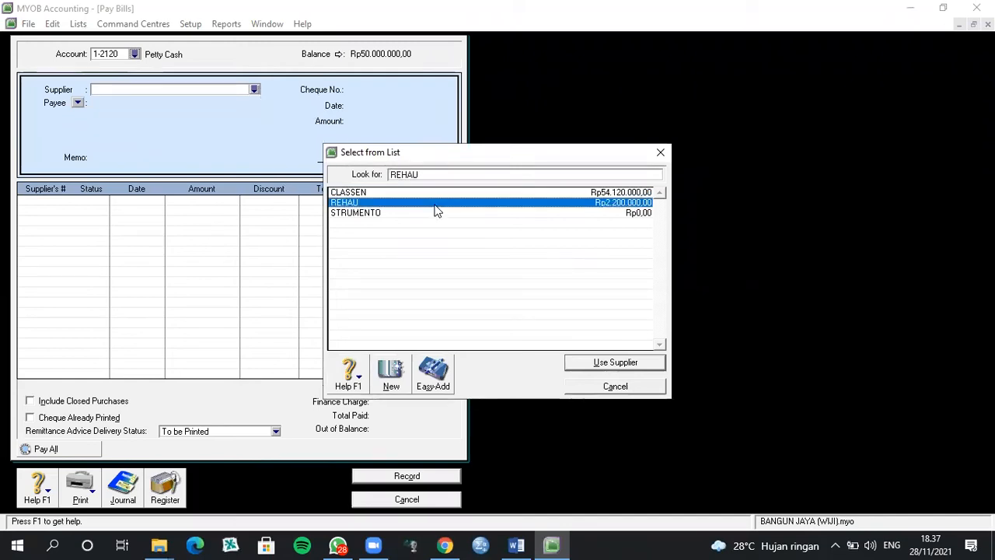
click(621, 370)
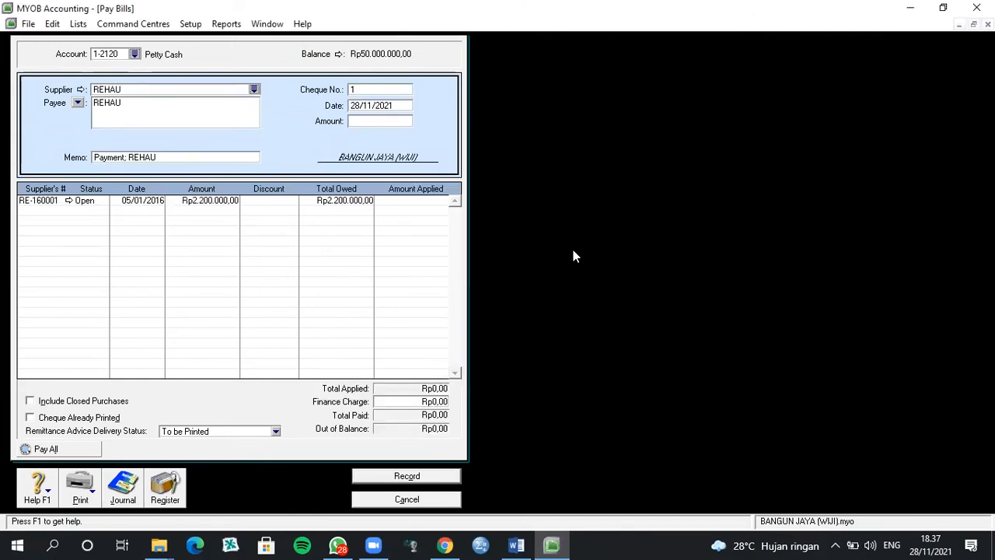
Give the REHAU payment cheque number D-150001 and date 05/01/2016.
click(362, 90)
text(D-150001)
key(Tab)
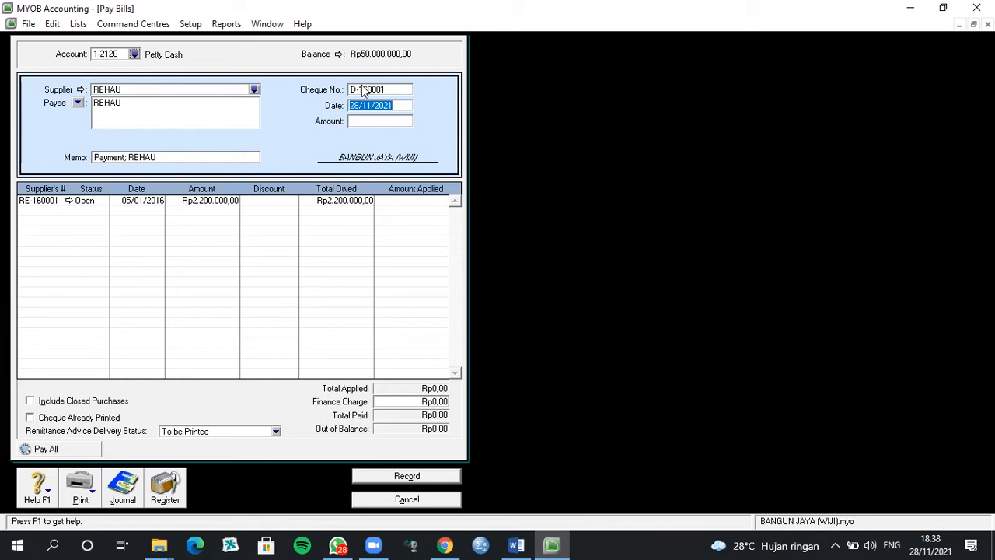
text(5/1/2016)
key(Tab)
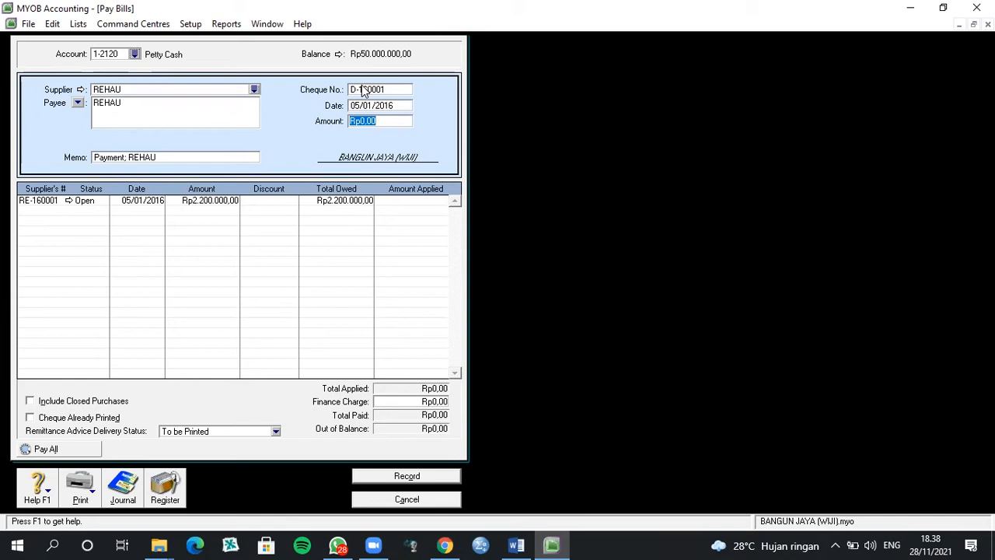
Enter a payment amount of Rp2.200.000, apply it in full to REHAU's bill RE-160001, and record the payment.
text(2200000)
key(Tab)
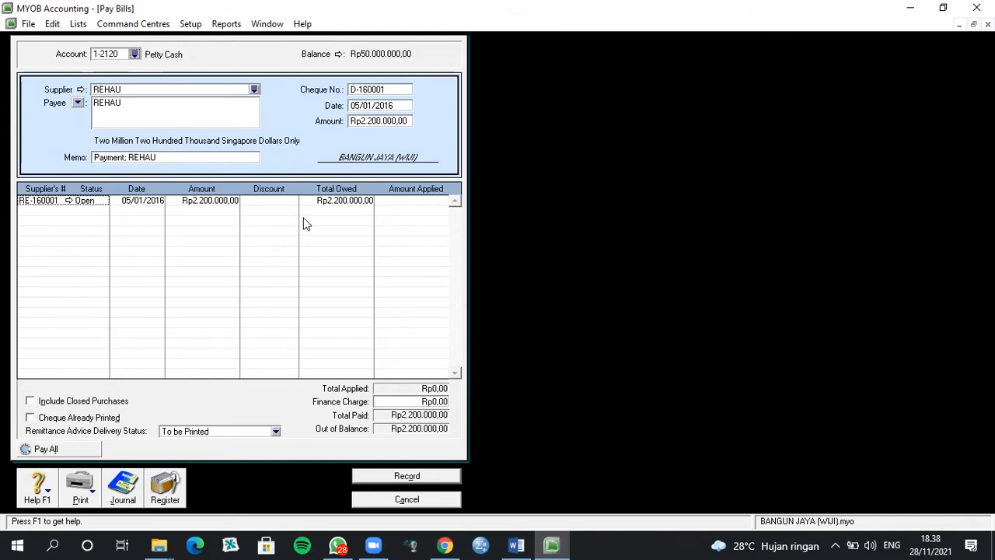
click(402, 204)
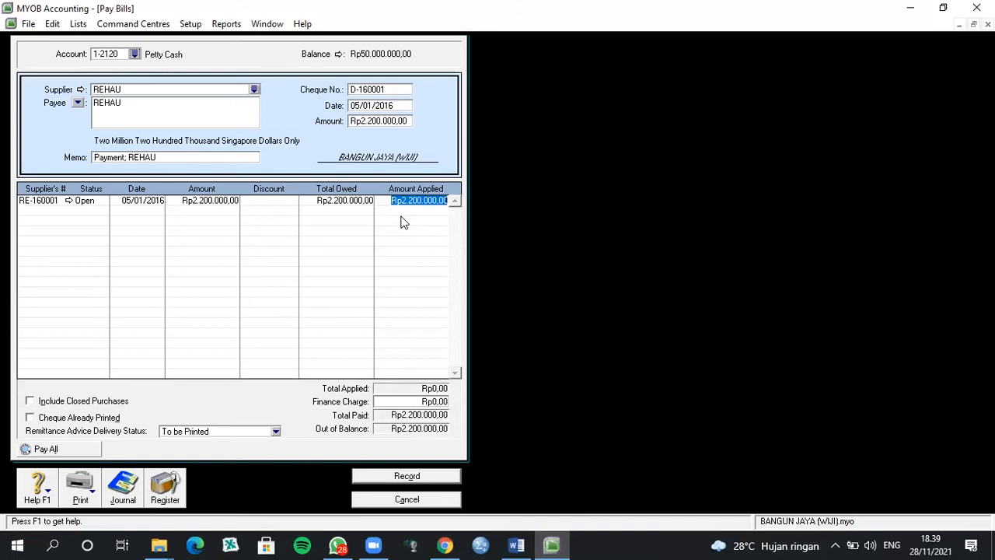
key(Tab)
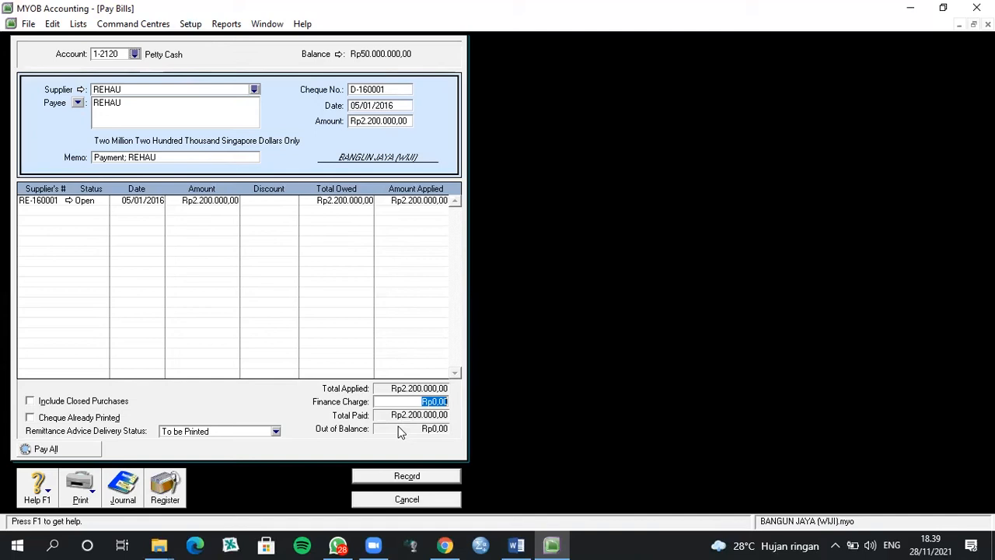
key(Return)
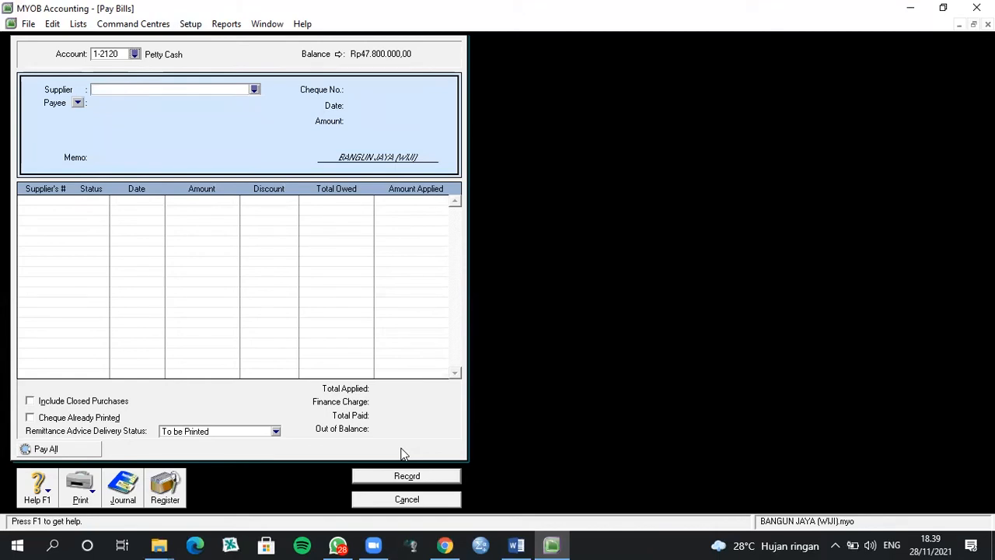
key(Escape)
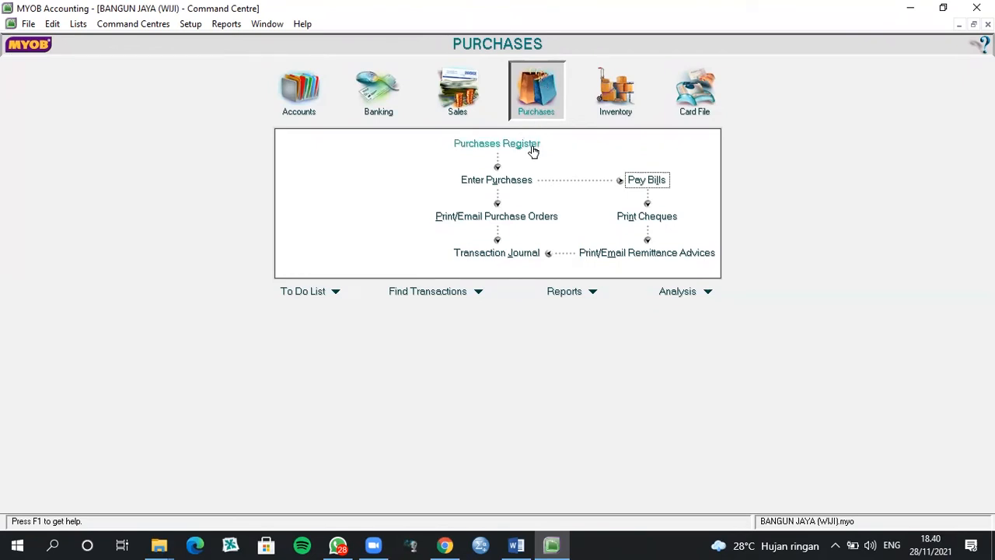
Start a new purchase bill for supplier CLASSEN and make it tax exclusive.
click(527, 181)
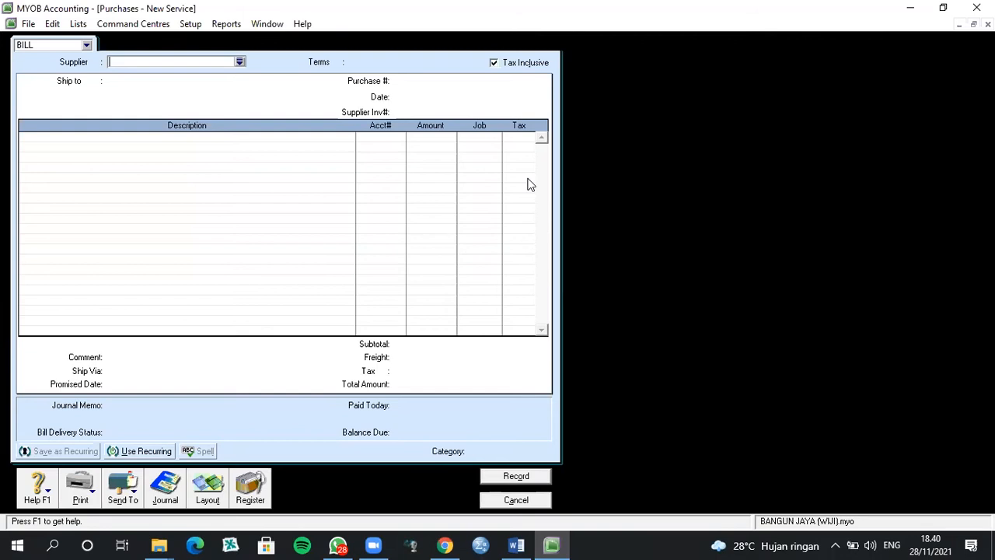
click(239, 62)
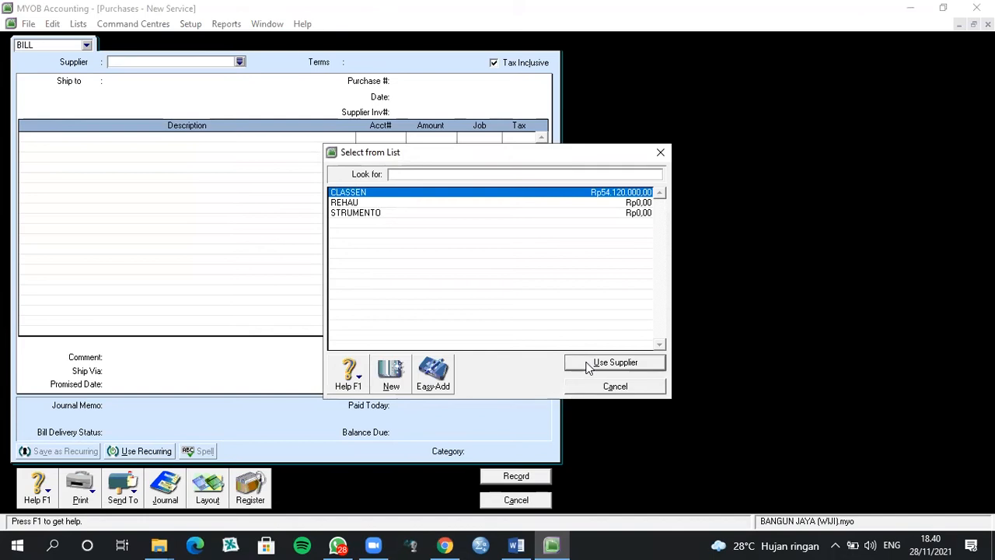
click(614, 362)
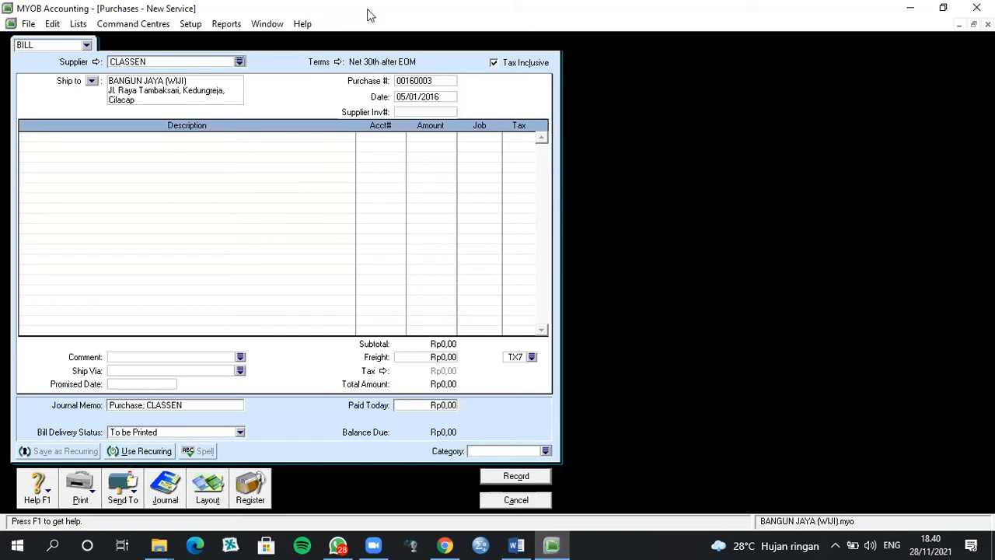
click(494, 64)
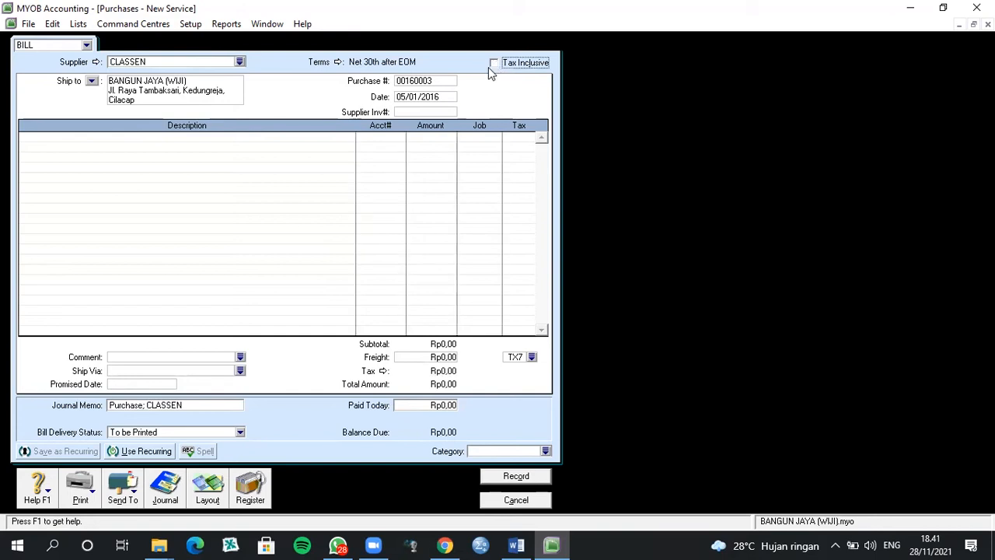
Give the CLASSEN bill purchase number P-160003, date 07/01/2016 and supplier invoice number CL-160001.
click(451, 81)
text(P-160003)
key(Tab)
text(7/1/20)
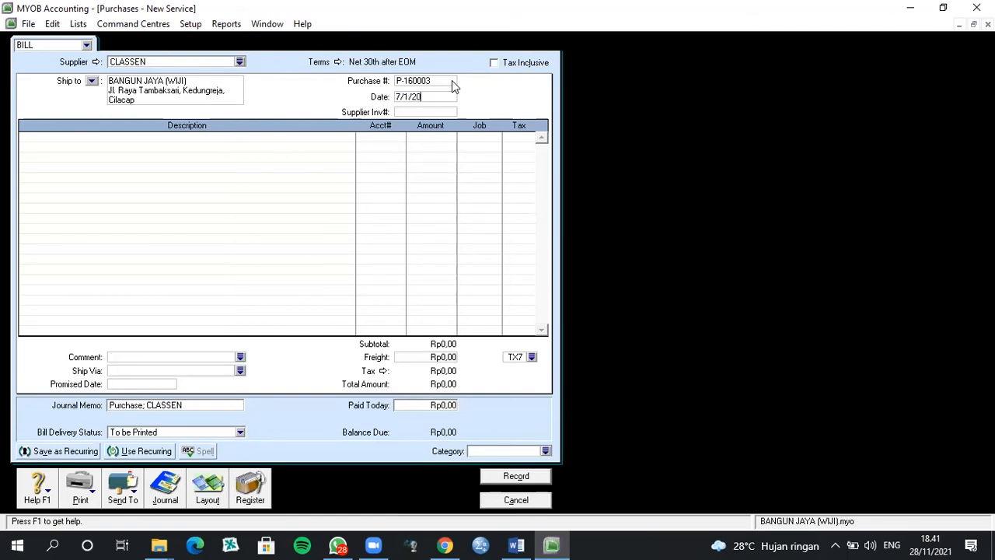
key(Tab)
text(CL-160001)
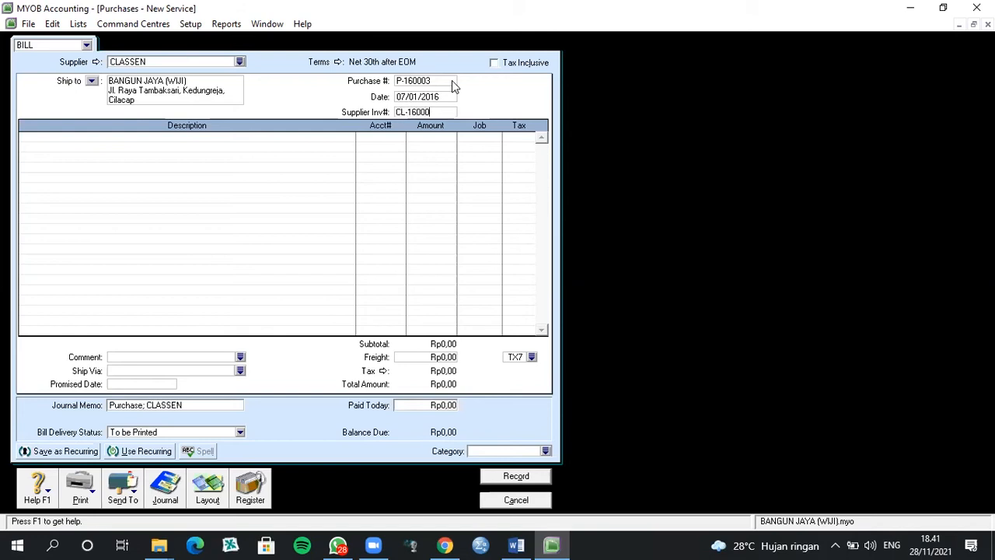
key(Tab)
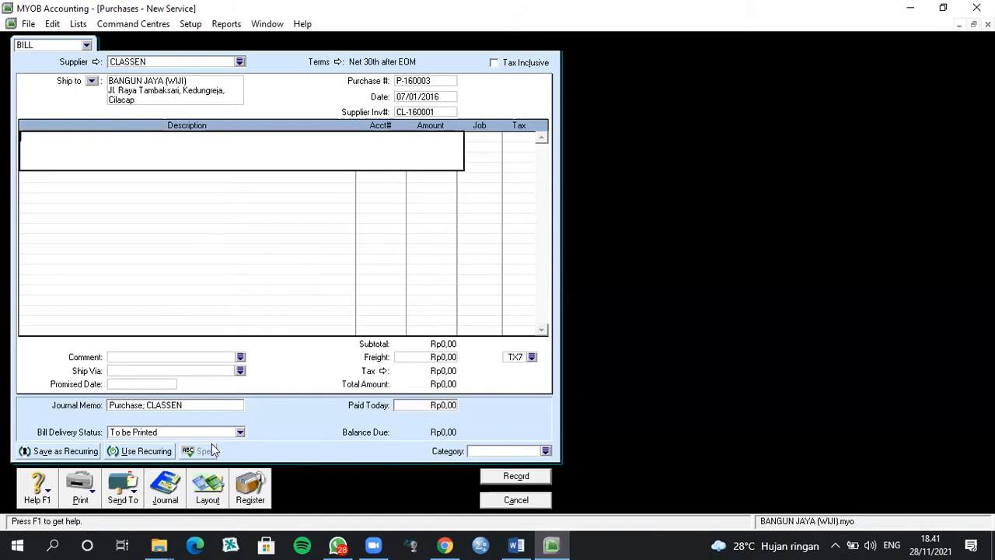
Change the bill's layout from Service to Item.
click(207, 488)
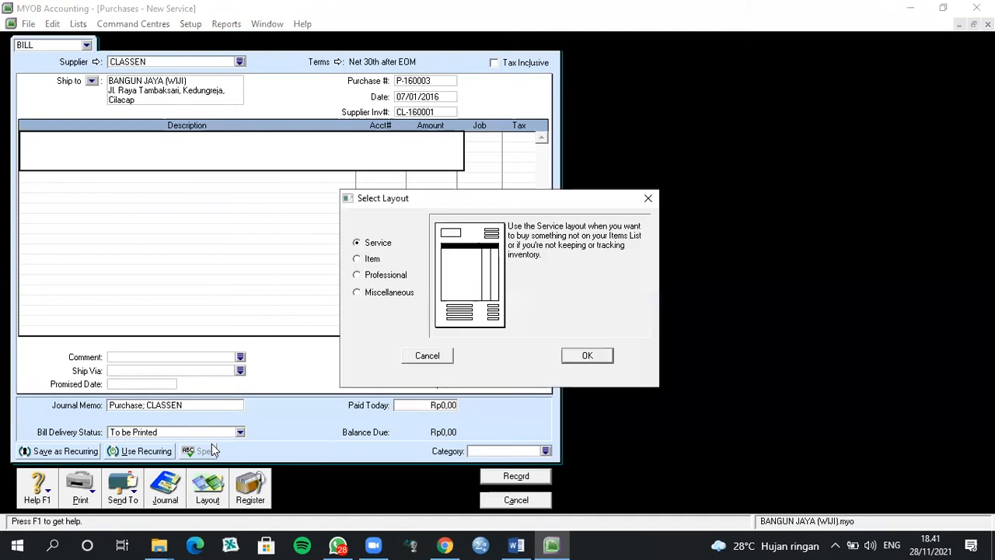
click(356, 258)
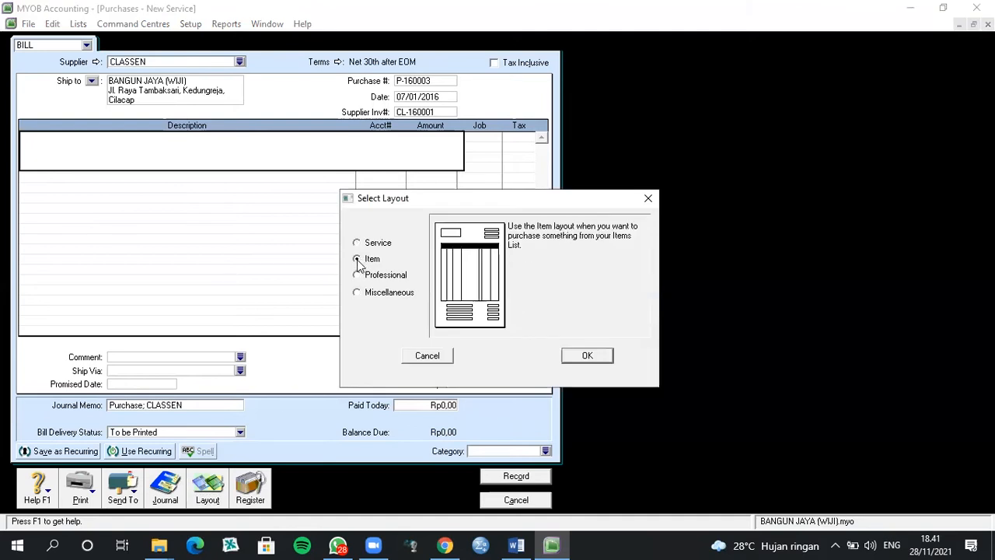
click(601, 356)
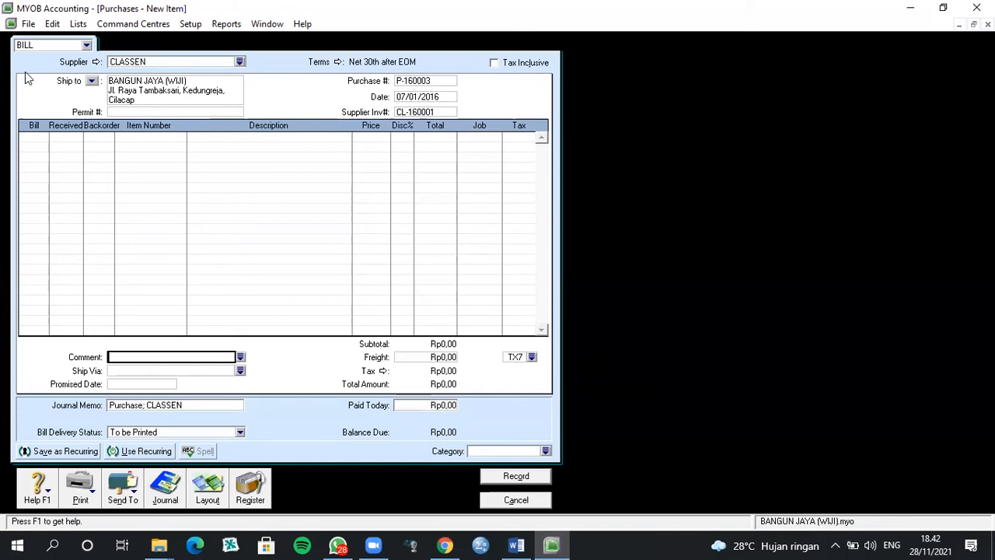
Enter a return line of -5 units of item DL, Decorative Laminates, on the CLASSEN bill.
click(40, 139)
text(5)
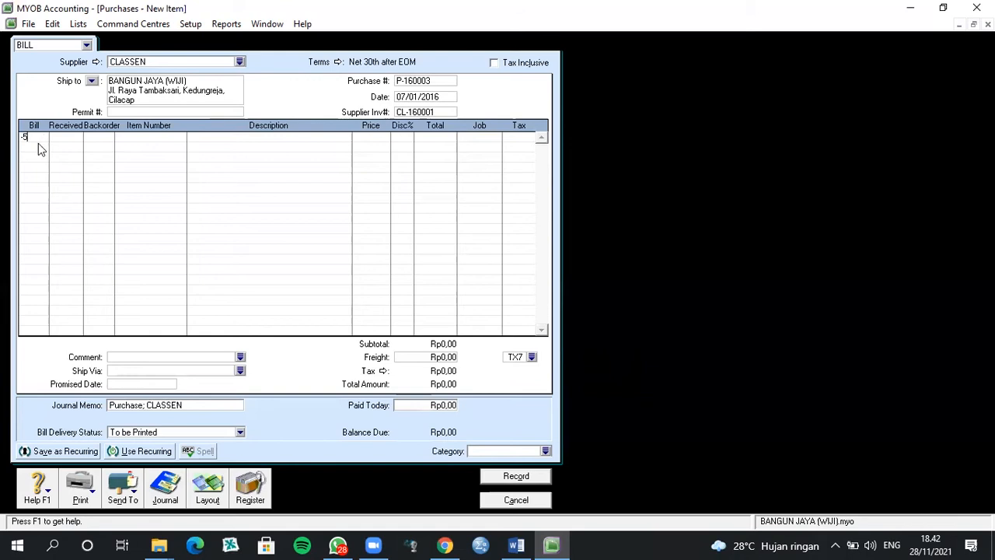
key(Tab)
key(Tab)
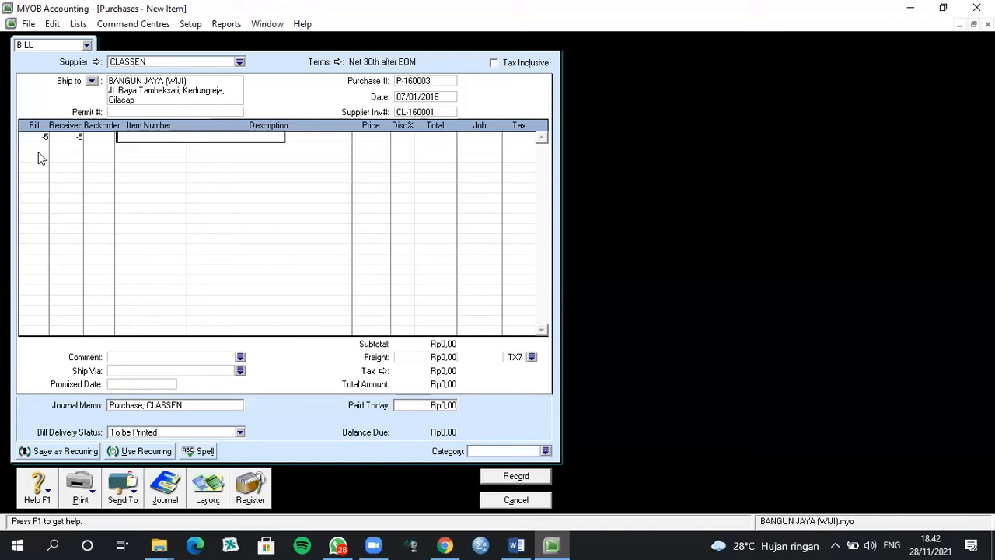
text(DL)
key(Tab)
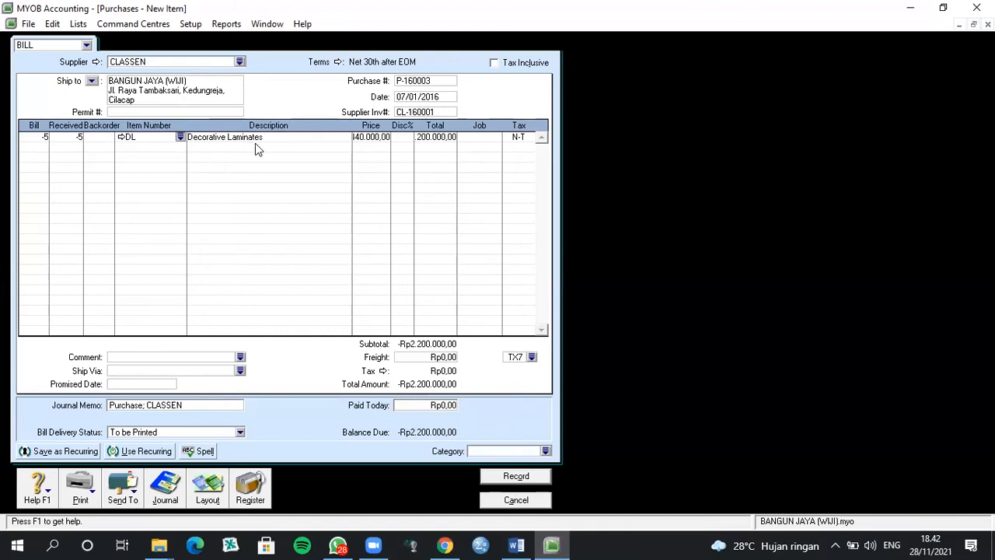
Set the unit price of the Decorative Laminates line to Rp400.000.
click(377, 136)
text(400000)
key(Tab)
key(Tab)
key(Tab)
click(428, 137)
key(BackSpace)
Assign job C (Construction) and tax code VAT to the Decorative Laminates line.
click(472, 137)
click(496, 138)
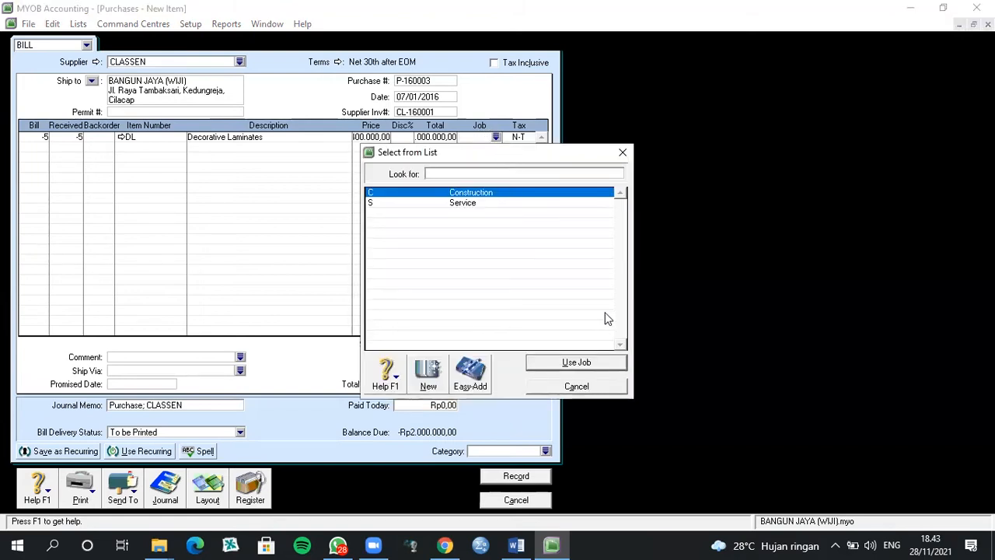
click(601, 361)
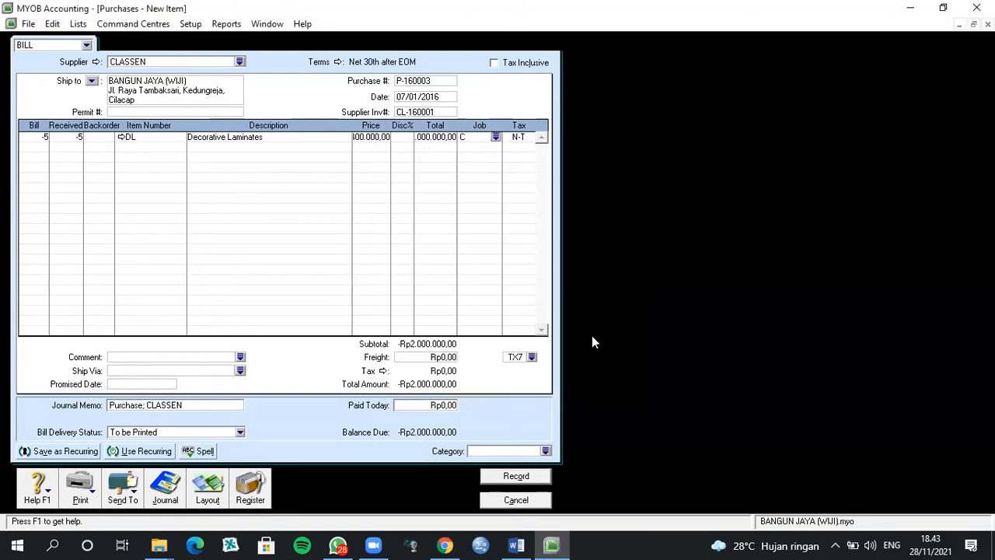
click(527, 140)
click(530, 138)
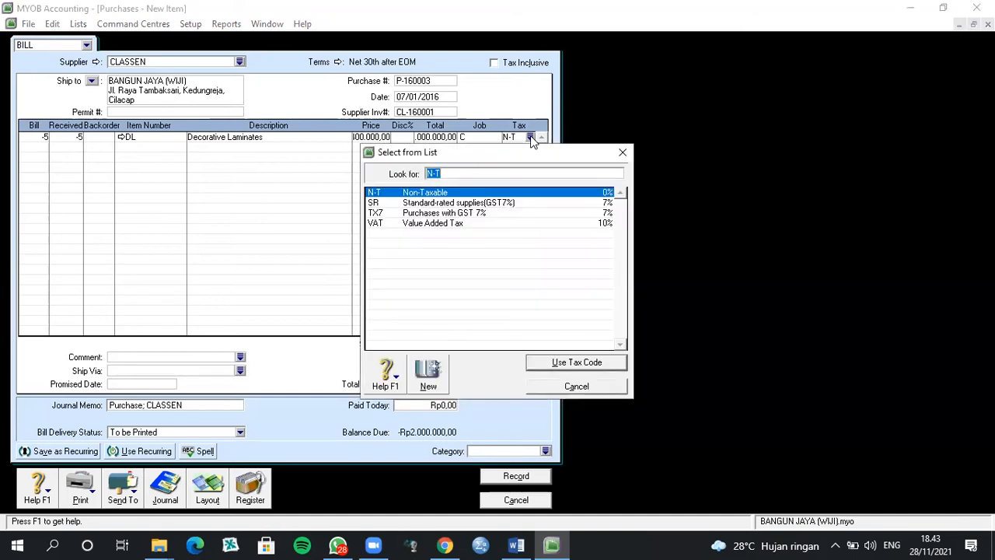
click(498, 223)
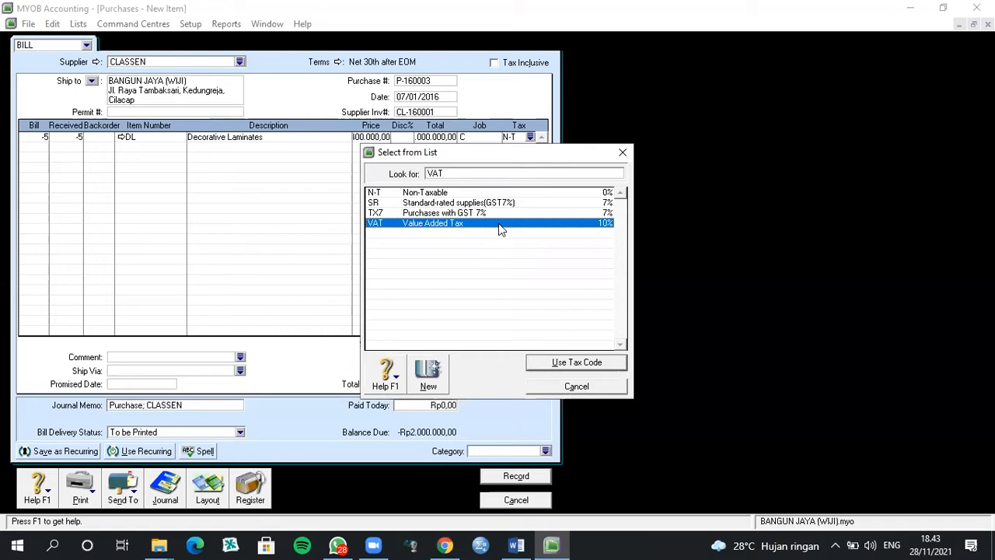
click(573, 364)
click(544, 330)
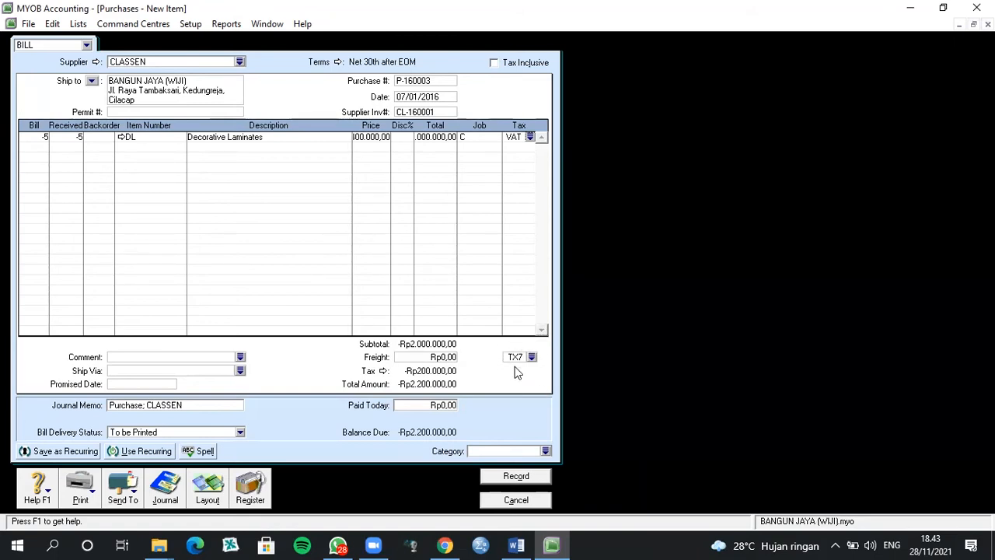
Set the freight tax code of the bill to VAT and accept using this code.
click(532, 354)
click(533, 356)
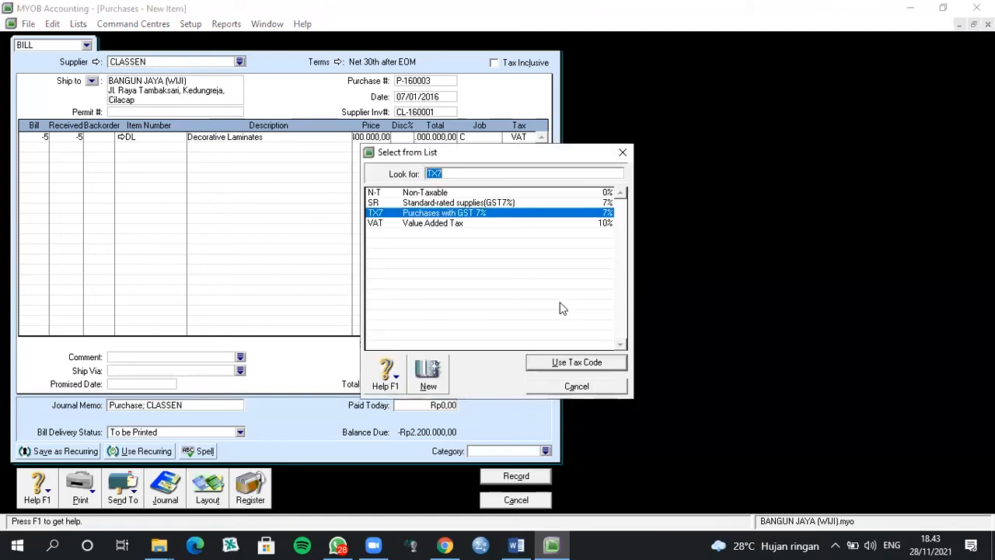
click(527, 224)
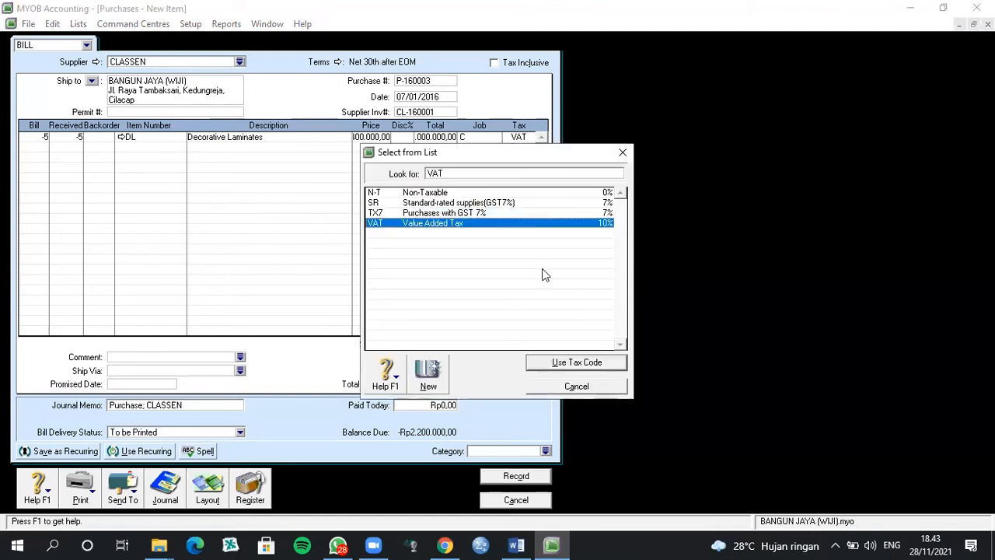
click(555, 364)
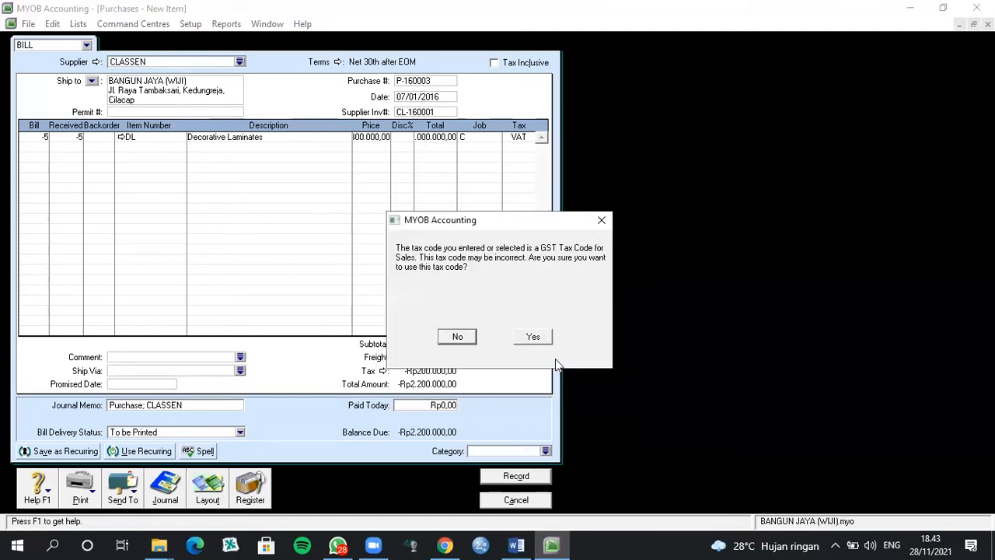
click(541, 337)
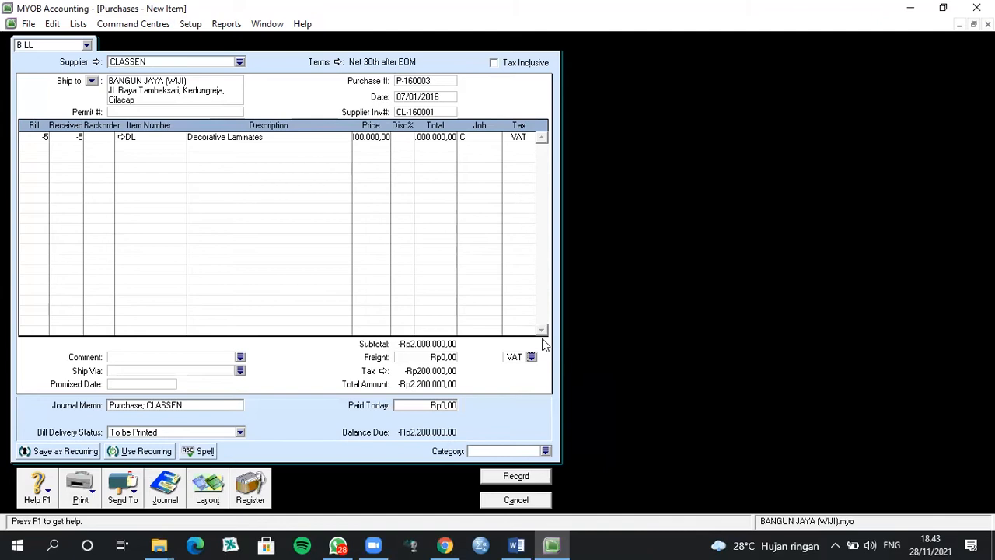
Assign category CLP (Cilacap) to the CLASSEN return, record it, and close the purchase entry.
click(545, 451)
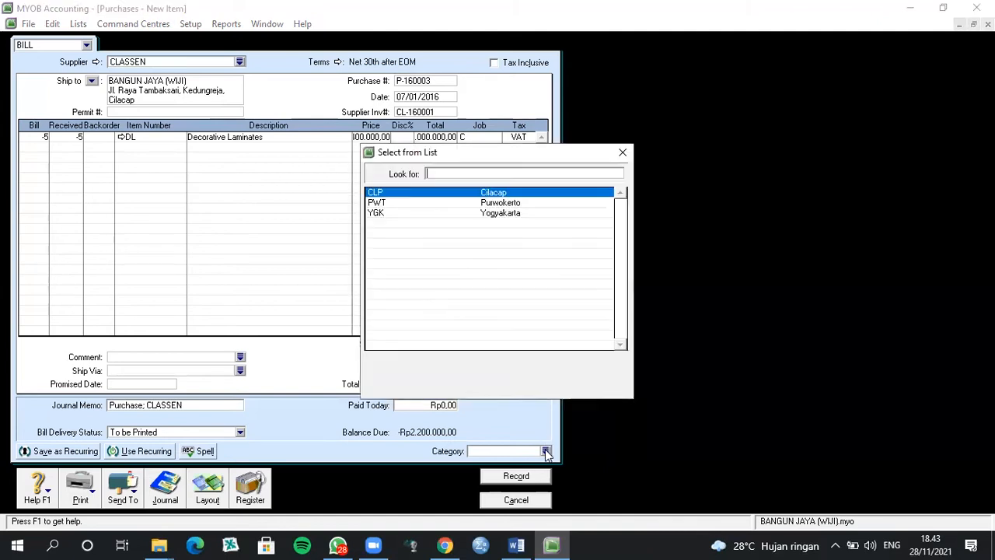
text(CLP)
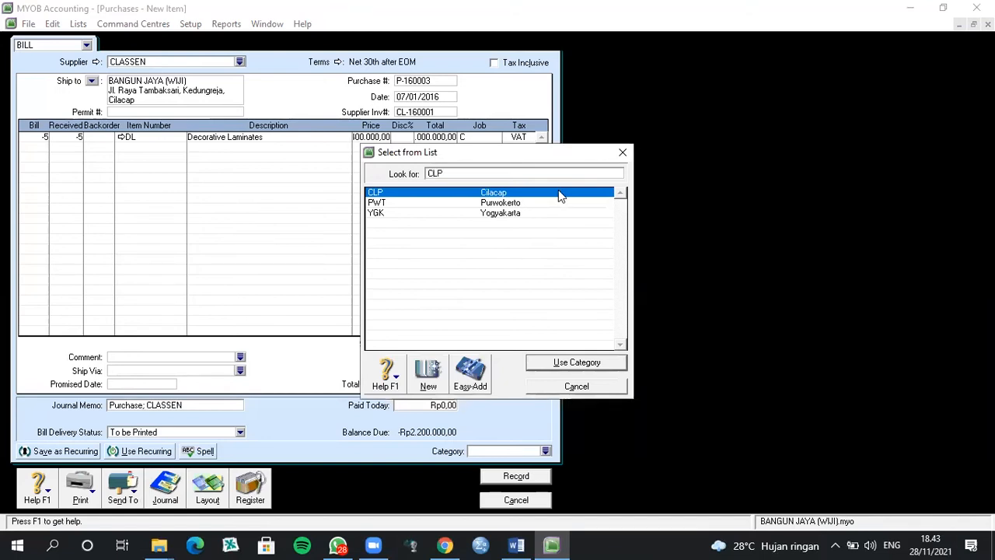
click(575, 363)
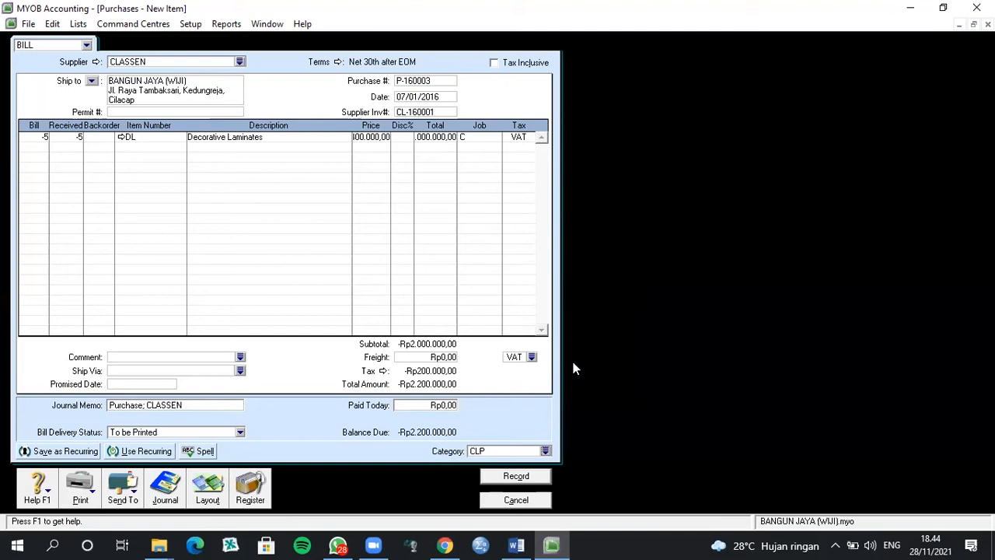
key(Return)
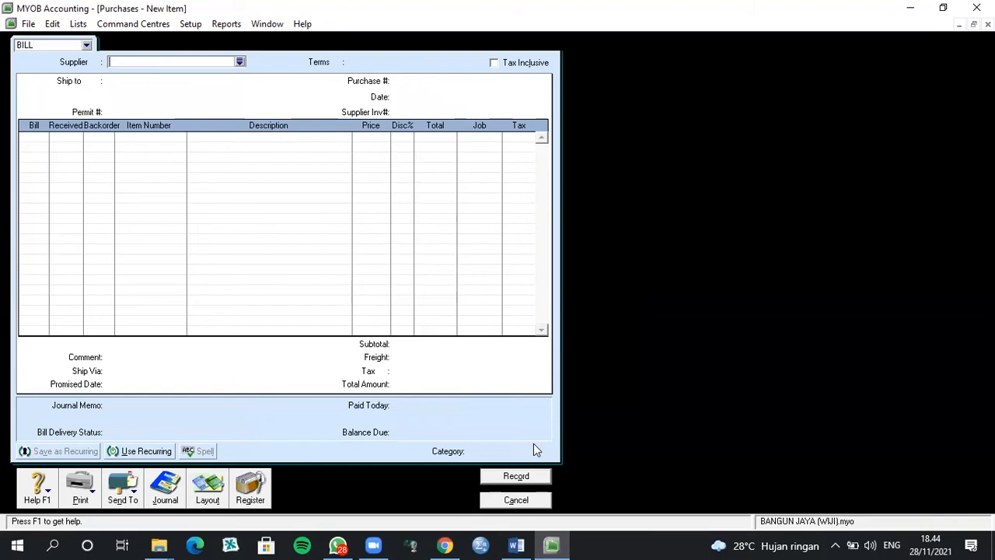
key(Escape)
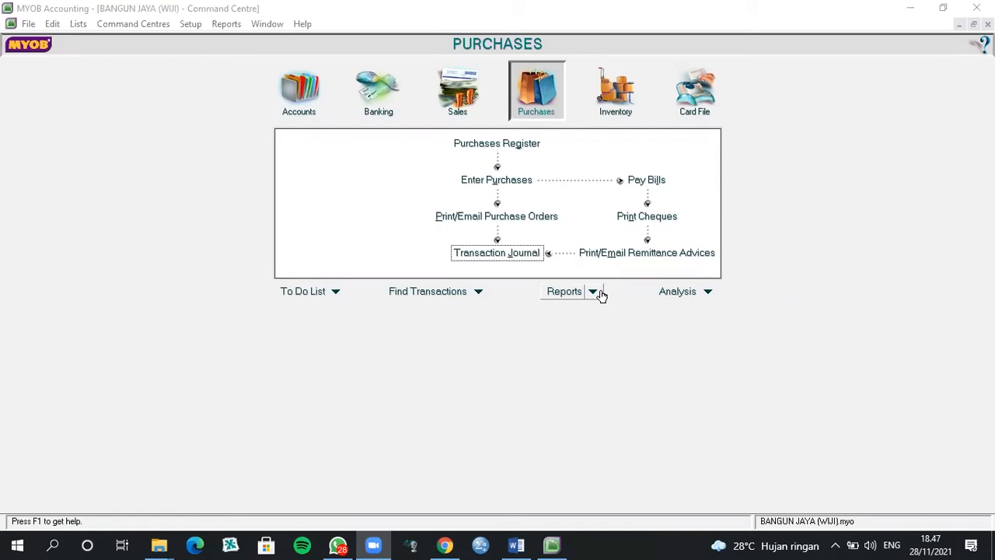
Review all transactions of January 2016 in the transaction journal.
click(295, 115)
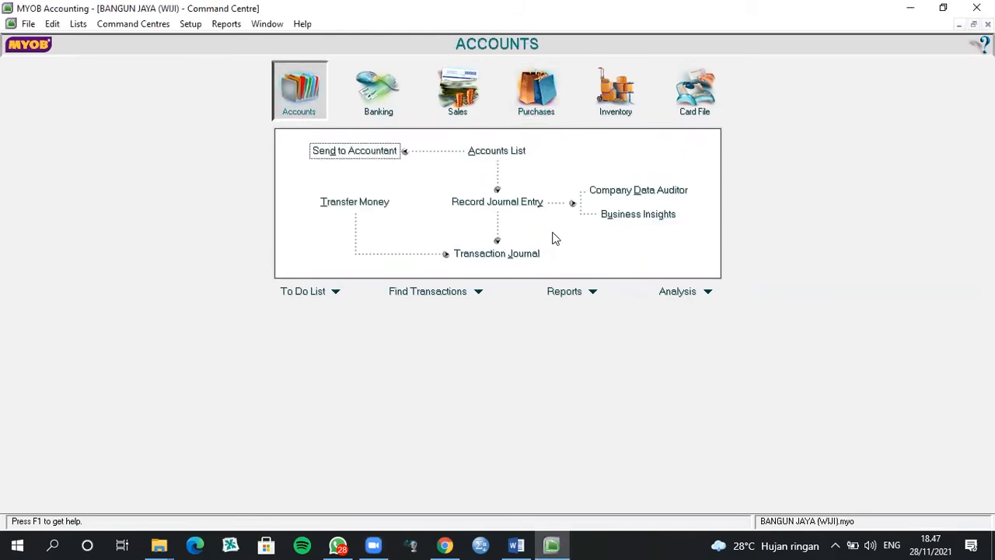
click(523, 257)
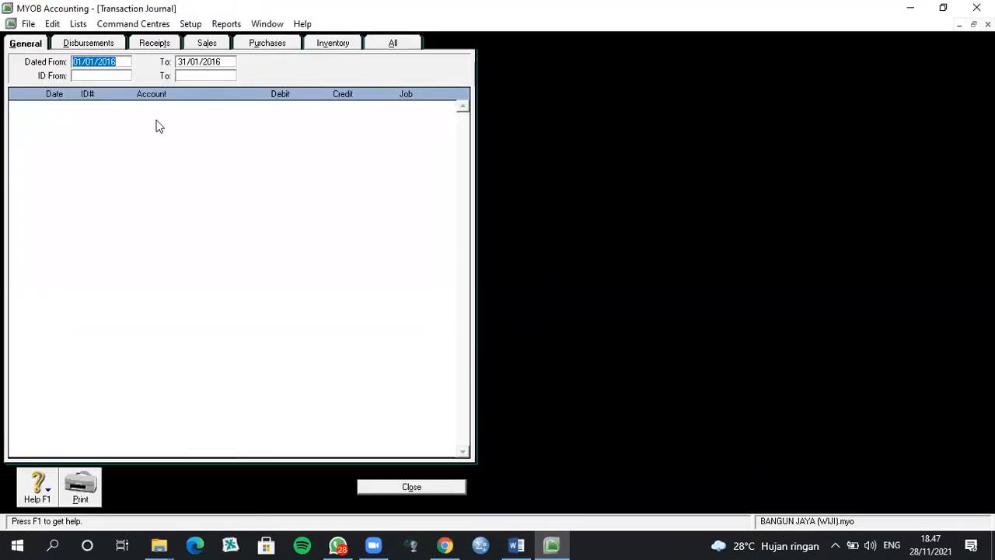
click(399, 42)
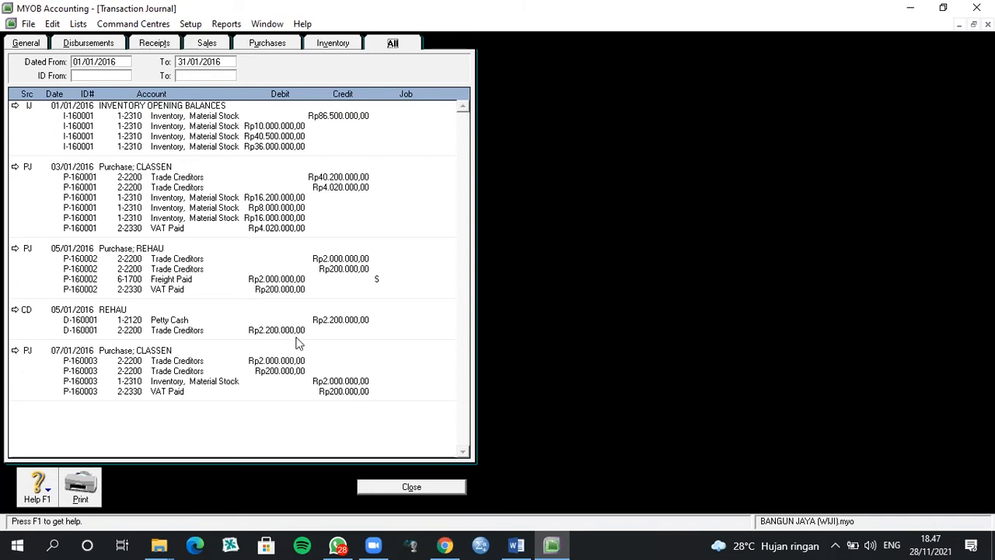
Change the journal memo of the CLASSEN return dated 07/01/2016 to "Purchase RETURN; CLASSEN", save it, and close the transaction journal.
click(18, 354)
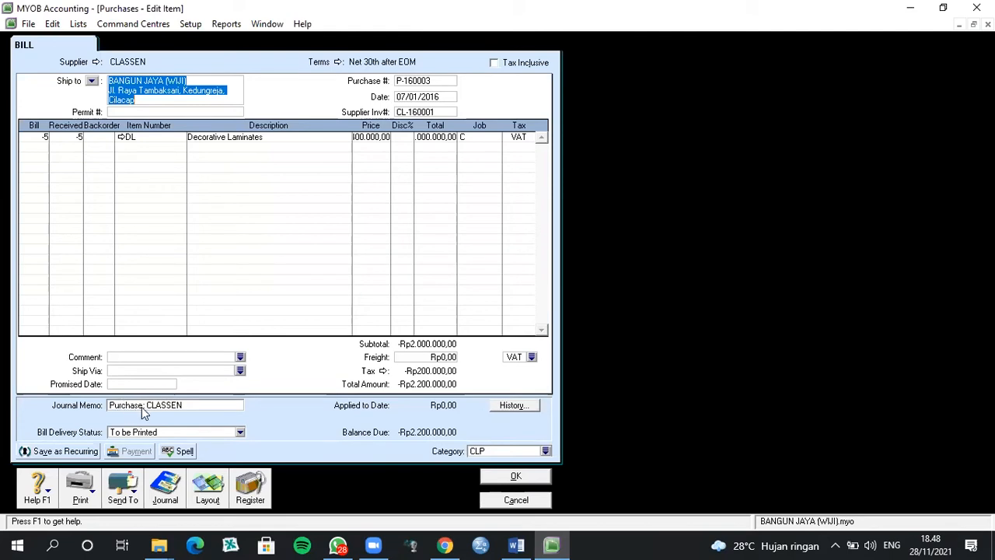
click(142, 410)
click(143, 409)
text(RE)
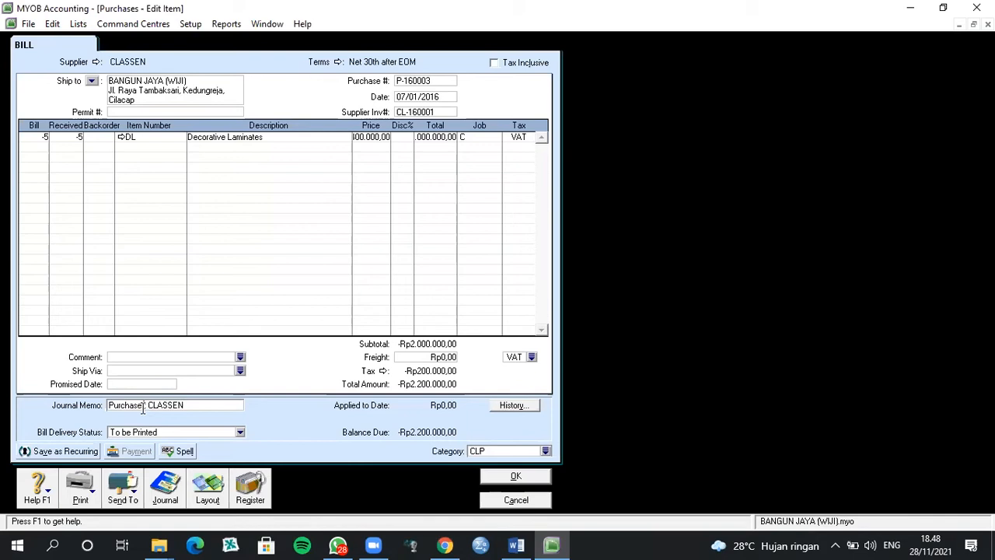
text(TURN)
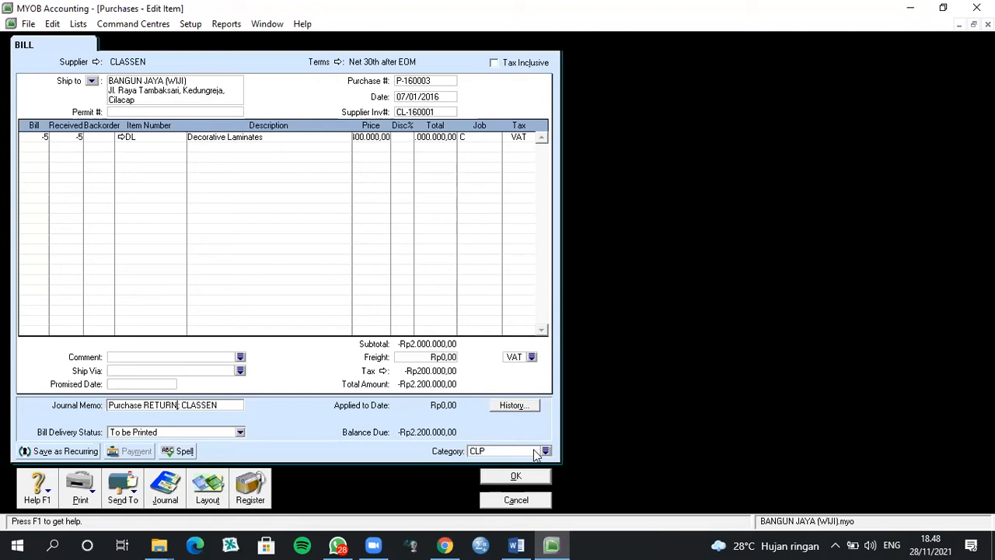
key(Return)
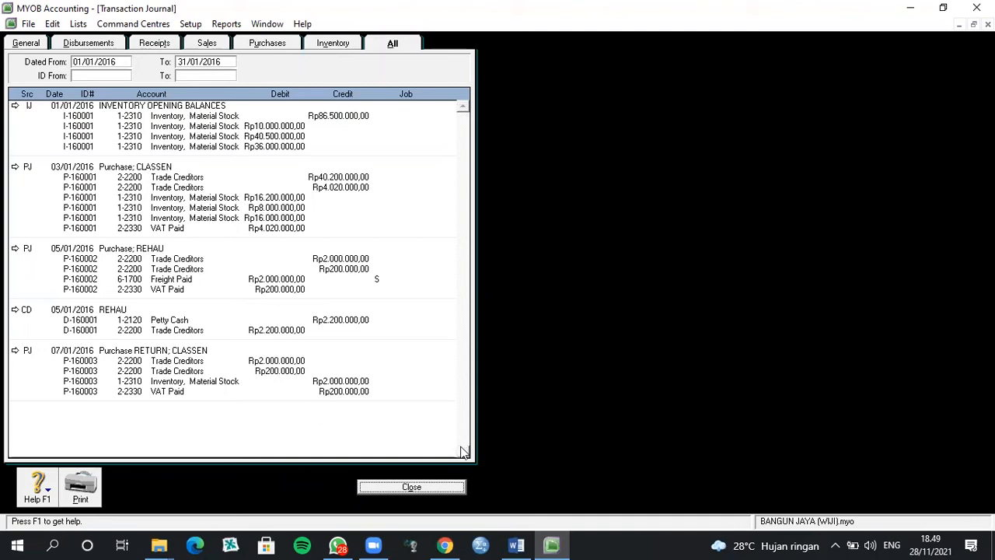
key(Return)
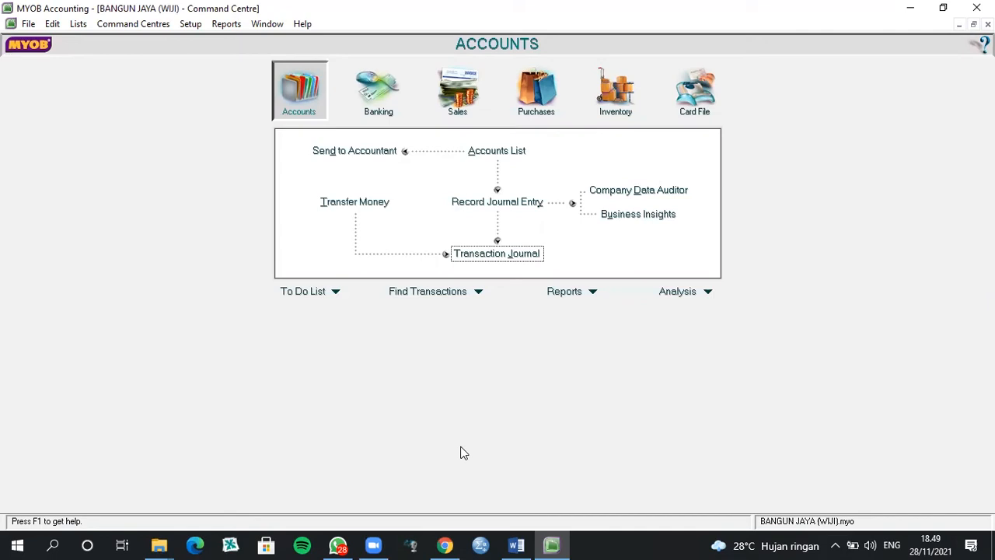
Start applying the CLASSEN return debit to a purchase, with ID P-160003 and date 7/1/2016.
click(533, 111)
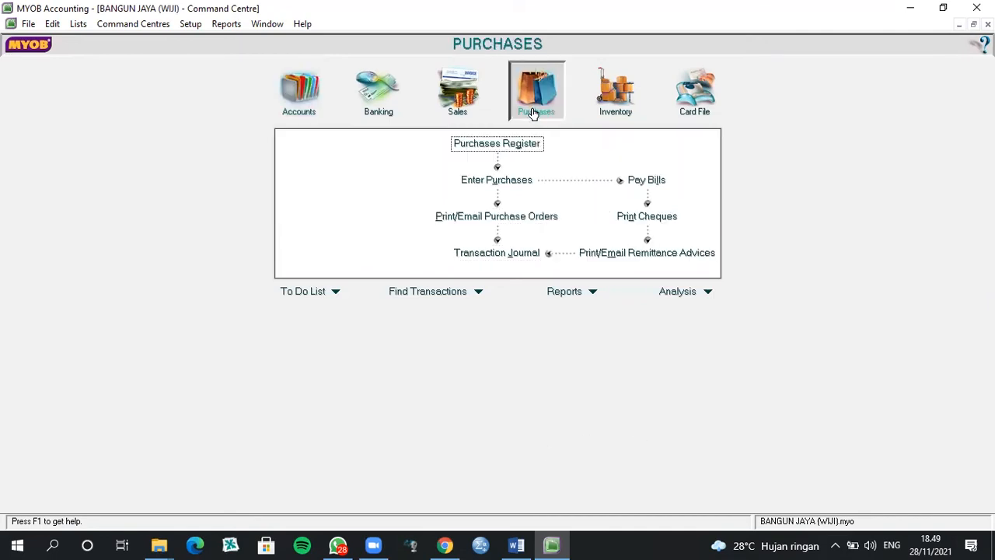
click(531, 143)
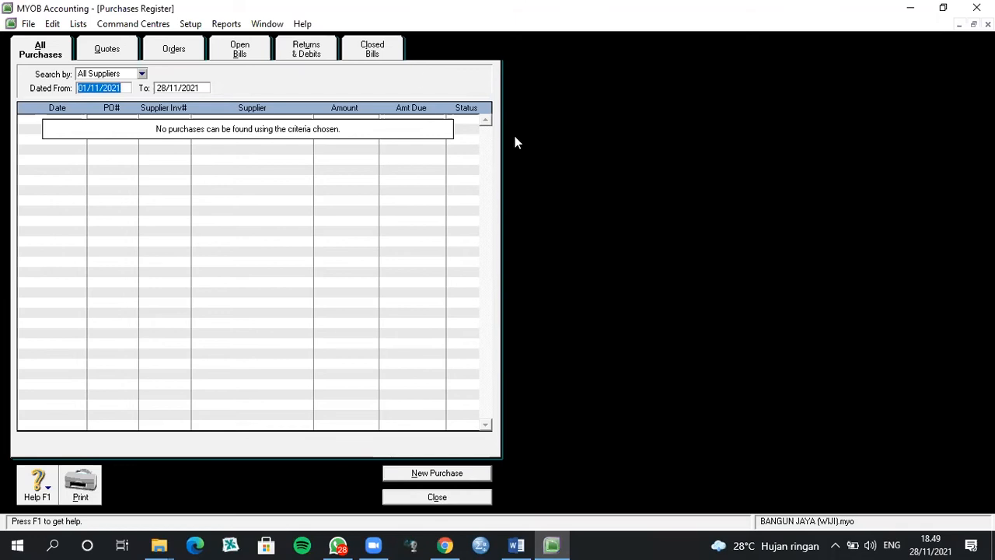
click(297, 61)
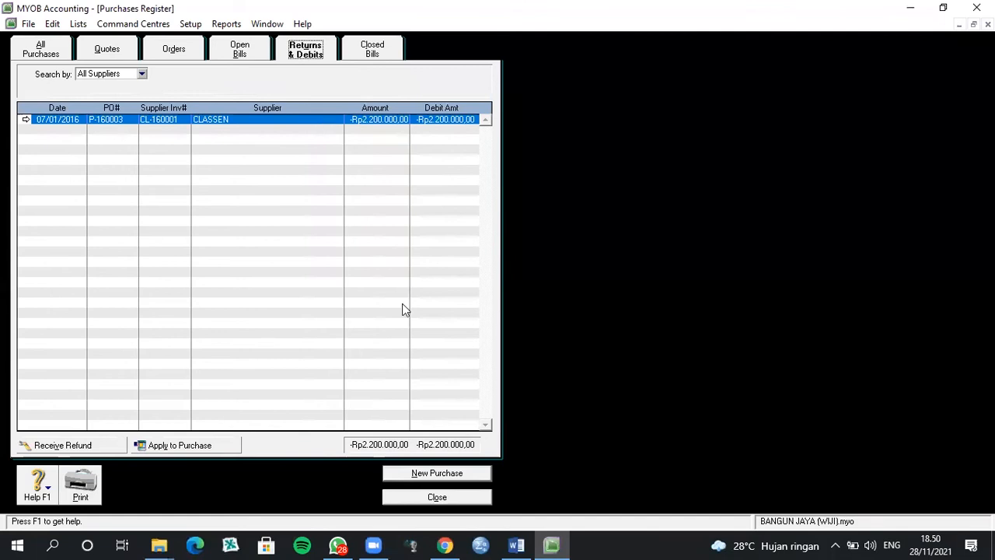
click(199, 448)
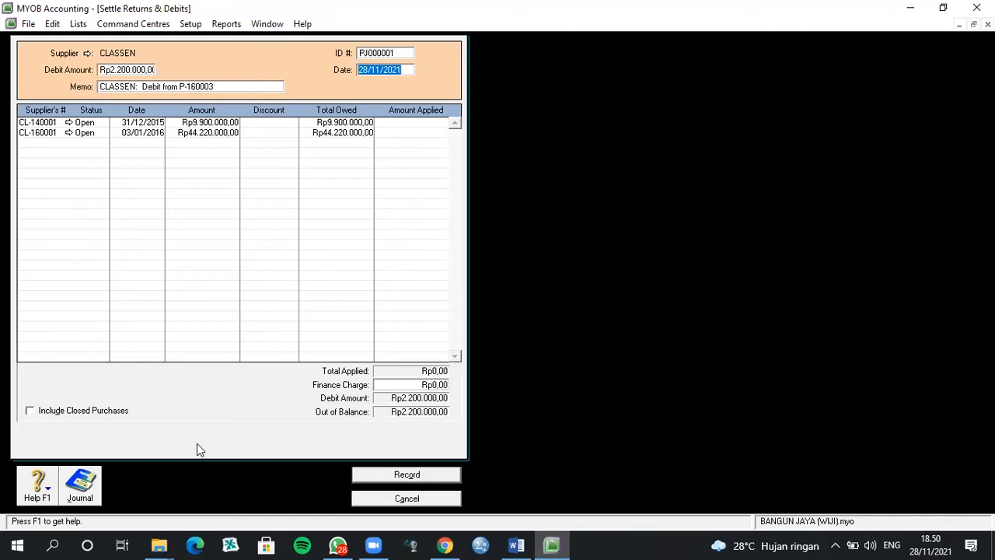
double_click(386, 52)
text(P-160003)
key(Tab)
text(7/1/2016)
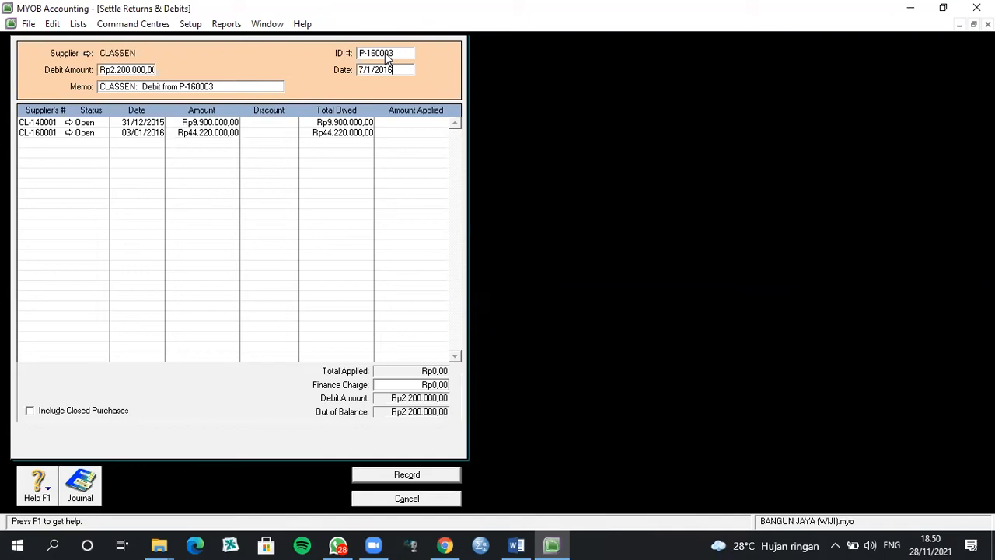
key(Tab)
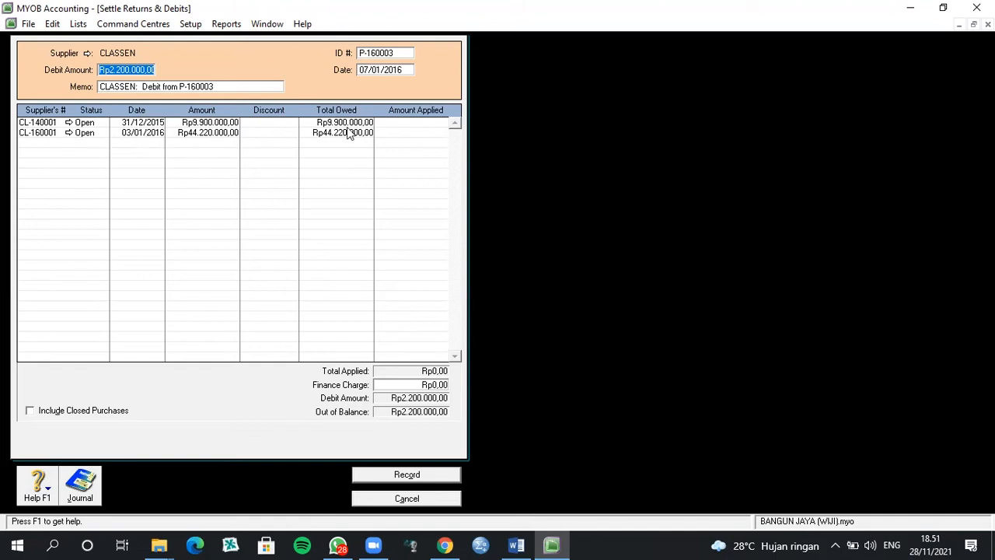
Apply the Rp2.200.000 debit to the CLASSEN bill dated 03/01/2016, record the settlement, and close the purchases register.
click(398, 132)
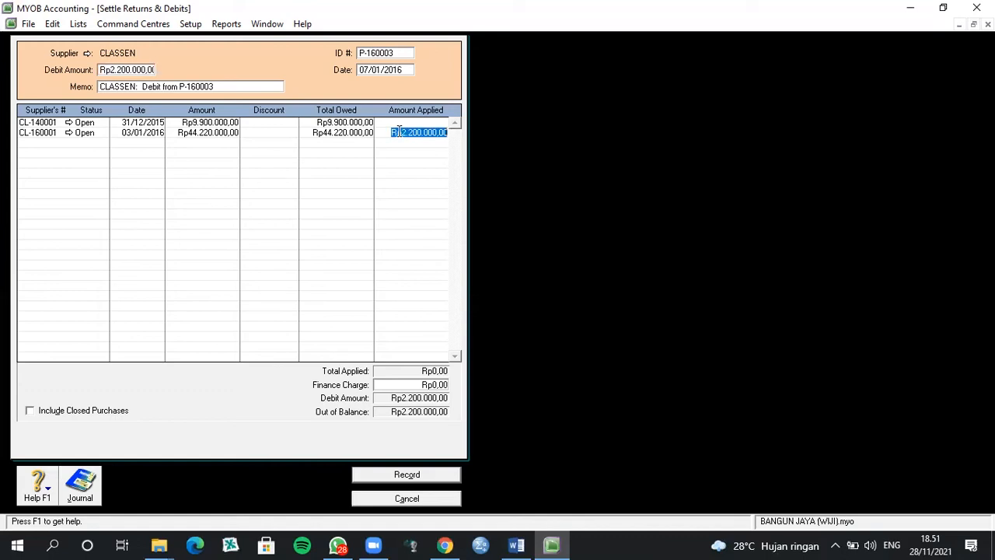
key(Tab)
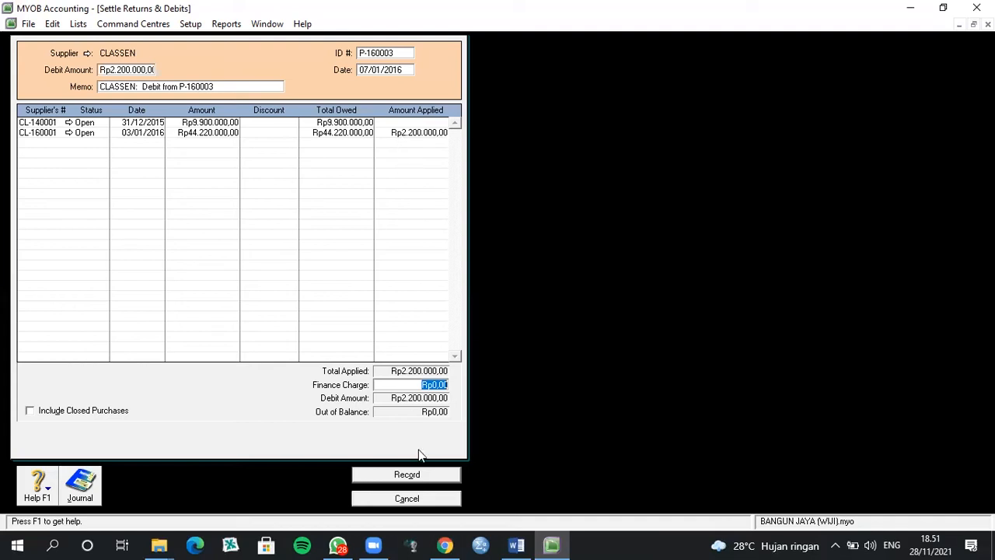
key(Return)
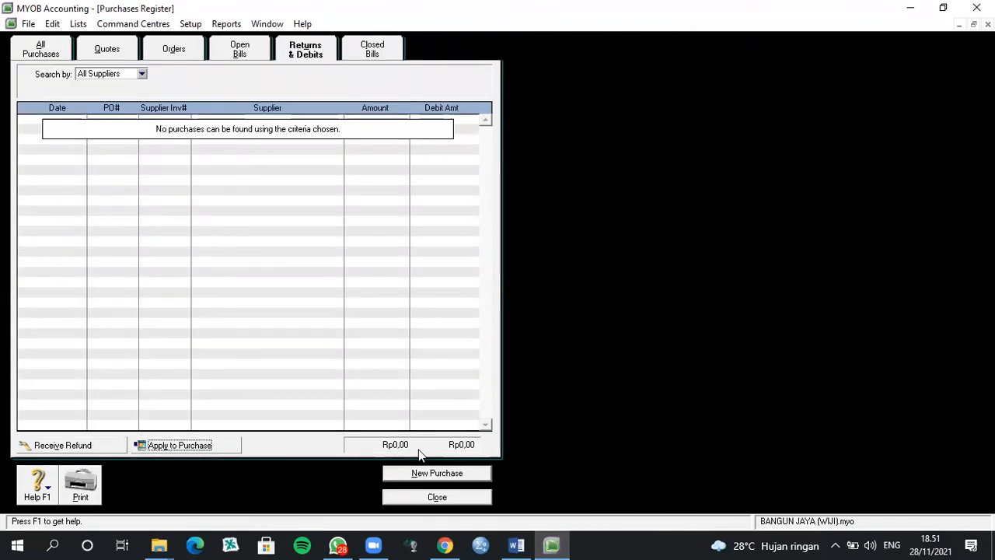
key(Escape)
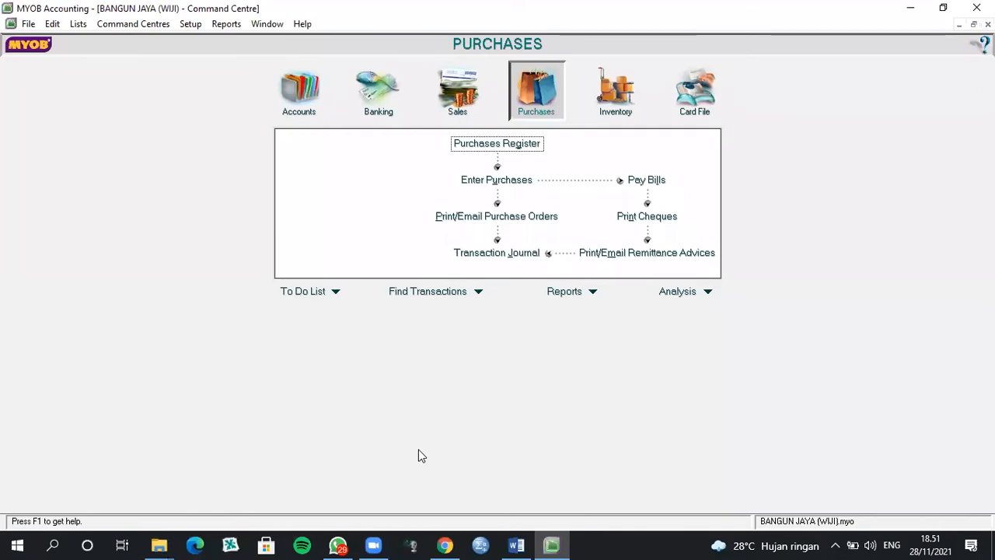
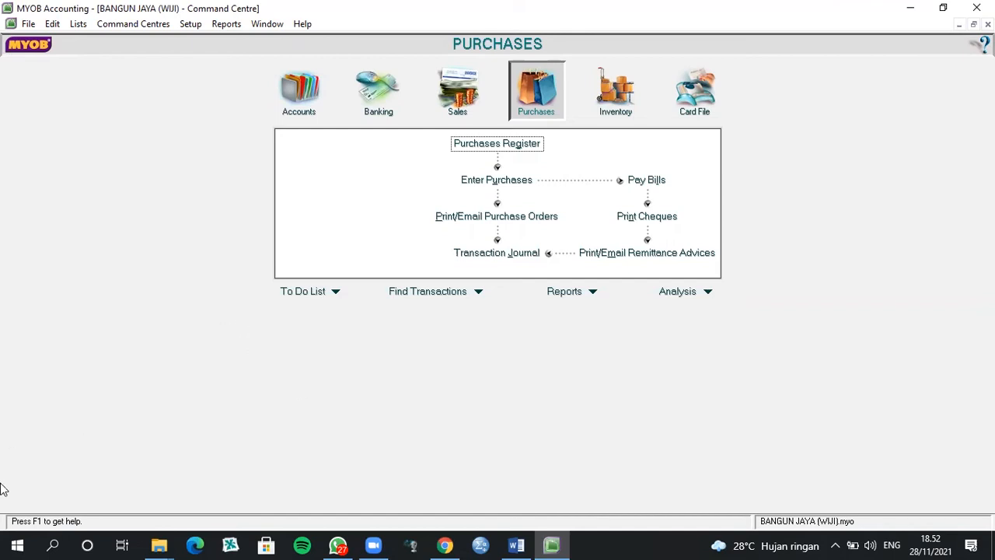
Start a new sales invoice for customer GREENLAM and make it tax exclusive.
click(458, 91)
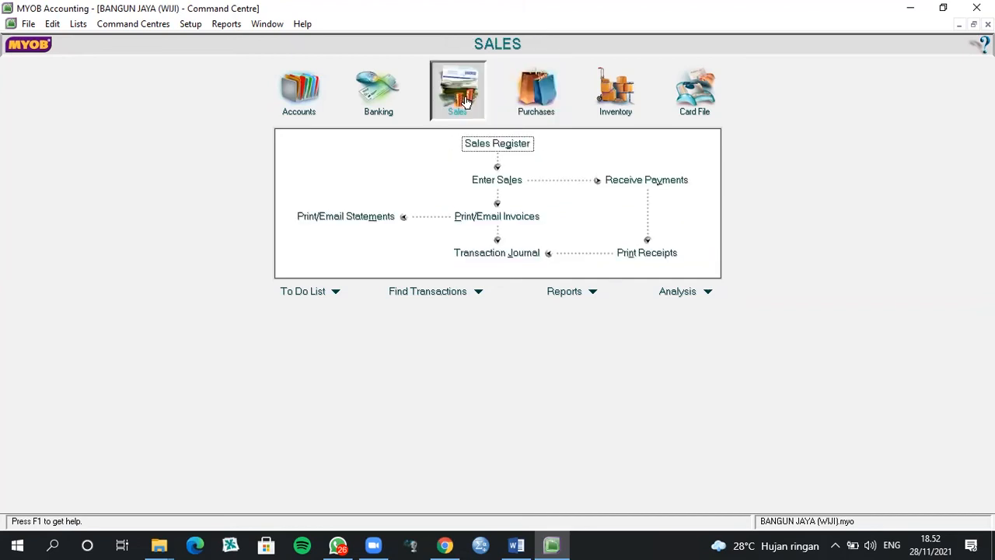
click(492, 182)
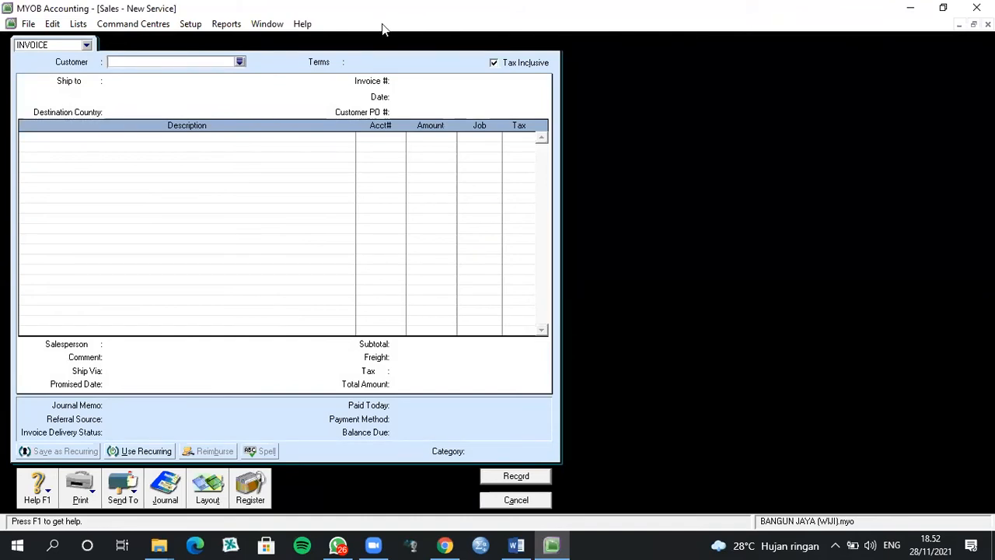
click(240, 62)
click(503, 197)
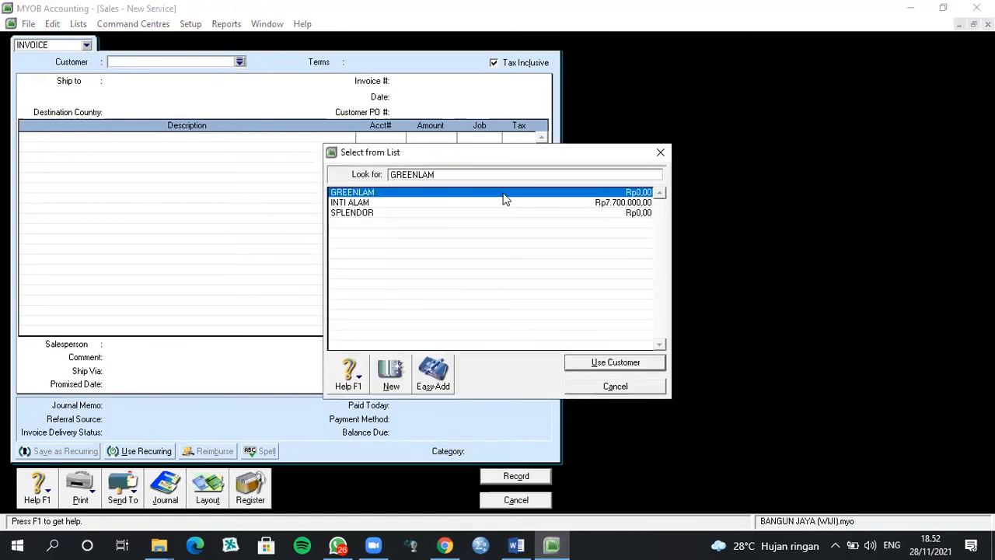
click(611, 363)
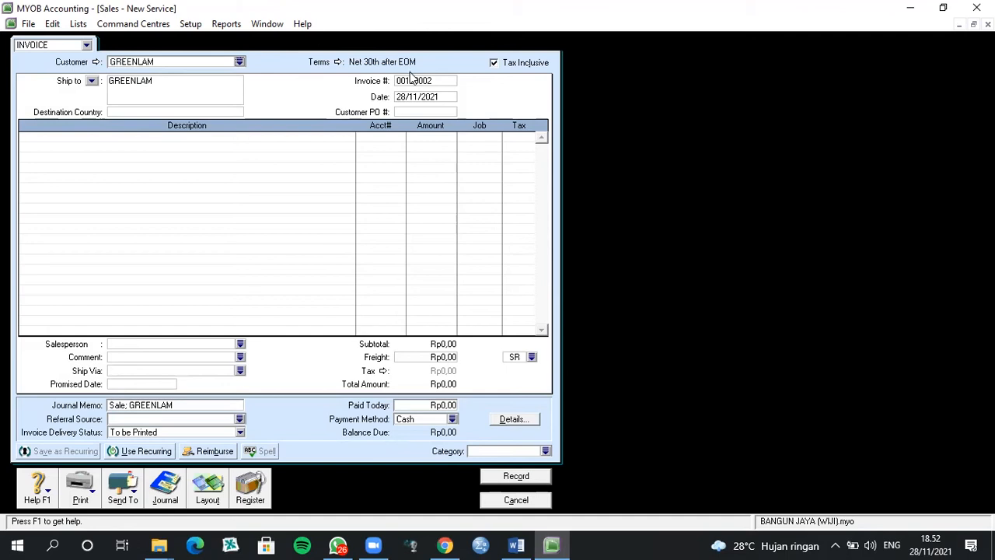
click(496, 65)
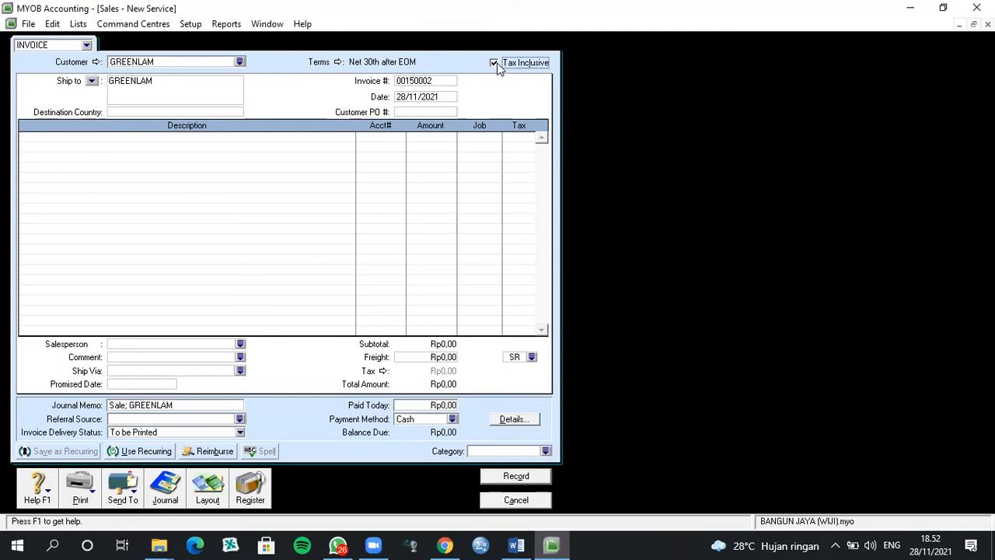
Set the invoice number to S-160001 and the date to 11/1/2016, and fill in the customer's PO number.
click(430, 80)
text(S-)
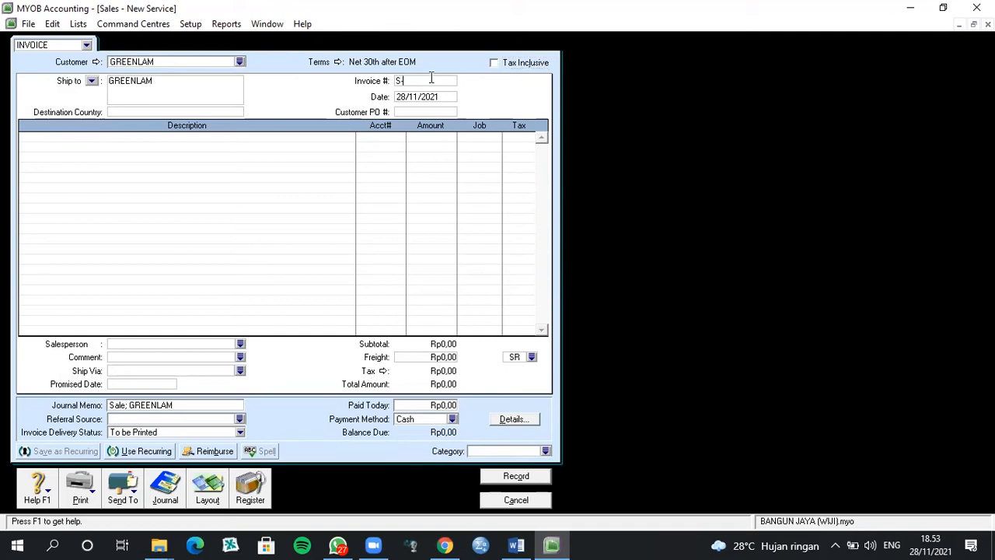
text(160001)
key(Tab)
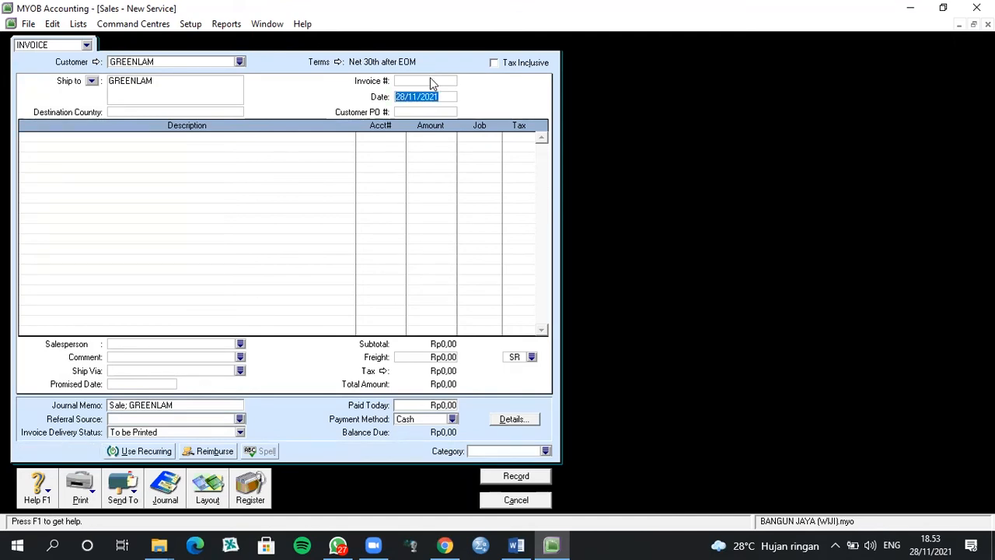
text(11/1/2016)
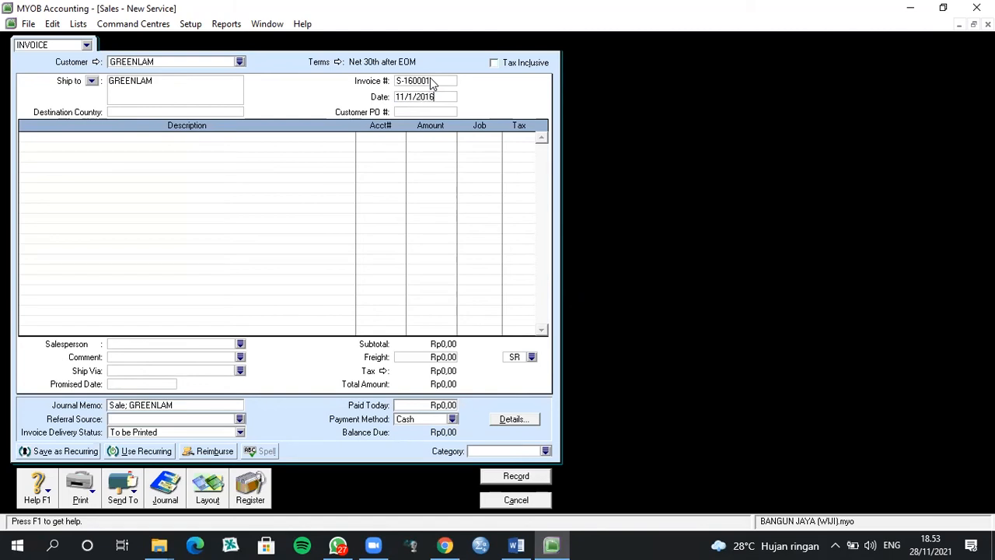
key(Tab)
text(GR-160001)
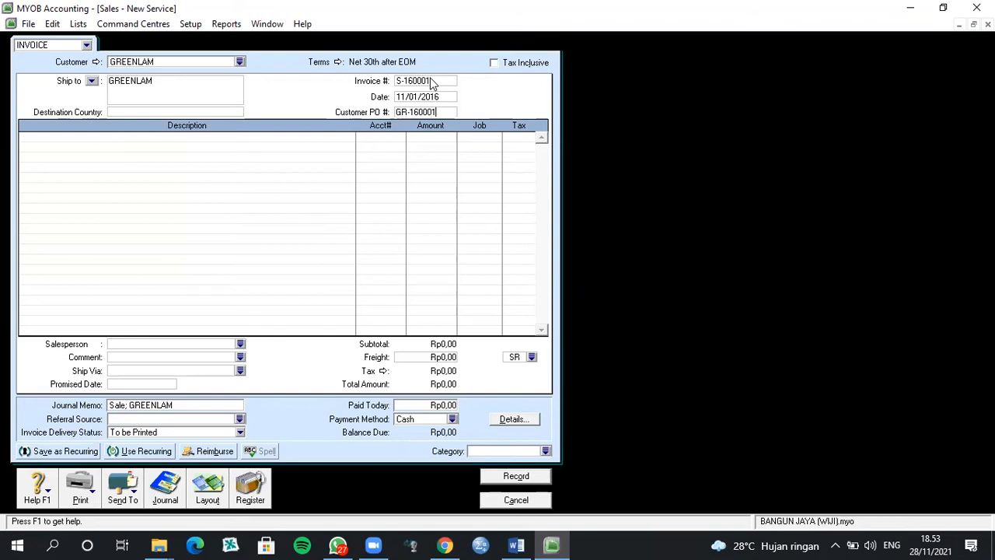
key(Tab)
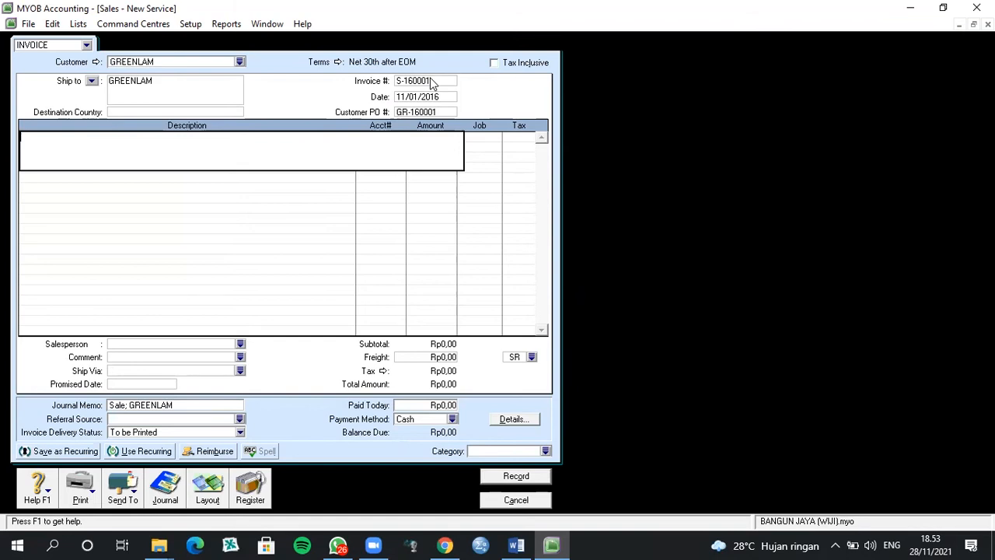
Switch the GREENLAM invoice to the Item layout.
click(432, 82)
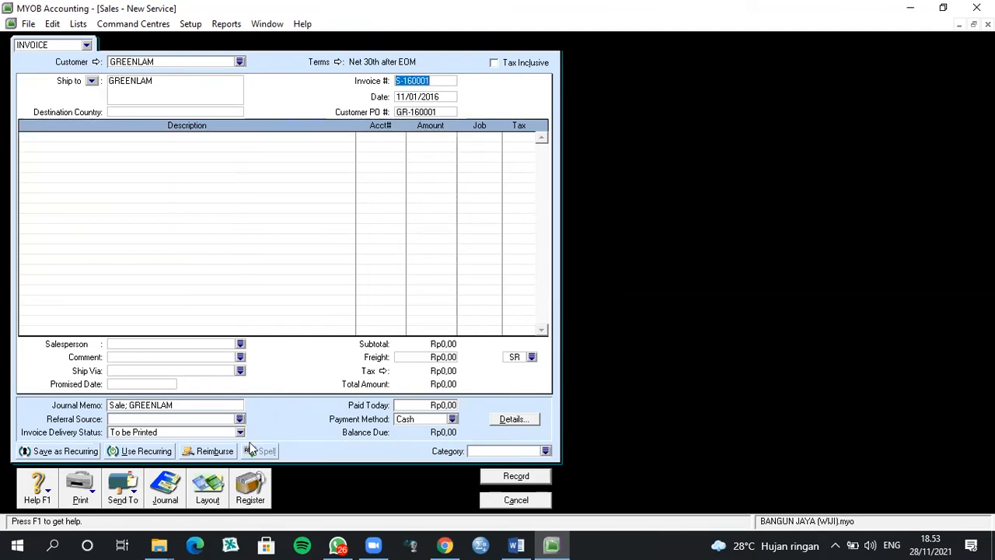
key(alt+l)
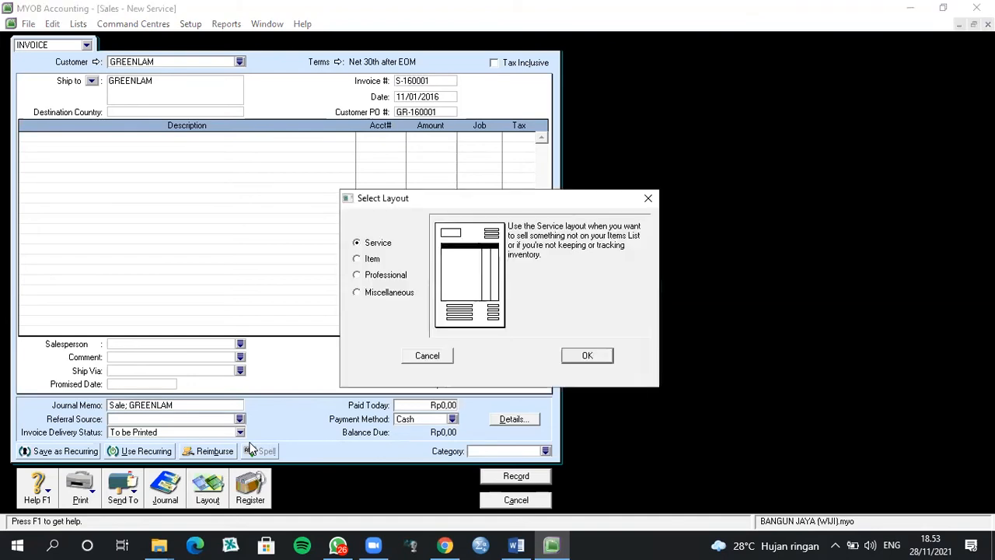
click(373, 261)
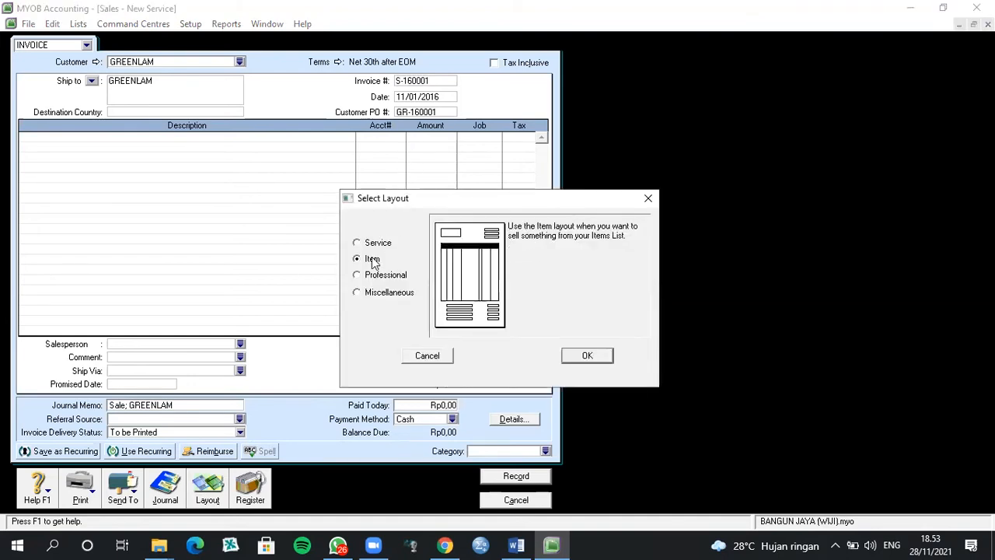
click(574, 356)
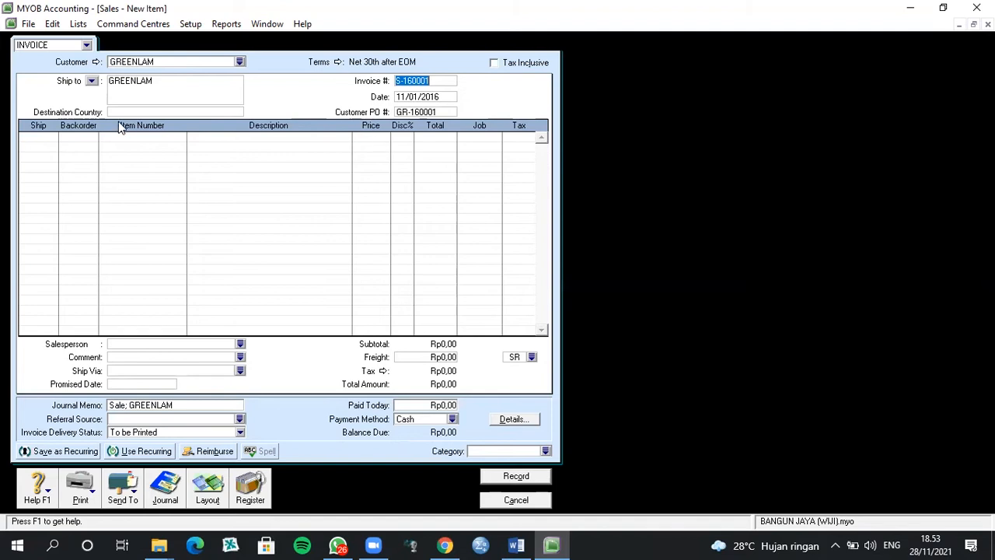
Add an invoice line shipping 20 units of item RS (Roller Shutters).
click(40, 139)
text(20)
key(Tab)
key(Tab)
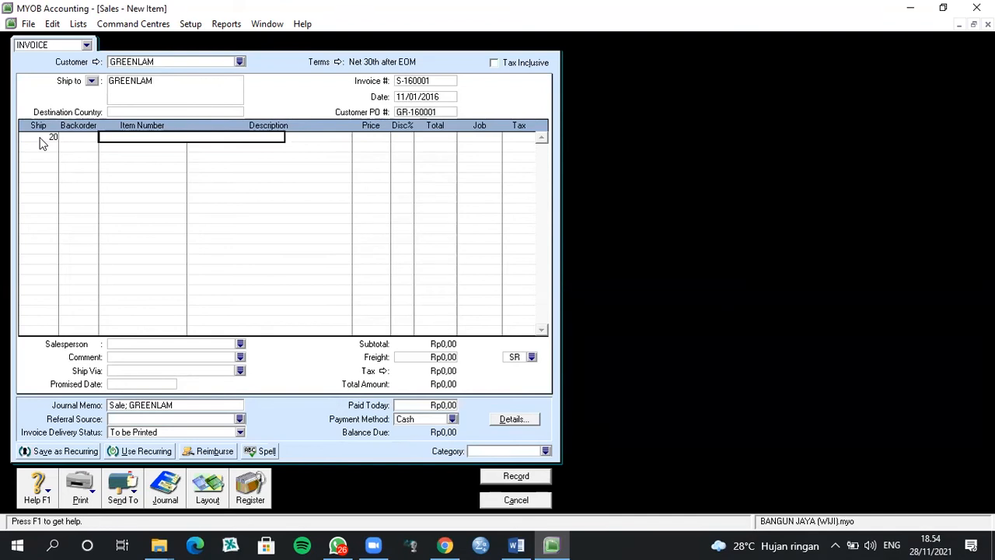
text(RS)
key(Tab)
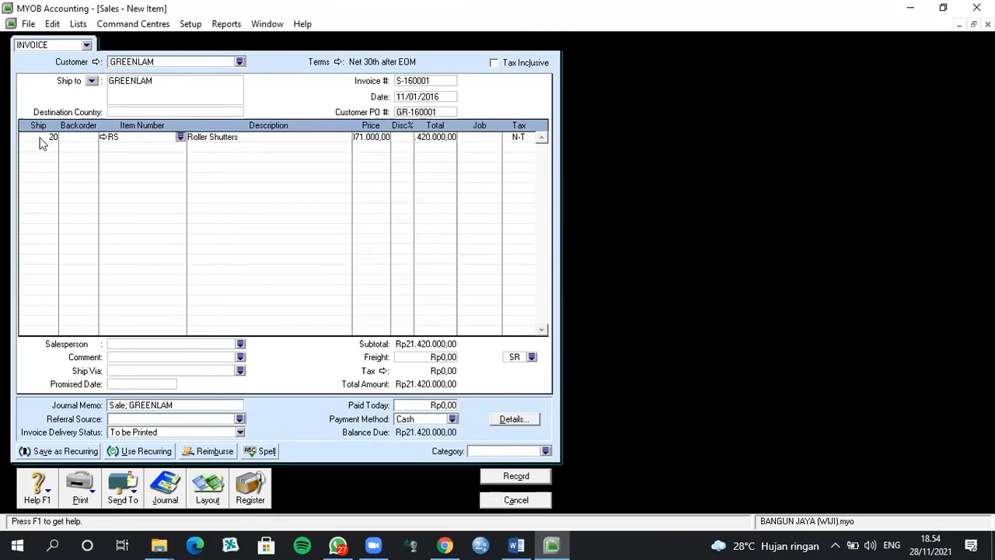
Keep the default price on the Roller Shutters line and assign job C to it.
key(Tab)
key(Tab)
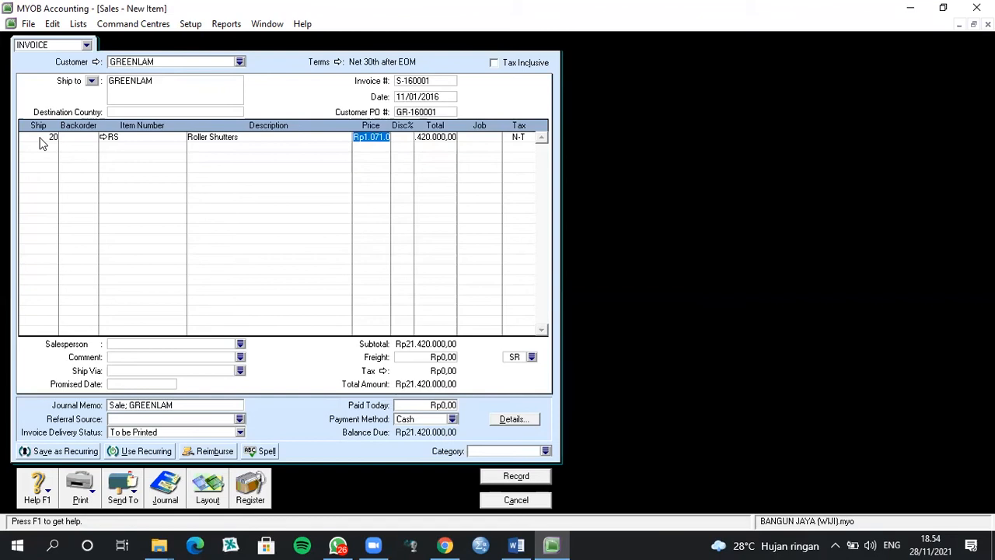
key(Tab)
key(Tab)
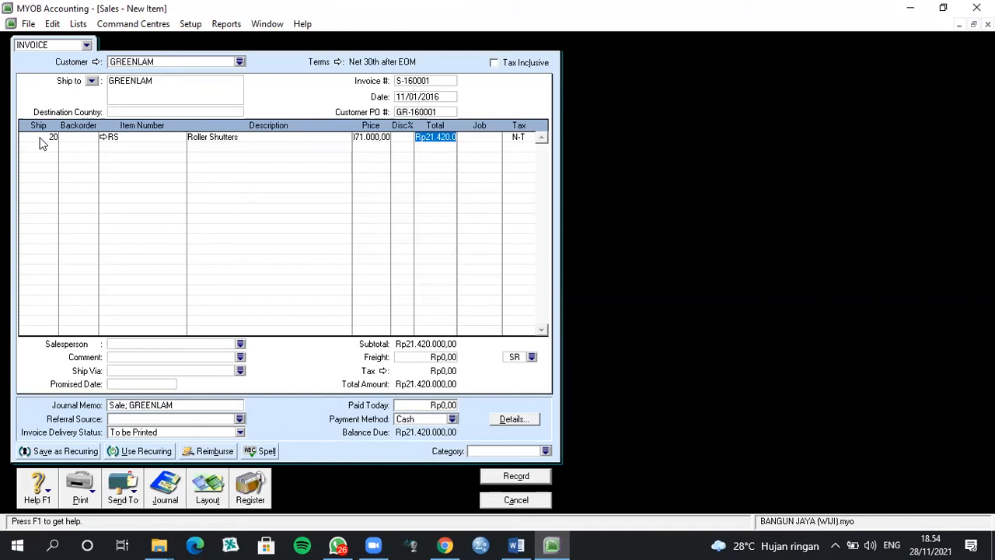
key(Tab)
text(C)
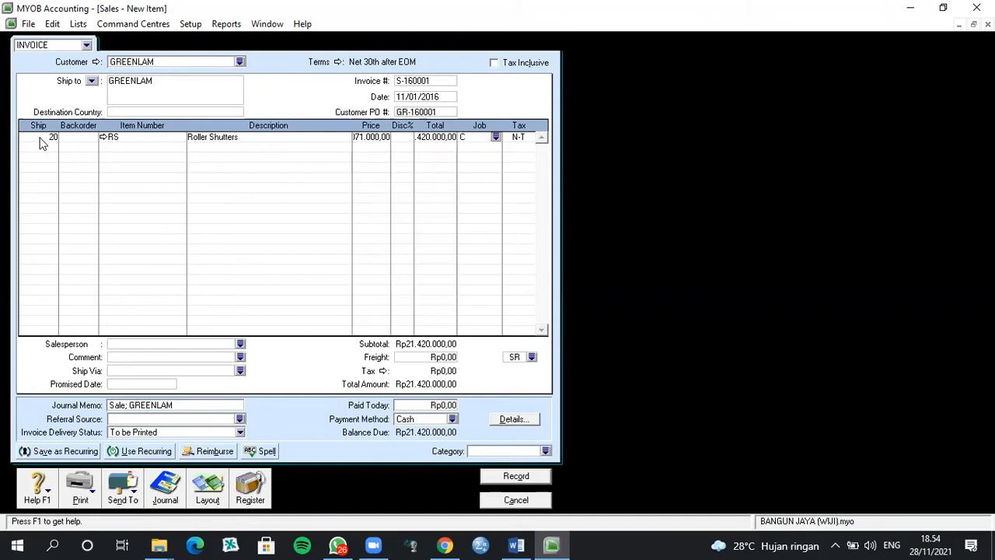
Set the tax code of the Roller Shutters line to VAT.
key(Tab)
text(VAT)
key(Tab)
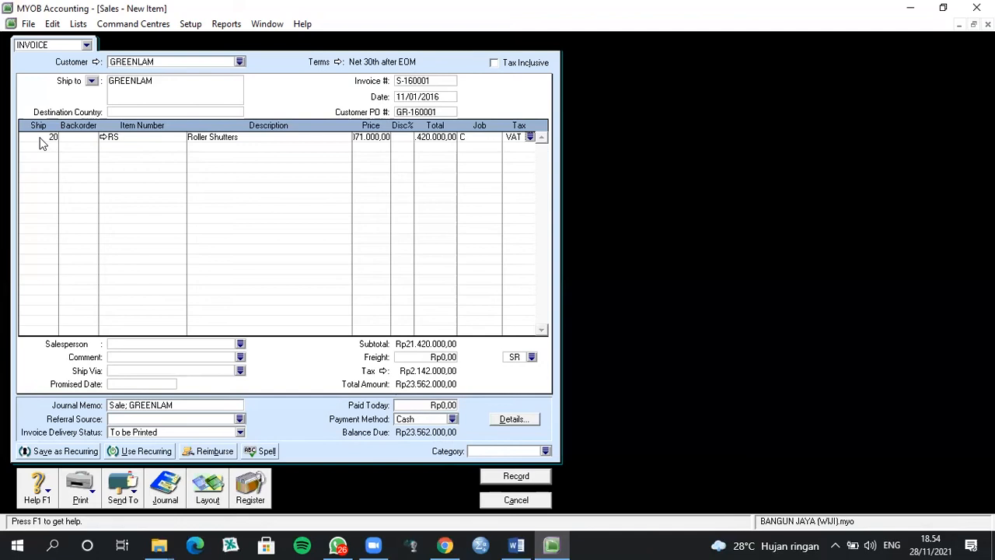
Add a second invoice line shipping 20 units of item ST (Stone Tiles).
click(42, 149)
text(20)
key(Tab)
key(Tab)
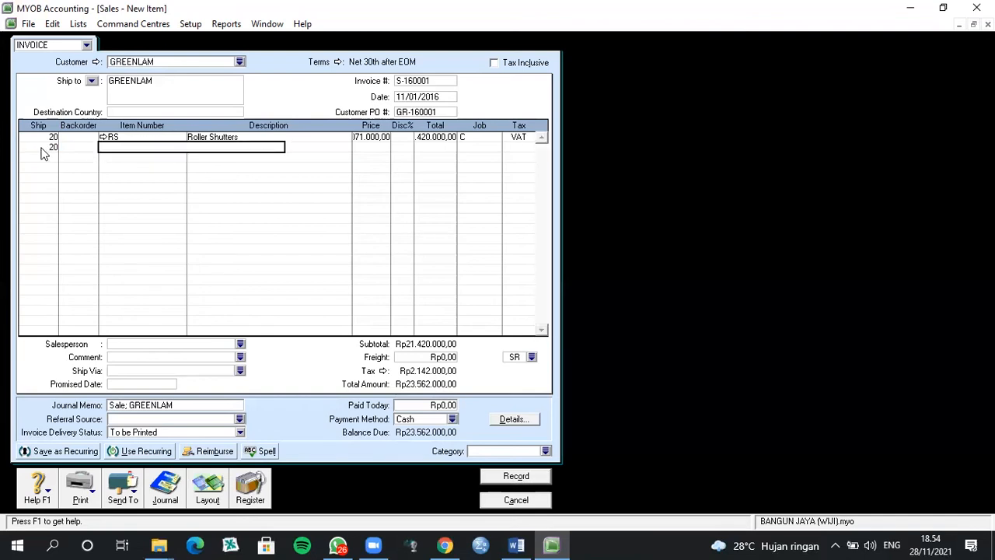
text(ST)
key(Tab)
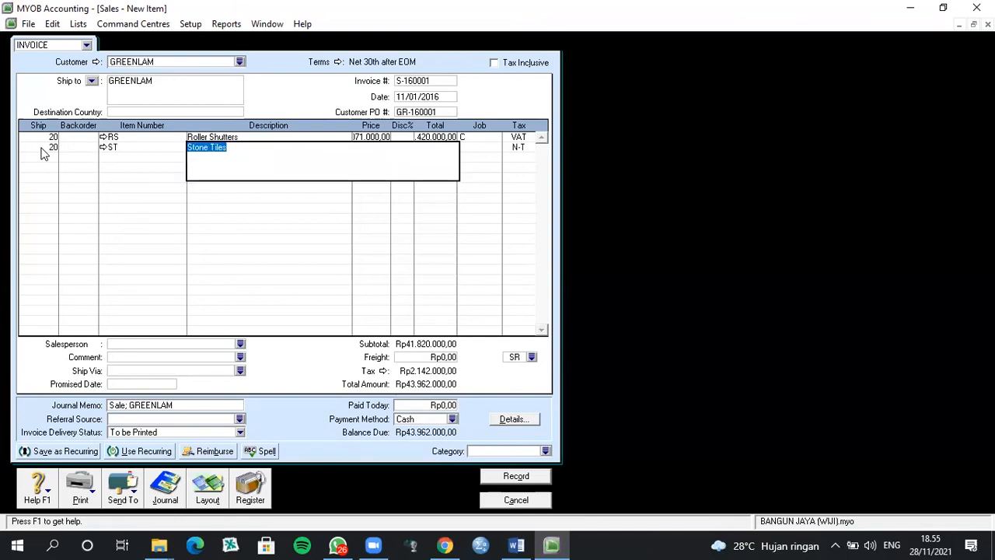
Keep the default price on the Stone Tiles line and assign it job C and tax code VAT.
key(Tab)
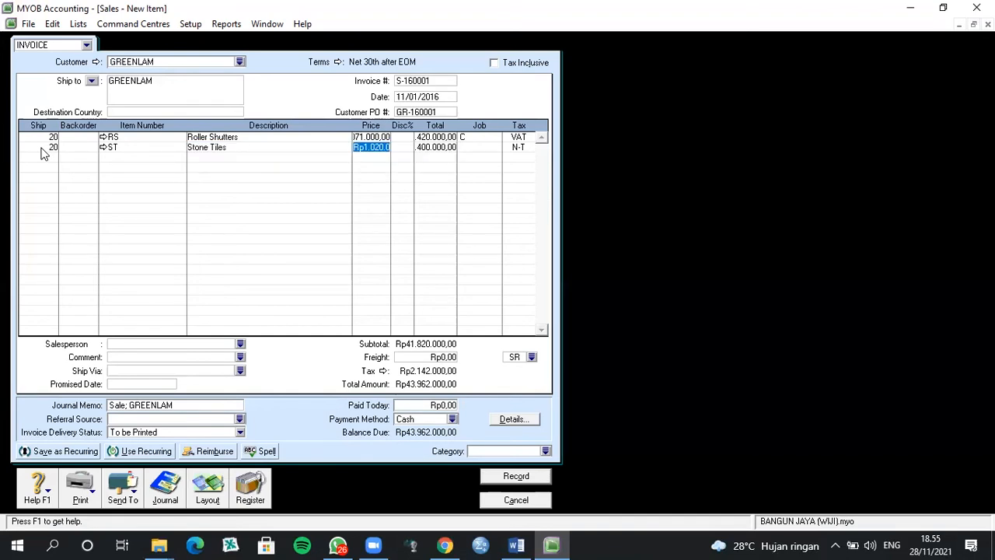
key(Tab)
key(Tab)
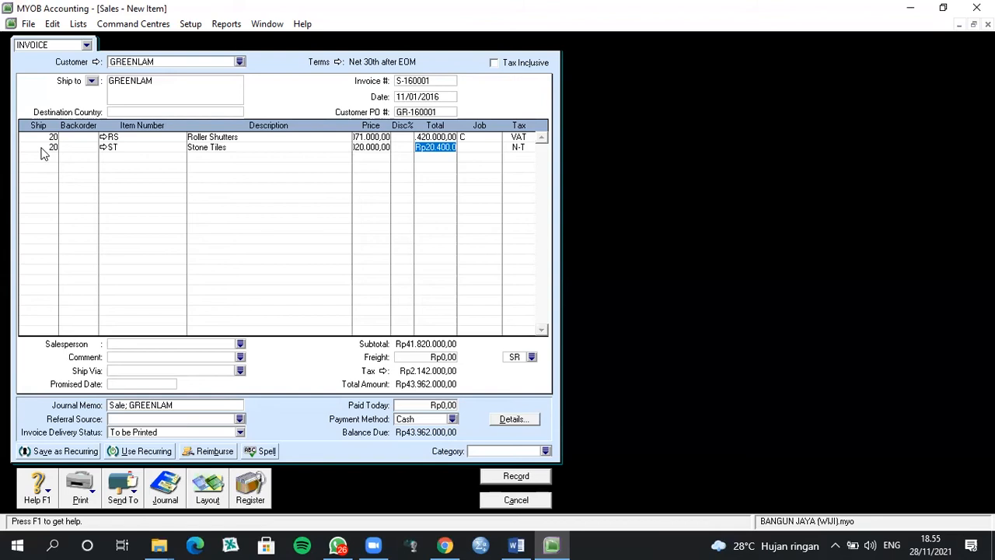
key(Tab)
text(C)
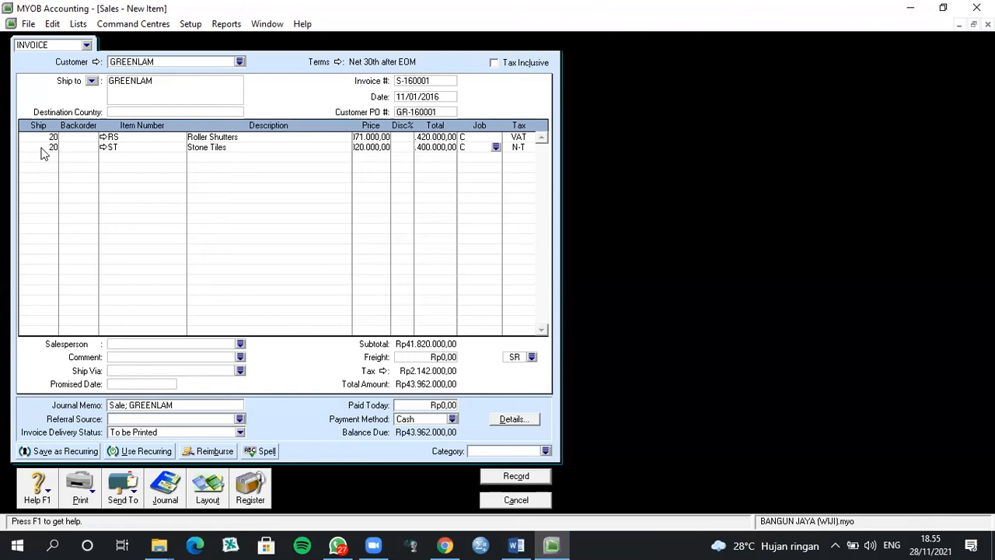
key(Tab)
text(VAT)
key(Tab)
Assign the second listed employee as the GREENLAM invoice's salesperson.
click(240, 345)
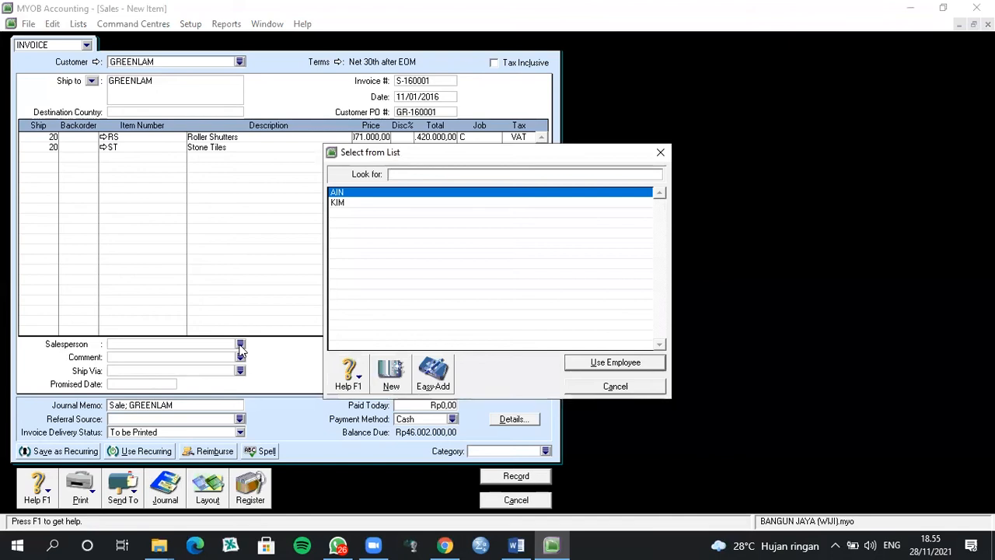
click(381, 204)
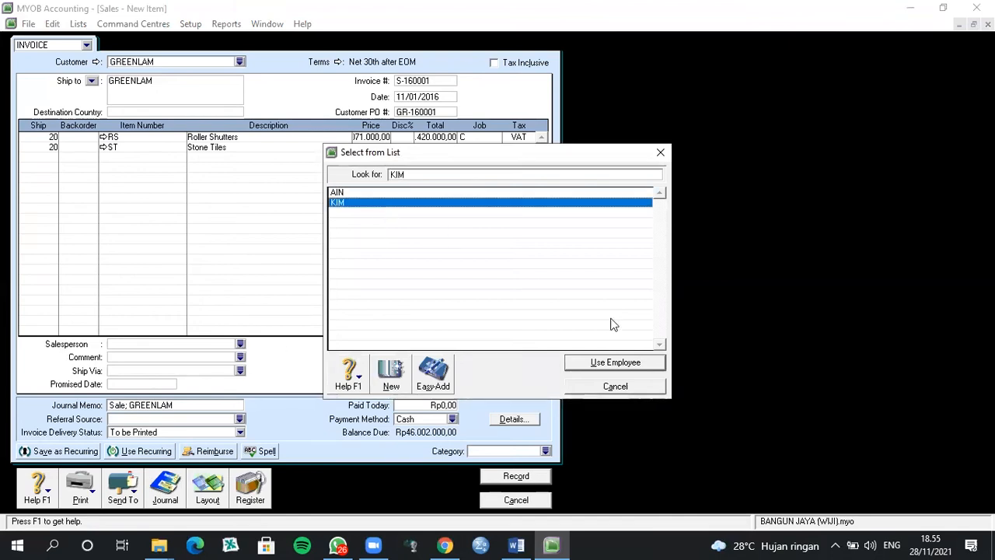
click(650, 363)
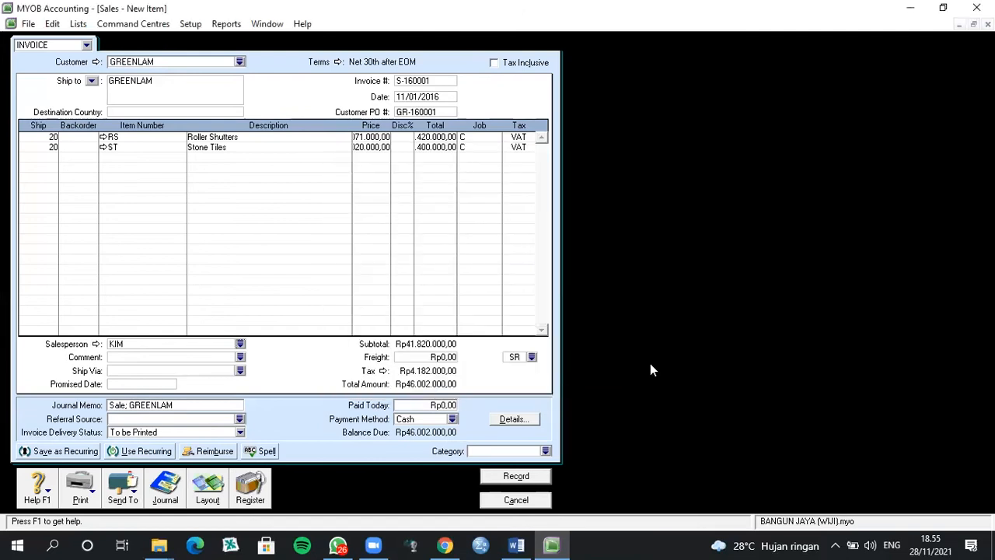
Change the freight tax code of the GREENLAM invoice to VAT (Value Added Tax).
click(532, 357)
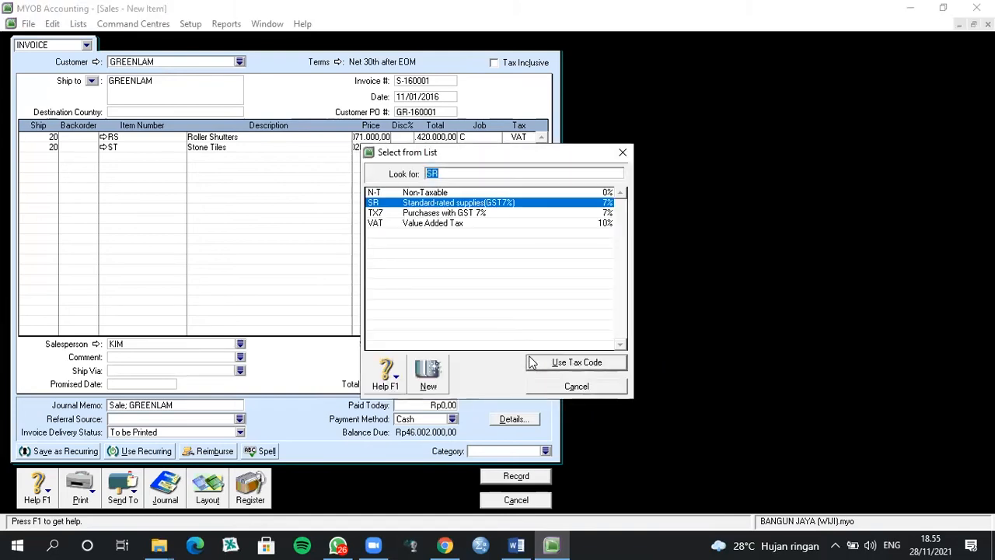
click(509, 223)
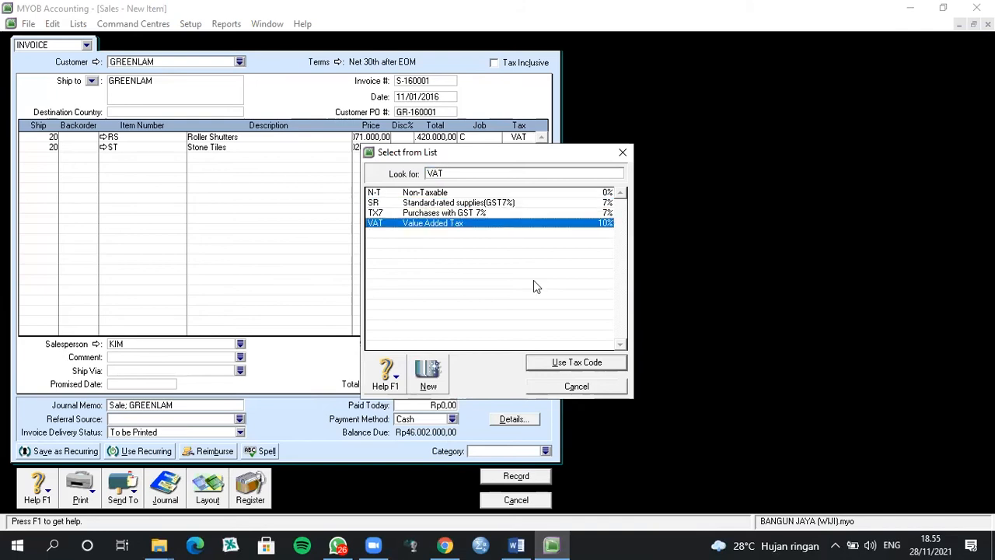
click(567, 369)
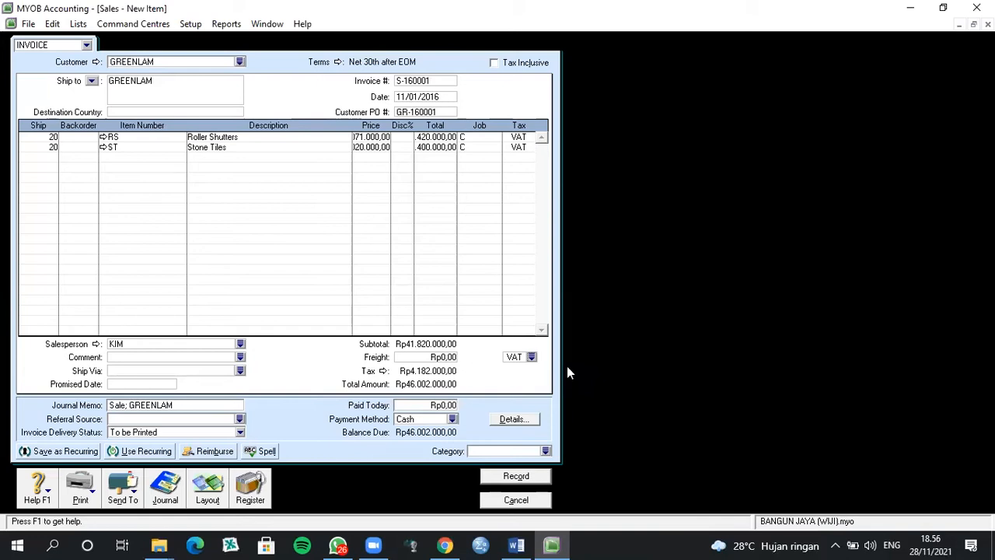
Set the category to PWT (Purwokerto), then record the GREENLAM invoice and leave sales entry.
click(545, 450)
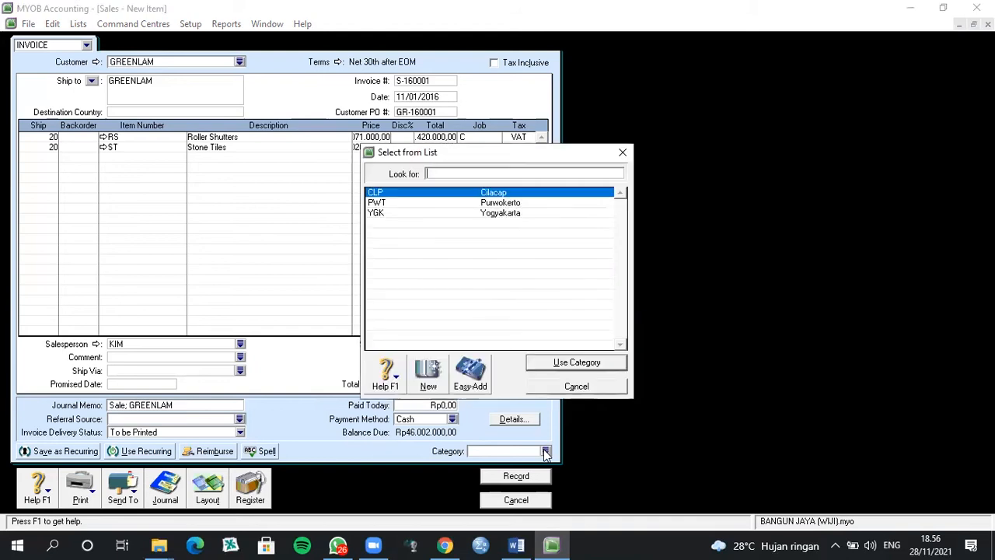
click(523, 202)
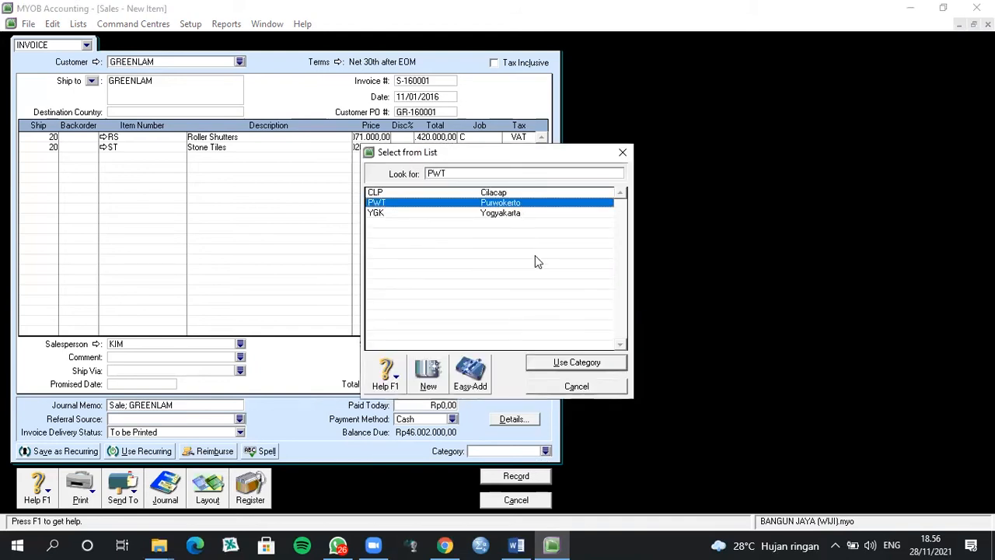
click(543, 361)
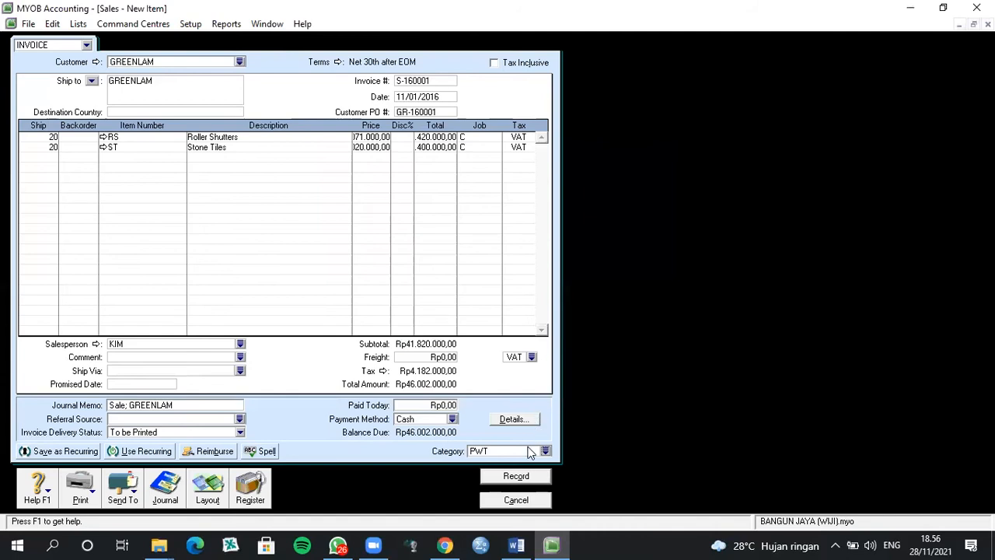
key(Tab)
key(Return)
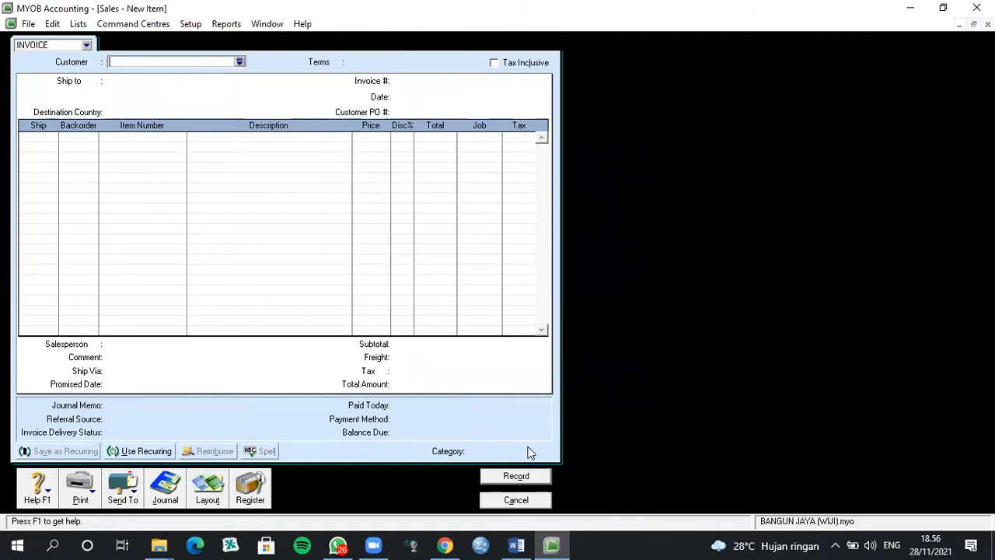
key(Escape)
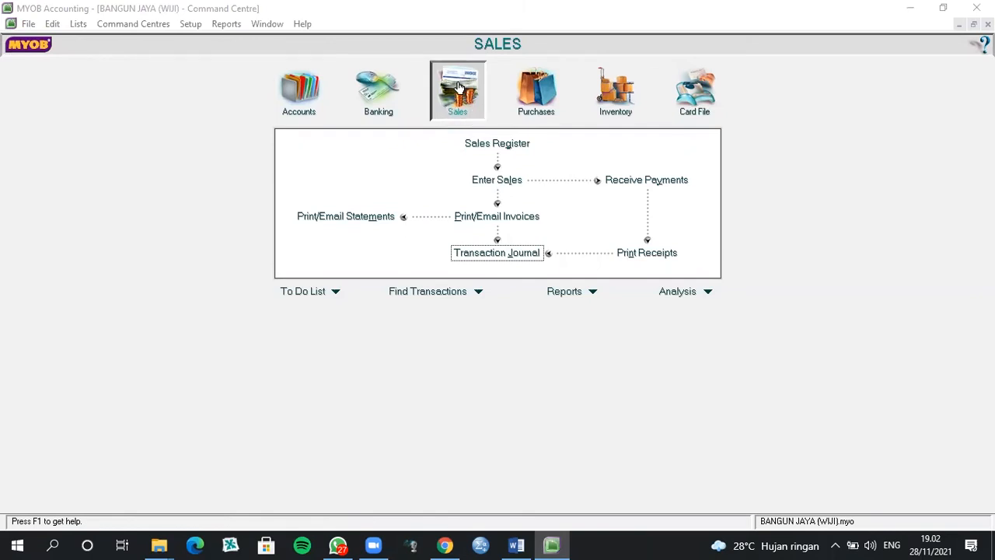
Start a new sales invoice for customer SPLENDOR.
click(491, 182)
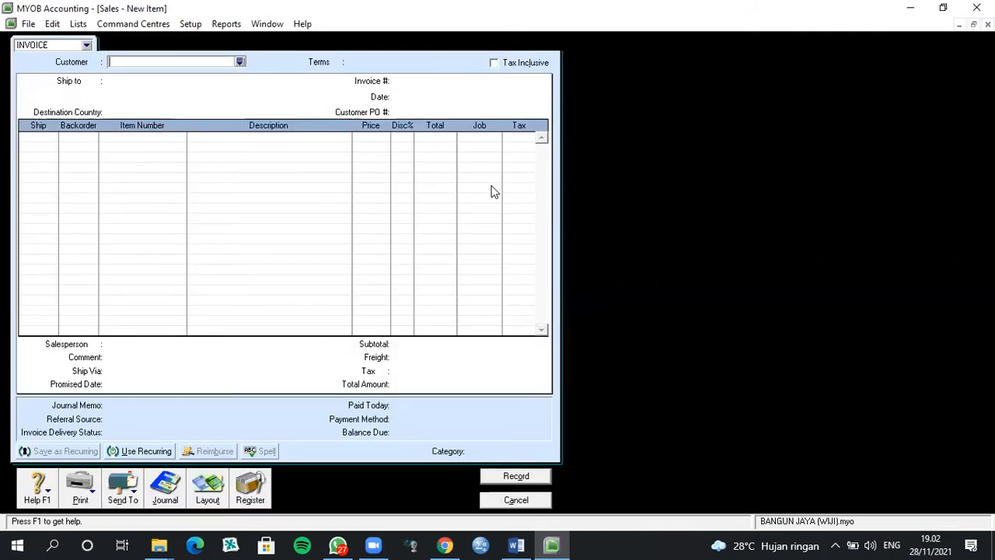
click(240, 62)
click(579, 212)
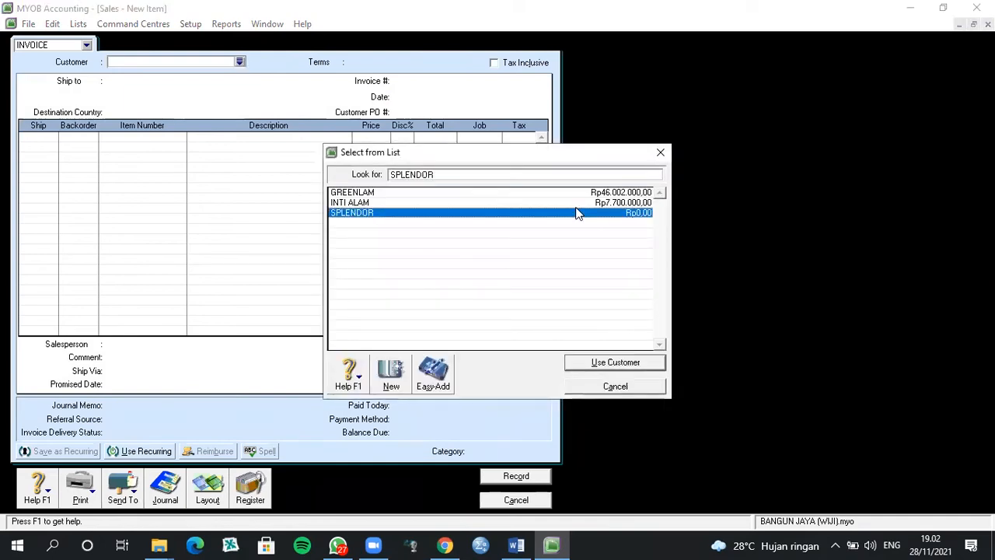
click(615, 362)
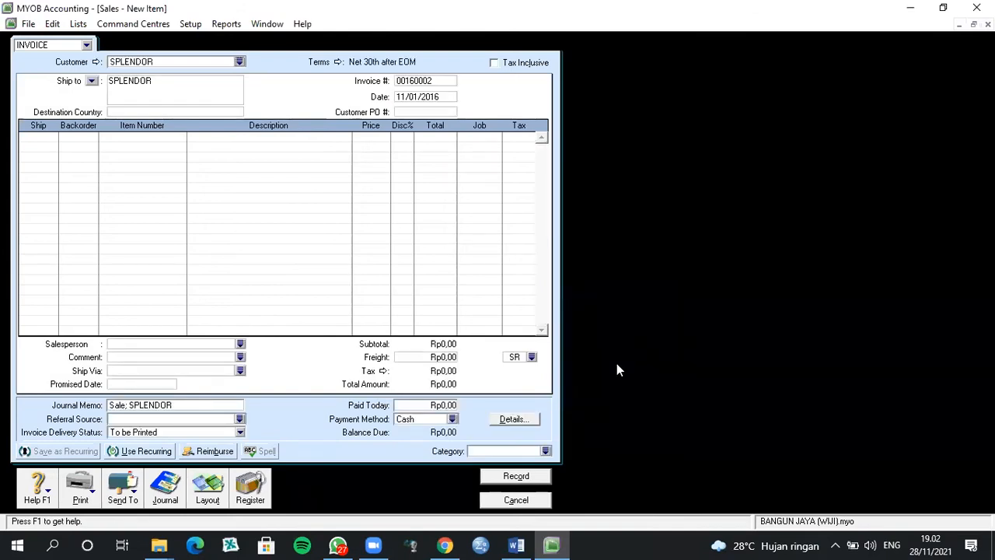
Set the SPLENDOR invoice's payment terms to C.O.D. and make its amounts tax inclusive.
click(338, 63)
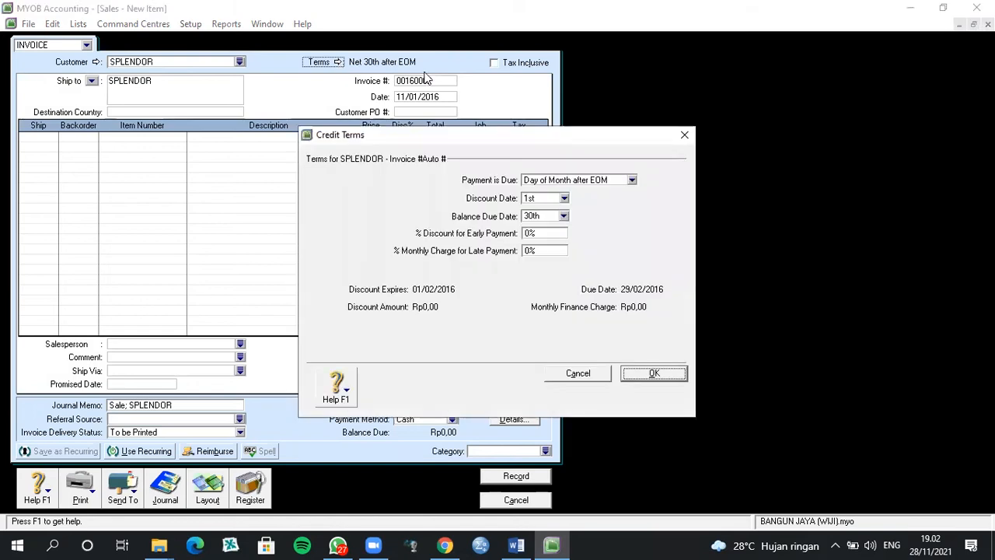
click(632, 179)
click(608, 193)
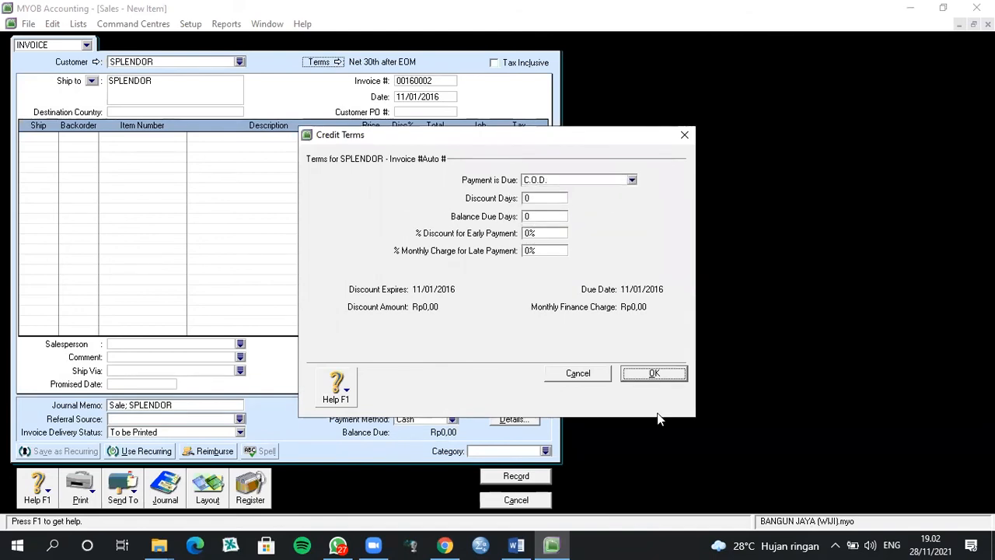
click(653, 373)
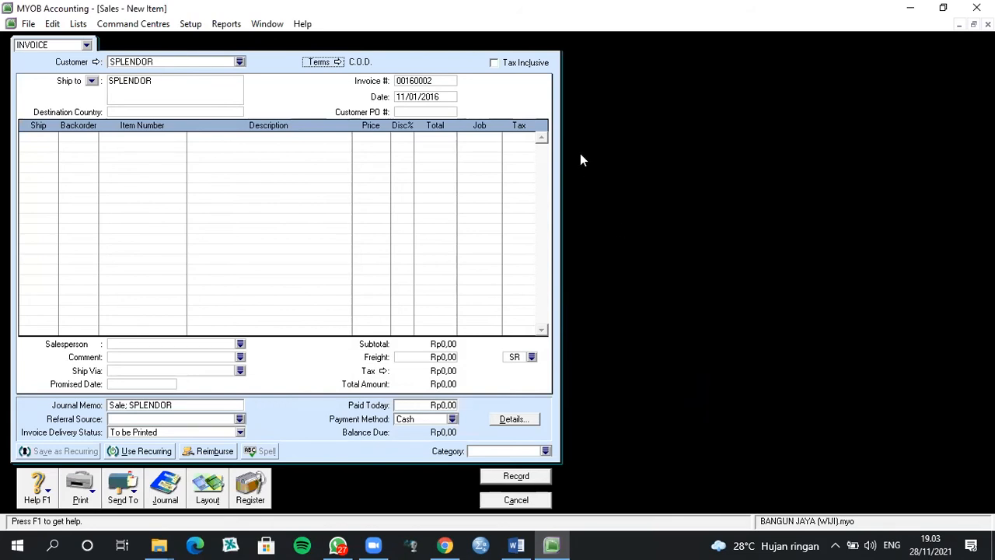
click(495, 63)
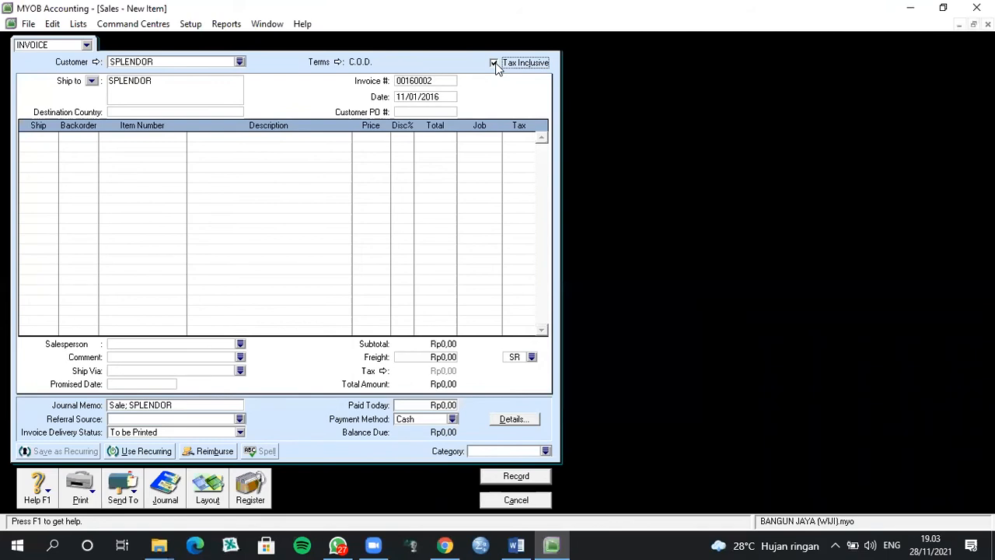
Set the invoice number to S-160002 and the date to 14/1/2016, and fill in SPLENDOR's customer PO number.
click(421, 81)
text(S-1)
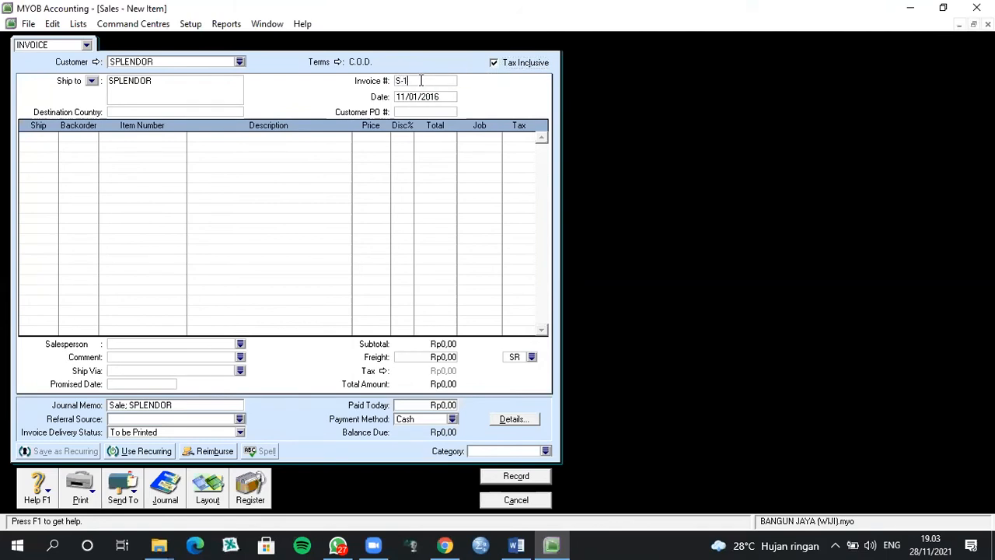
text(60002)
key(Tab)
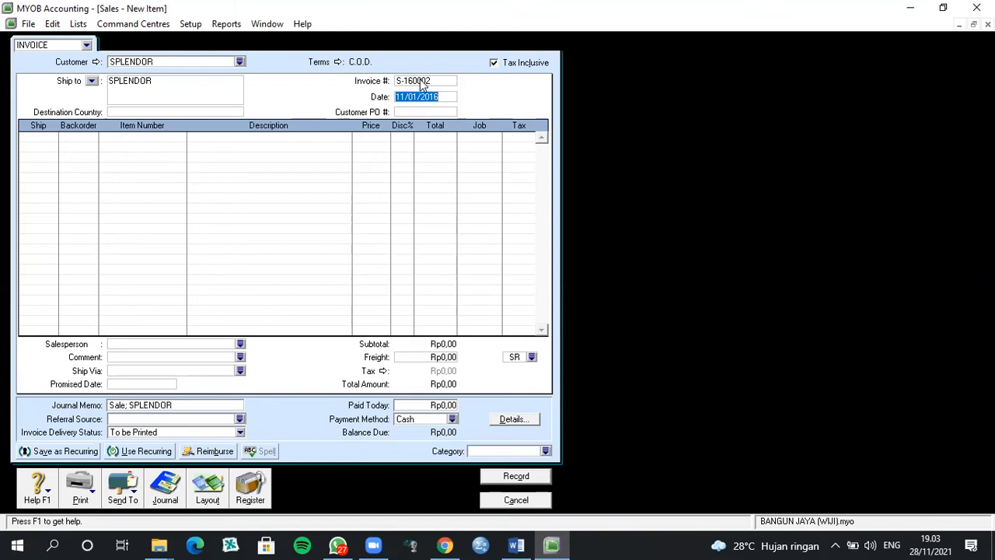
text(14/1/2016)
key(Tab)
text(SP-1600)
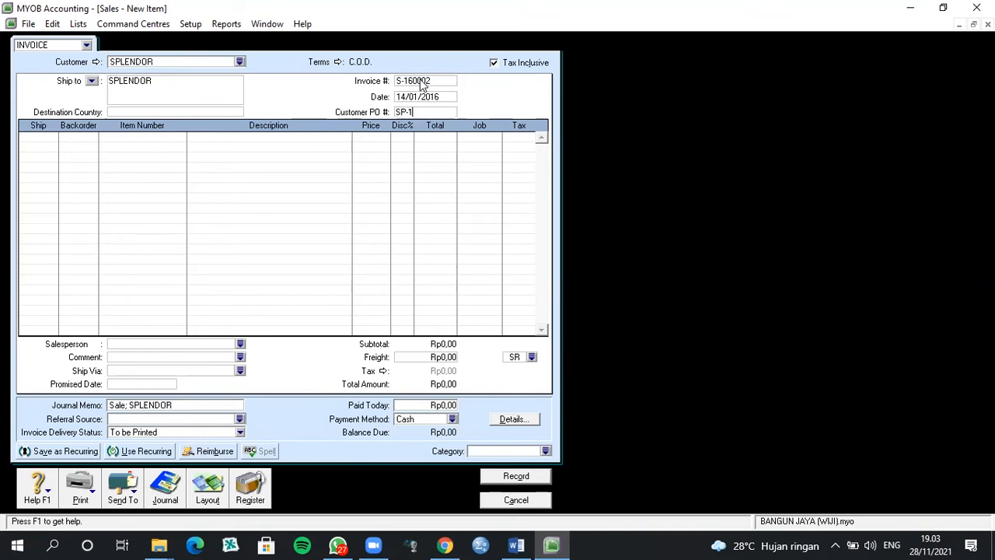
text(01)
key(Tab)
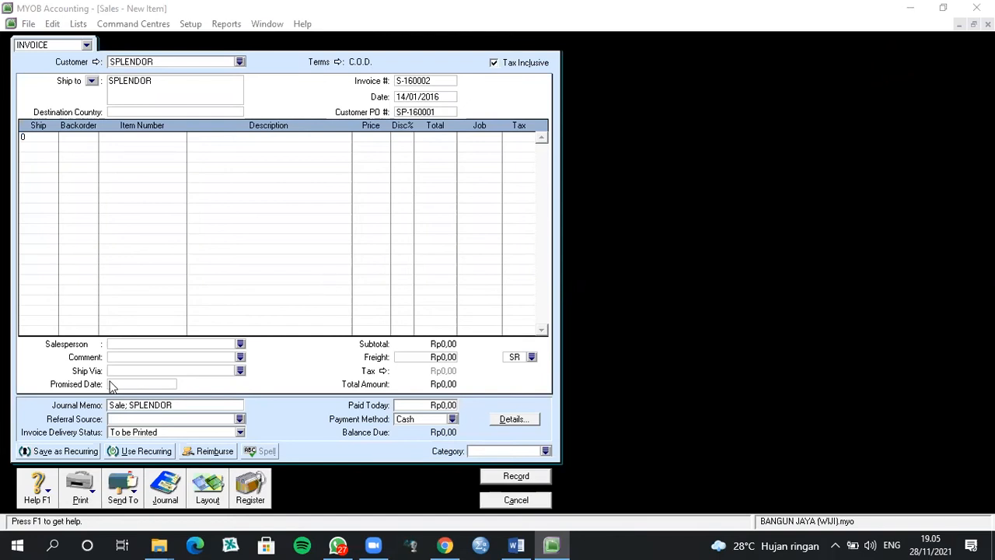
Switch the SPLENDOR invoice to the Service layout.
click(212, 490)
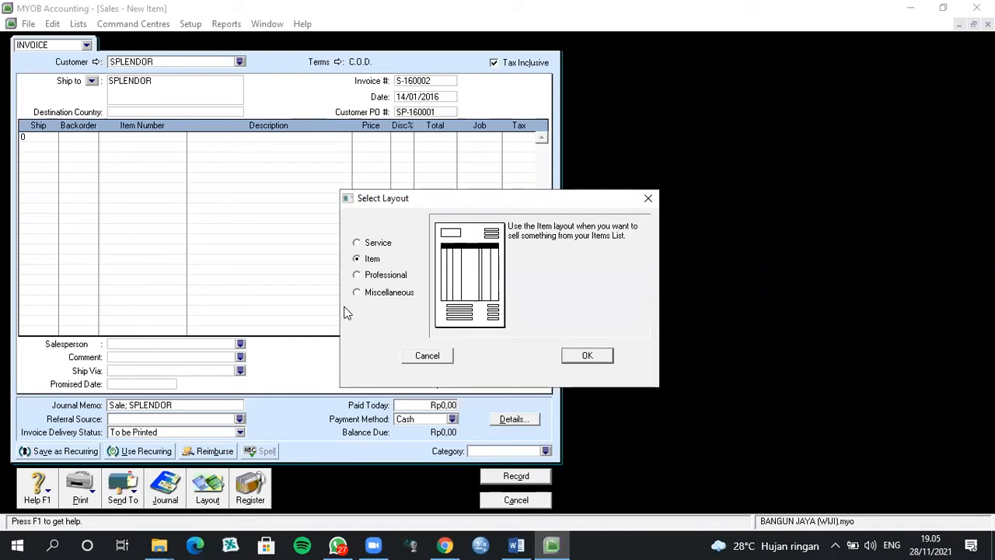
click(358, 244)
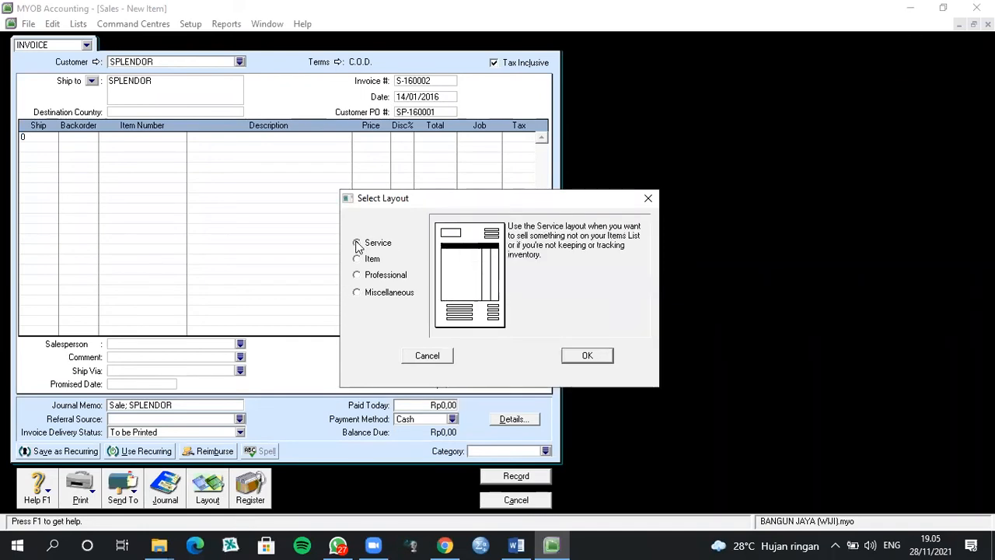
click(588, 356)
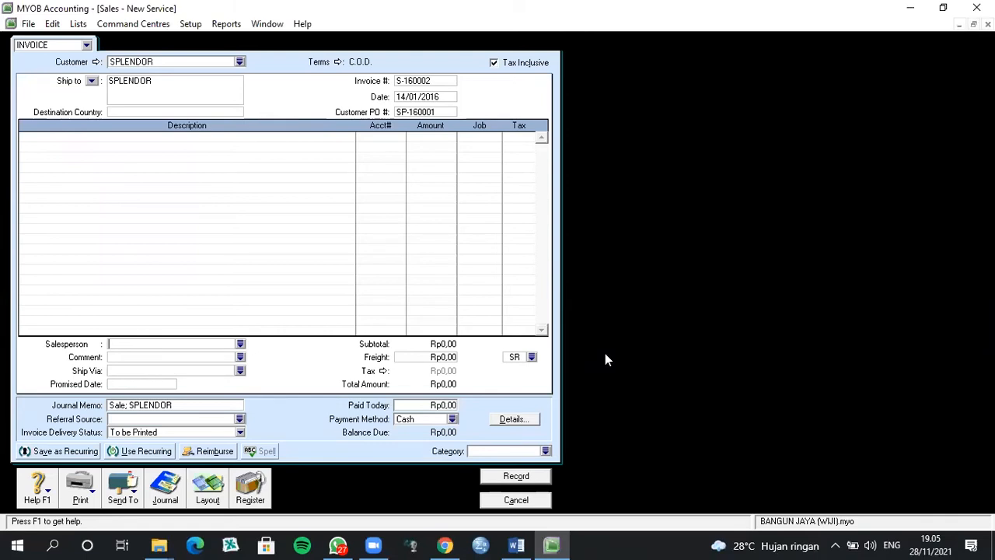
Add a service line described as SALE SERVICE FOR RENOVATION and allocate it to the Renovation income account.
click(233, 140)
text(SALE)
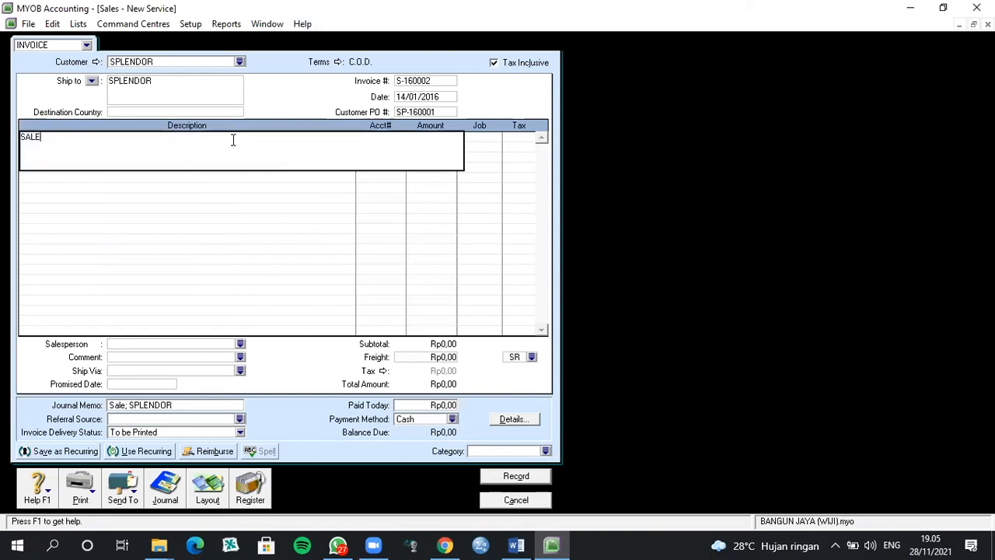
text( SERVICE FOR RENOVATION)
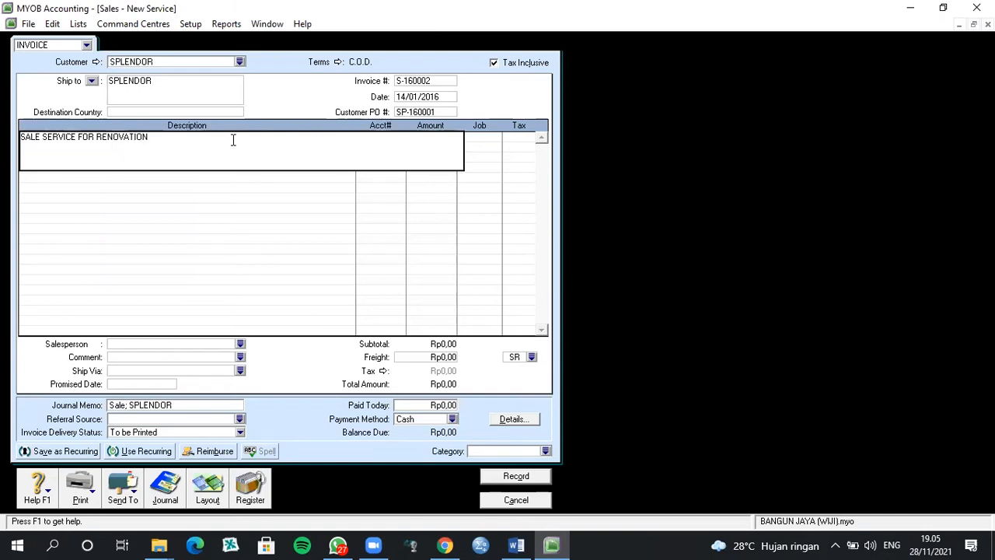
key(Tab)
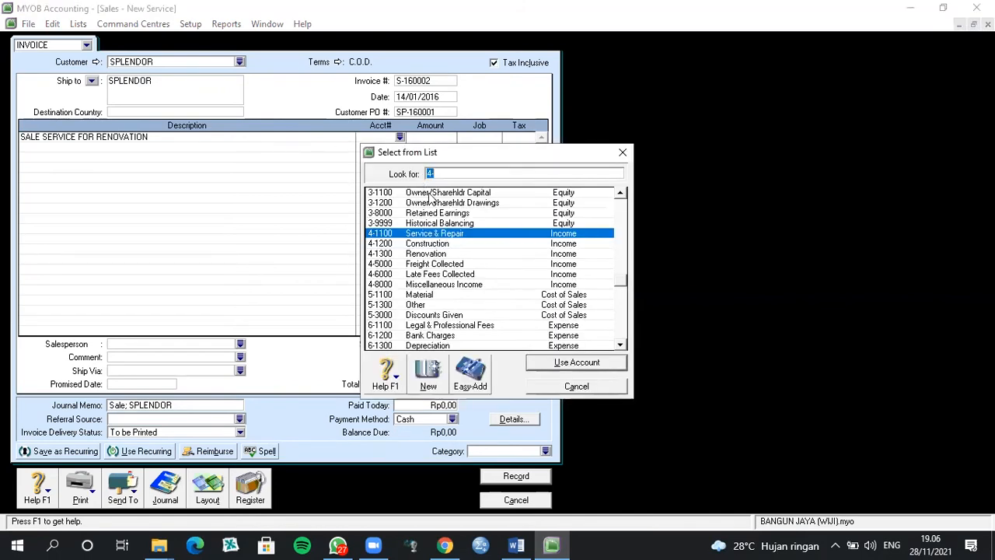
click(426, 257)
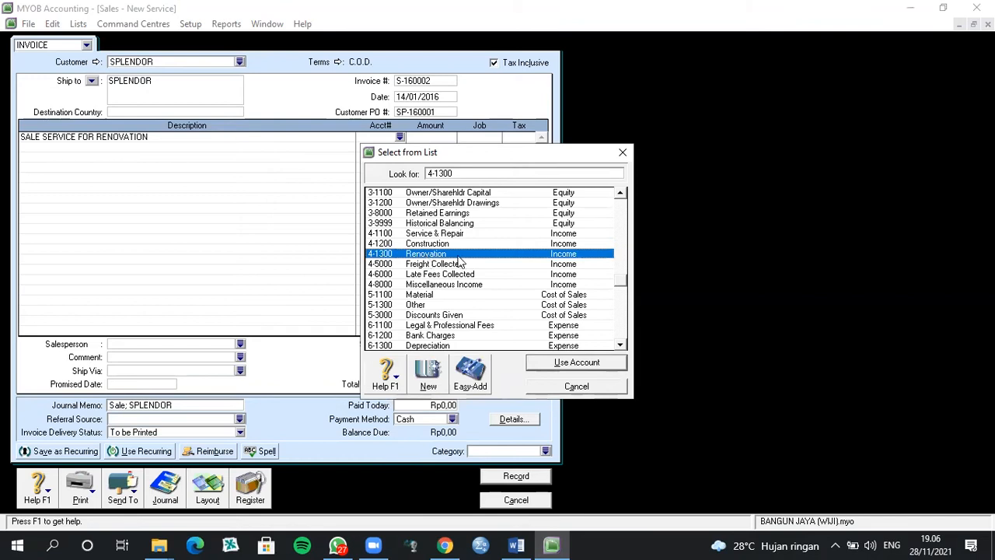
click(613, 362)
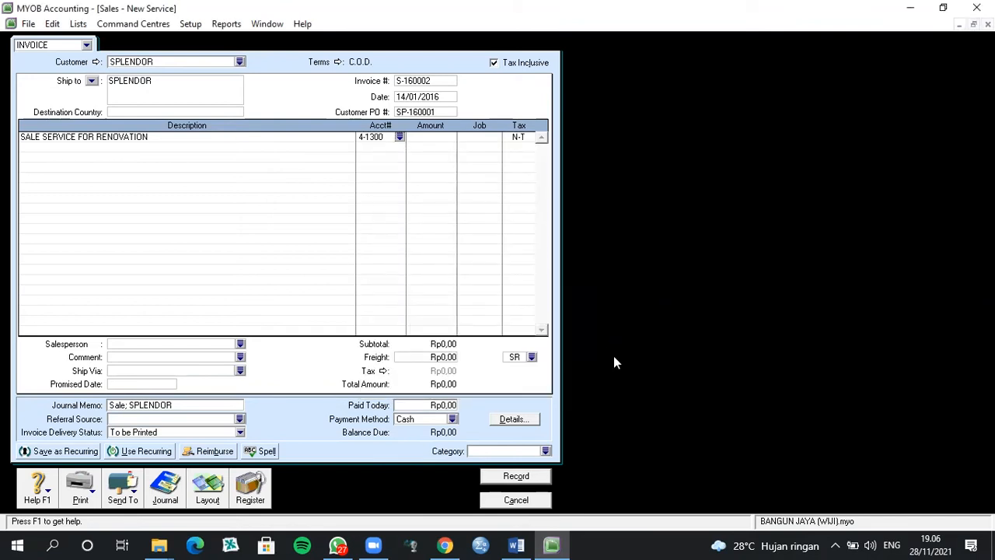
Set the renovation line's amount to Rp5.500.000, its job to S and its tax code to VAT.
key(Tab)
text(5500000)
key(Tab)
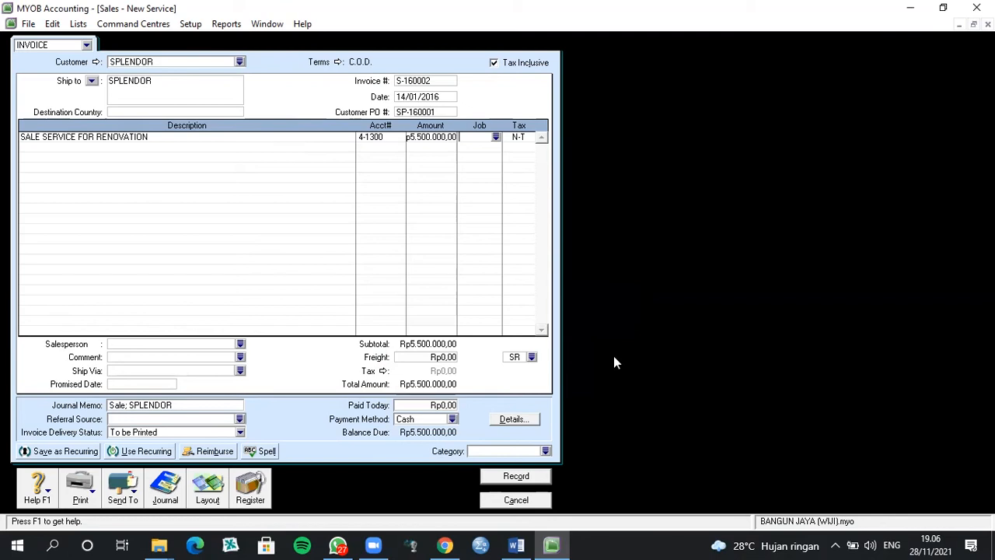
text(S)
key(Tab)
text(VAR)
key(BackSpace)
text(T)
key(Tab)
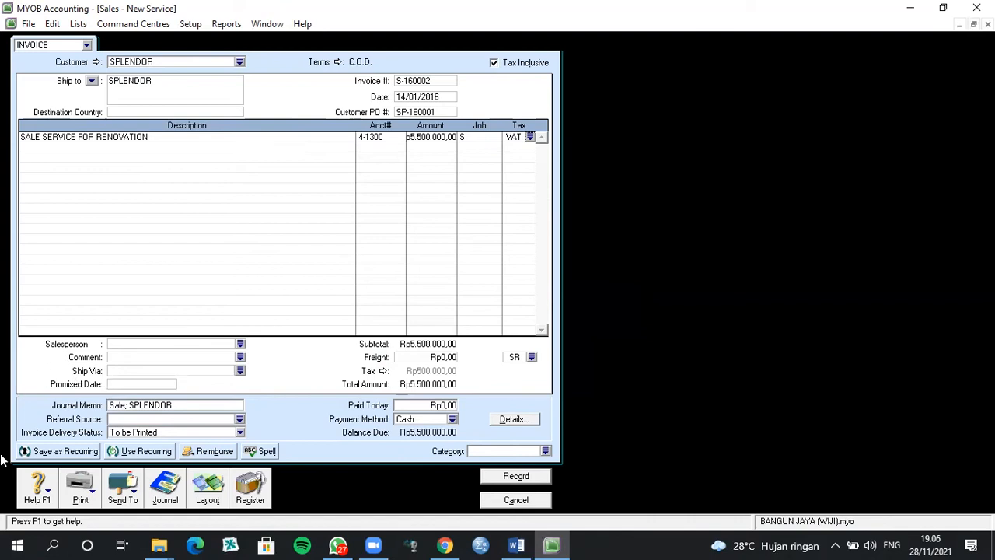
Assign the first listed employee as the invoice's salesperson and set the freight tax code to VAT.
click(240, 344)
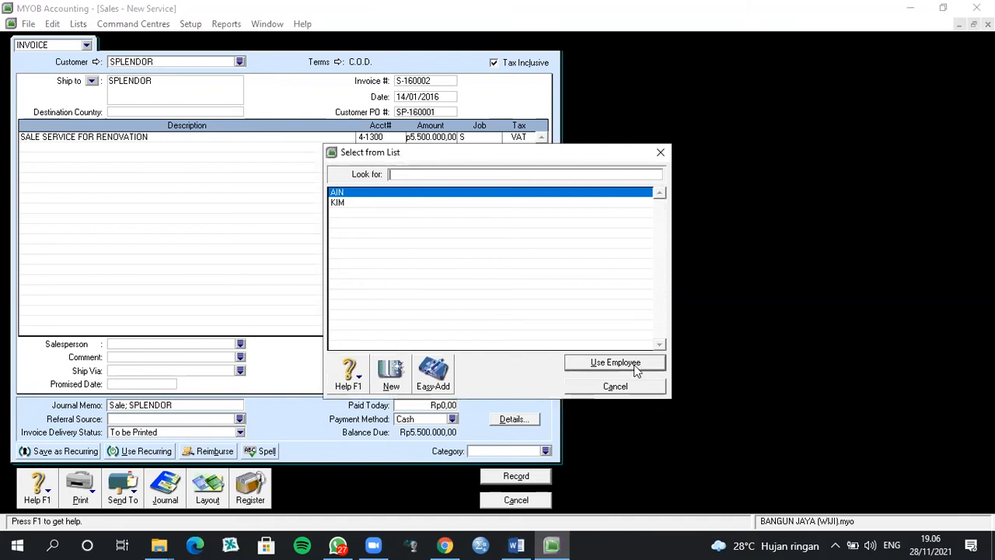
click(585, 195)
click(593, 361)
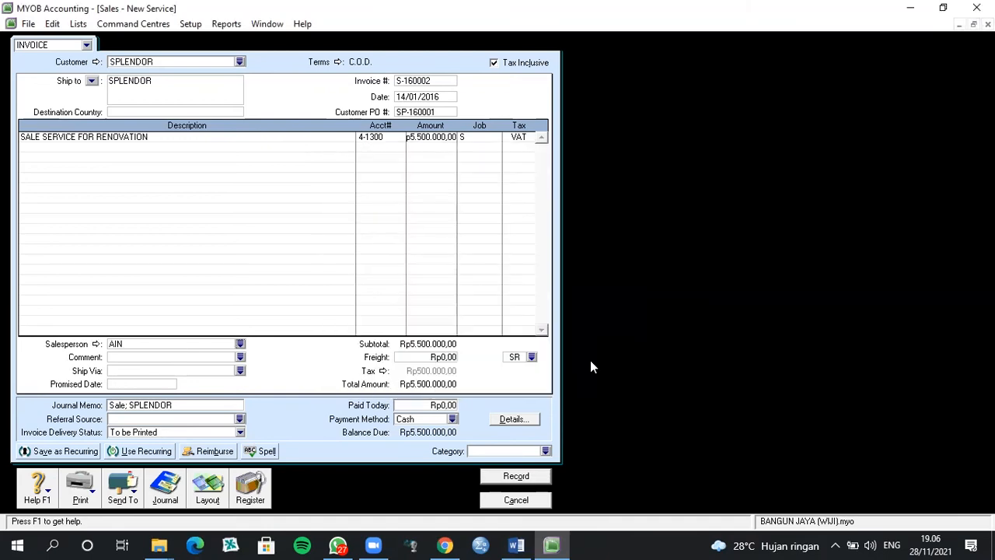
click(532, 357)
click(533, 354)
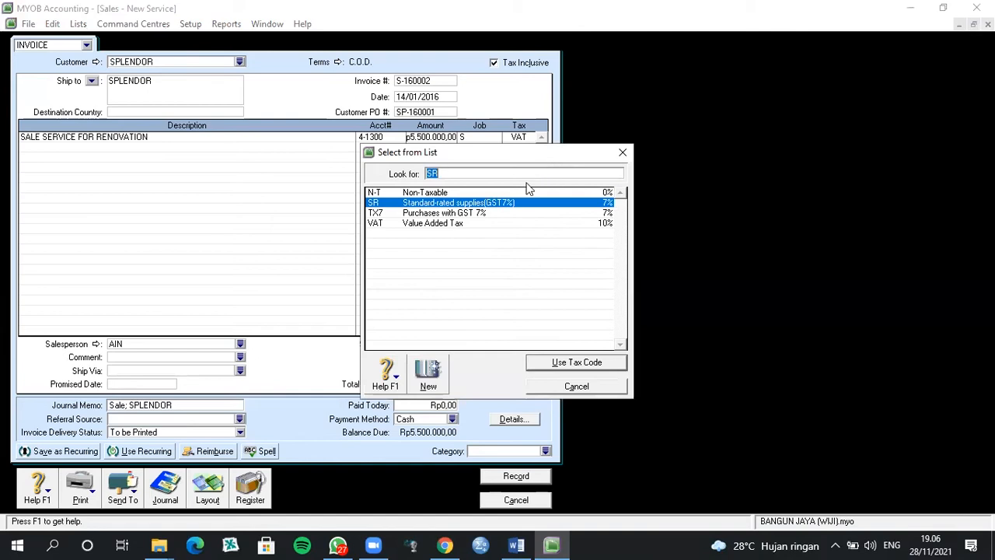
click(496, 223)
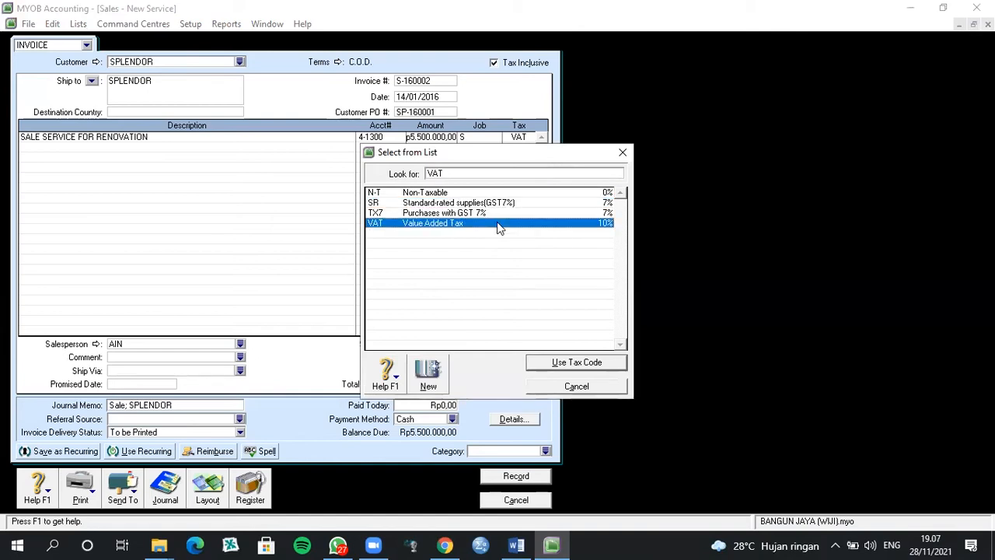
click(534, 364)
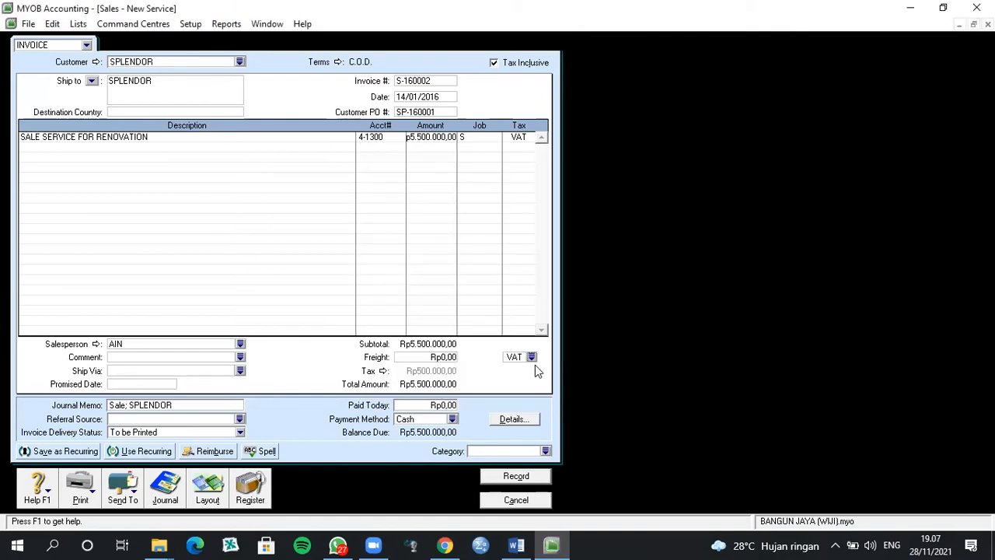
Assign category YGK (Yogyakarta) to the SPLENDOR invoice, record it and close the sales entry.
click(546, 451)
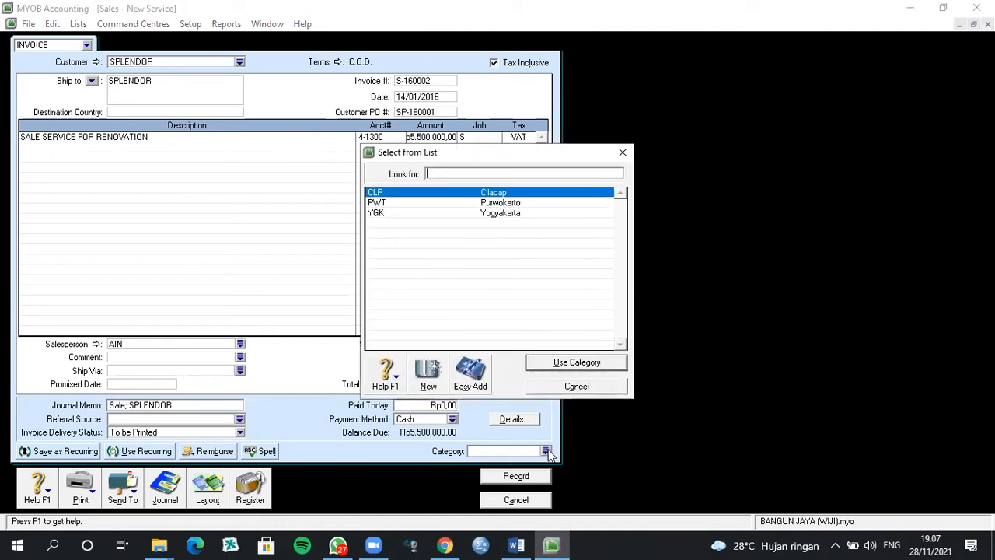
click(485, 212)
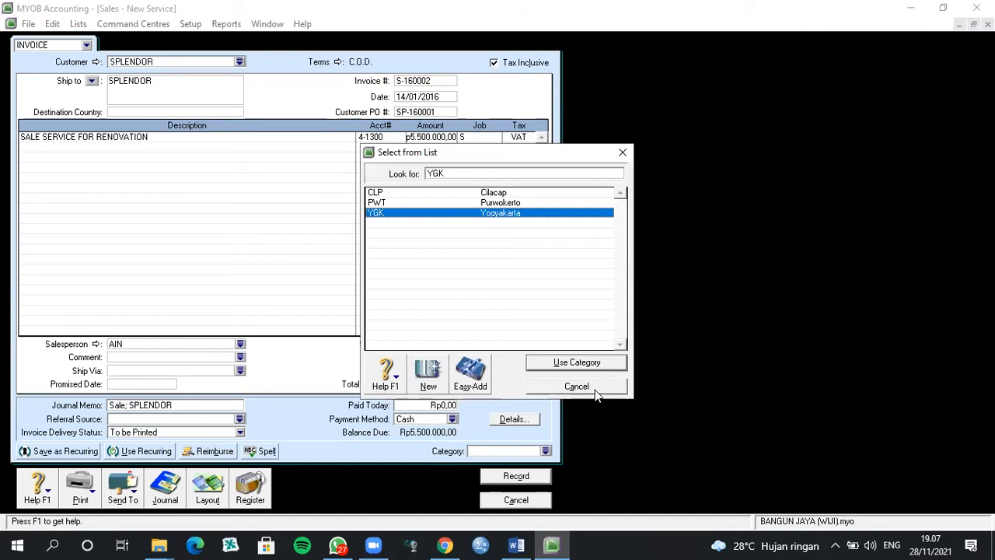
click(595, 364)
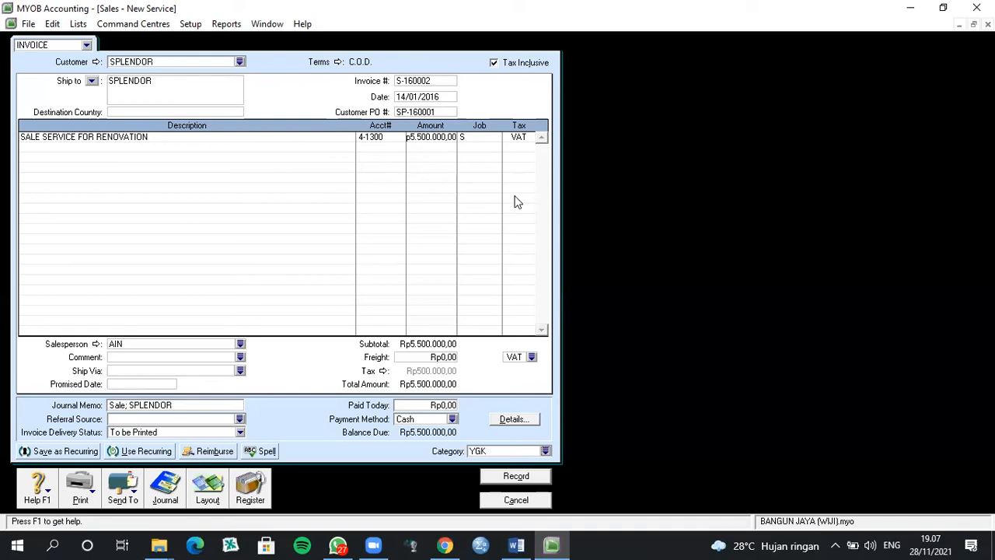
click(503, 473)
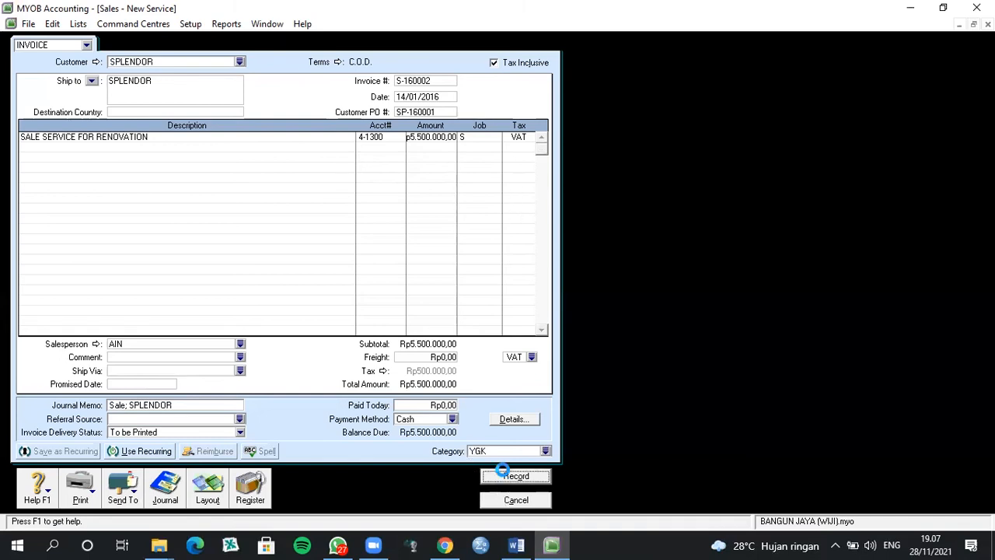
click(515, 500)
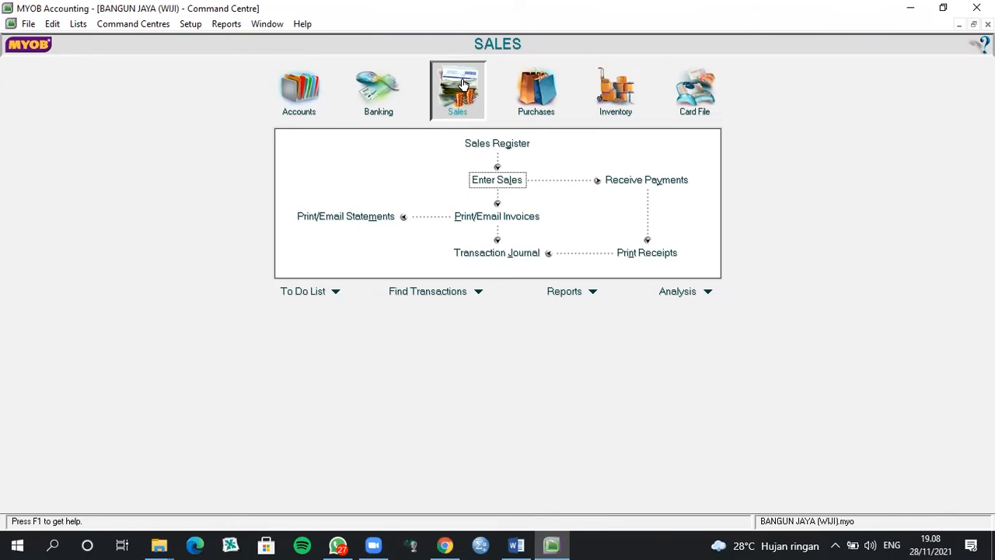
Start a received payment from customer SPLENDOR, keeping the Cheque Account as the deposit account.
click(646, 180)
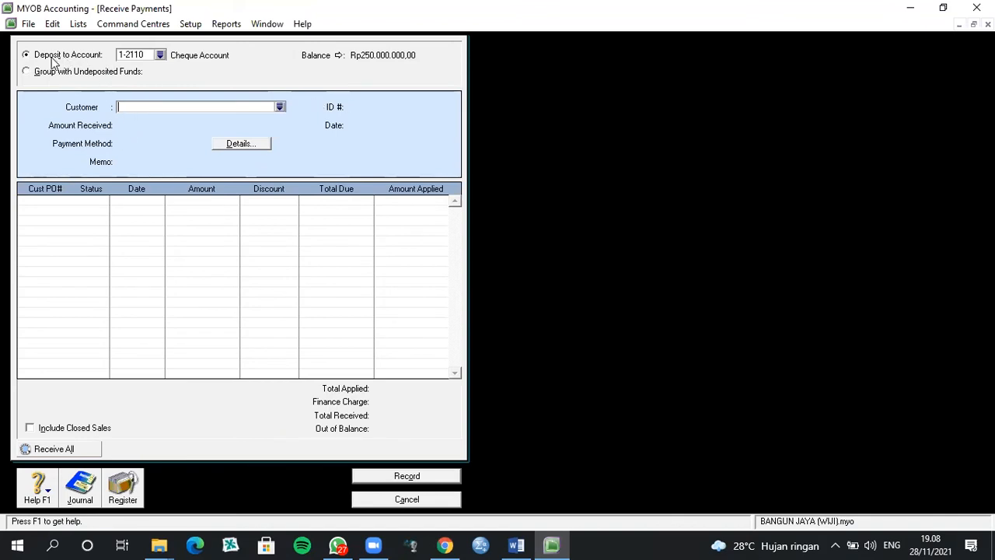
click(160, 55)
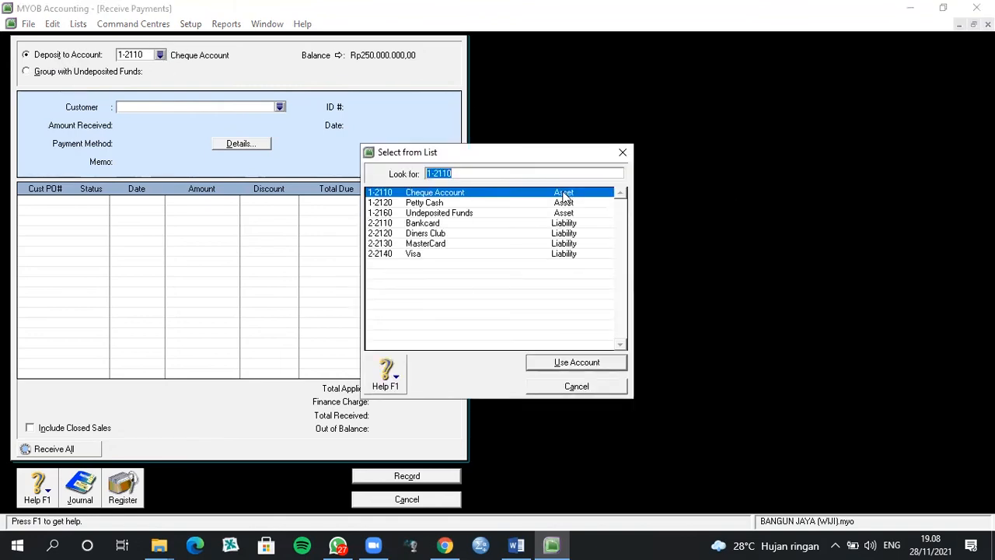
click(579, 382)
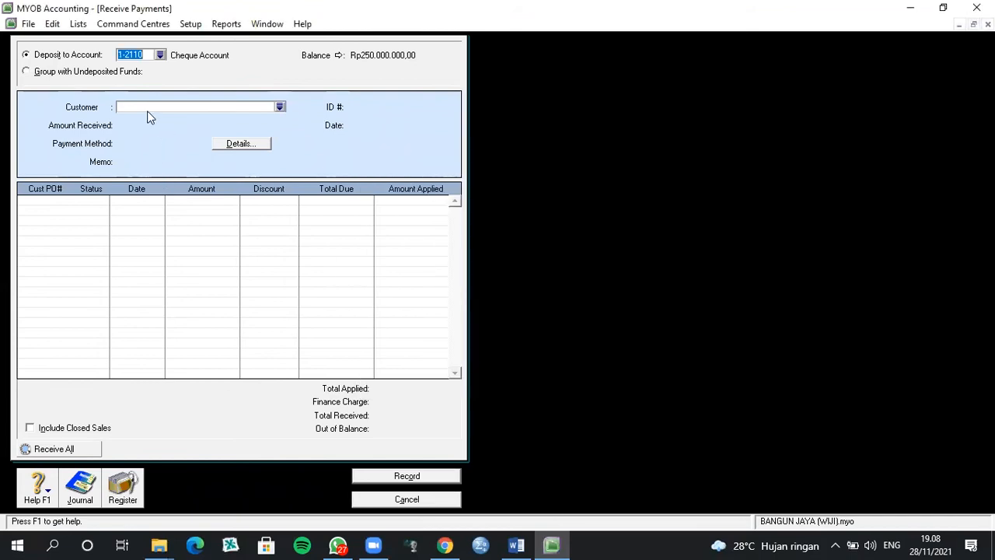
click(280, 108)
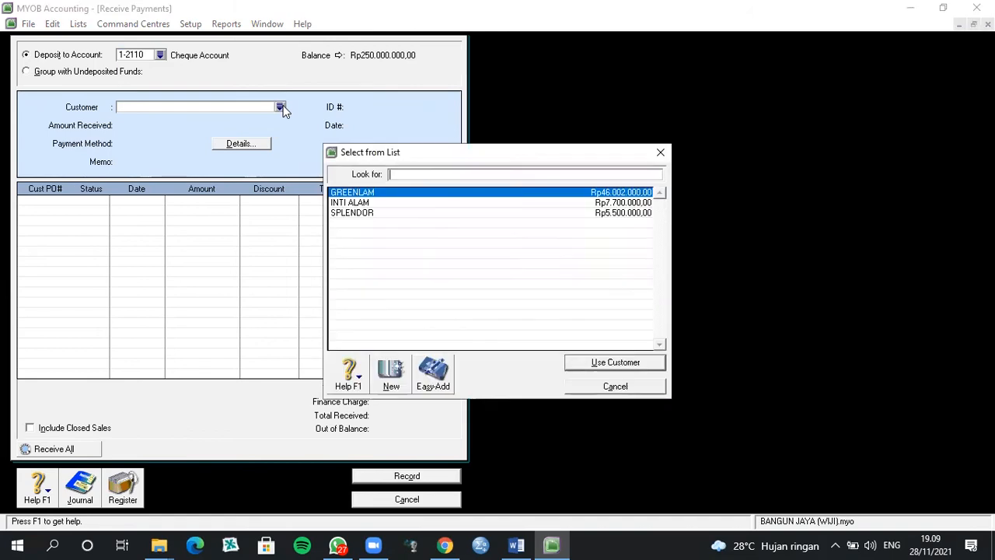
click(420, 213)
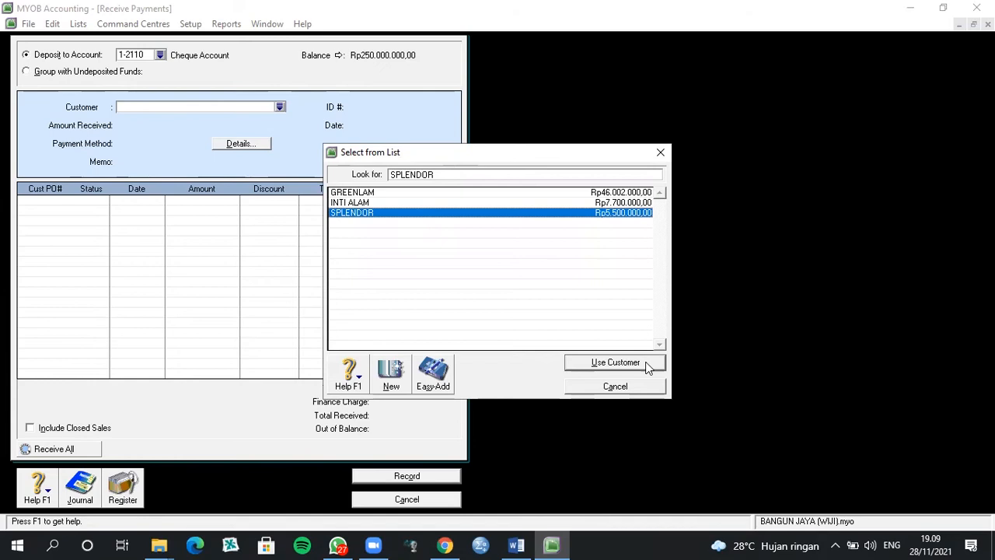
click(615, 362)
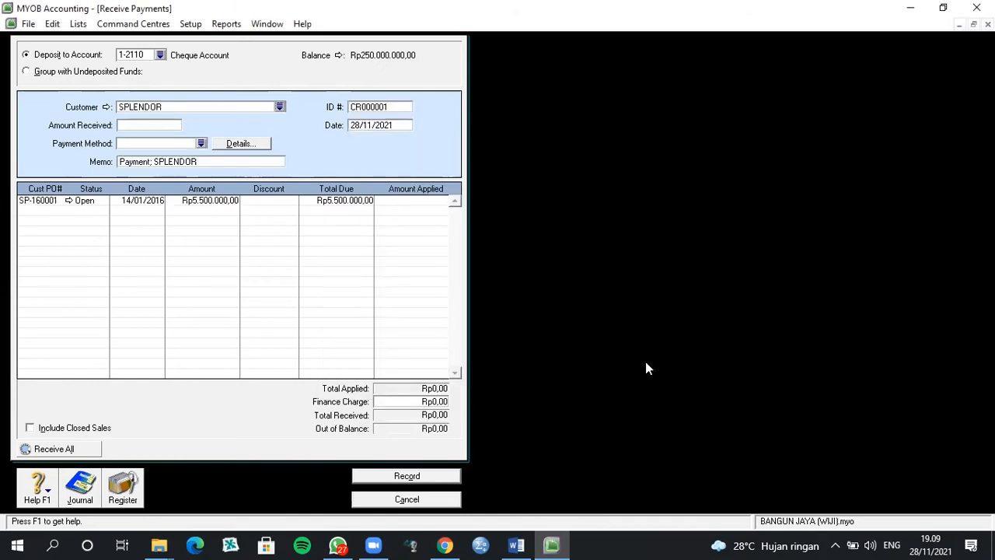
Set the SPLENDOR payment's ID to R-160001 and its date to 14/01/2016.
click(381, 106)
text(R-160001)
key(Tab)
key(Tab)
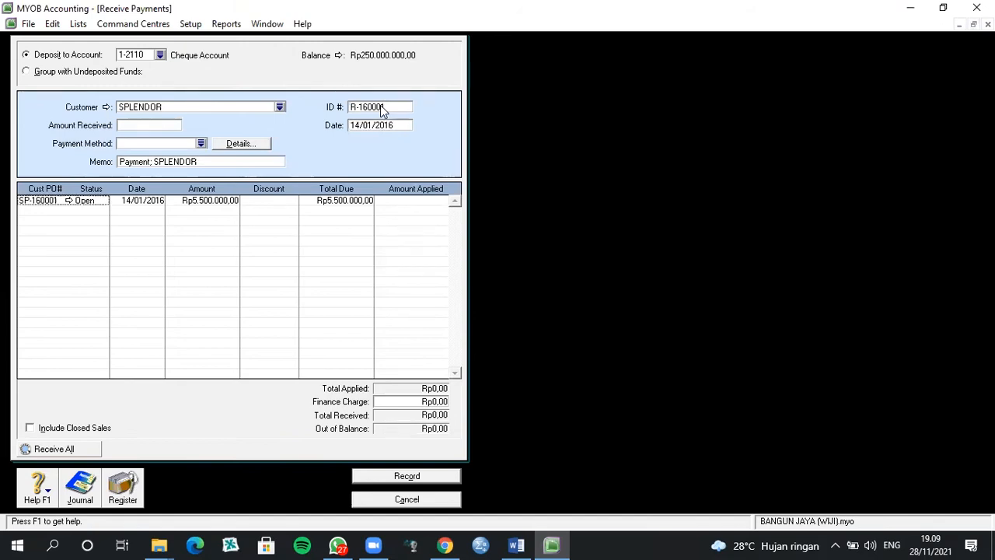
Enter Rp5.500.000 as the amount received, apply it in full to SPLENDOR's open invoice, and record the payment.
click(158, 124)
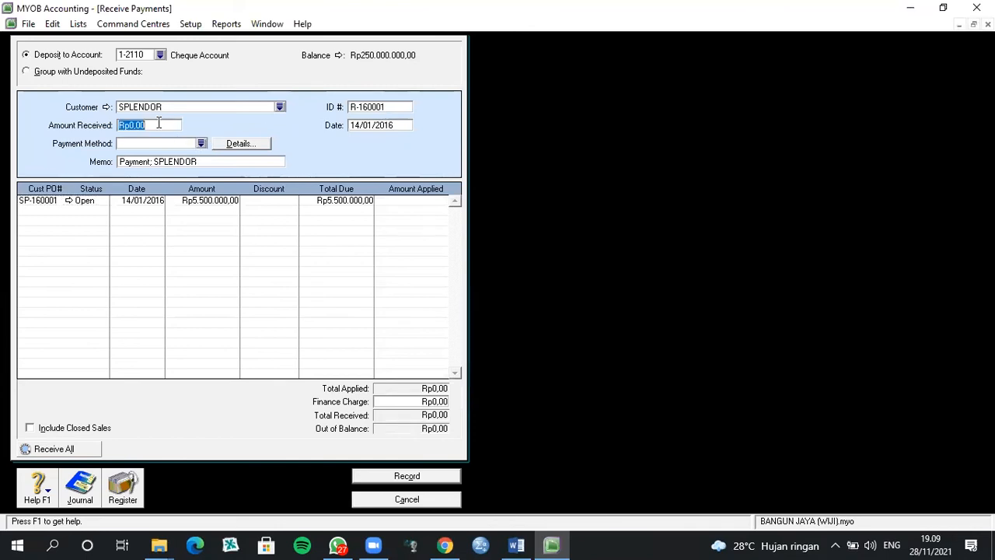
text(5500000)
key(Tab)
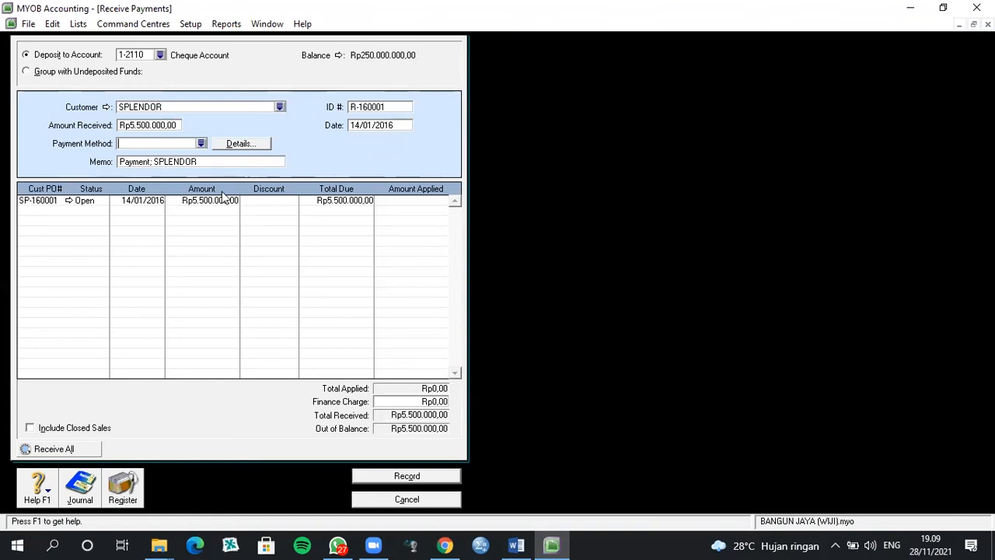
click(392, 200)
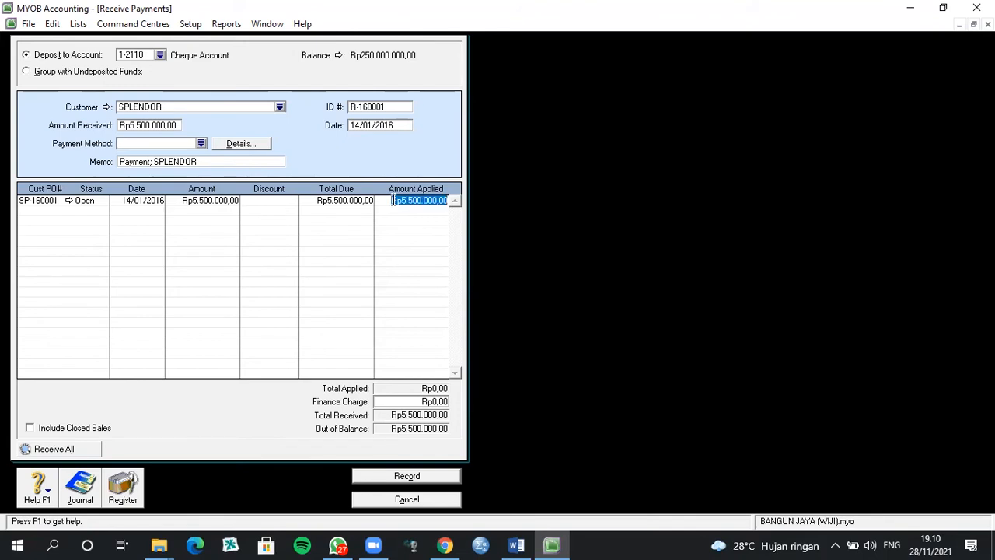
key(Tab)
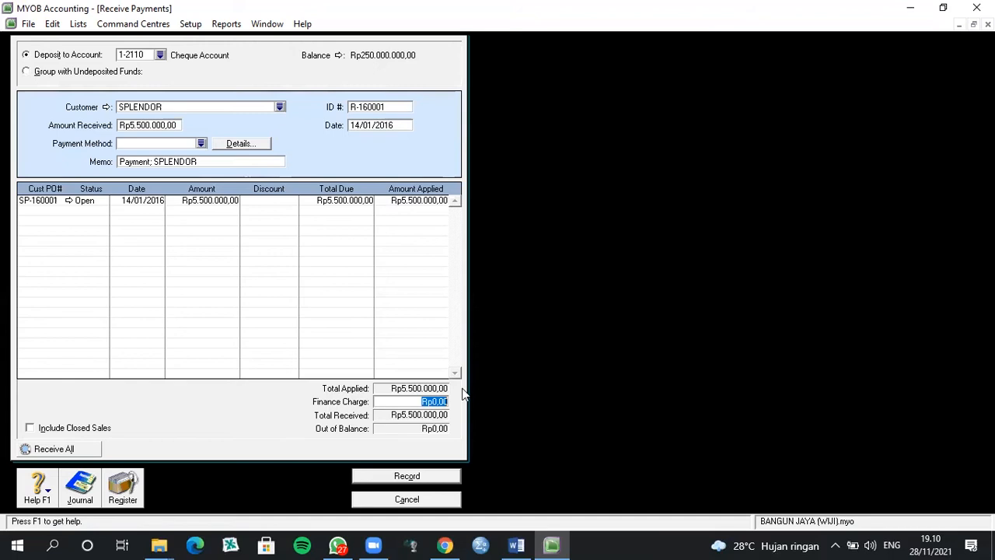
click(424, 478)
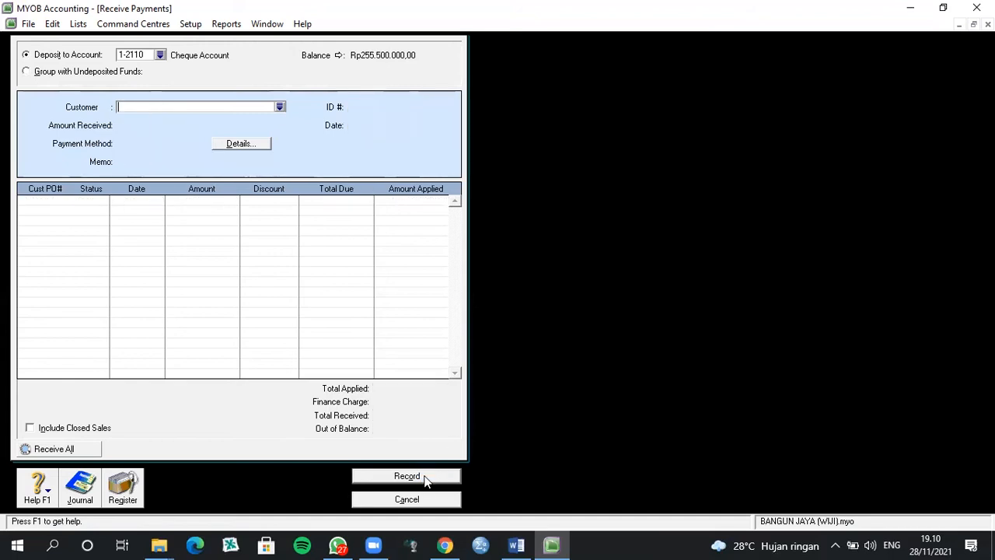
click(430, 499)
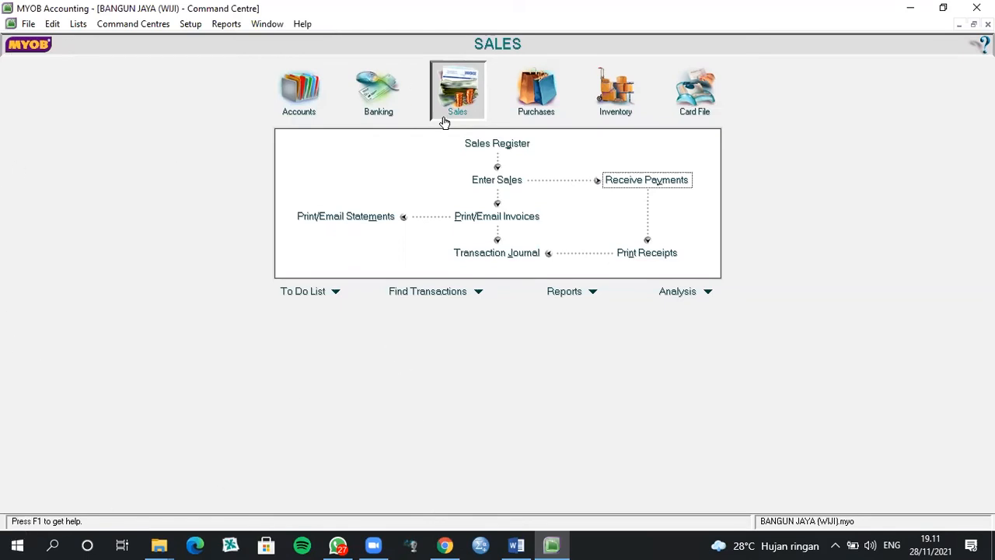
Start another new sales invoice for customer SPLENDOR.
click(487, 185)
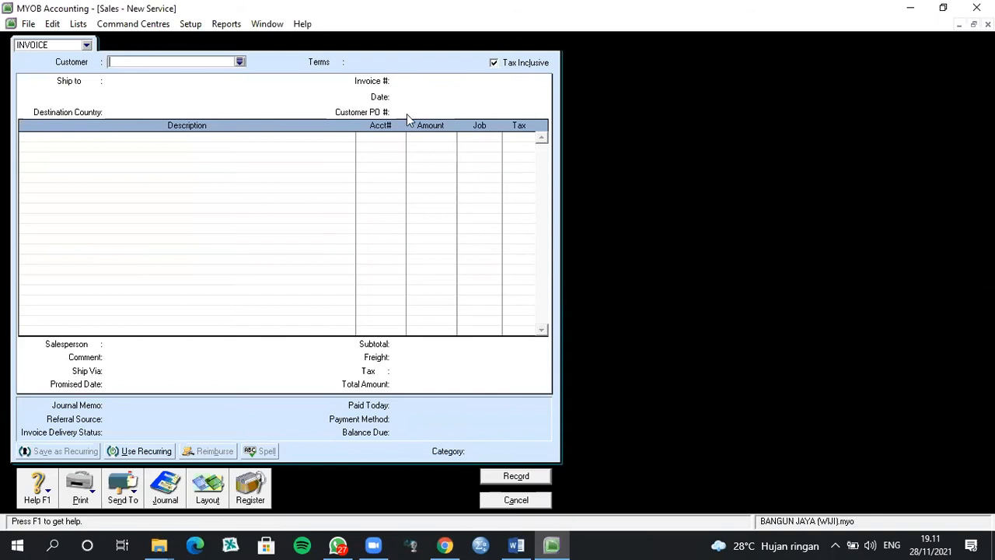
click(239, 61)
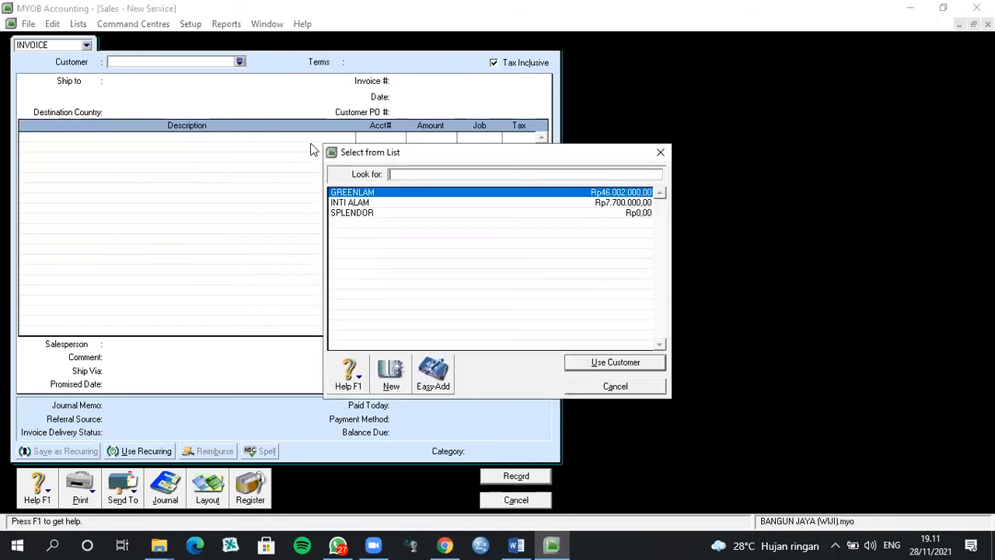
click(379, 214)
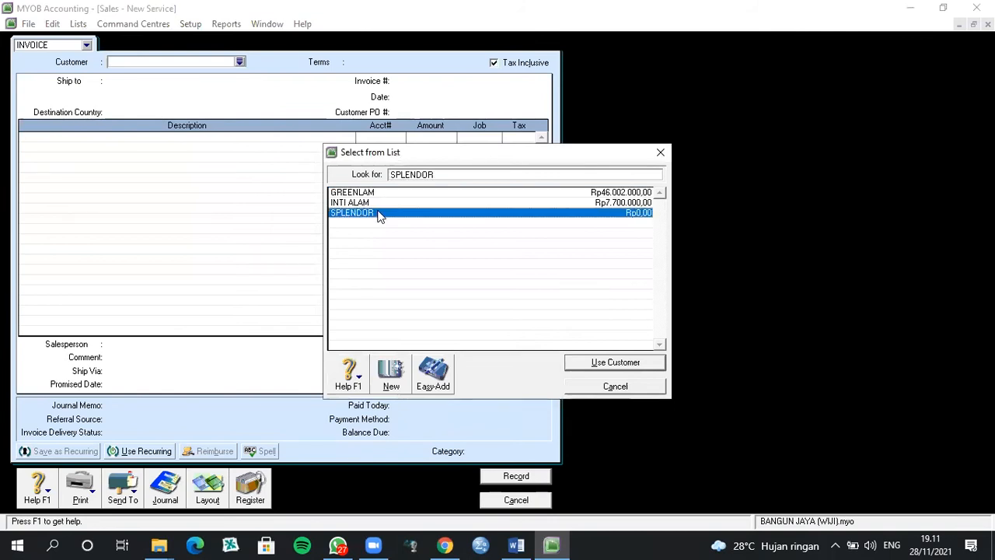
click(603, 362)
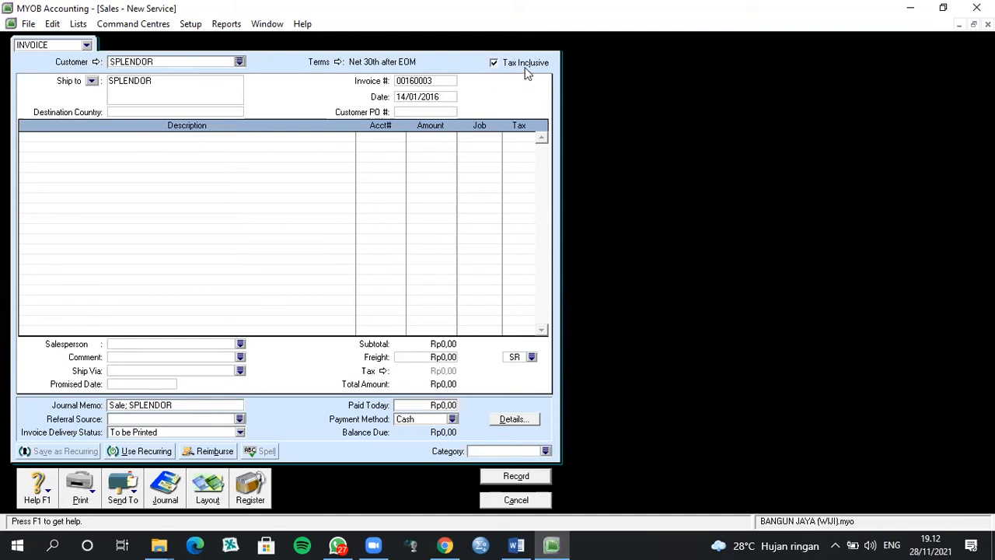
Set the new invoice's number to S-160003 and date to 19/01/2016, and fill in the customer PO number.
click(435, 80)
text(S-160003)
key(Tab)
text(19/01/2016)
key(Tab)
text(SP-160001)
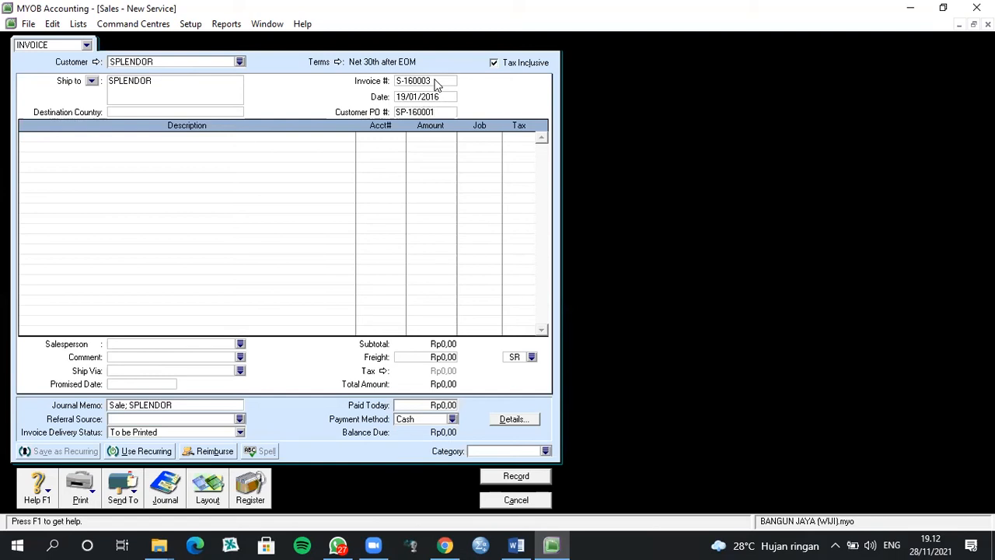
Enter DISCOUNT GIVEN as the description of the invoice's first line.
key(Tab)
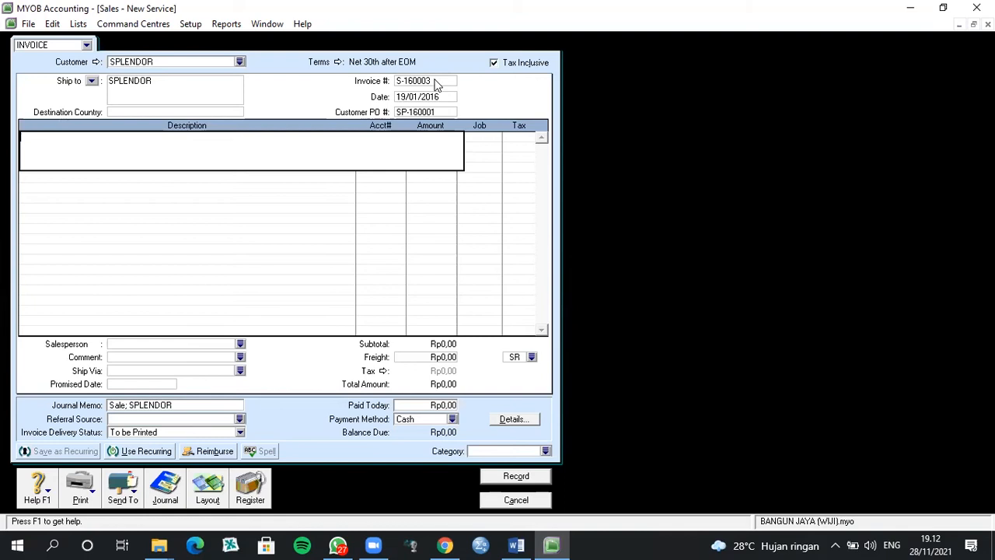
text(DISCOUNT GIVEN)
key(Tab)
Allocate the DISCOUNT GIVEN line to account 5-3000 Discounts Given, accepting that it is not an income account.
text(4)
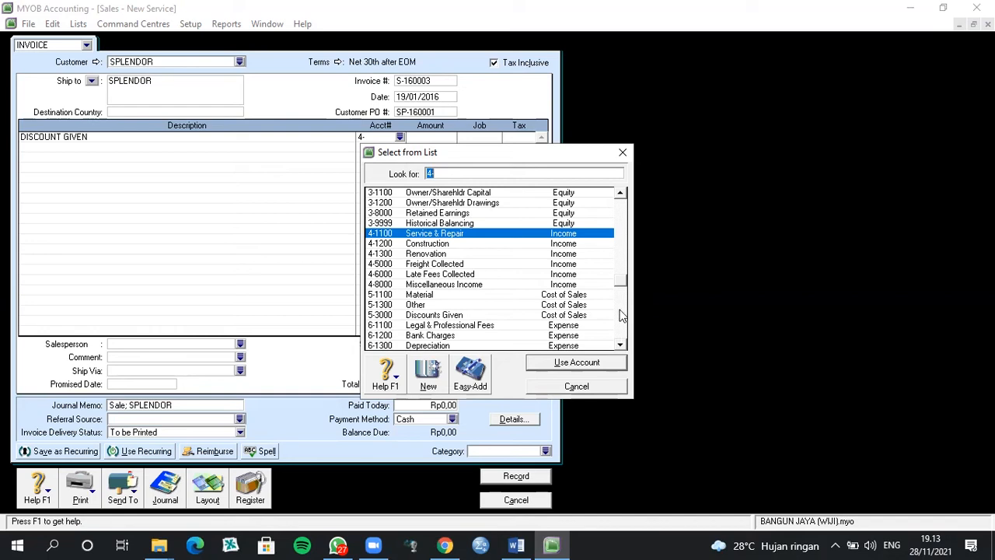
click(623, 194)
click(623, 194)
click(624, 194)
click(622, 194)
click(621, 193)
click(622, 194)
click(622, 194)
click(622, 194)
click(622, 193)
click(622, 193)
click(622, 194)
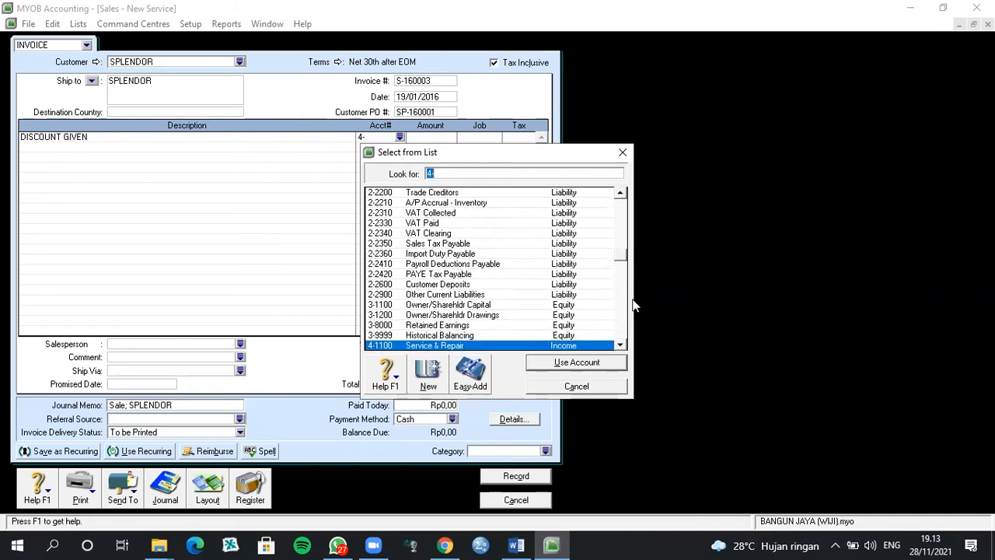
click(622, 344)
click(622, 344)
click(622, 345)
click(622, 344)
click(622, 345)
click(622, 345)
click(622, 344)
click(622, 344)
click(622, 344)
click(622, 344)
click(621, 344)
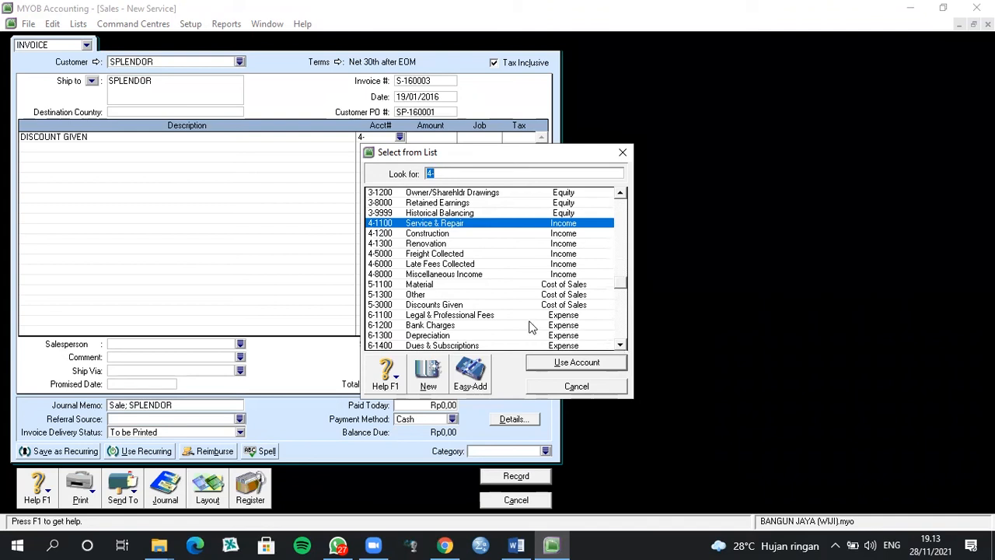
click(460, 306)
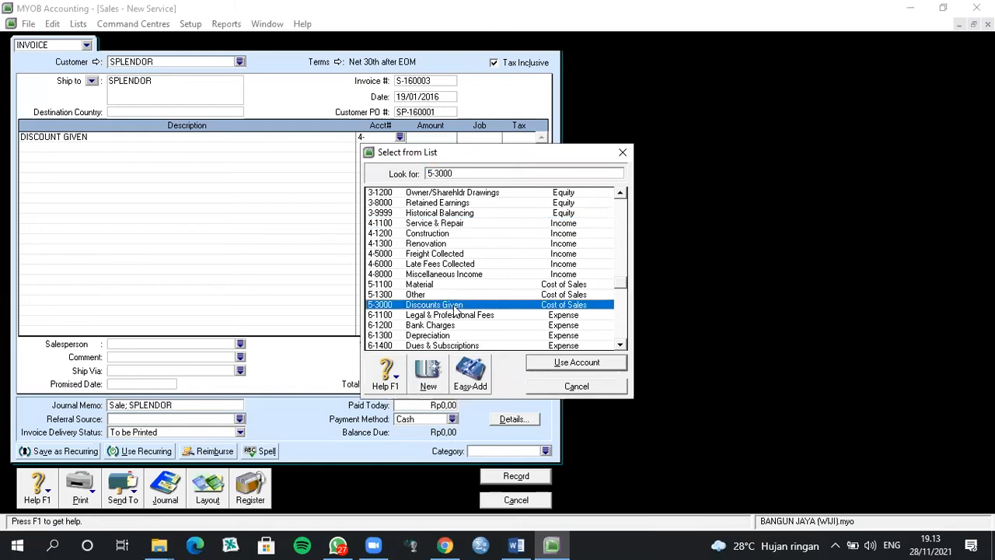
click(550, 363)
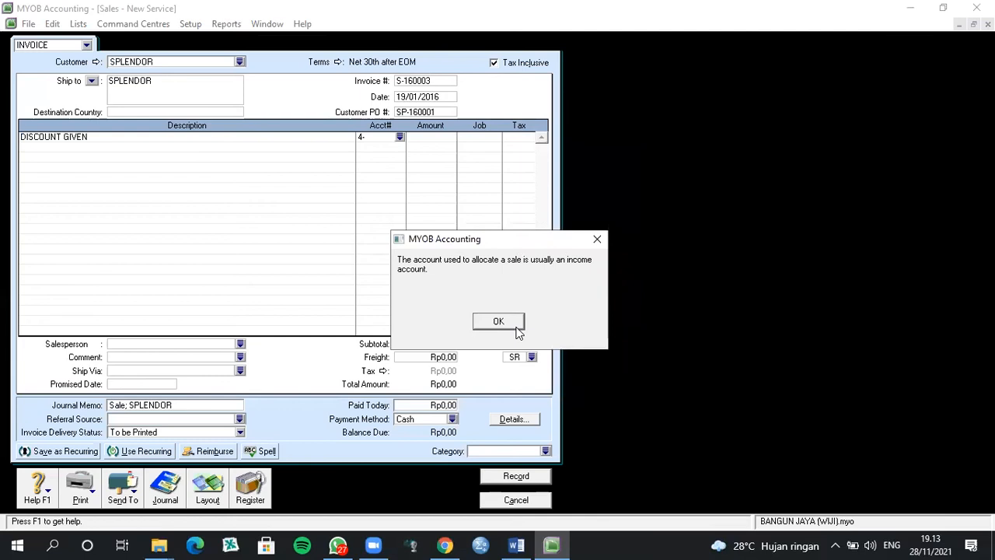
click(511, 323)
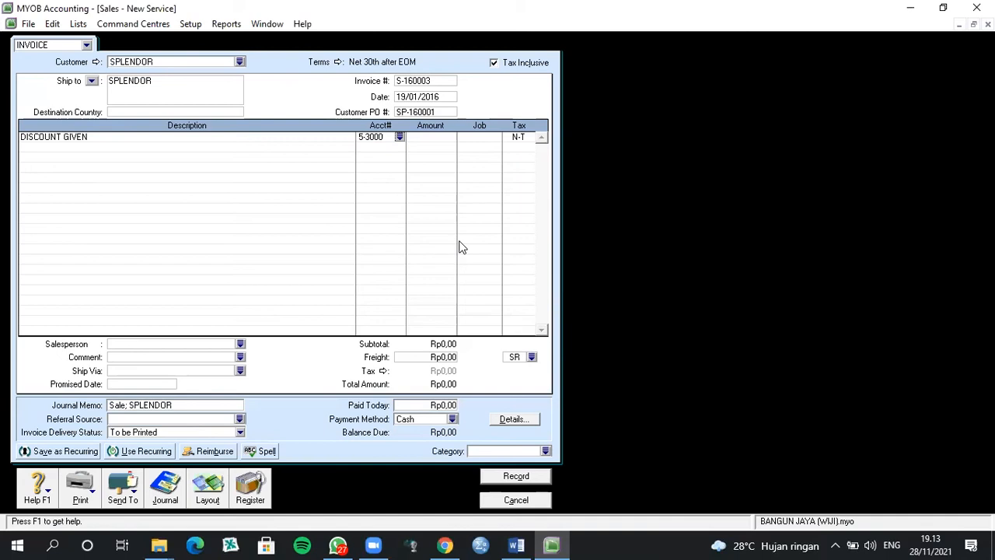
Set the discount line's amount to Rp5.500.000 and its job to S.
key(Tab)
text(5500000)
key(Tab)
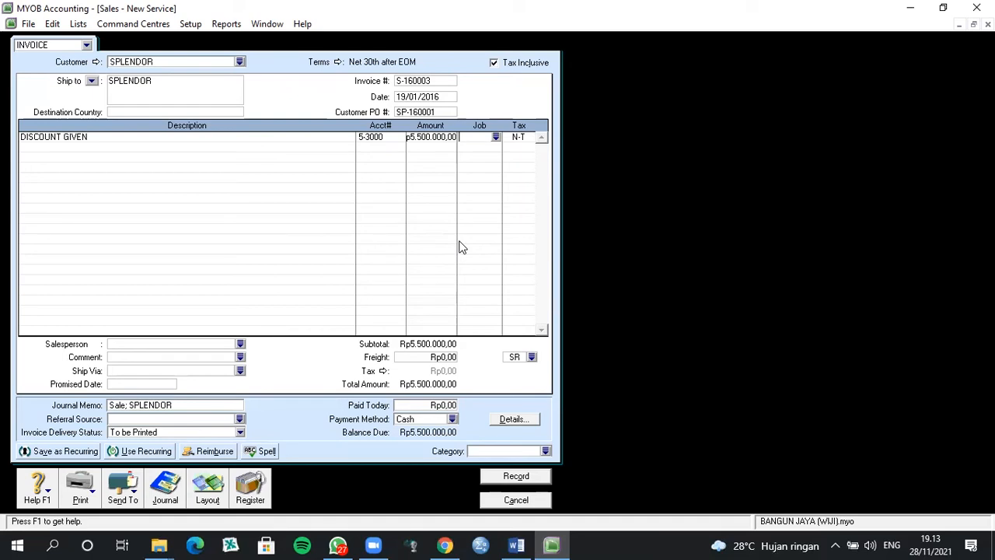
text(S)
key(Tab)
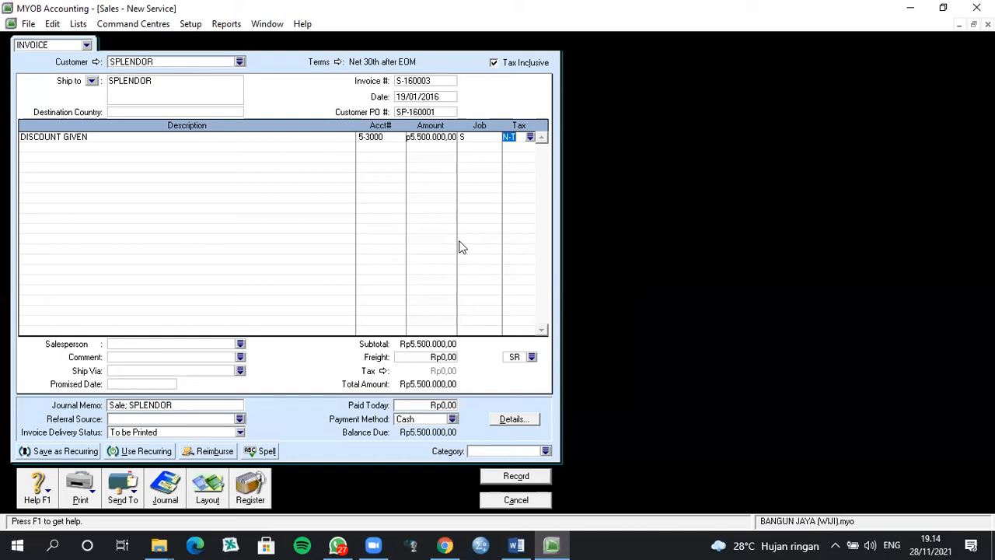
Assign the invoice to category YGK (Yogyakarta) and open the list of salespeople for it.
click(459, 248)
click(546, 451)
click(474, 212)
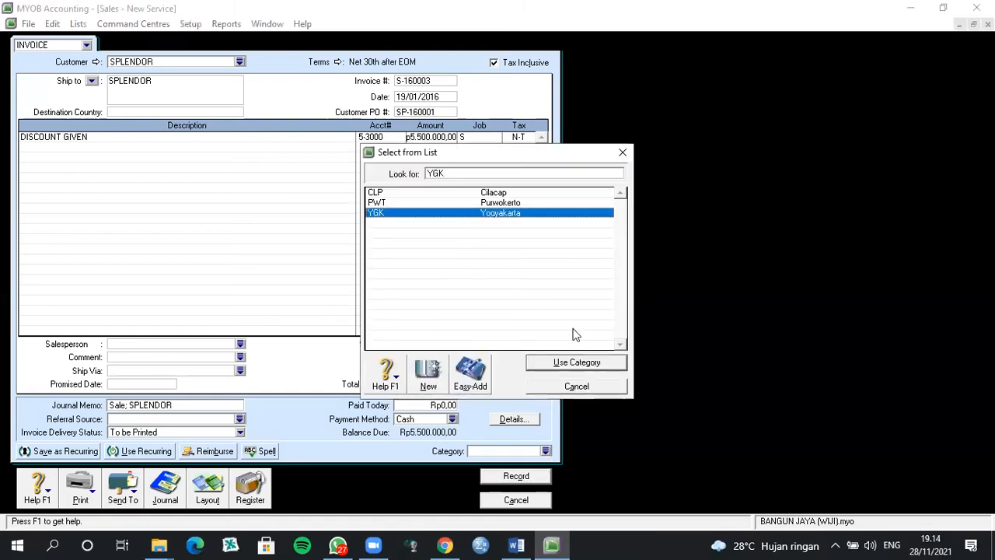
click(600, 365)
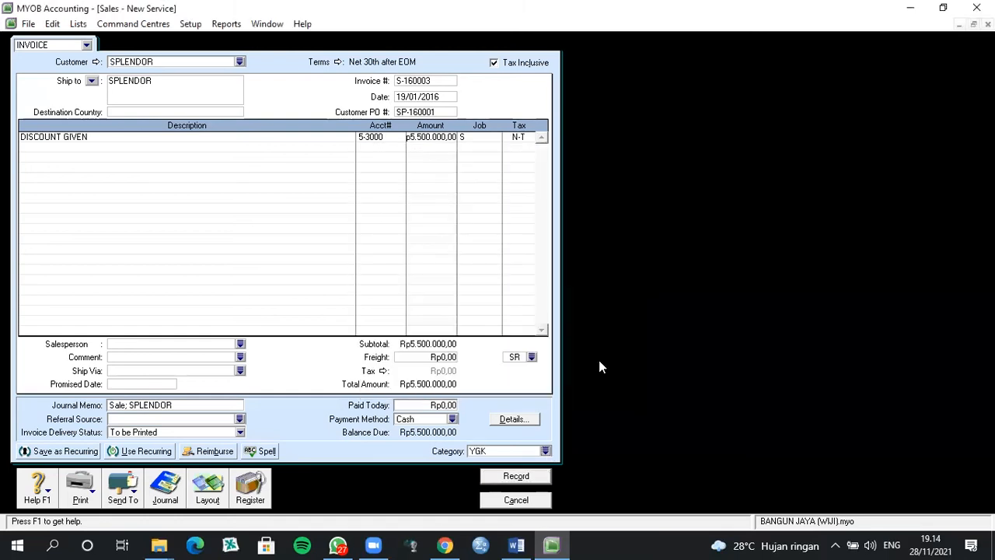
click(241, 346)
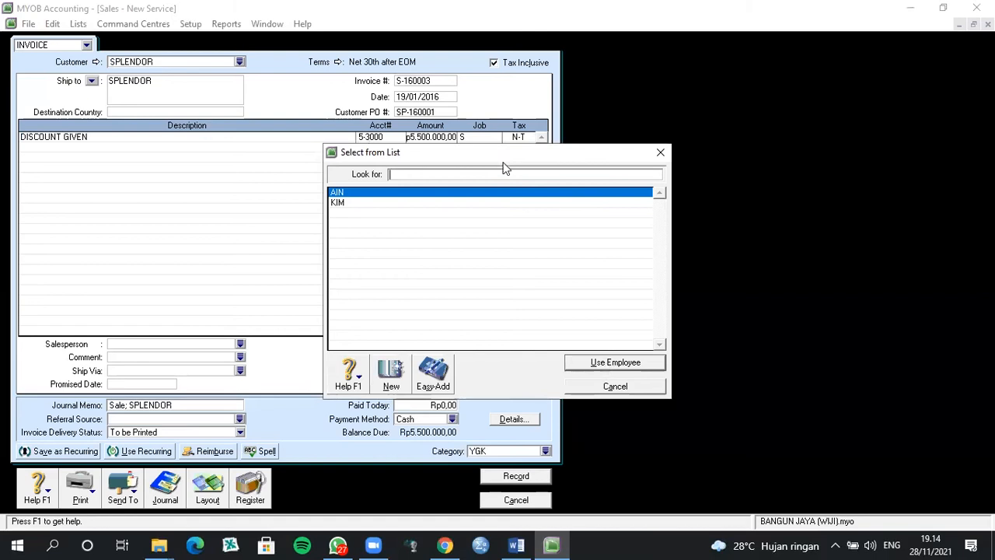
Assign the first listed employee as salesperson and record the SPLENDOR discount invoice with a line amount of -500000.
text(AIN)
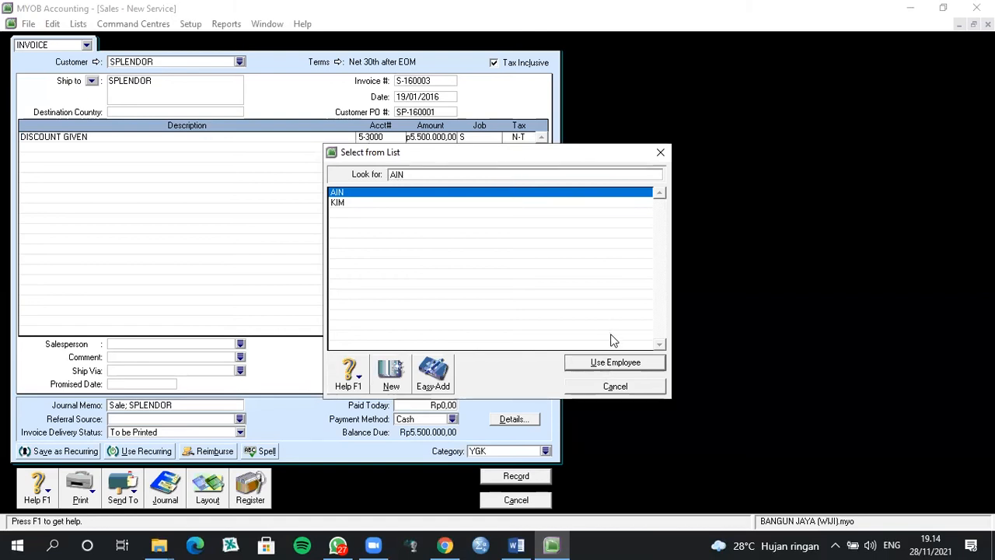
click(611, 364)
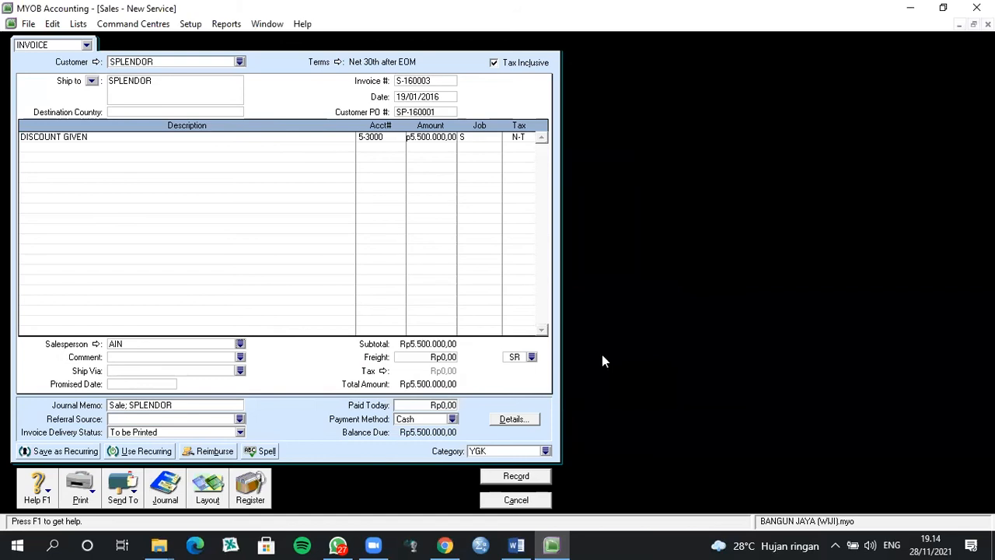
click(416, 138)
key(BackSpace)
text(-500000)
key(Return)
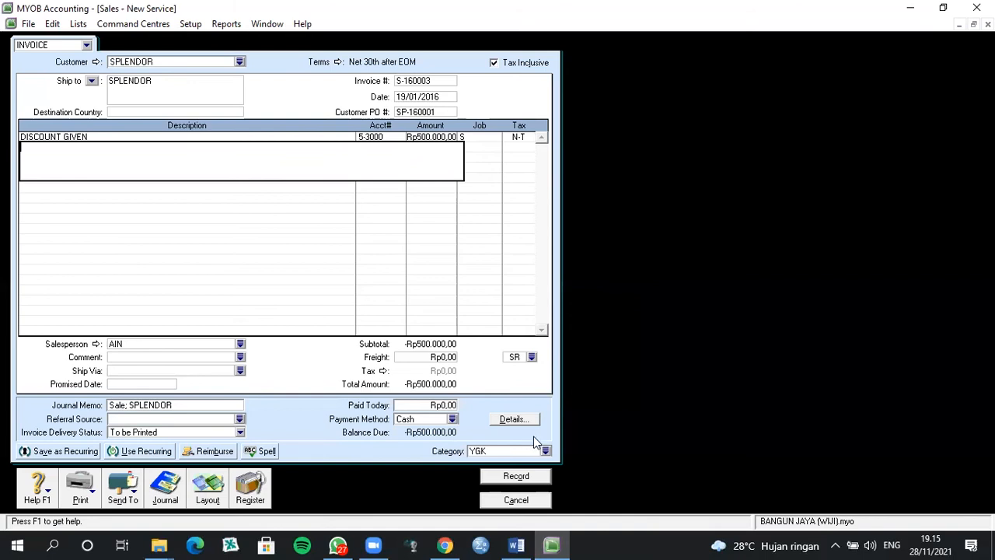
click(516, 477)
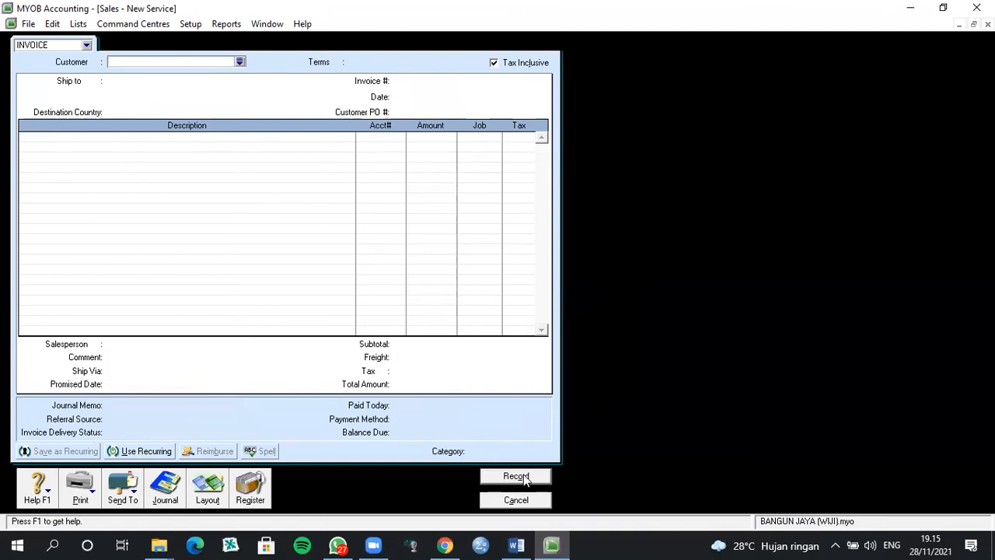
click(523, 500)
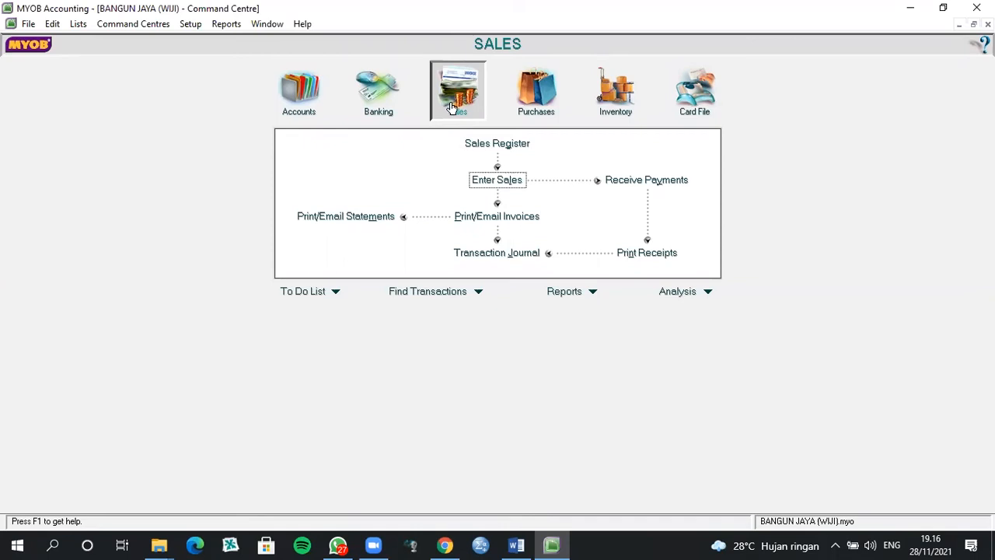
Start a refund for SPLENDOR's credit from the sales register, with cheque number D-160002 and date 19/01/2016.
click(501, 148)
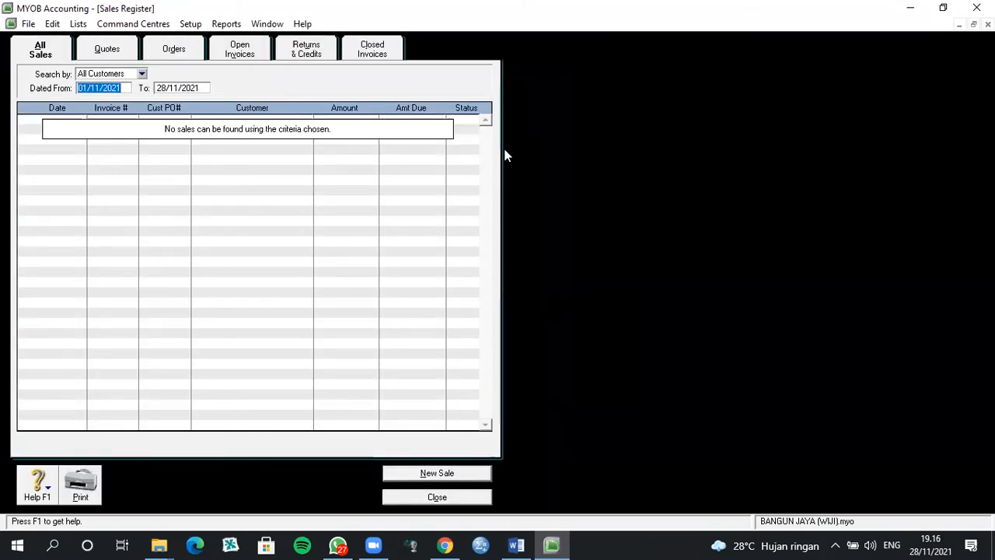
click(322, 52)
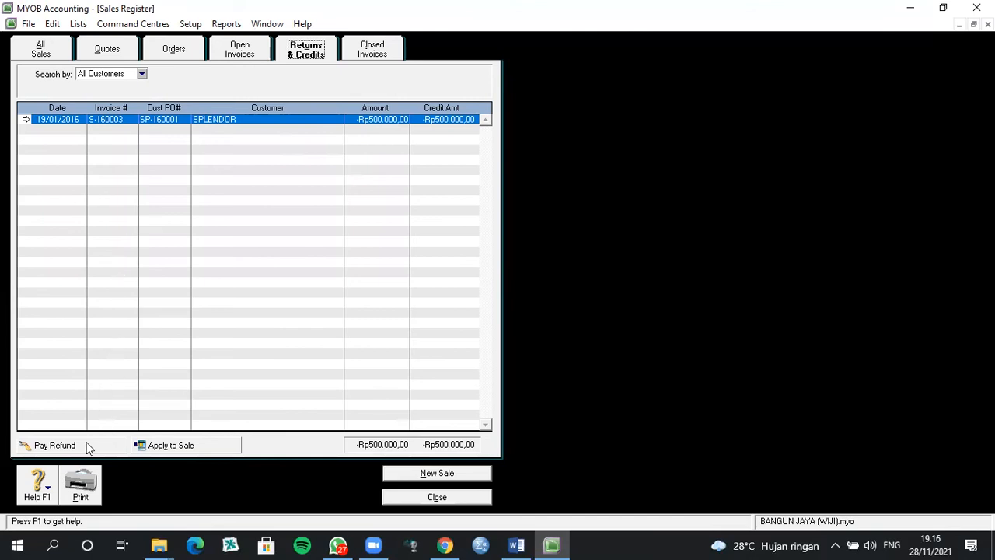
click(54, 445)
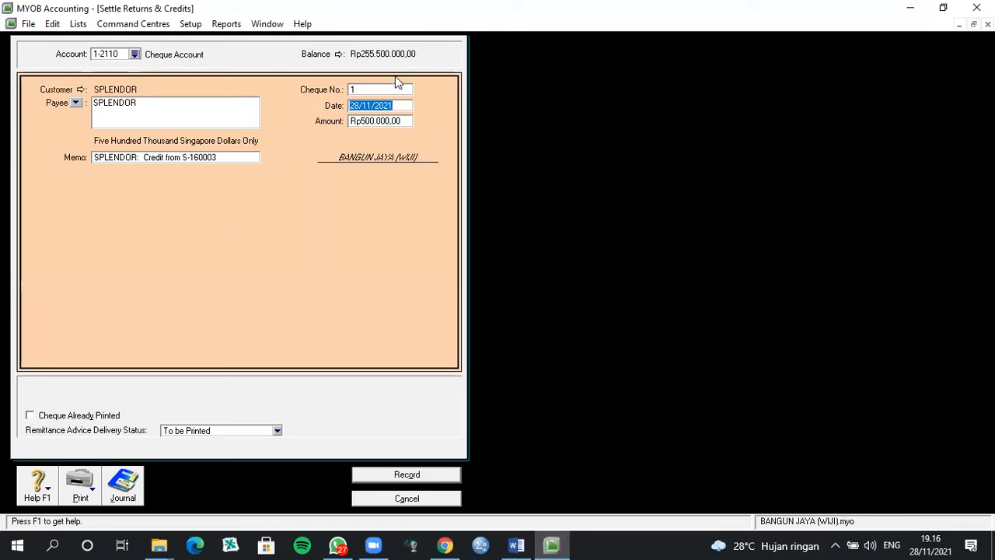
text(D-160002)
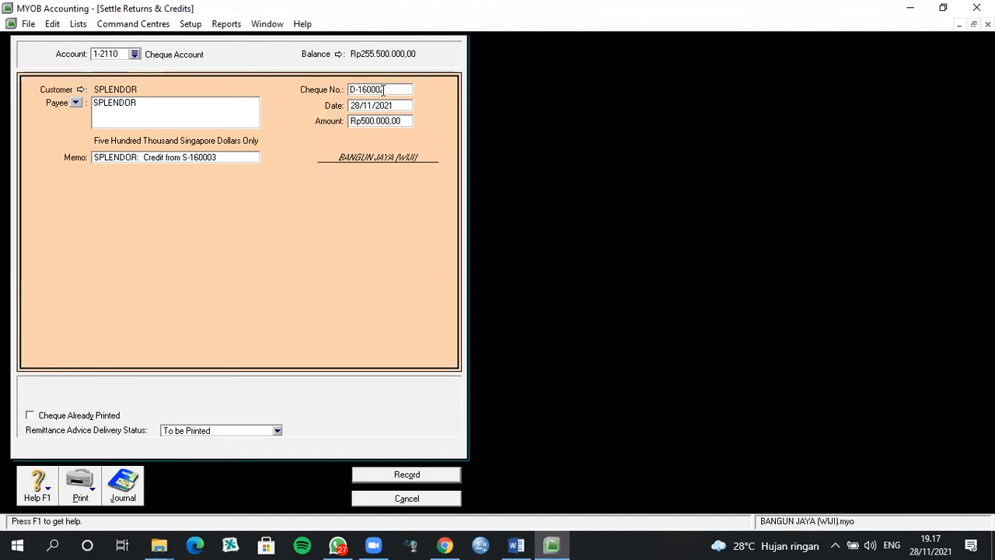
key(Tab)
text(19/01/2016)
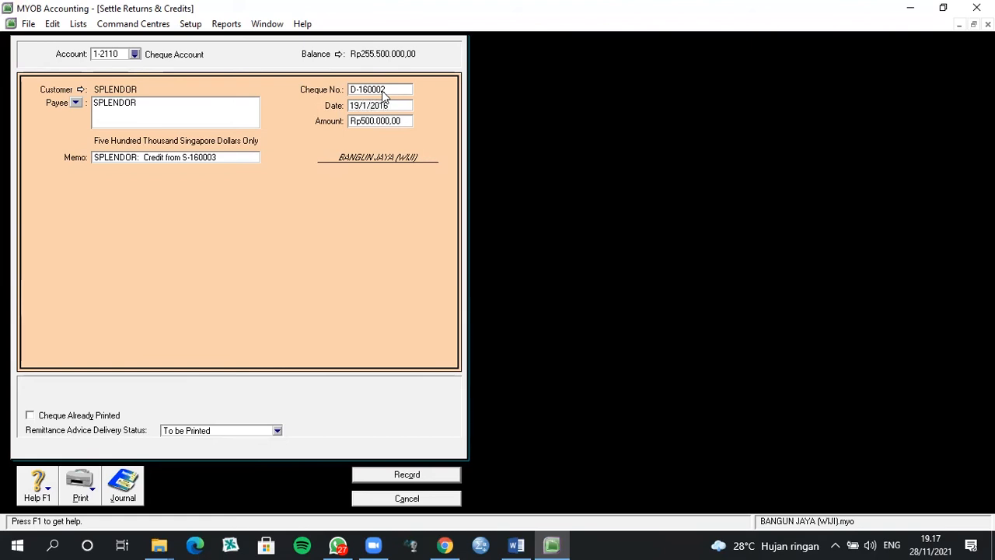
key(Tab)
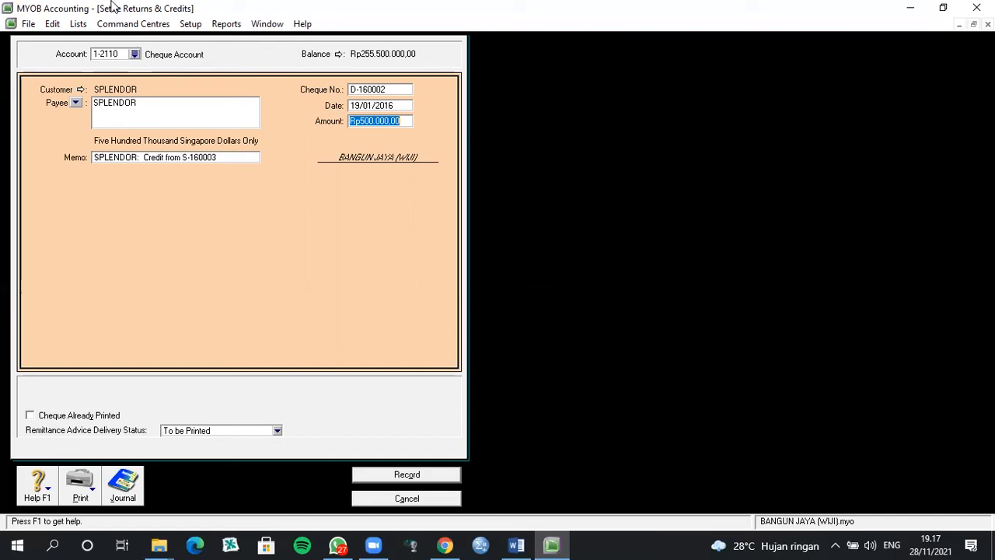
Change the refund's paying account to 1-2120 Petty Cash.
click(134, 55)
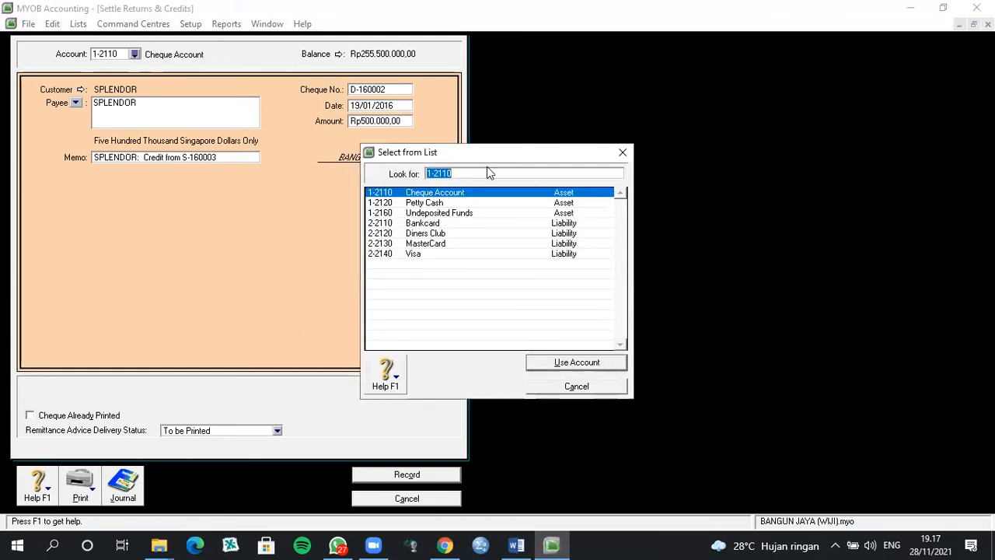
click(472, 203)
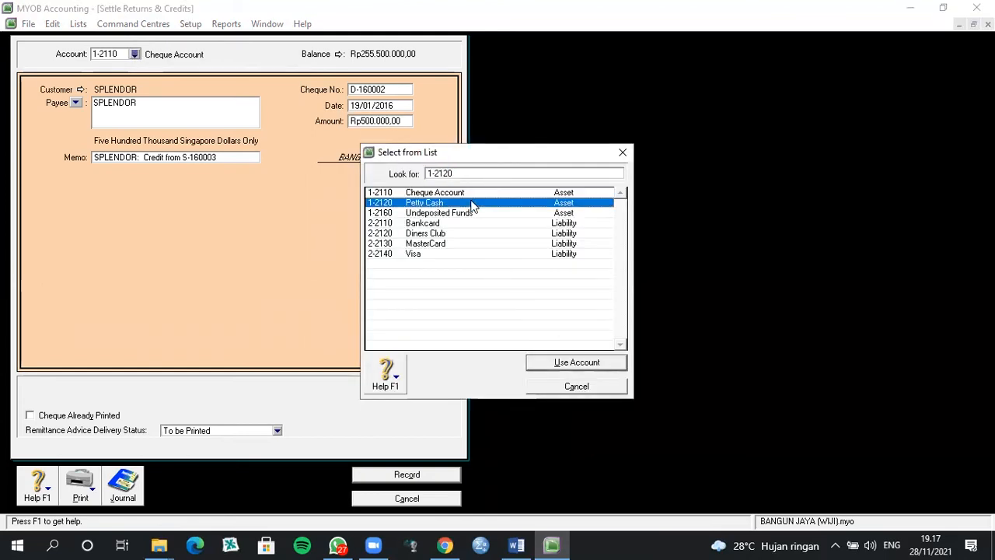
click(612, 362)
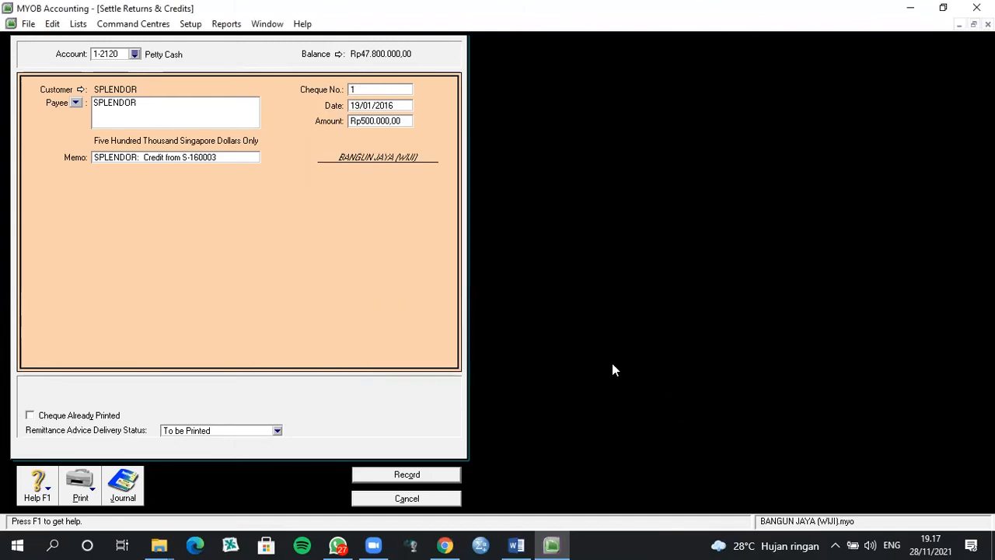
Set the Petty Cash refund's cheque number to D-160002, record the refund and return to the command centre.
click(366, 91)
text(D-169)
key(BackSpace)
text(0002)
key(Tab)
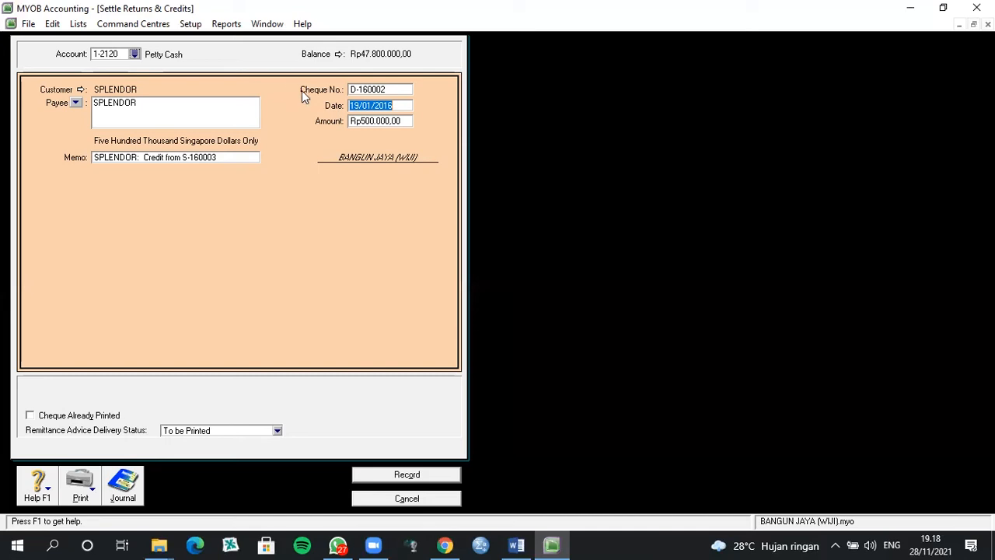
click(427, 483)
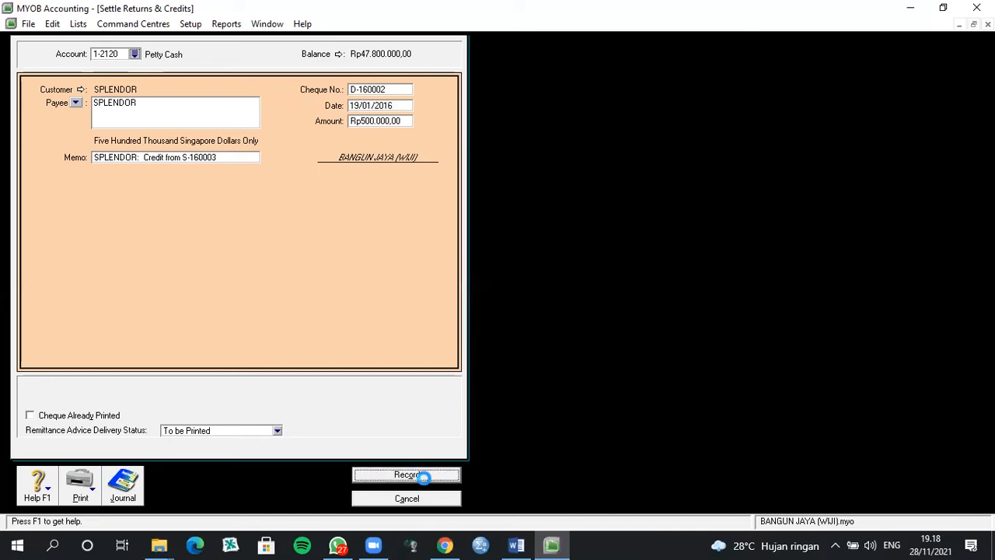
click(436, 498)
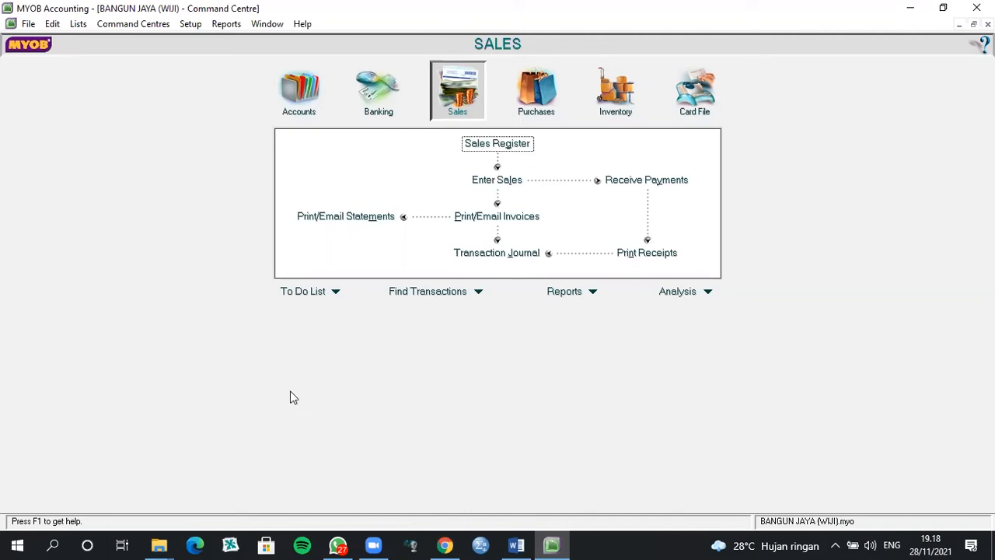
Start a Spend Money transaction from the Cheque Account for the employee card listed just after INTI ALAM.
click(379, 113)
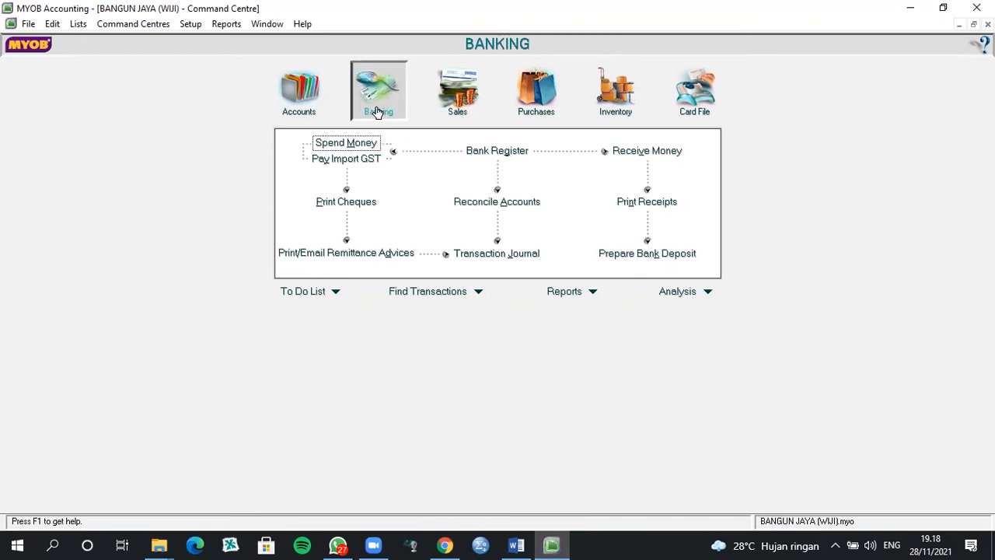
click(373, 143)
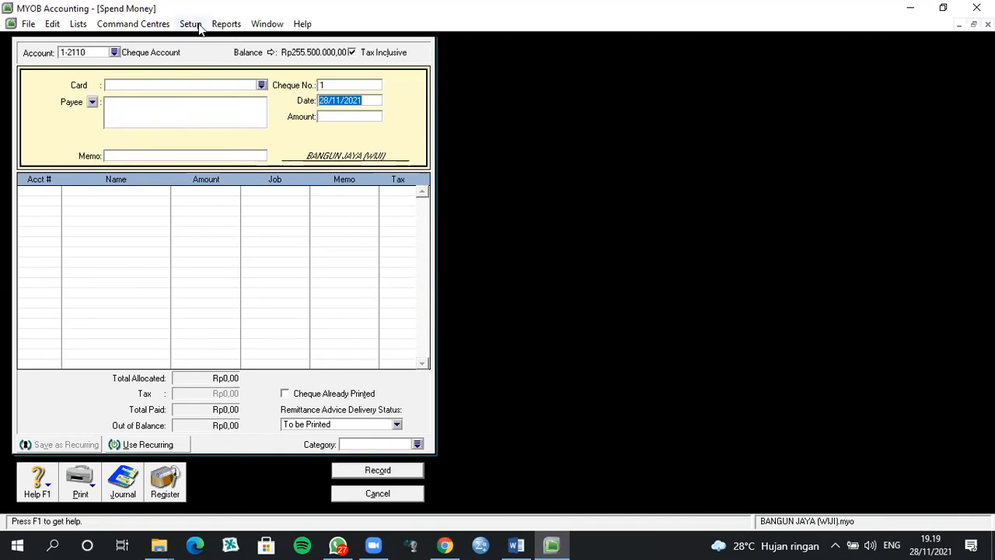
click(115, 53)
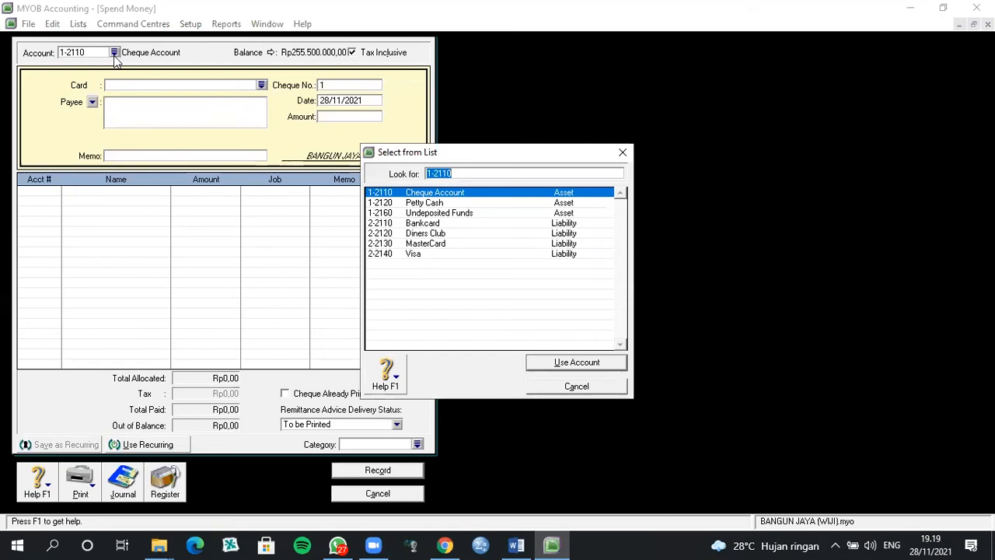
click(538, 388)
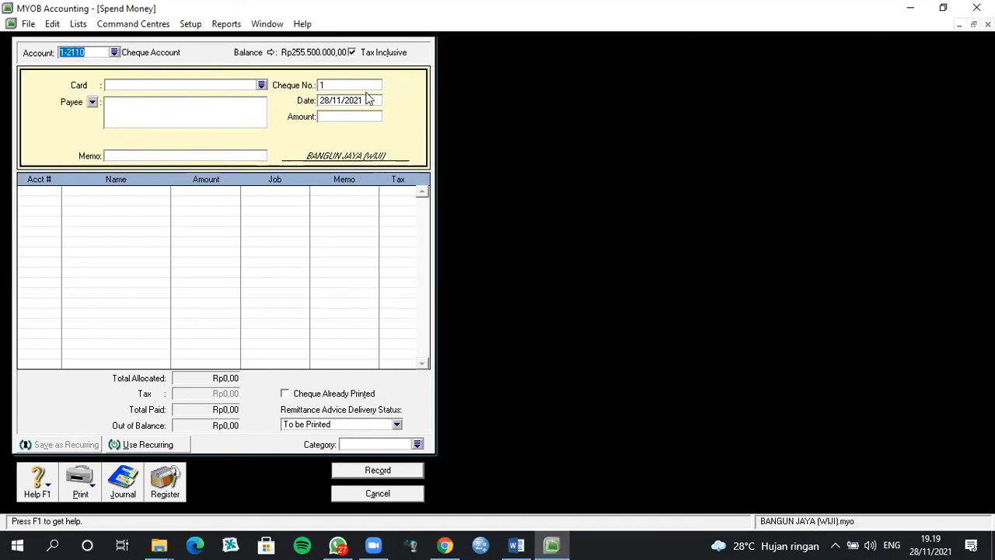
click(261, 86)
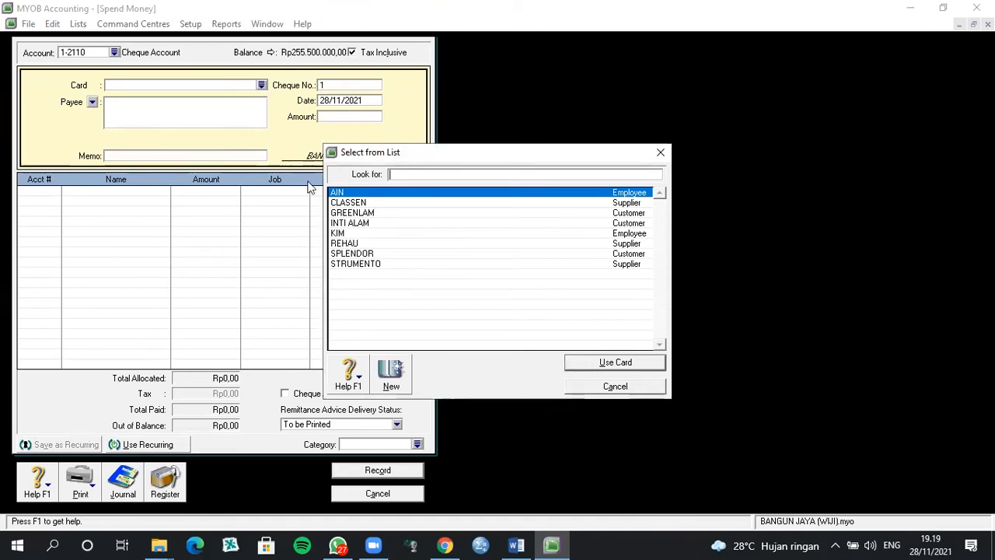
click(352, 235)
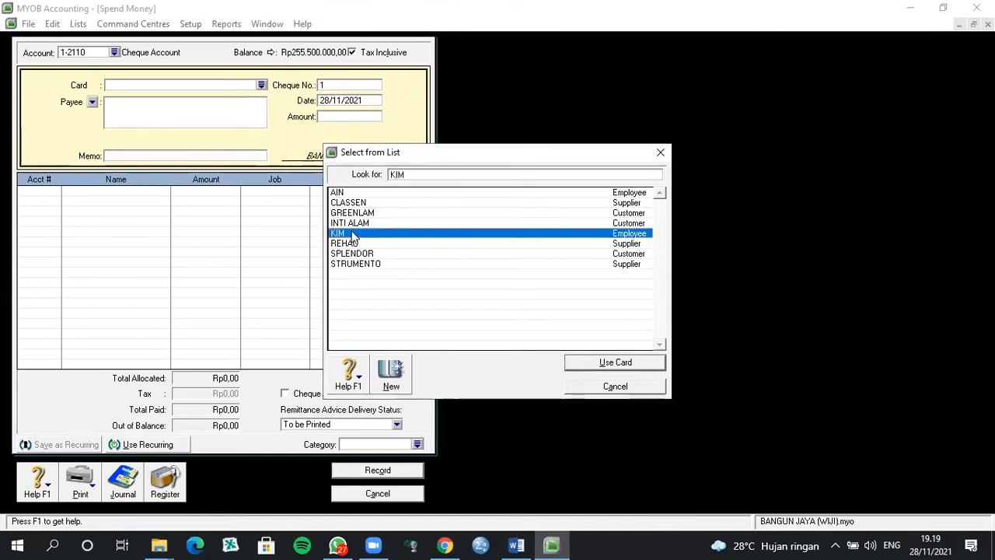
click(585, 365)
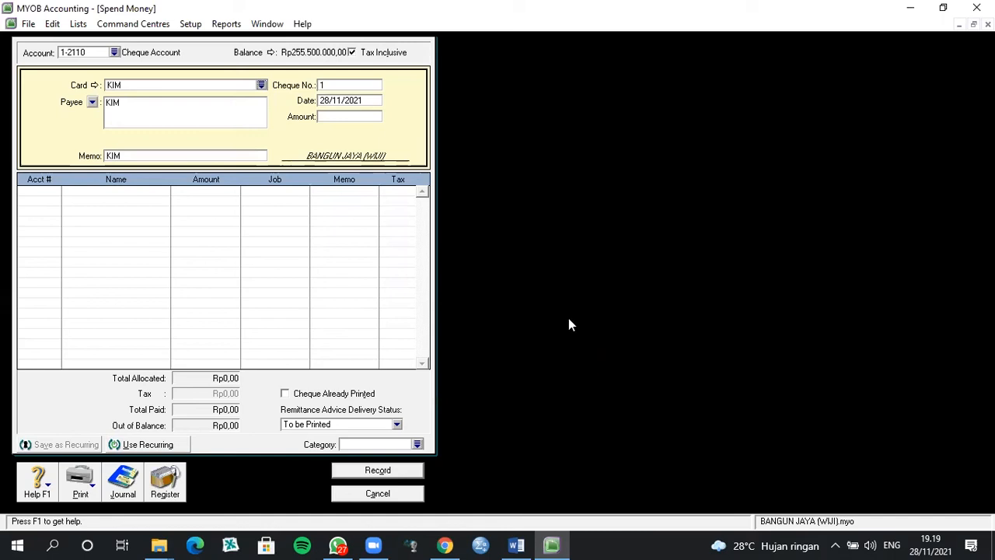
Fill in the payment with cheque number D-160003, date 23/01/2016 and amount 2000000.
click(374, 85)
text(D-160003)
key(Tab)
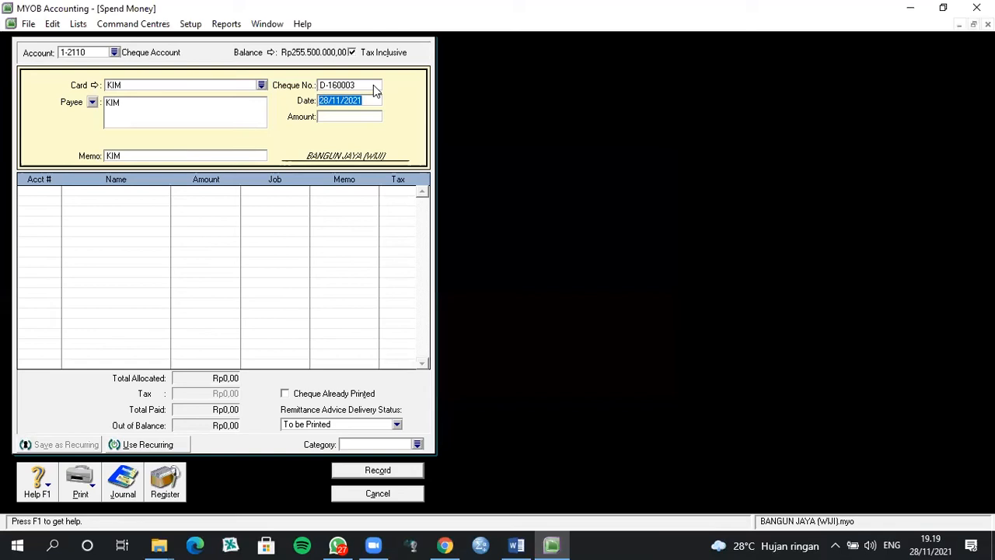
text(23/01/)
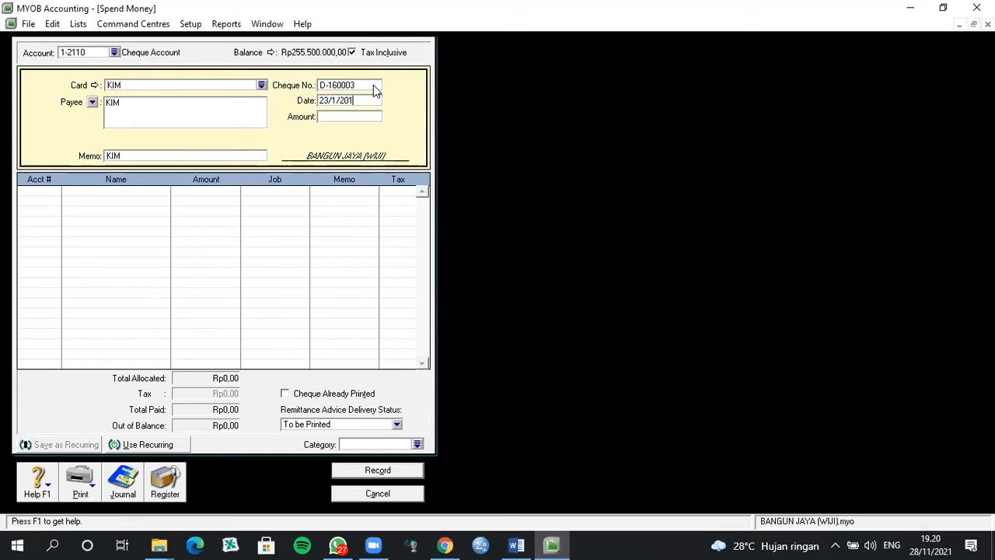
text(2016)
key(Tab)
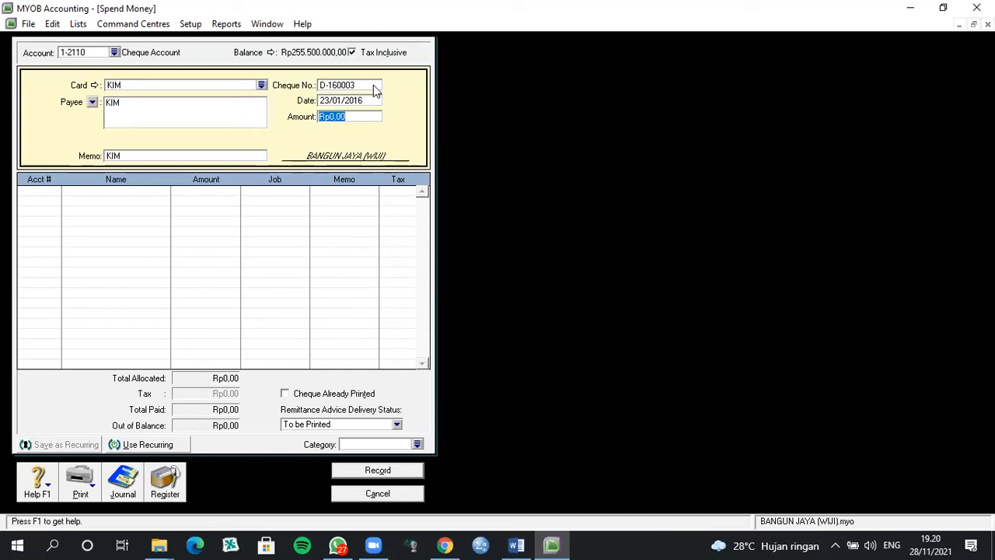
text(2000000)
key(Tab)
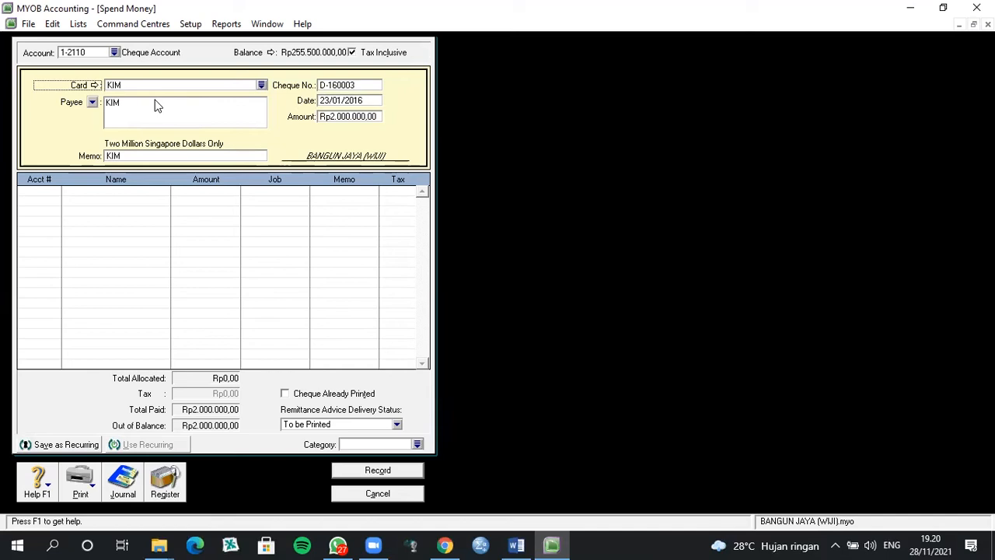
Allocate the full payment to expense account 6-4200 Postage on the first line.
click(45, 194)
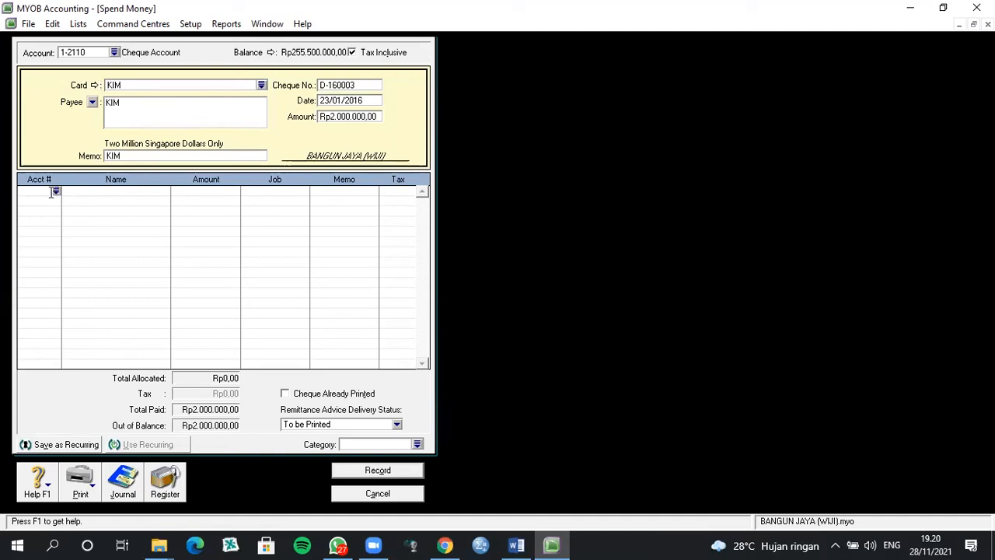
click(56, 192)
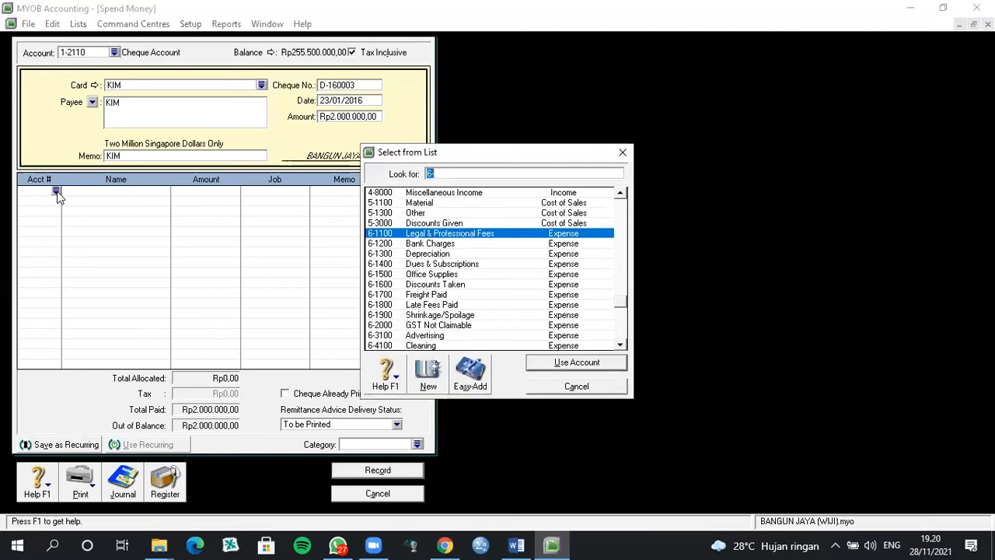
click(621, 344)
click(621, 344)
click(621, 345)
click(620, 345)
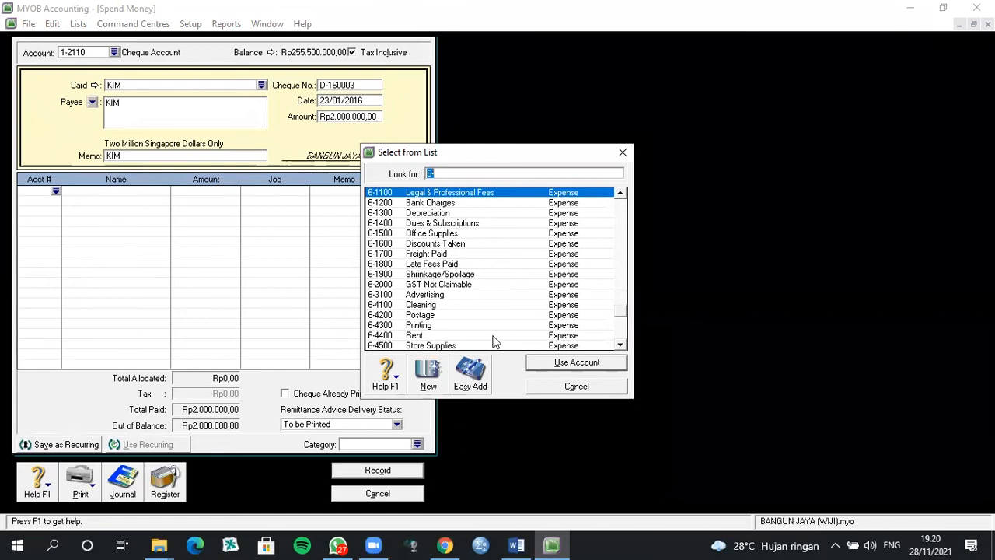
click(470, 319)
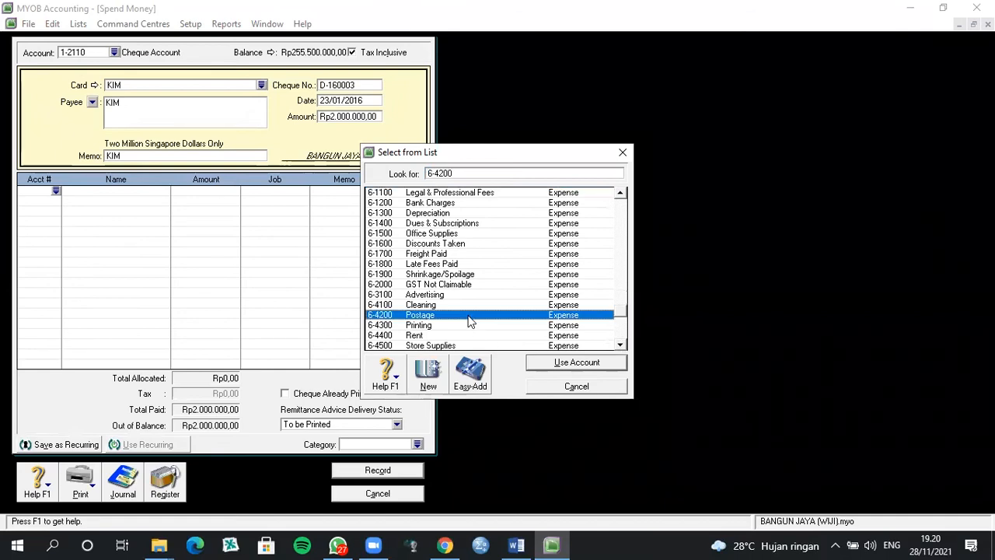
click(558, 363)
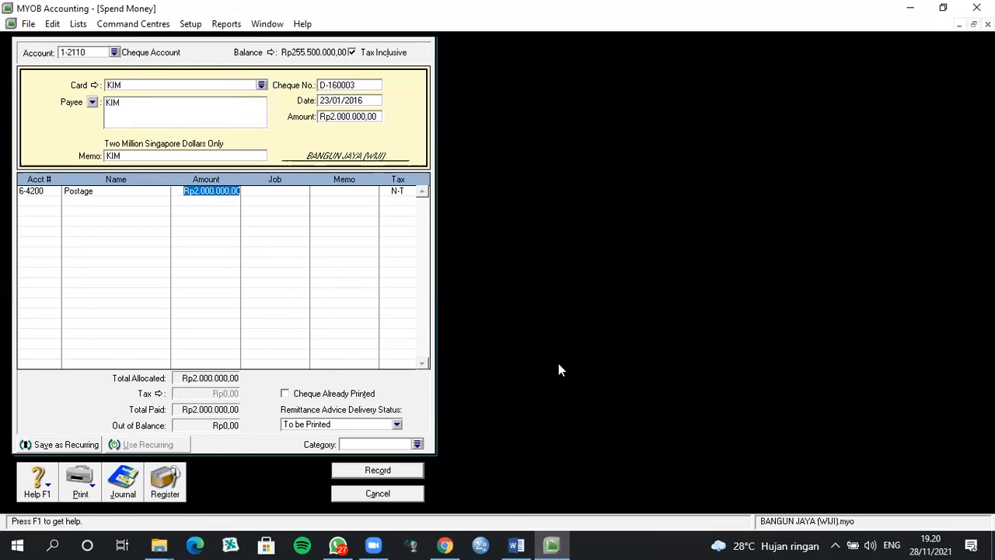
key(Tab)
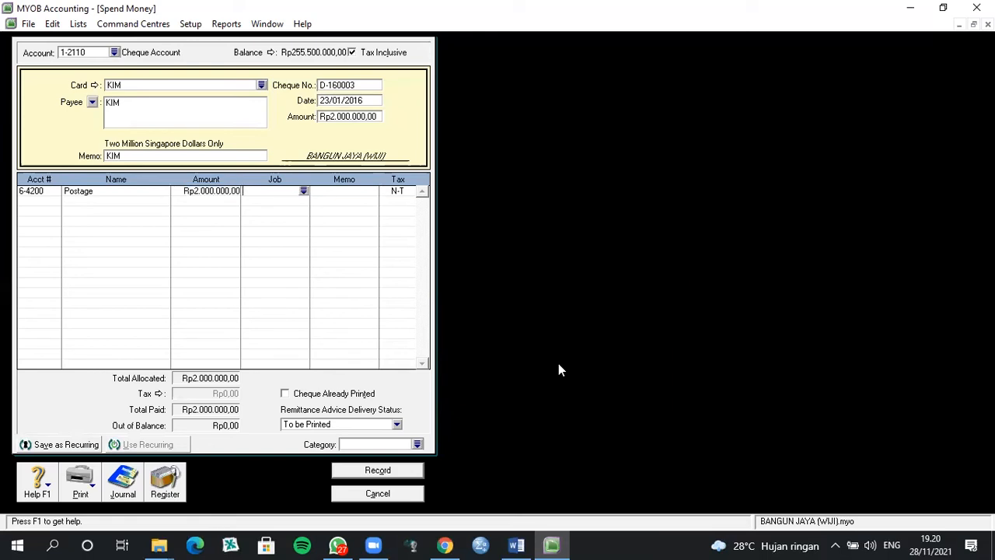
key(Return)
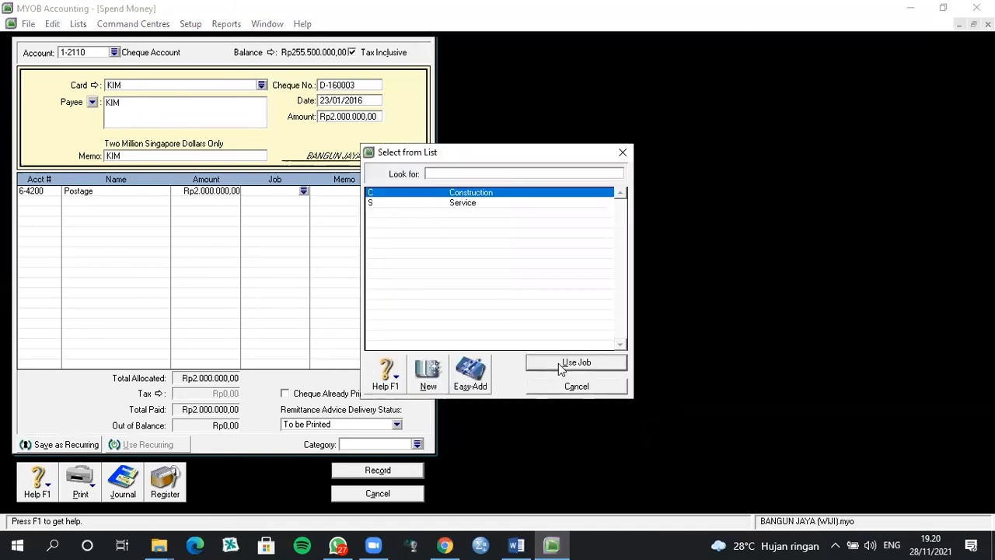
text(C)
click(612, 387)
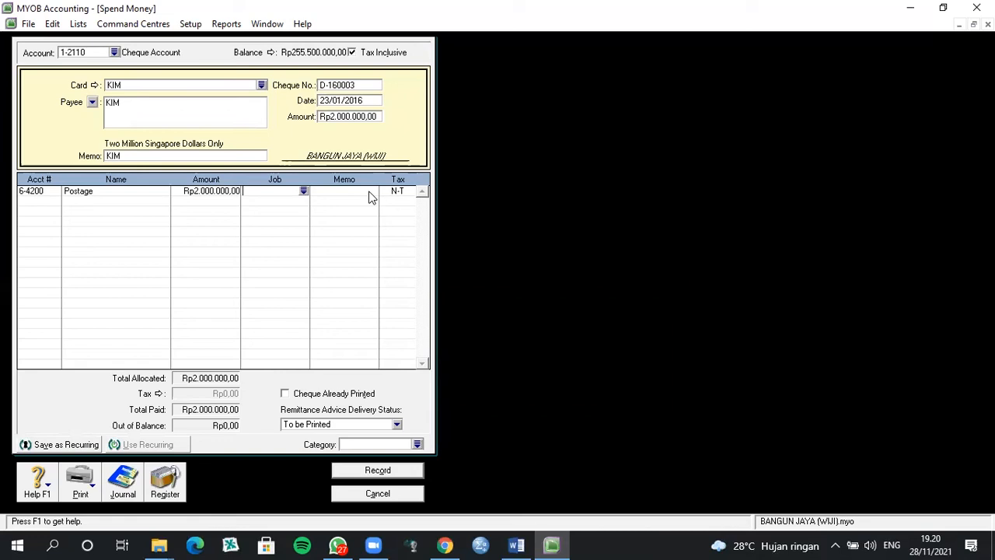
click(369, 198)
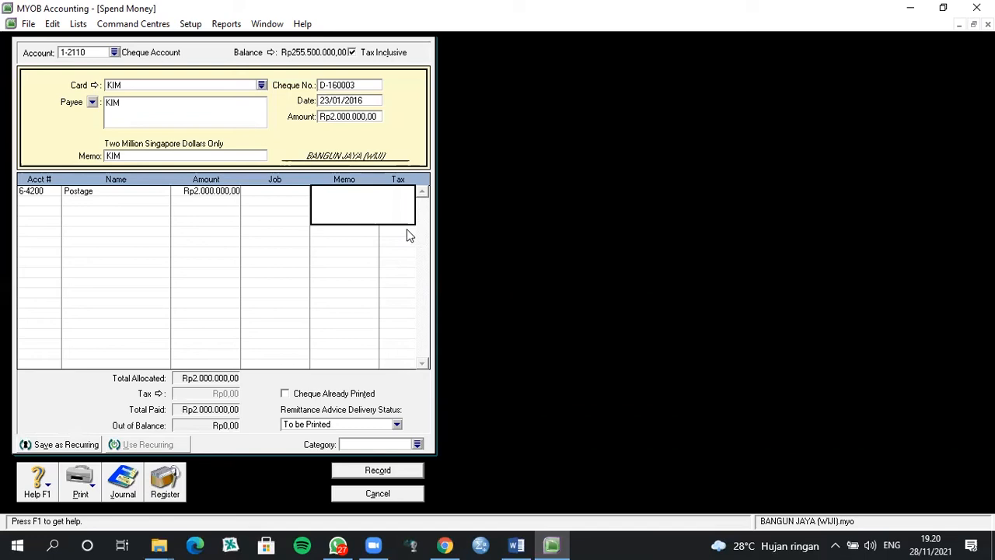
text(Q)
key(BackSpace)
key(Tab)
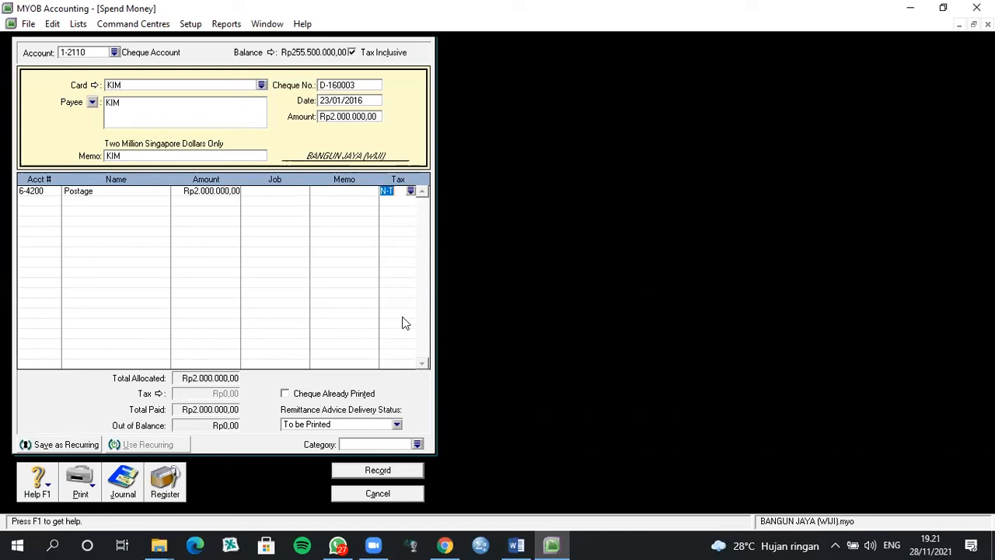
Assign category CLP (Cilacap) to the postage payment, record it without a job and return to the command centre.
click(417, 444)
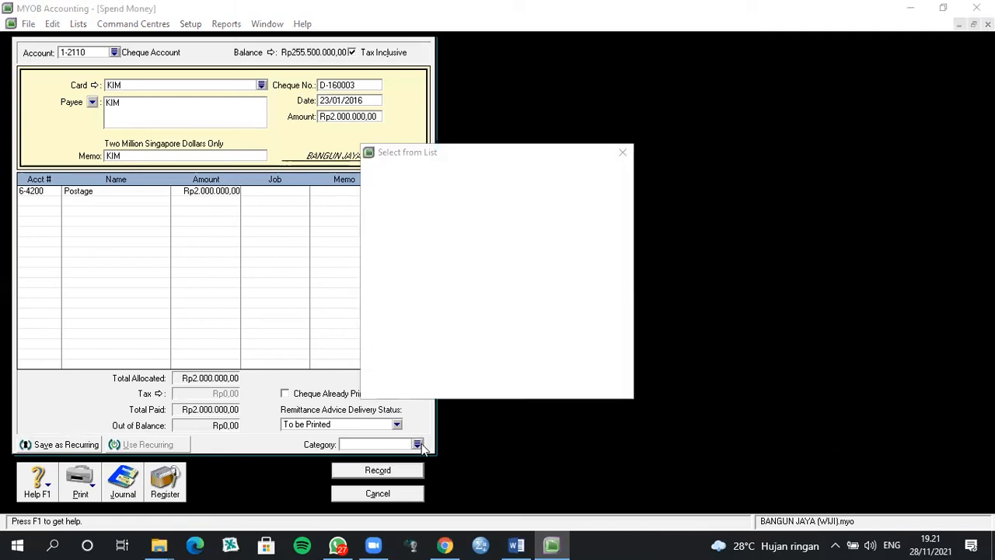
click(495, 193)
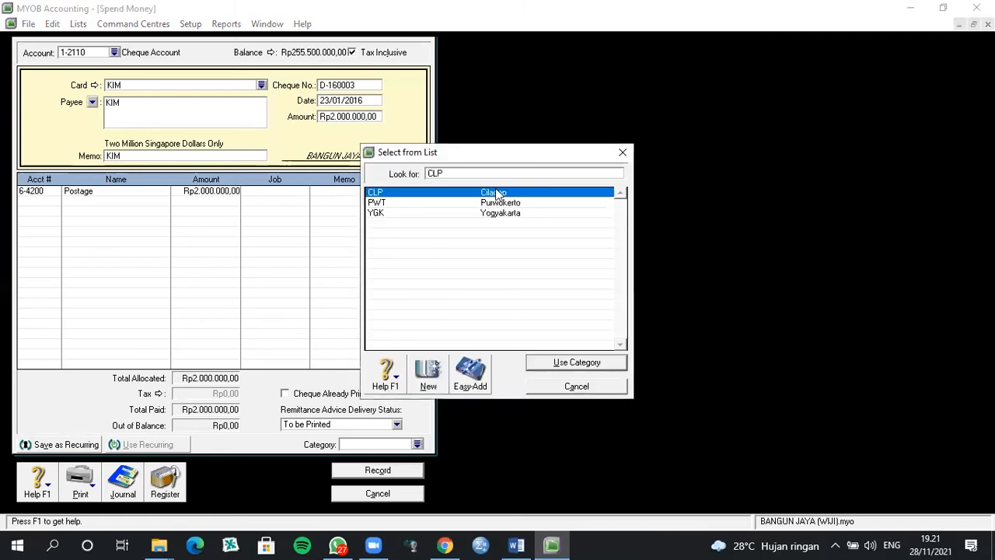
click(570, 363)
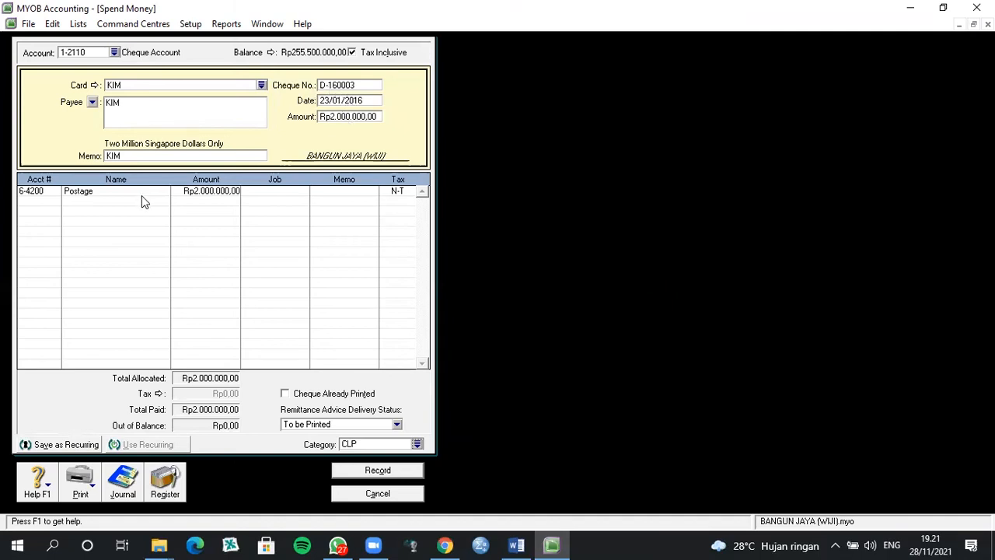
click(361, 472)
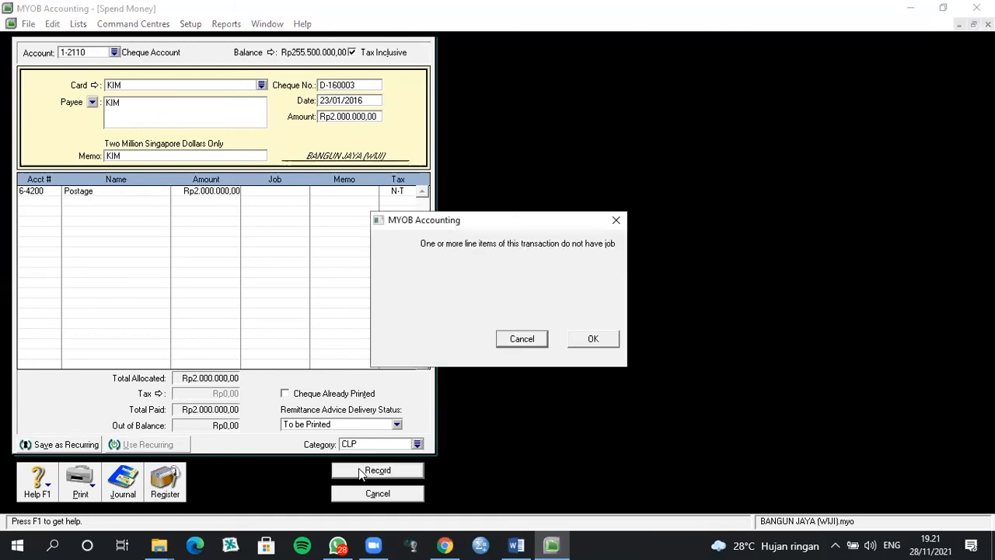
click(599, 343)
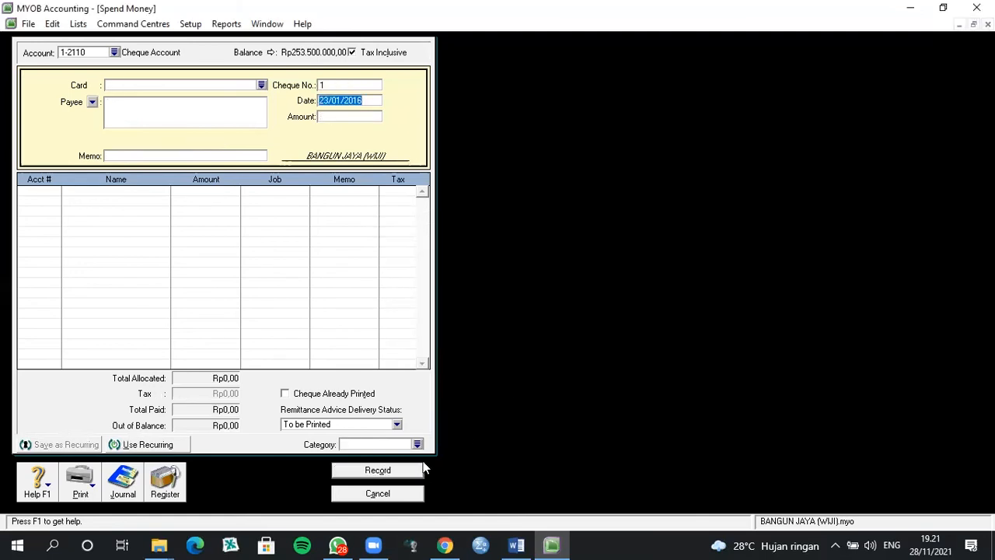
click(377, 494)
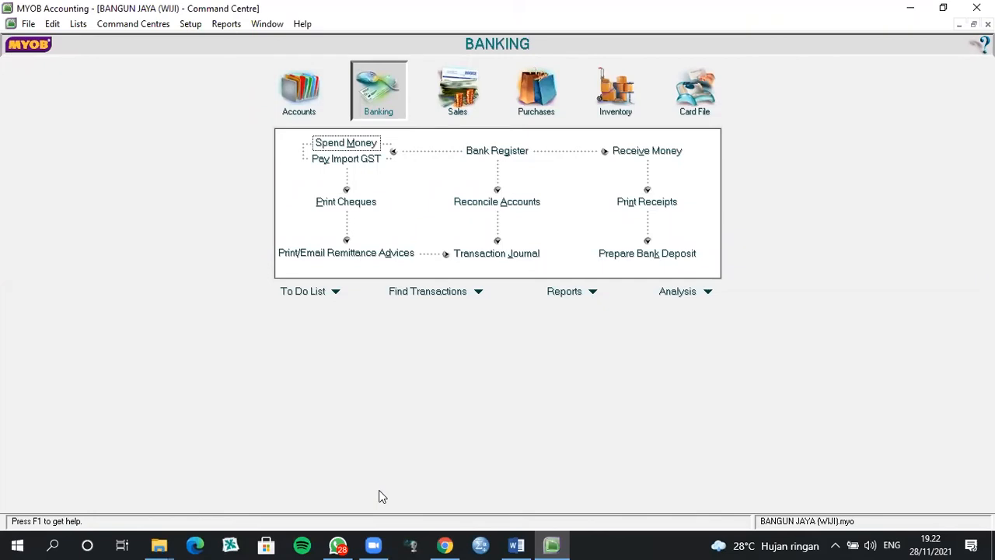
Start a Receive Money transaction into the Cheque Account with the first employee card in the list as payor.
click(638, 156)
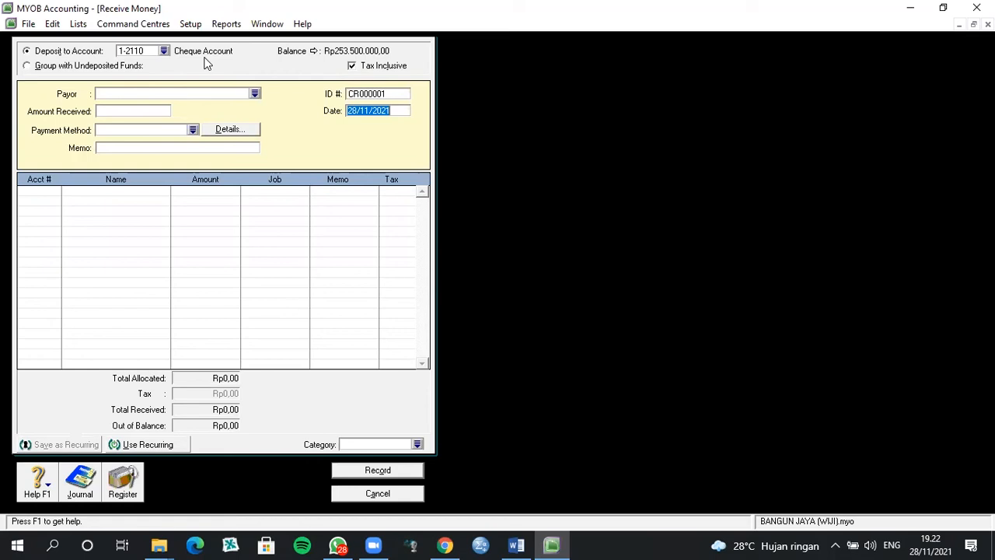
click(256, 93)
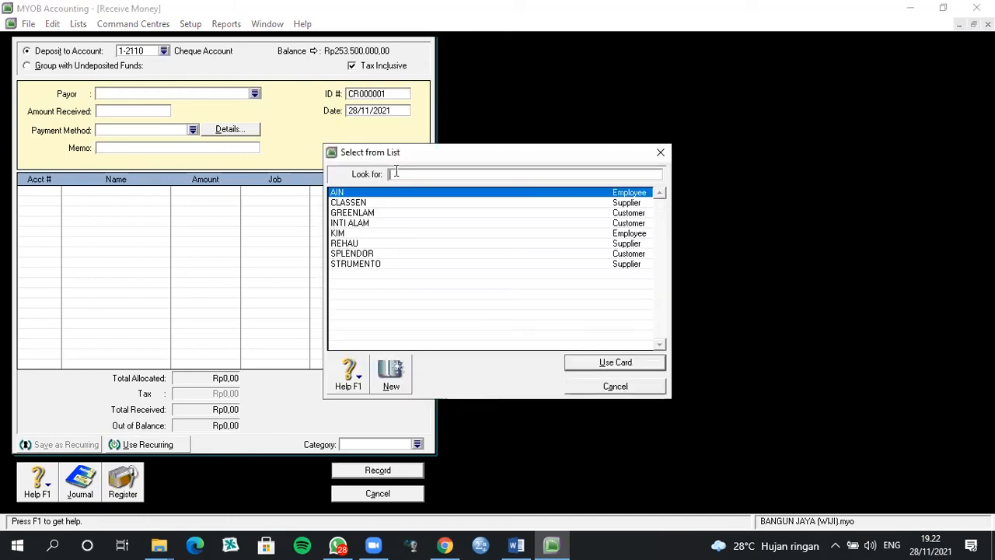
text(AIN)
click(599, 363)
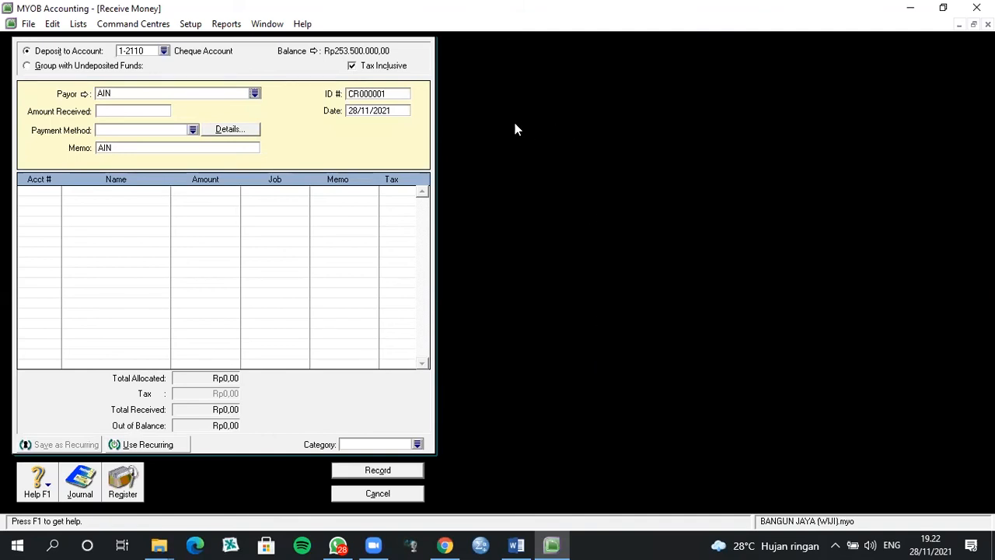
Fill in the receipt with ID R-160002, date 28/01/2016 and amount received 160000.
click(359, 94)
text(R-60002)
key(Tab)
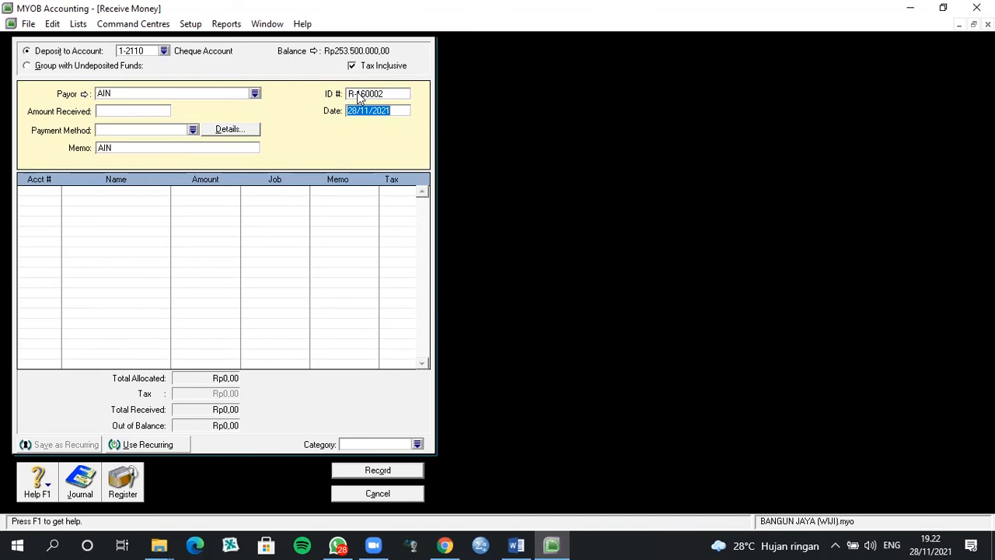
text(28/1/2016)
key(Tab)
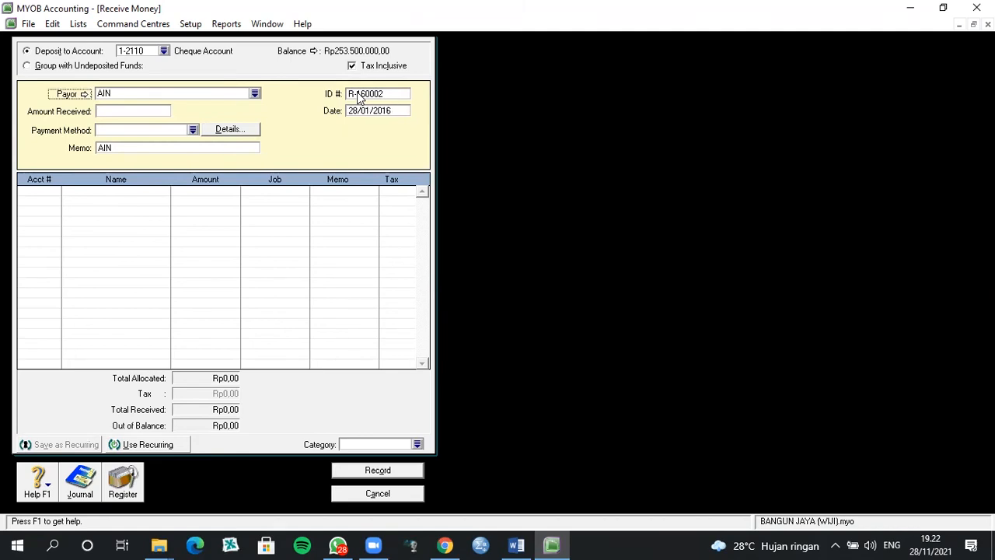
click(135, 111)
text(160.000)
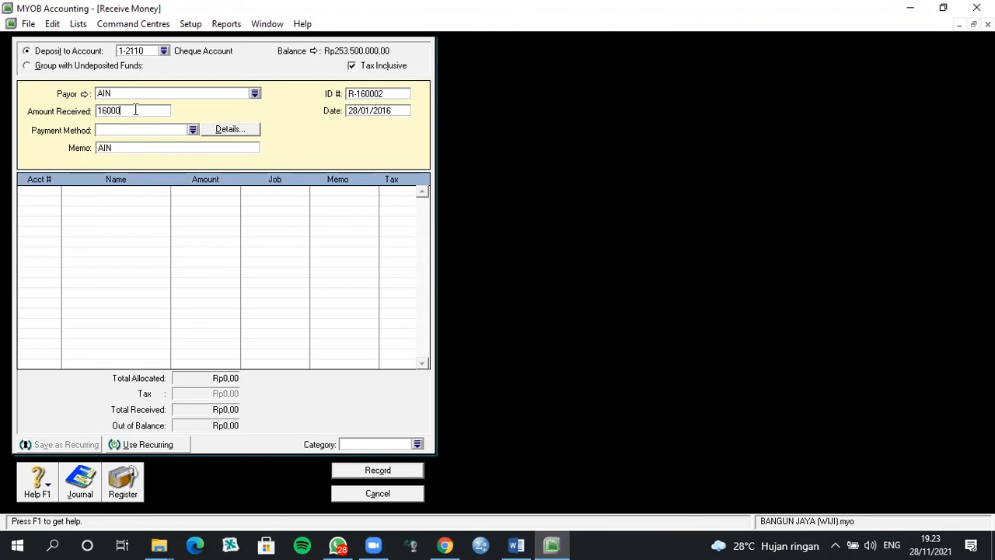
key(Tab)
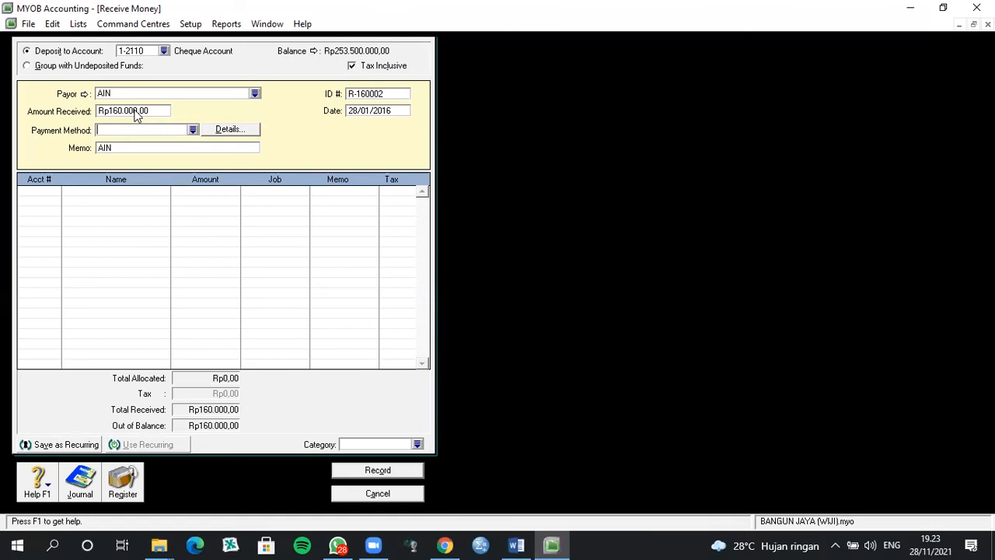
Allocate 175000 to account 8-2000 Interest Income on the receipt's first line.
click(48, 191)
text(4)
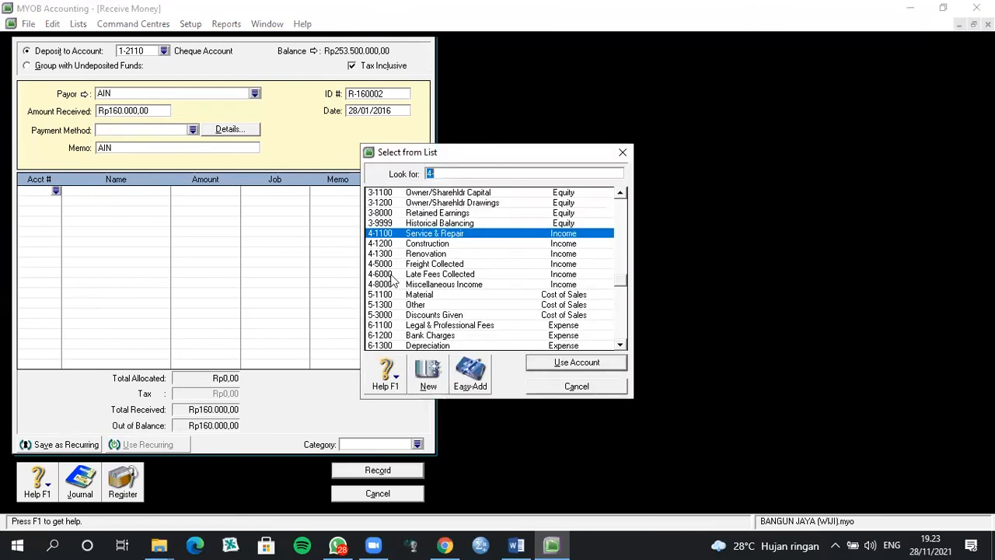
scroll(622, 347, down, 4)
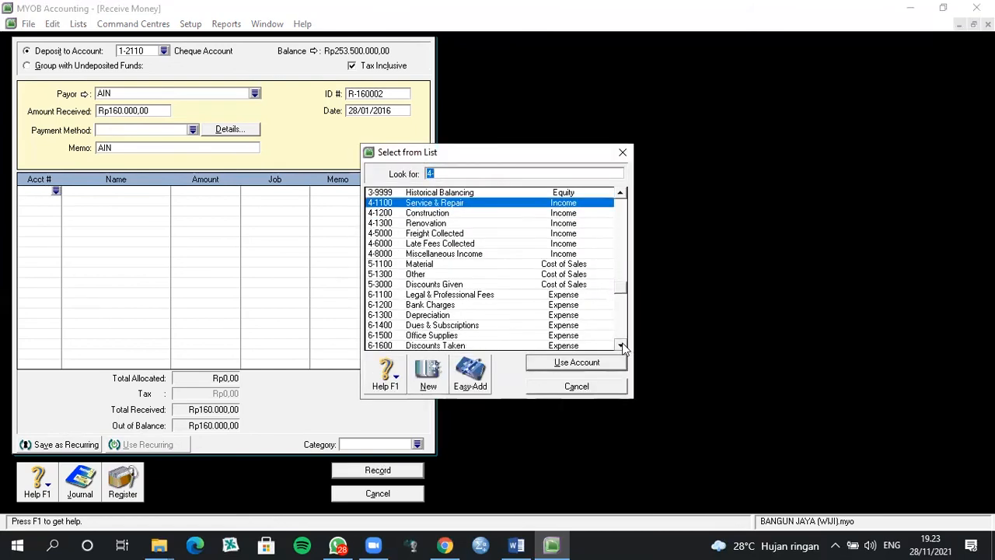
scroll(622, 347, down, 4)
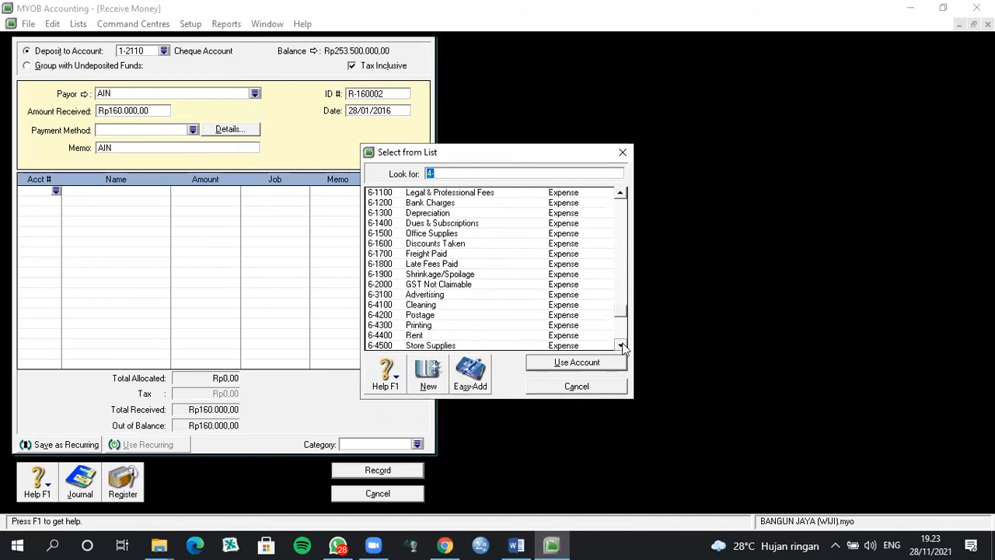
scroll(623, 346, down, 1)
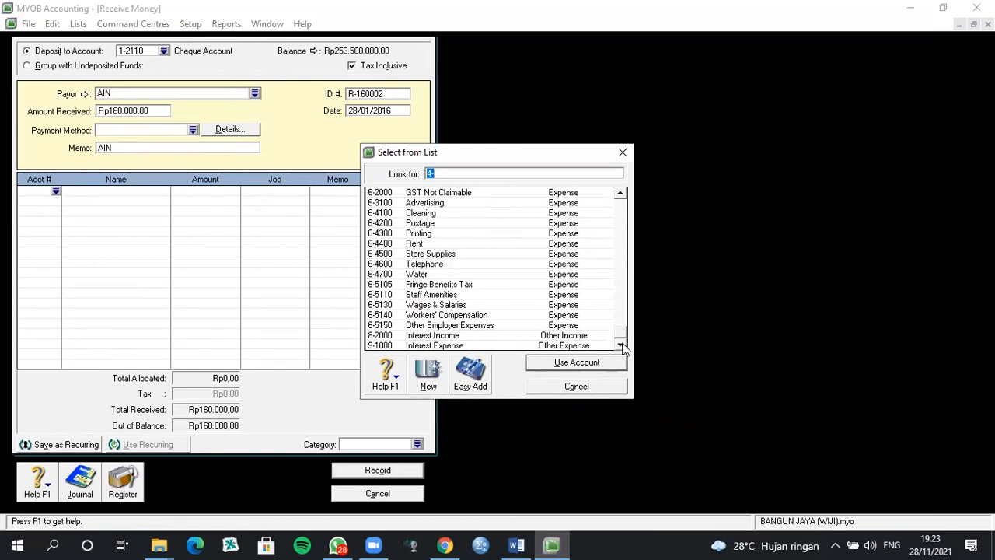
click(548, 335)
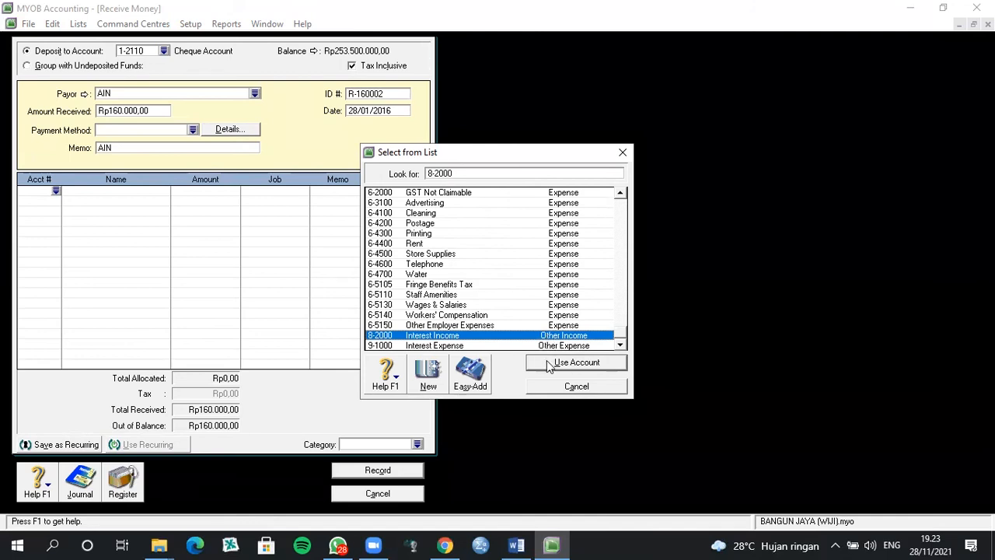
click(576, 362)
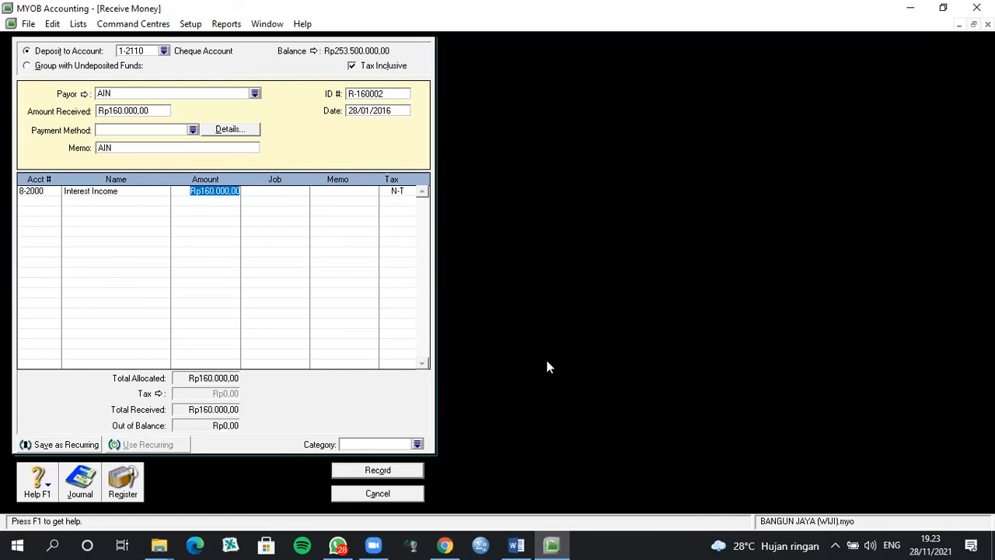
text(175000)
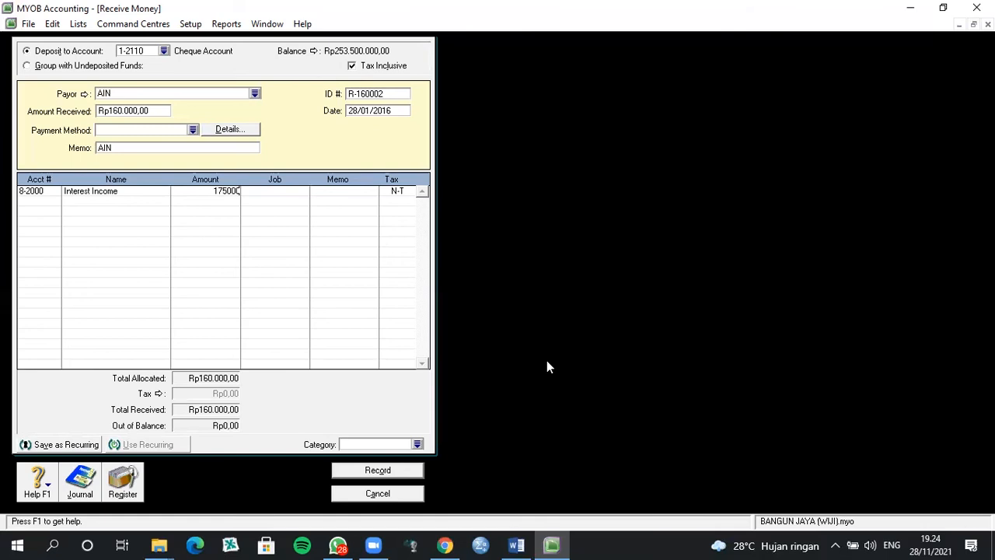
key(Return)
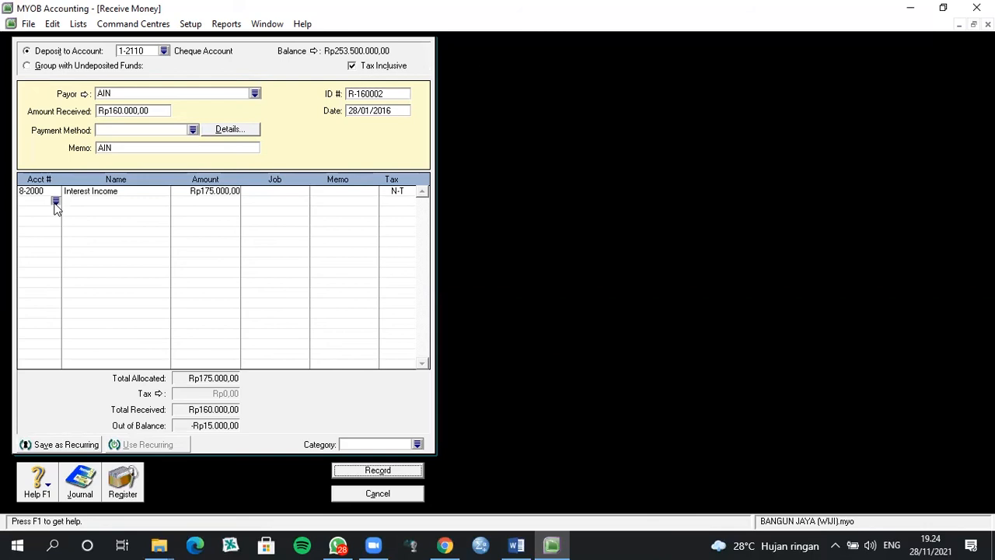
Add a second receipt line for expense account 6-1200 Bank Charges with the balancing amount of -15000.
text(4)
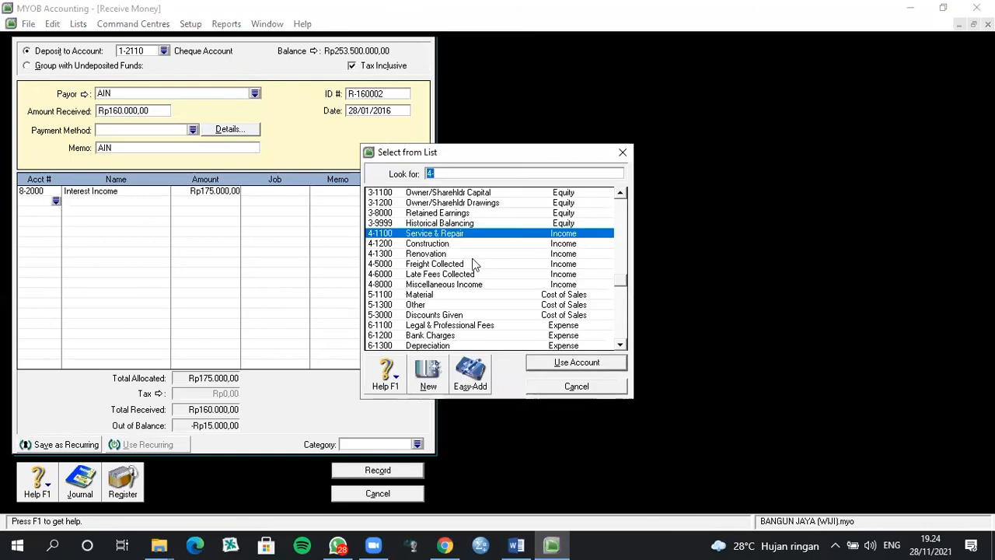
click(440, 337)
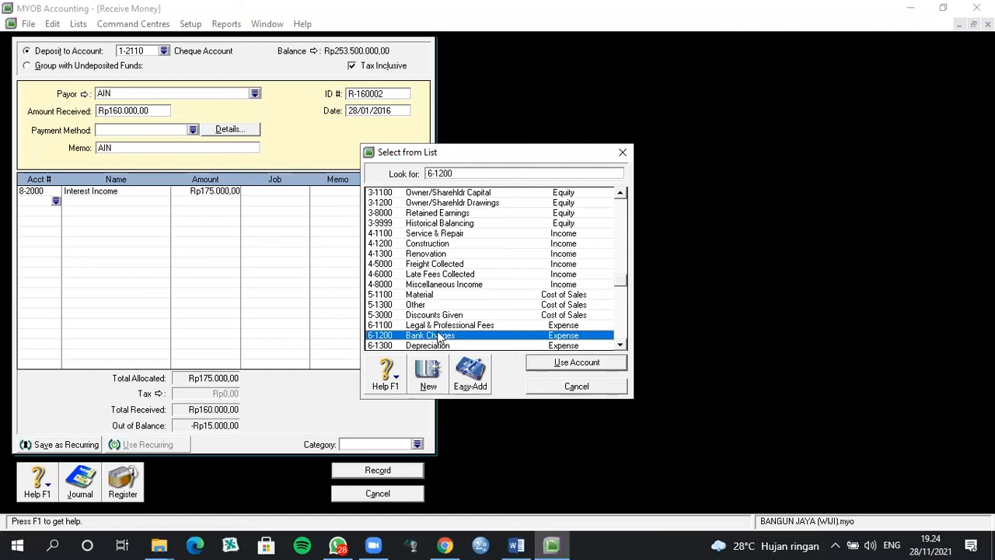
click(555, 363)
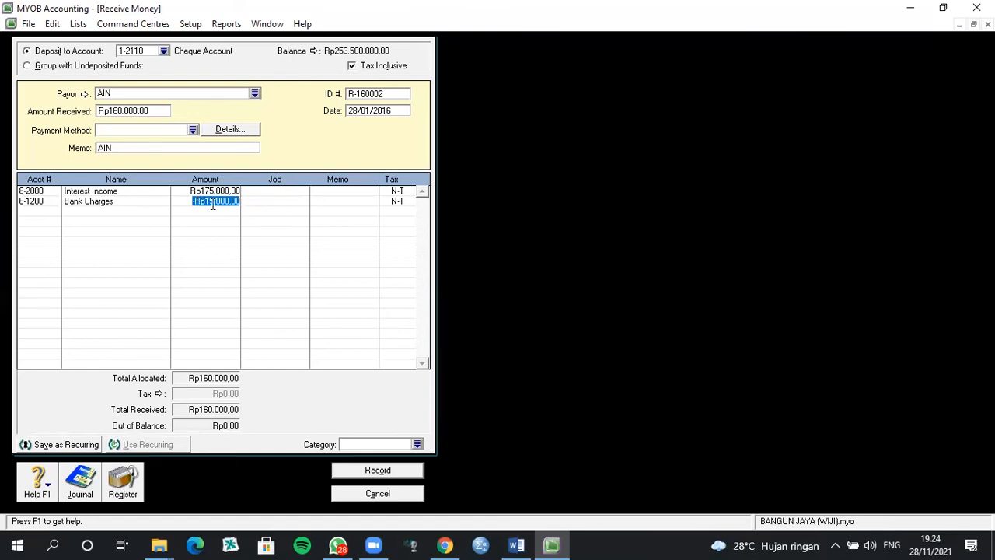
key(Return)
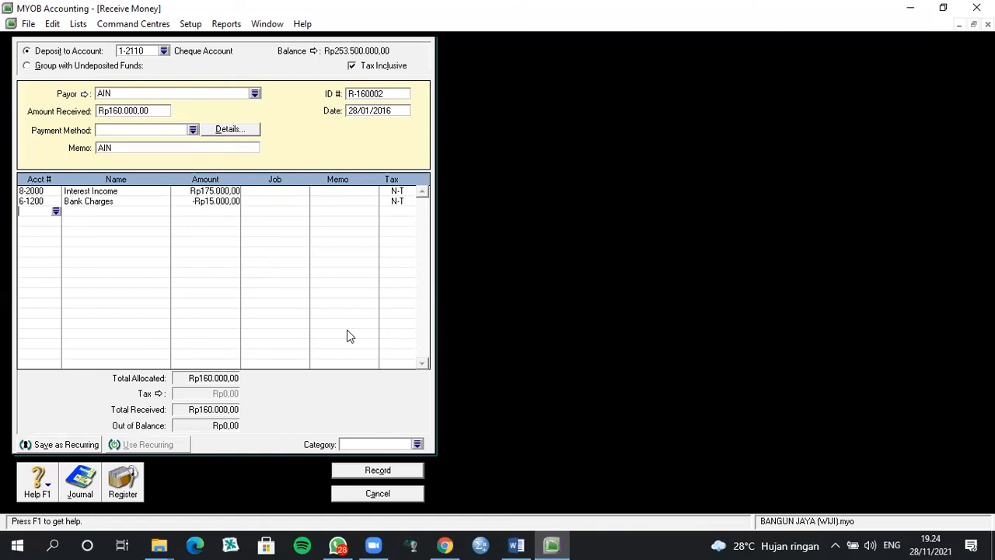
Assign category CLP (Cilacap) to the interest receipt, record it without jobs and return to the command centre.
click(417, 443)
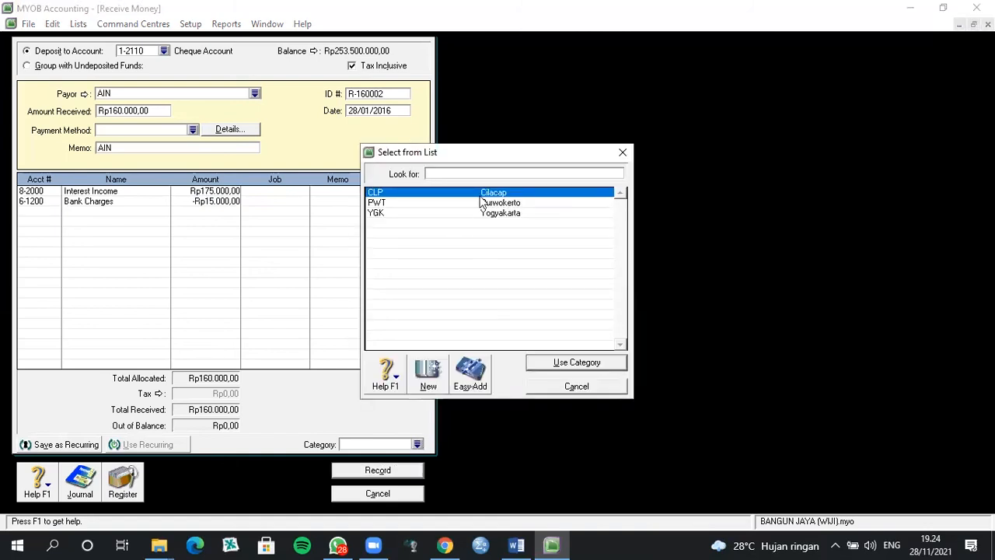
click(478, 193)
click(590, 362)
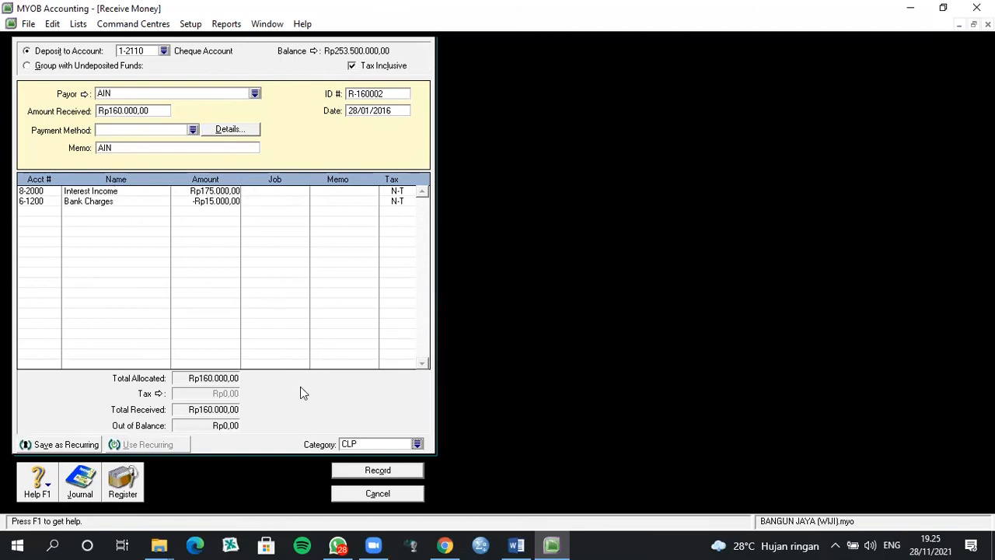
click(375, 468)
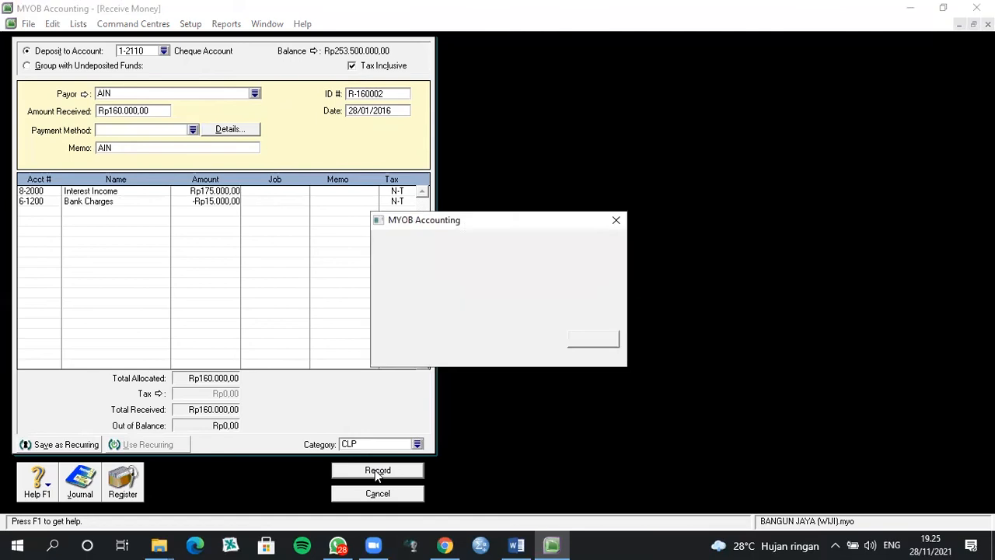
click(594, 339)
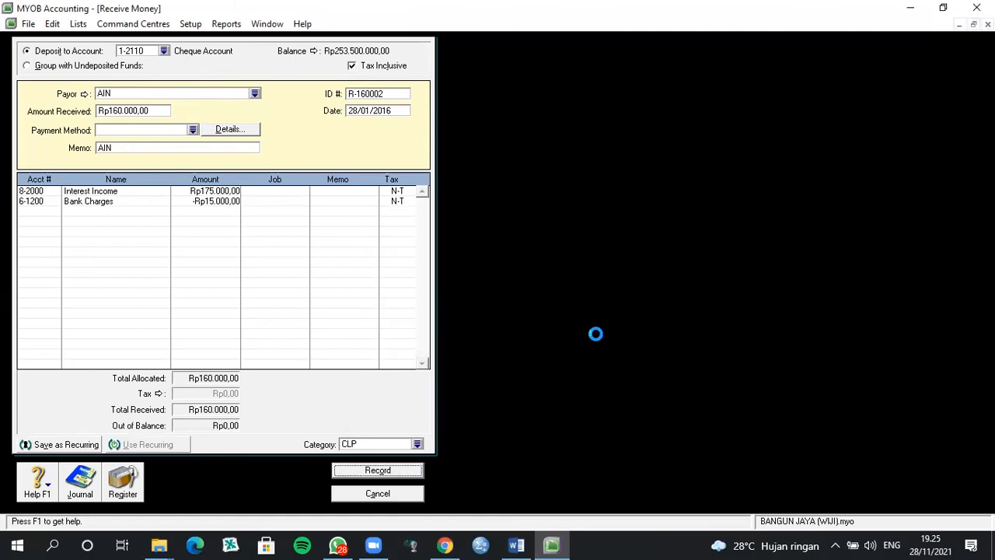
click(410, 494)
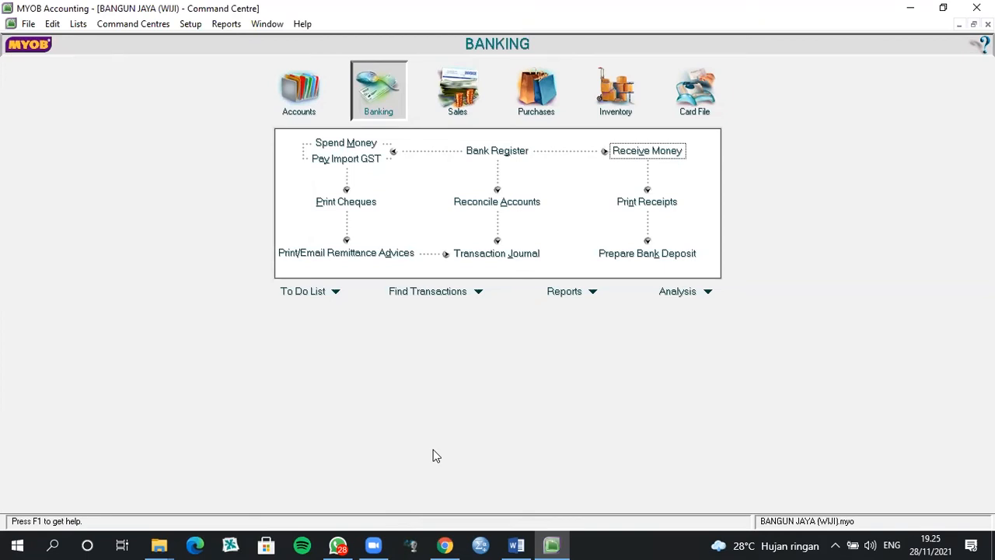
Start reconciling account 1-2110 Cheque Account with the bank statement date 31/01/2016.
click(481, 207)
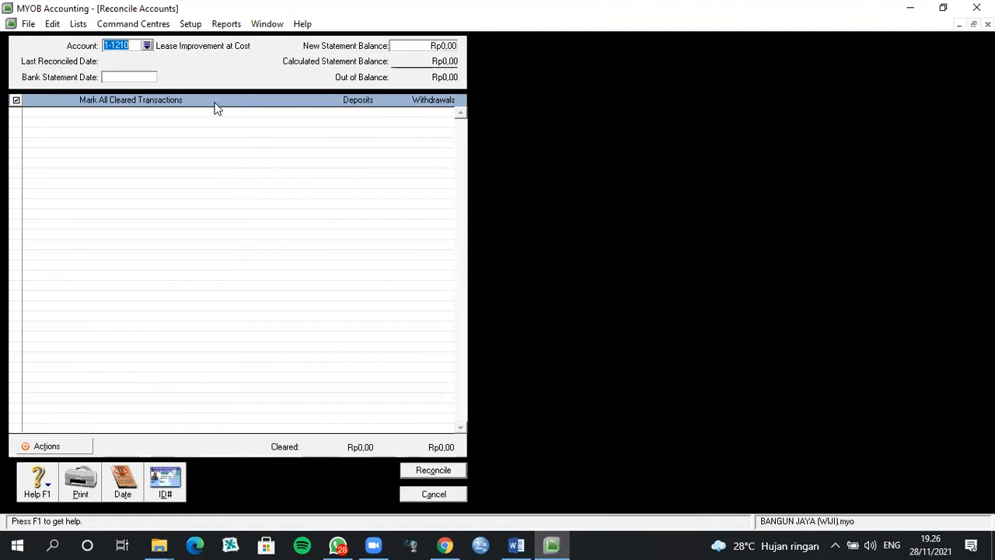
click(147, 47)
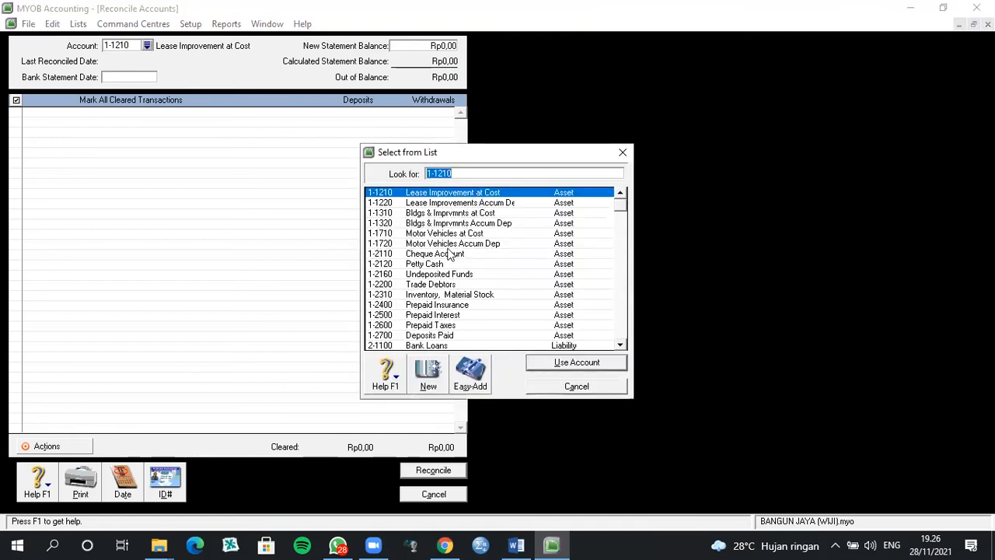
click(449, 255)
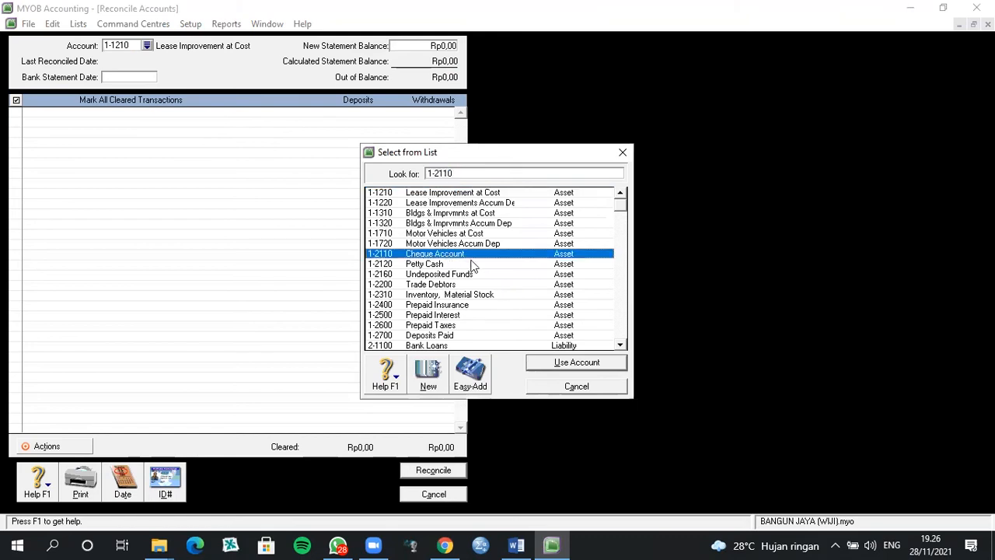
click(603, 363)
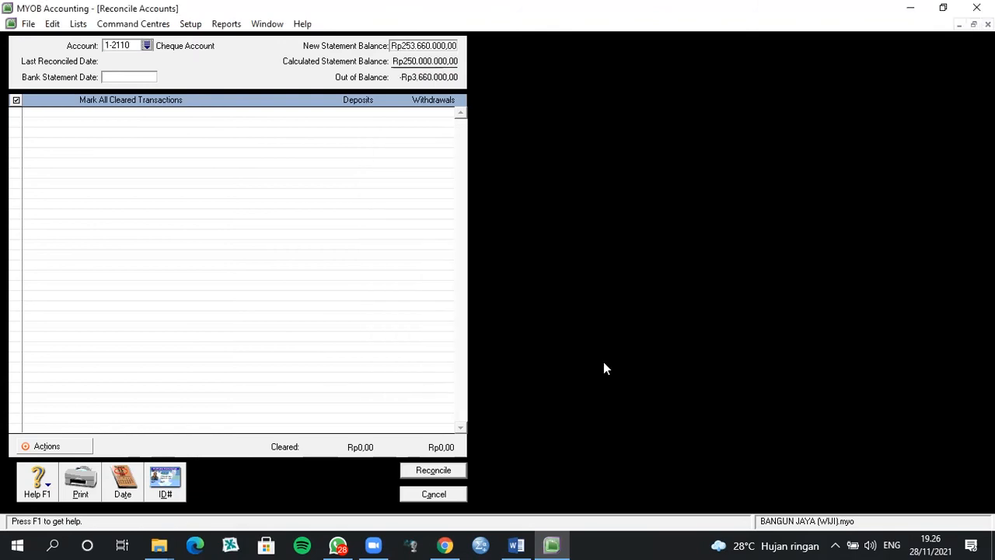
click(142, 77)
text(31/1/2016)
key(Tab)
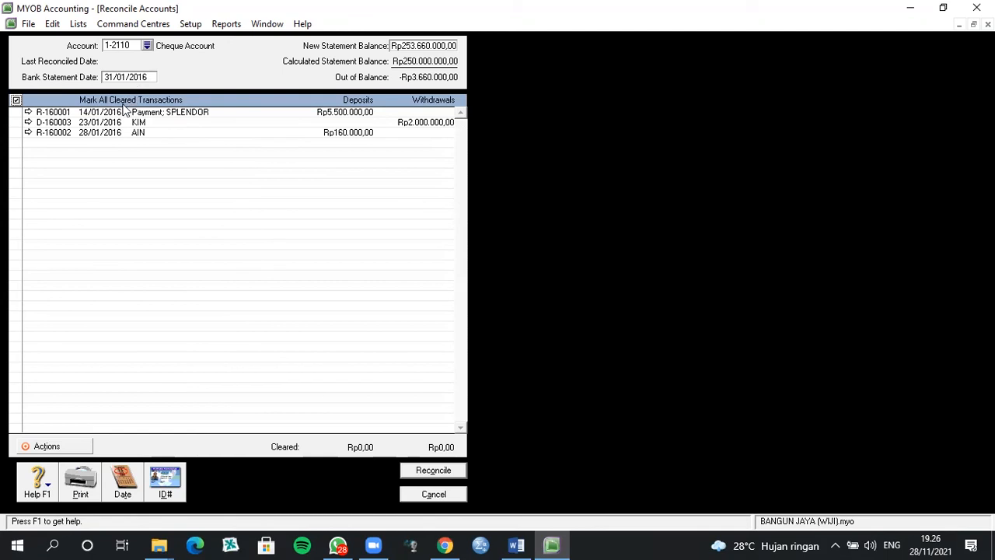
Mark all listed Cheque Account transactions as cleared, reconcile the account and close the reconciliation.
click(16, 101)
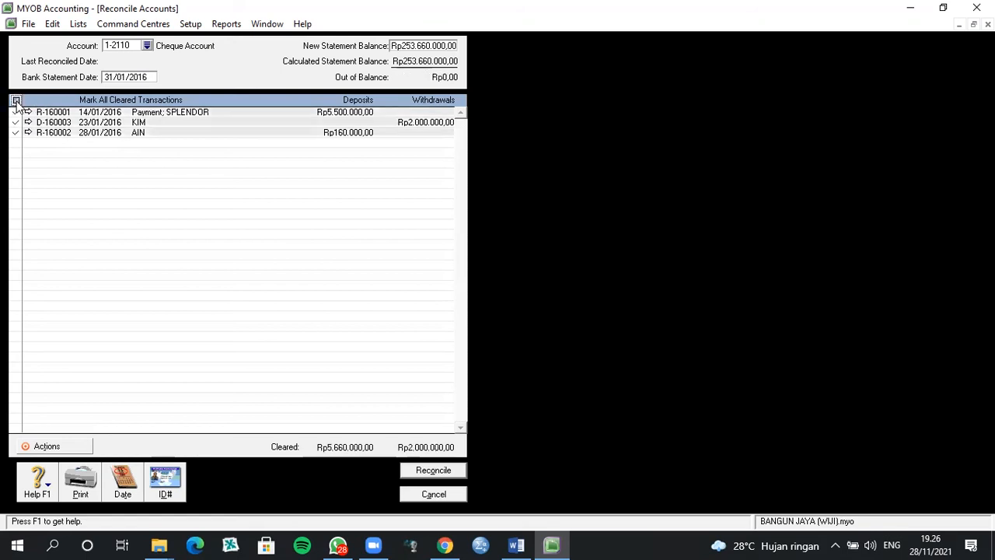
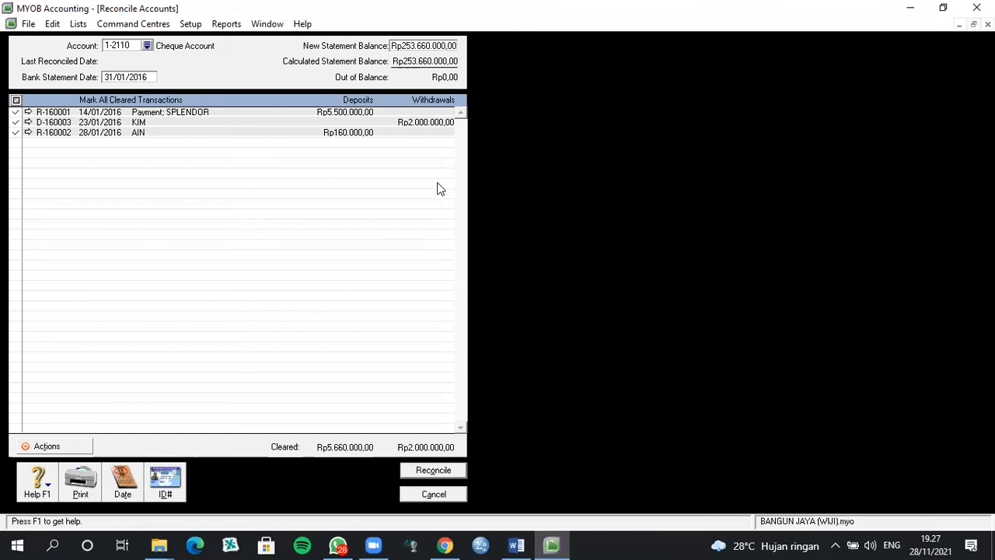
click(438, 473)
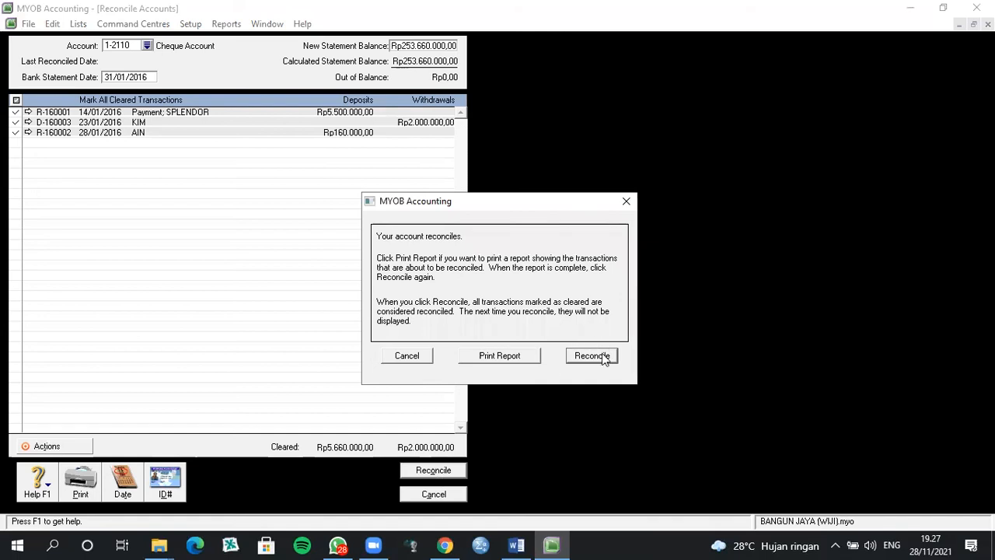
click(592, 356)
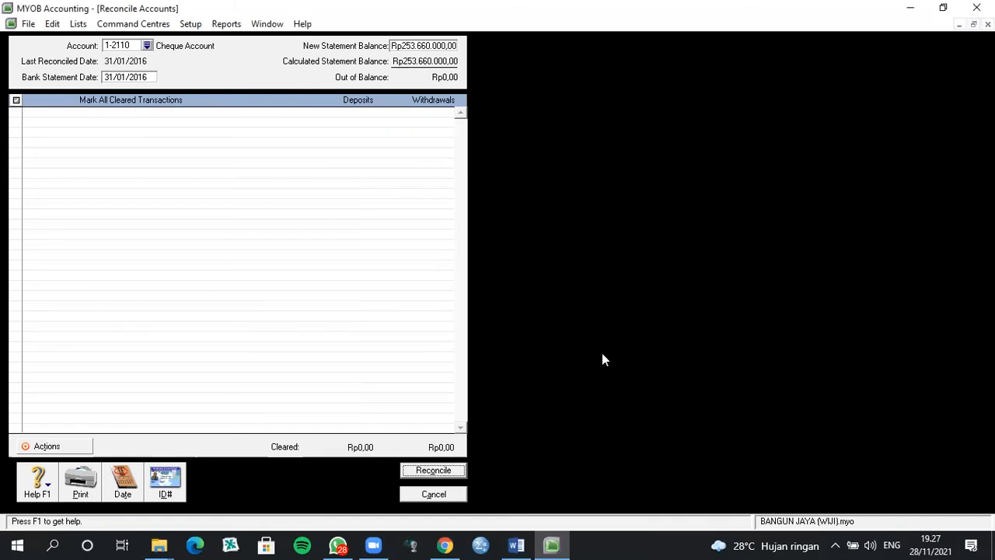
click(434, 494)
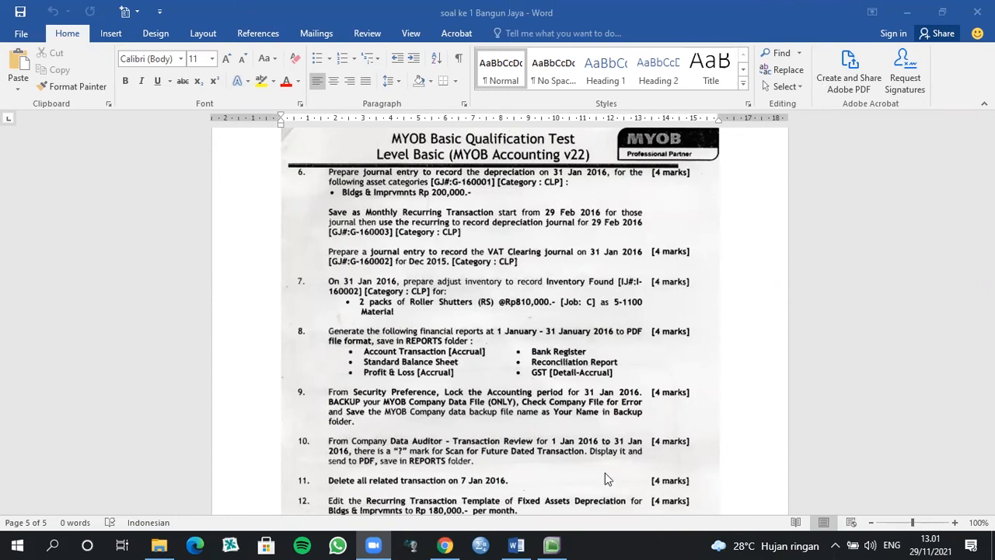
Switch from Word to MYOB Accounting and open a new general journal entry in a maximized window.
click(553, 544)
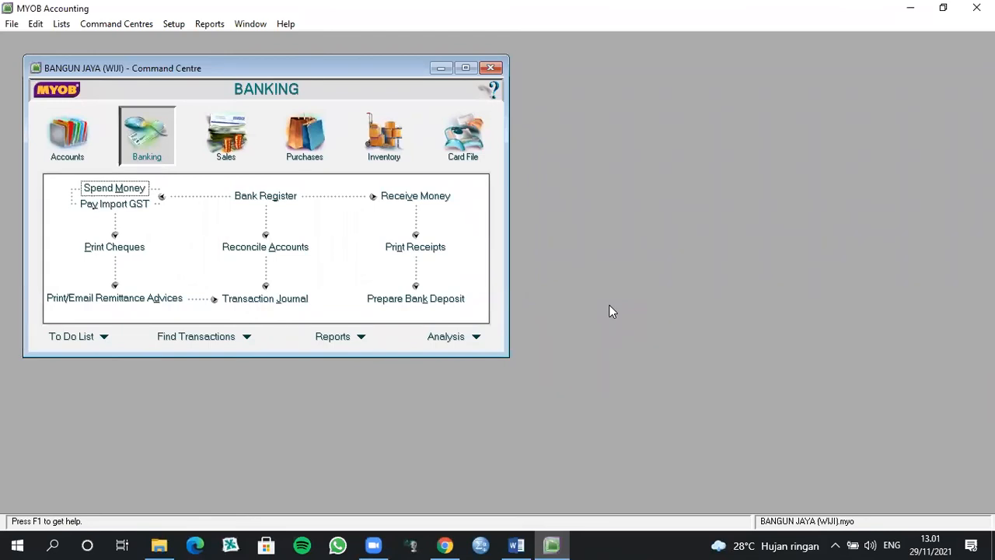
click(78, 143)
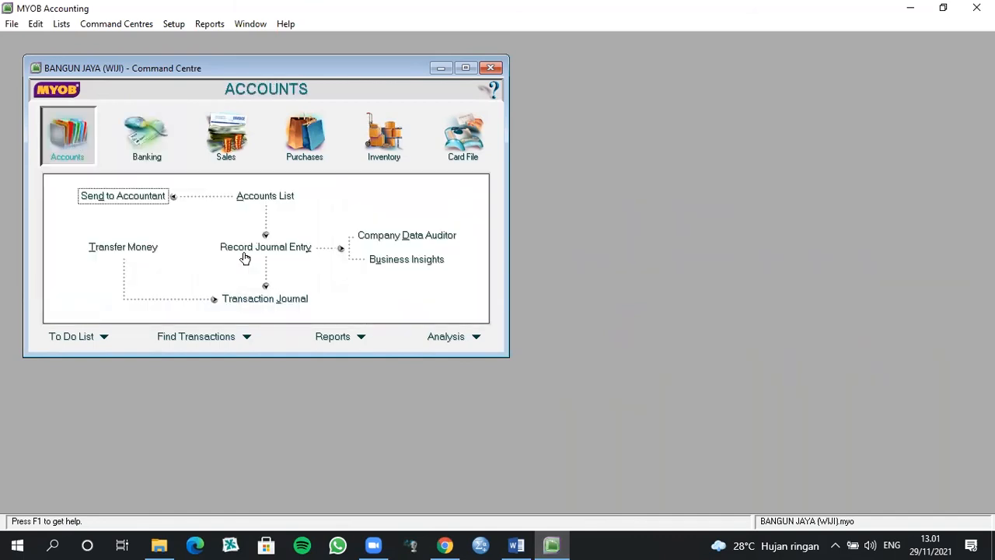
click(281, 247)
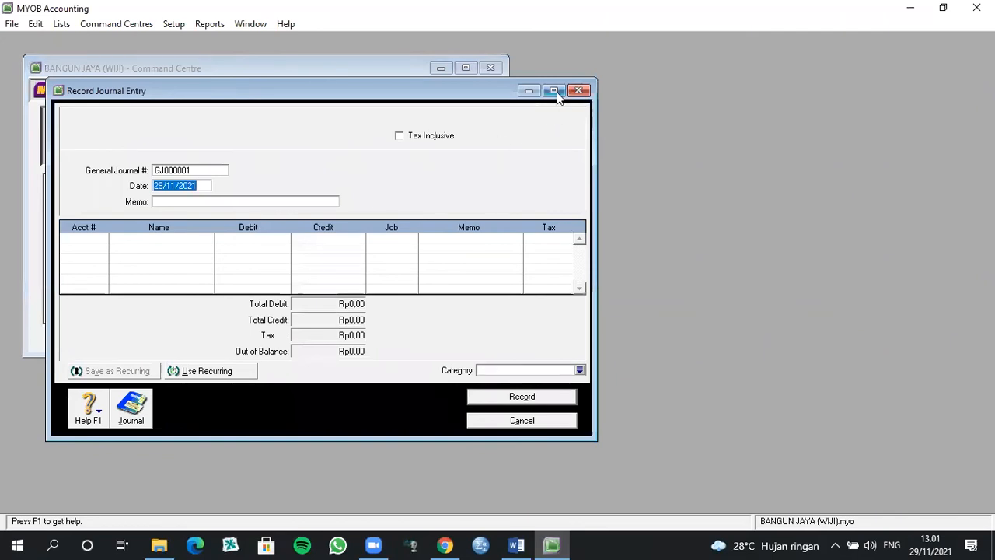
click(556, 92)
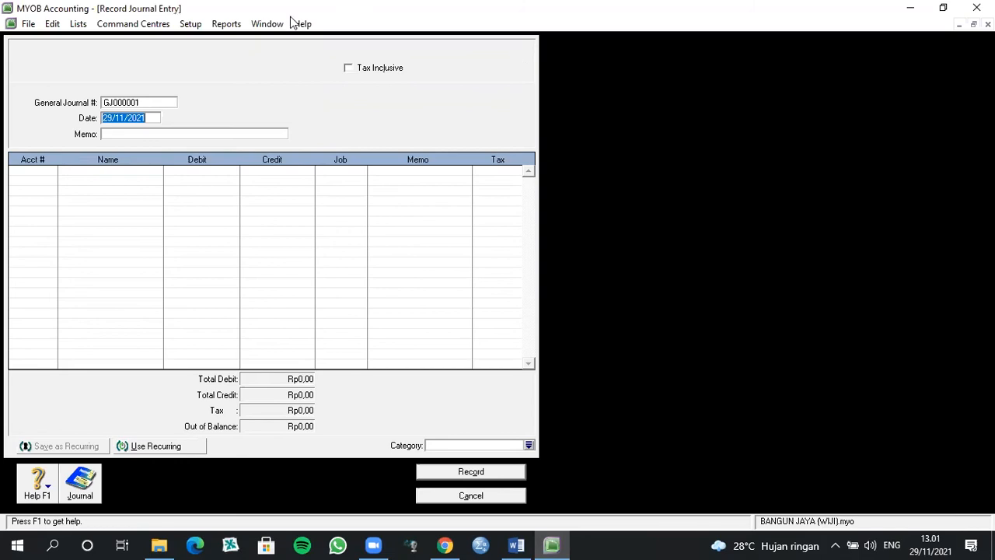
Fill in the journal header with number G-160001, date 31/01/2016 and memo DEPRECIATION (JANUARY).
click(115, 103)
text(G-1)
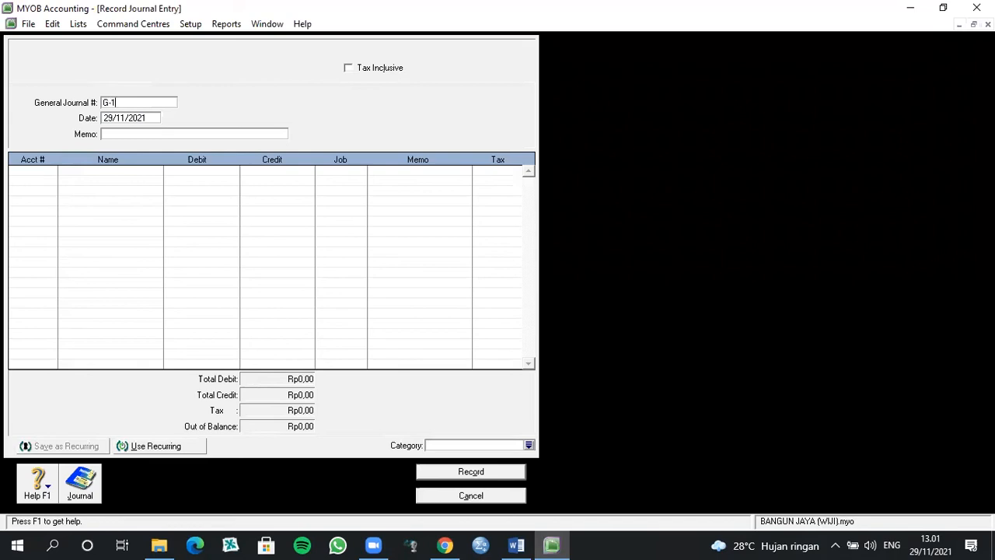
text(50001)
key(Tab)
text(31/01/2016)
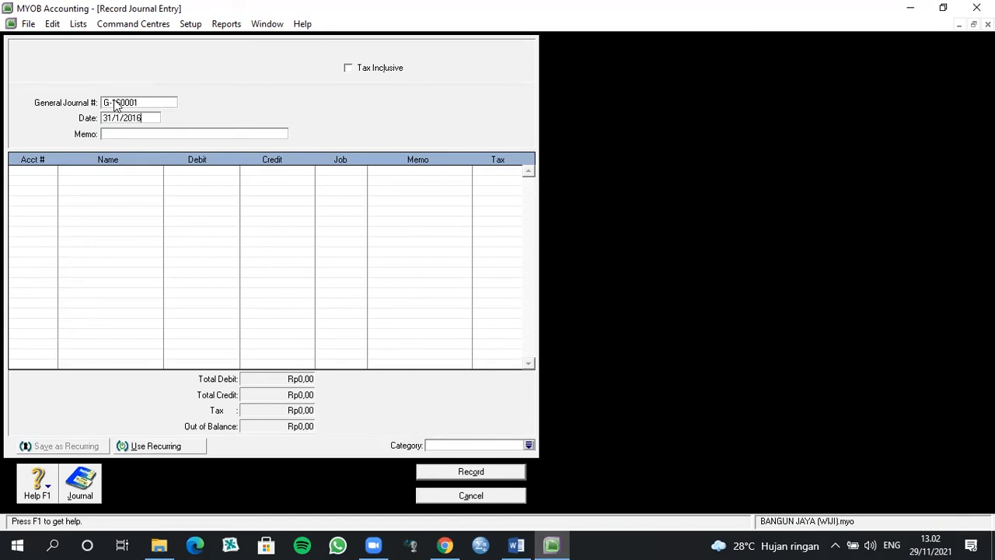
key(Tab)
text(DEPRECIATION )
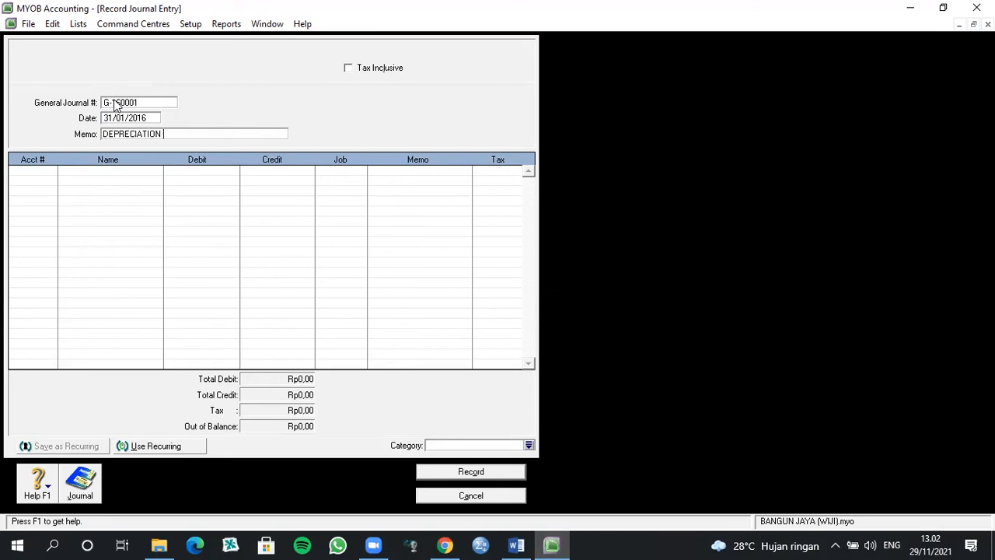
text((JANUARY)
key(Tab)
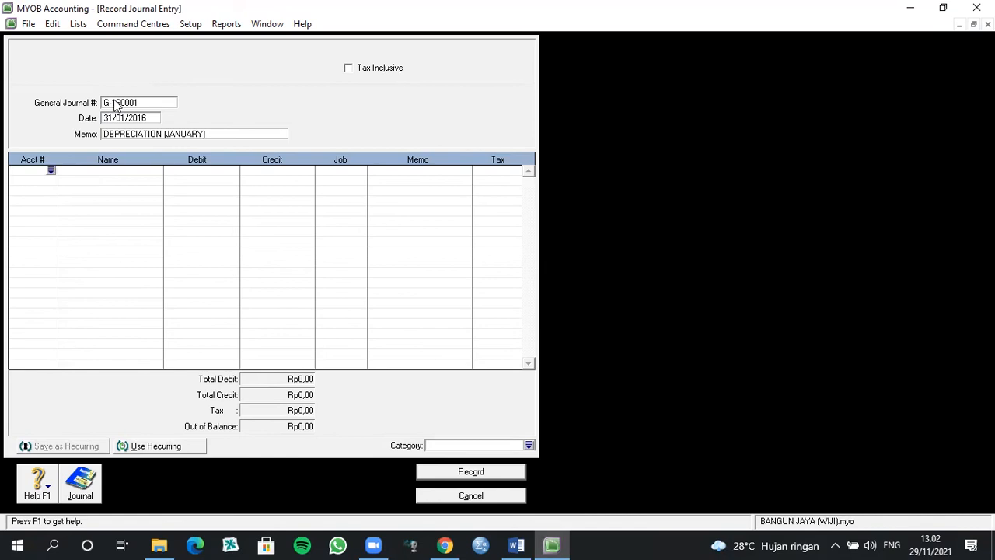
Debit 200000 to account 1-1310 Bldgs & Imprvmnts at Cost on the journal's first line.
click(50, 170)
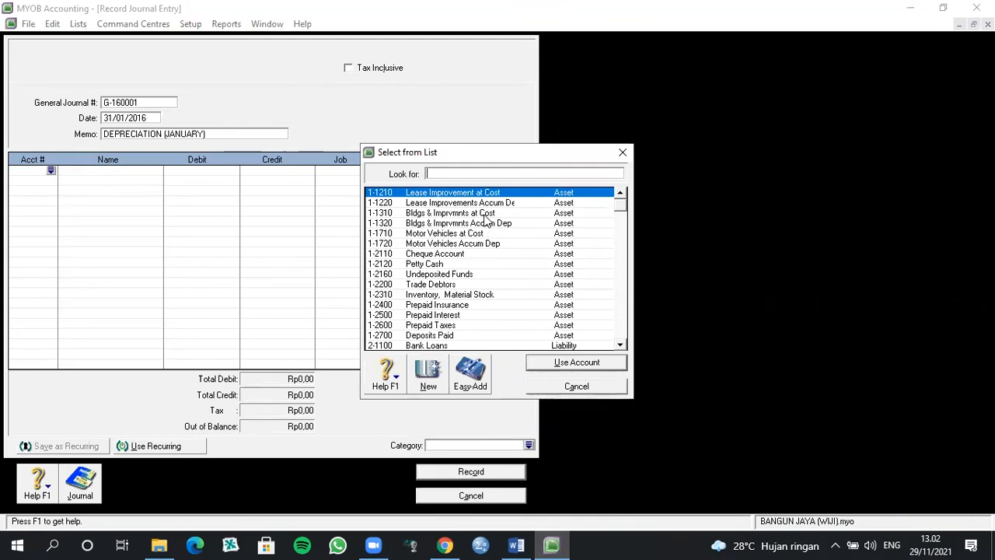
text(1-1310)
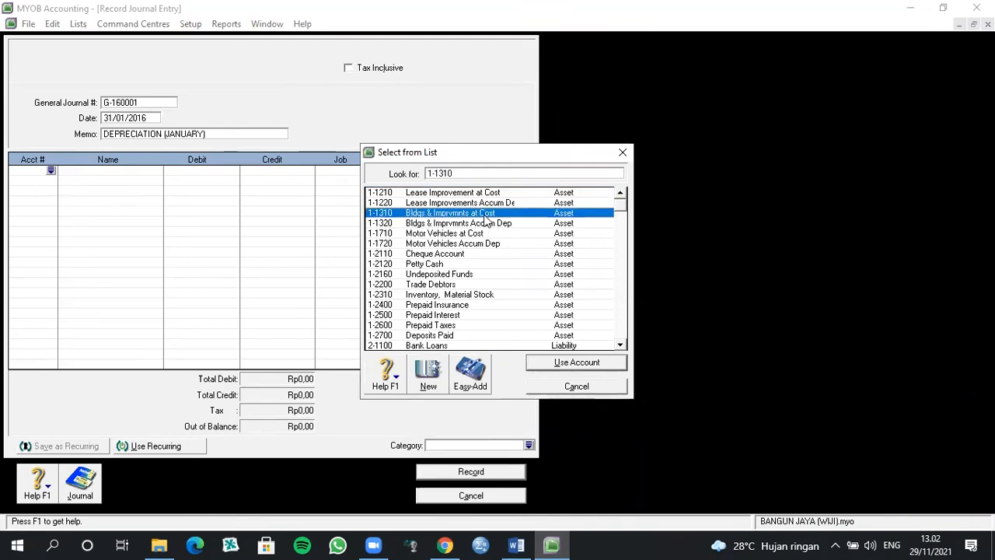
click(579, 363)
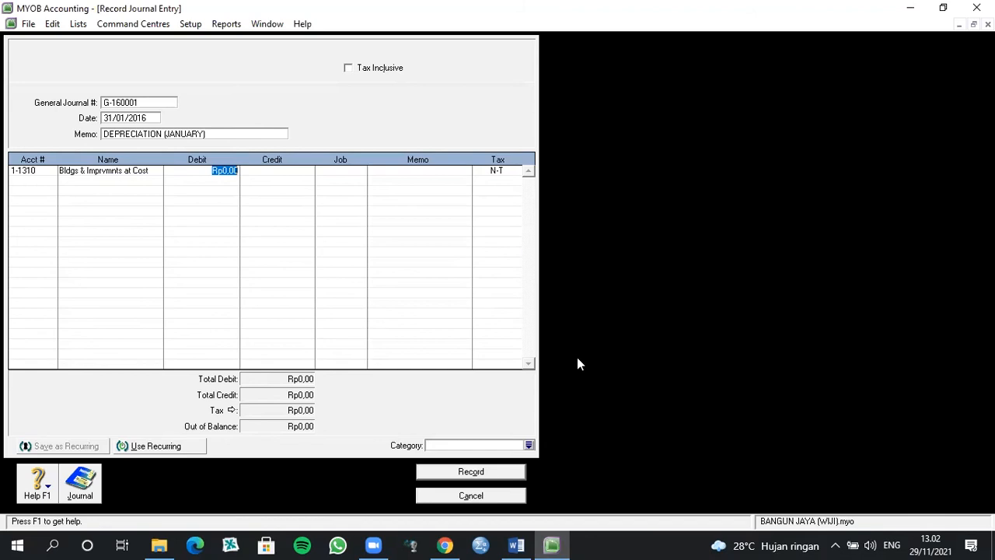
text(200000)
key(Return)
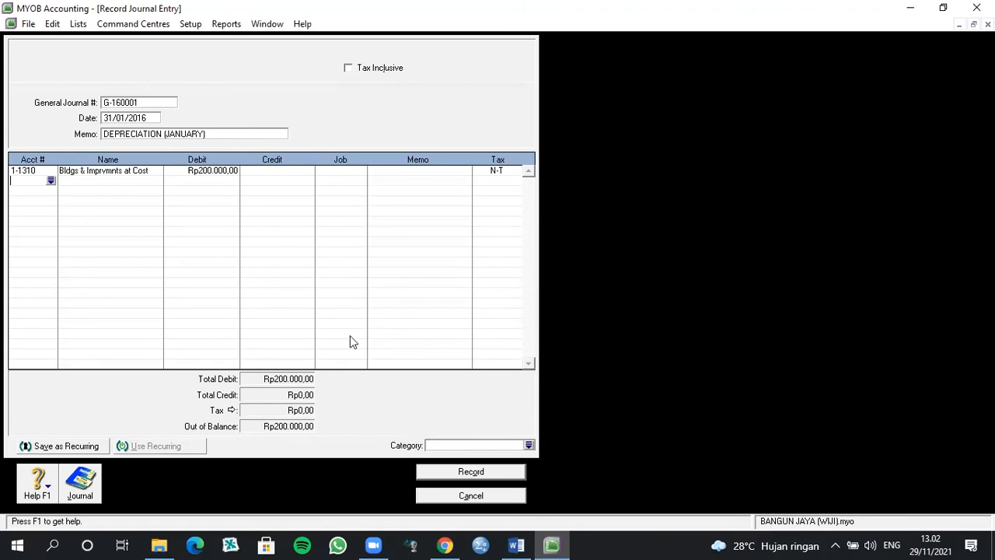
Add a second journal line crediting 200000 to account 1-1320 Bldgs & Imprvmnts Accum Dep.
click(51, 181)
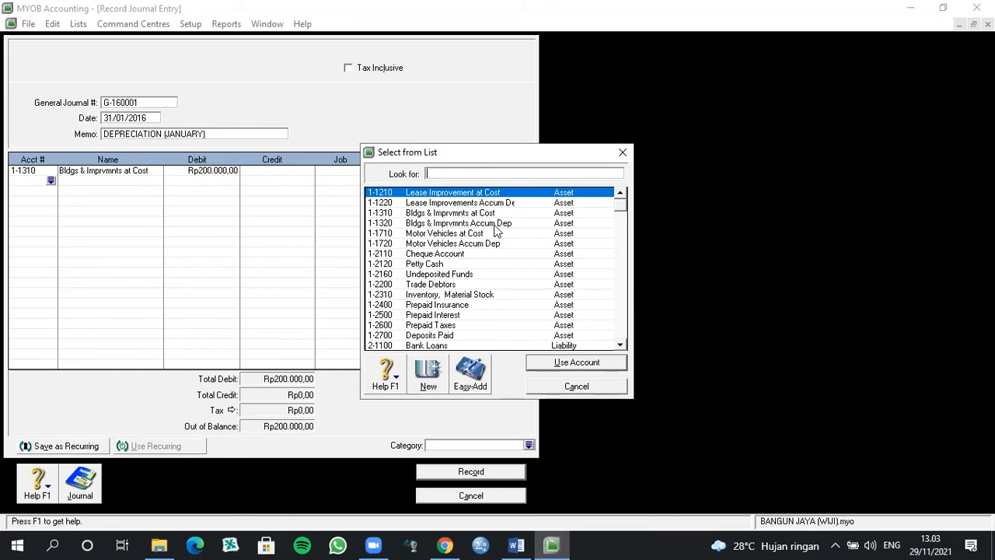
click(496, 225)
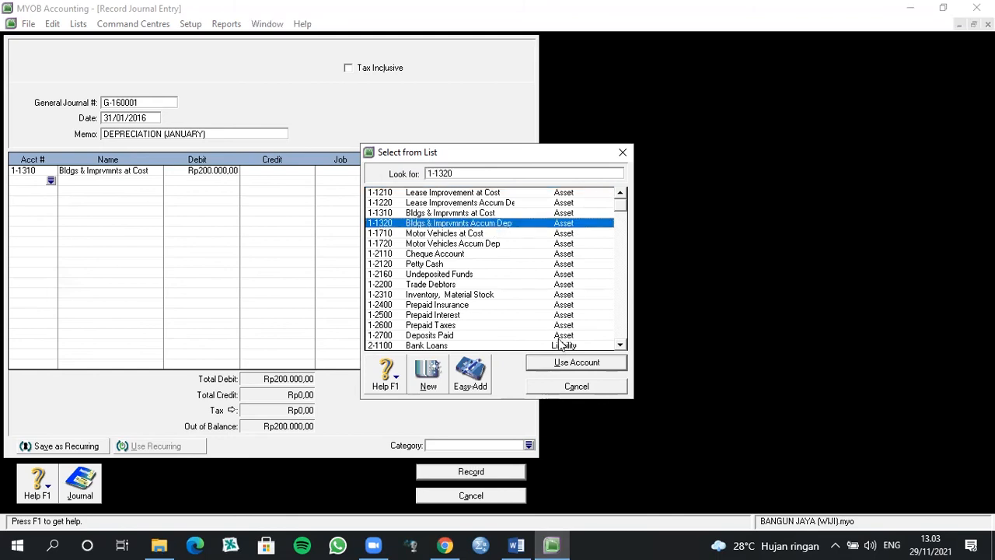
click(563, 365)
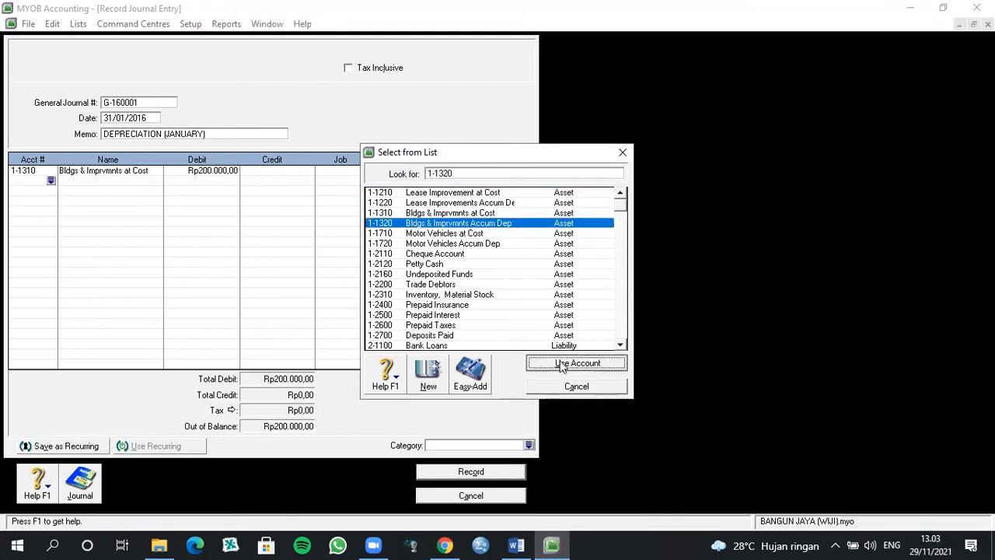
click(269, 180)
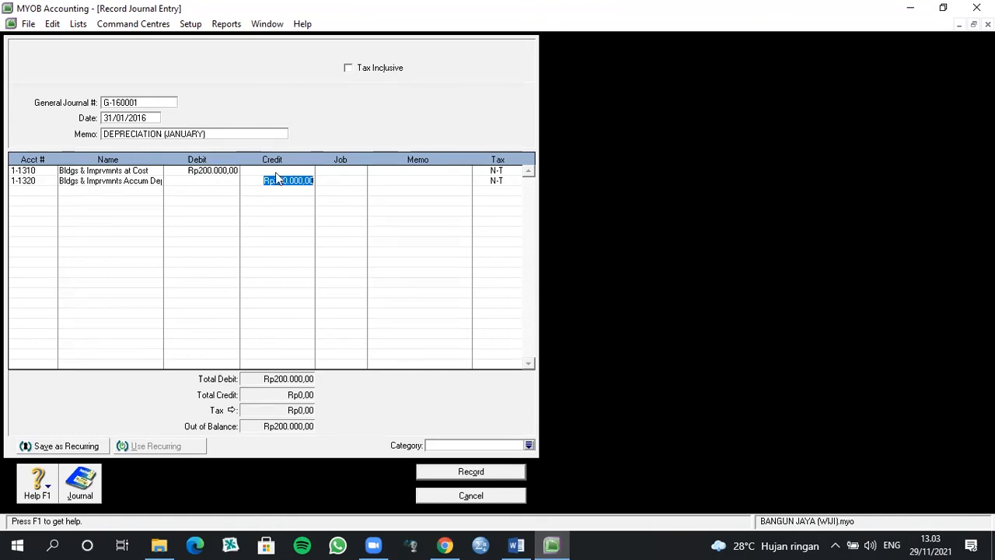
key(Return)
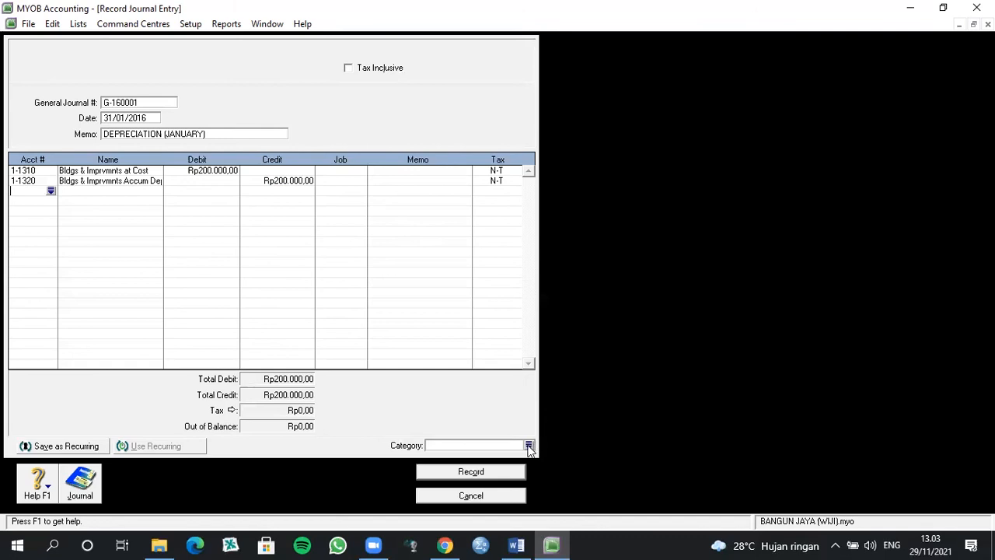
Assign category CLP (Cilacap) to the depreciation journal entry.
click(528, 447)
click(436, 197)
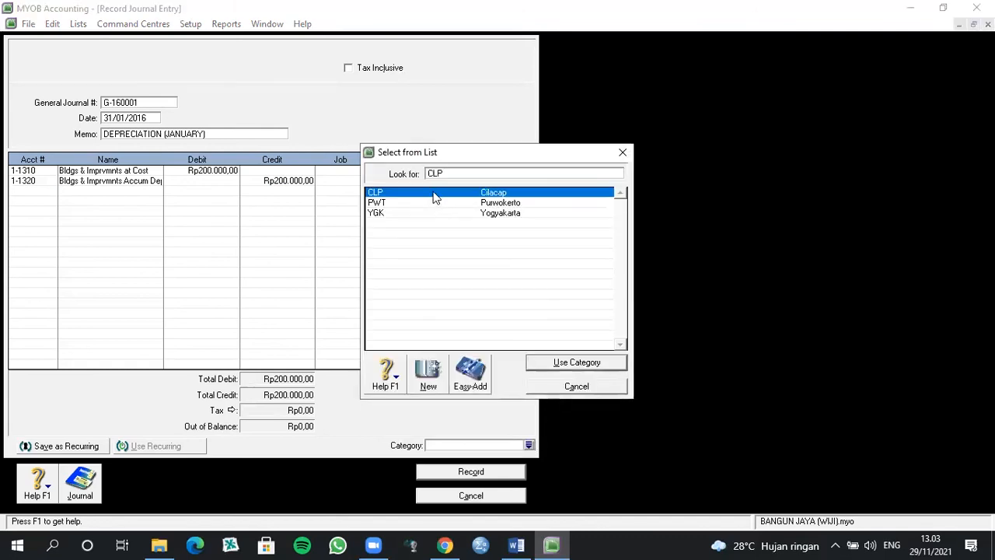
click(578, 363)
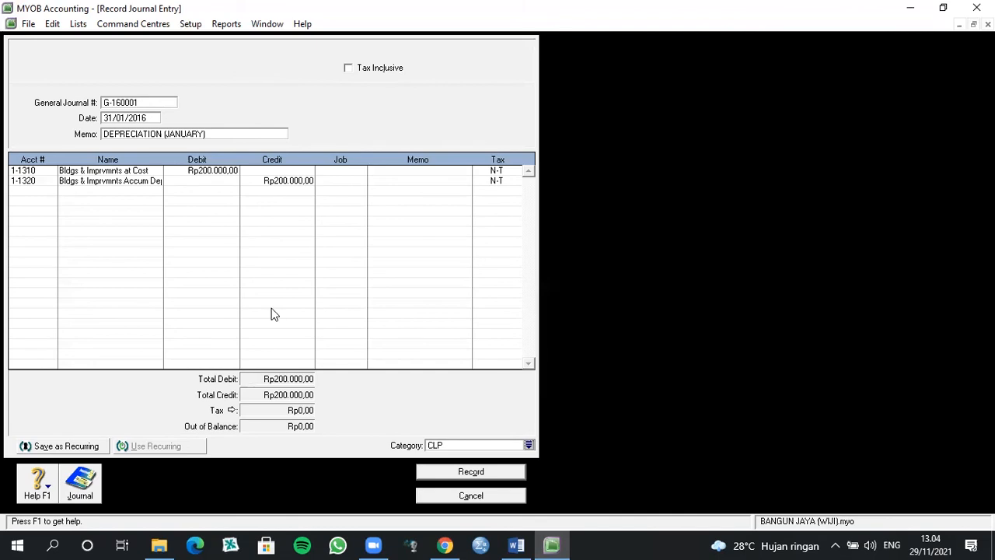
Save the depreciation journal as a monthly recurring transaction starting on 29/2/2016.
click(64, 446)
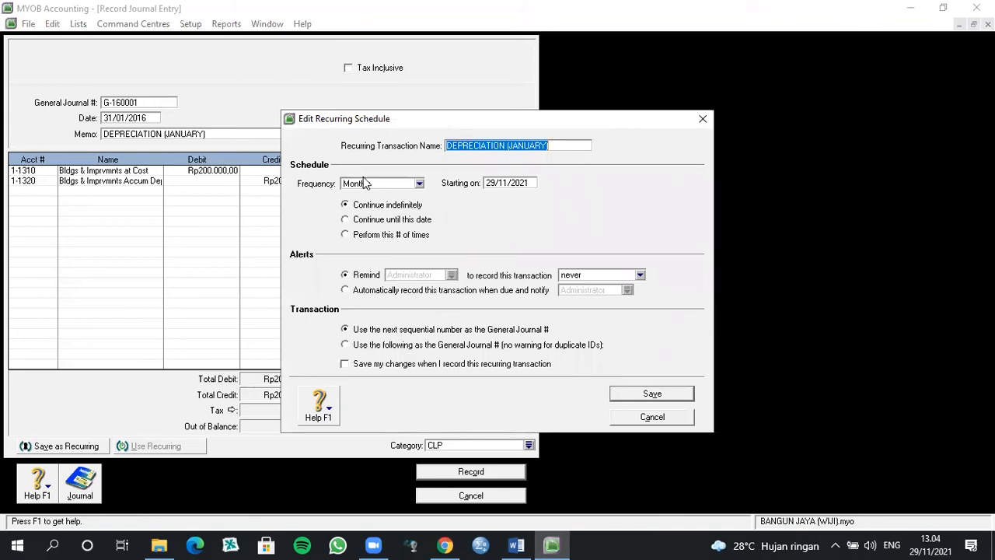
click(516, 183)
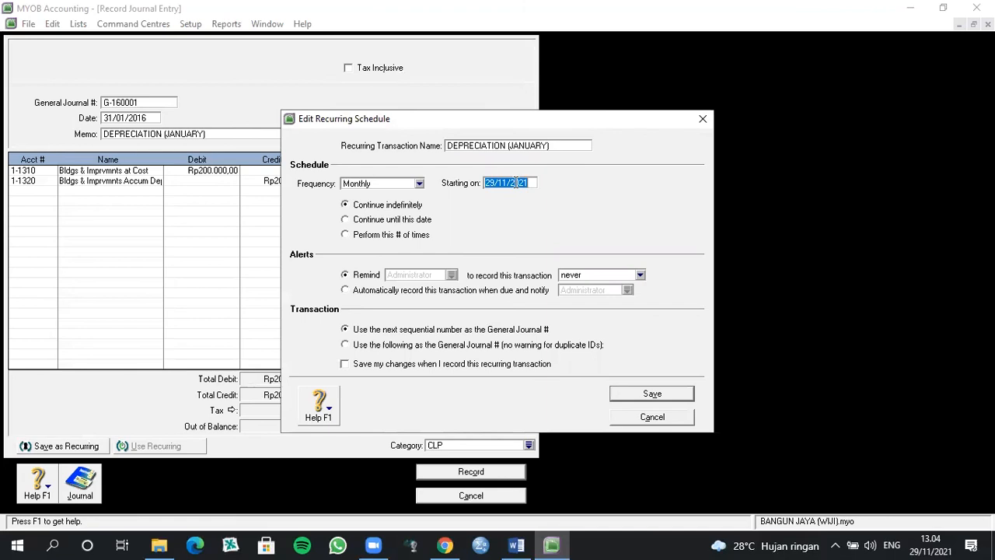
text(29/2/2016)
key(Return)
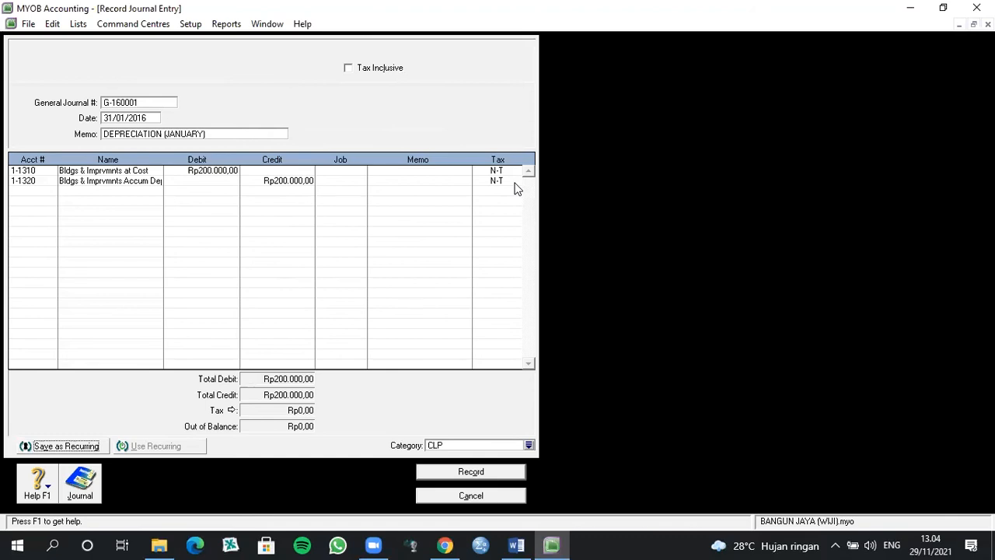
Record the depreciation journal without job numbers and return to the command centre.
click(448, 477)
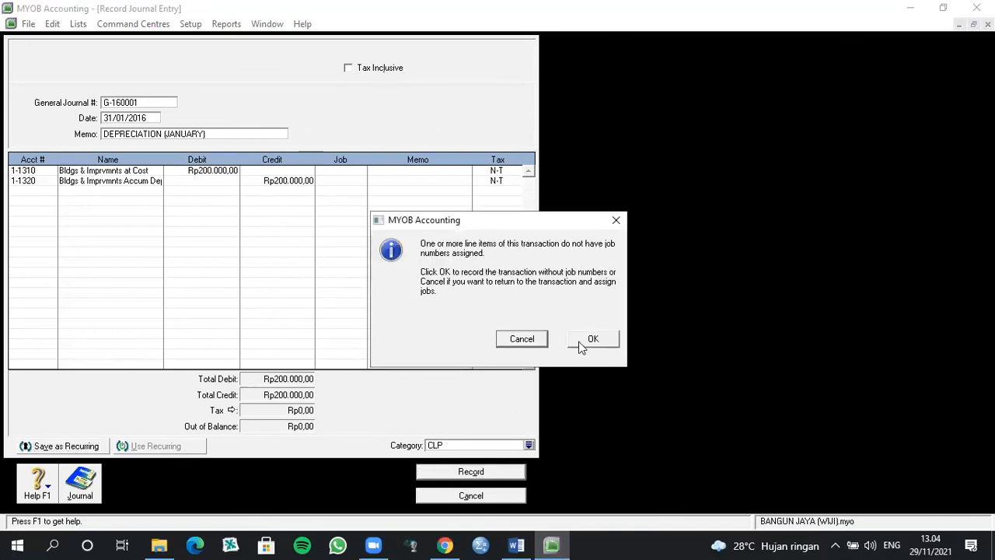
click(578, 341)
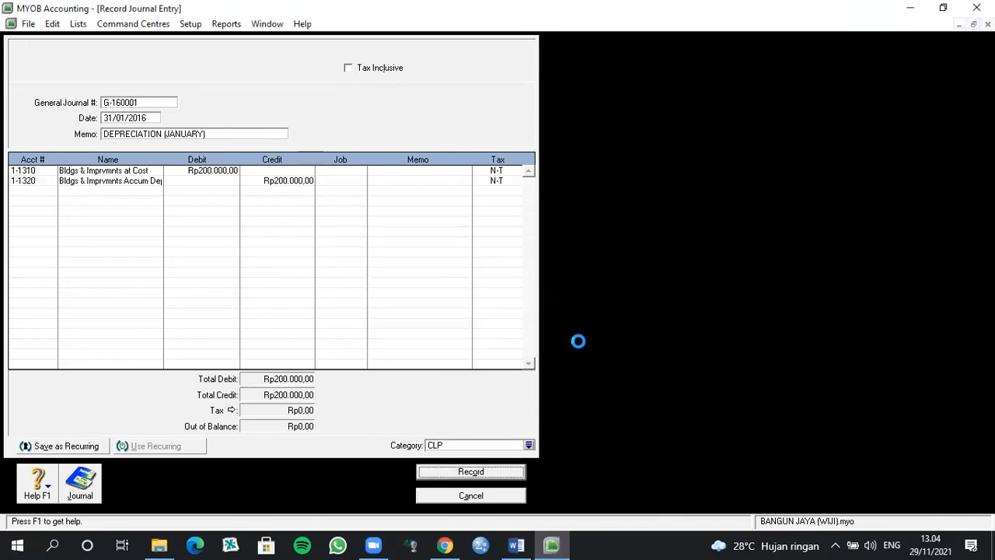
click(463, 497)
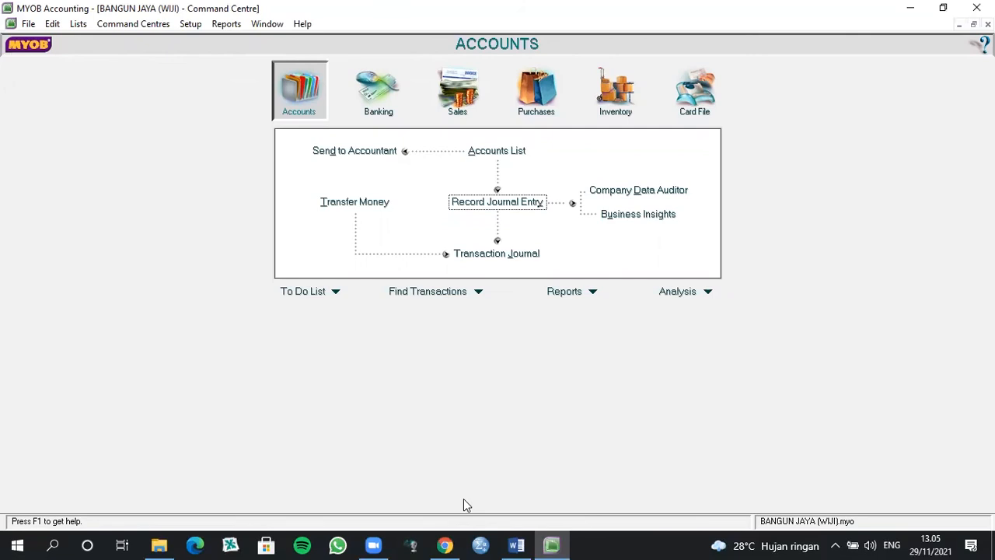
Create a new journal entry from the DEPRECIATION (JANUARY) recurring transaction.
click(81, 28)
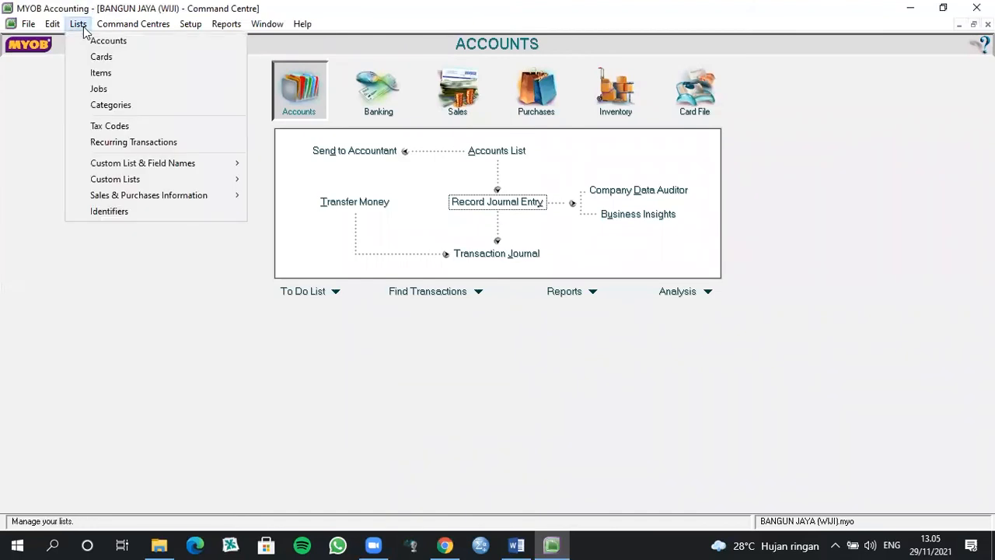
click(140, 145)
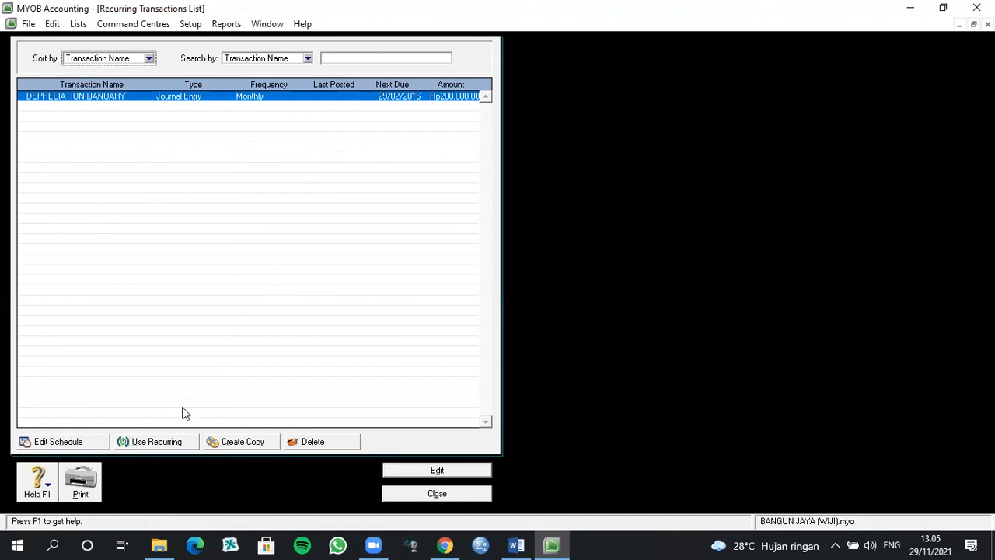
click(160, 442)
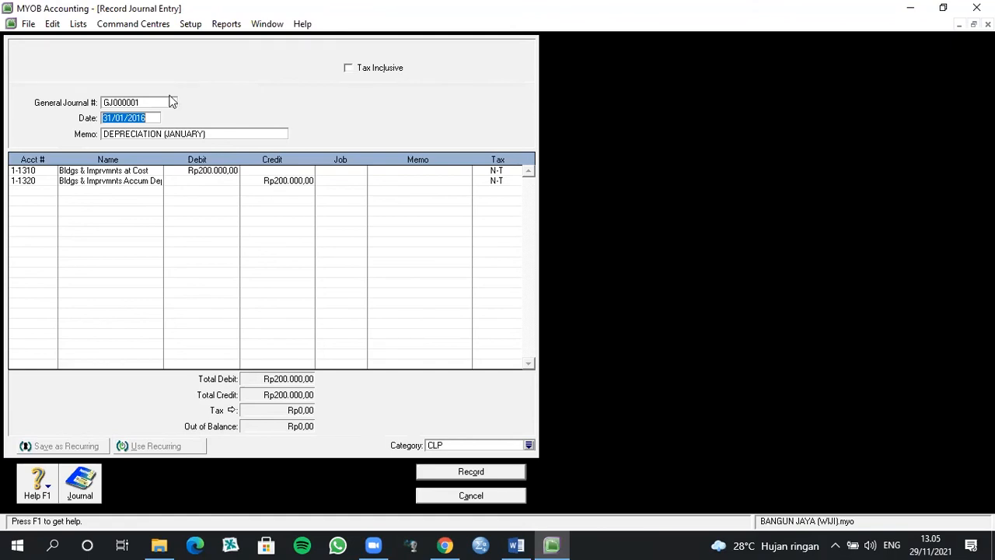
Set the general journal number to G-160003 and the date to 29/2/2016.
click(134, 101)
text(G-16000)
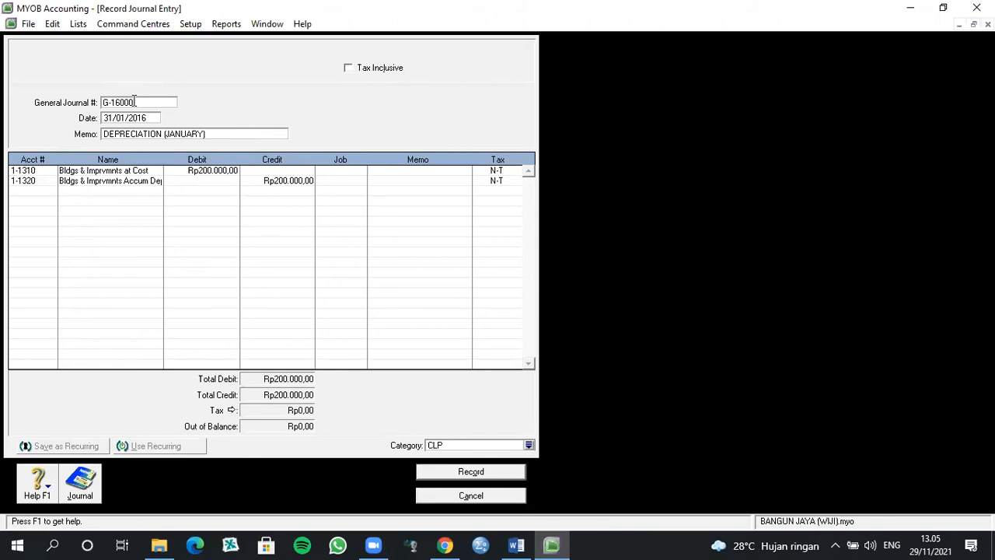
key(Tab)
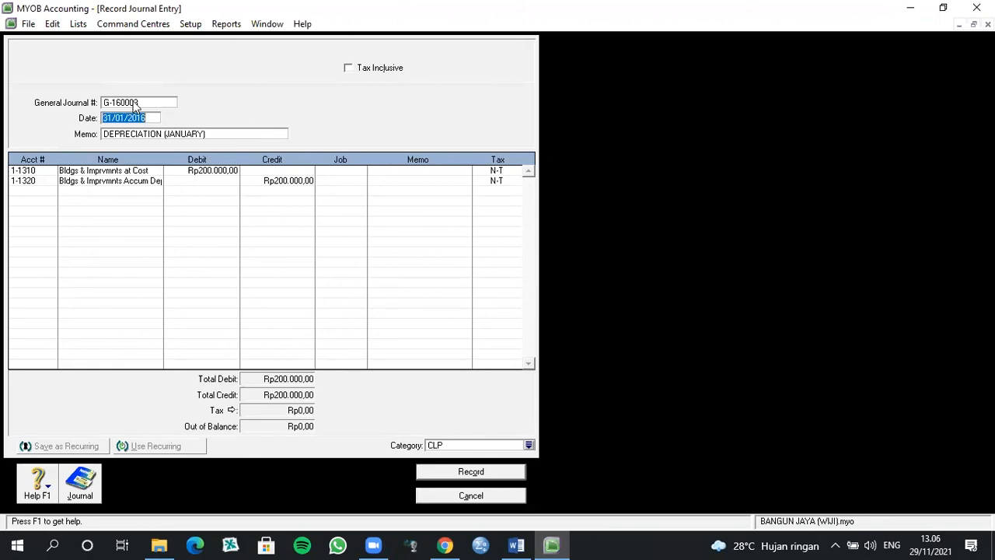
text(29/2/2016)
key(Tab)
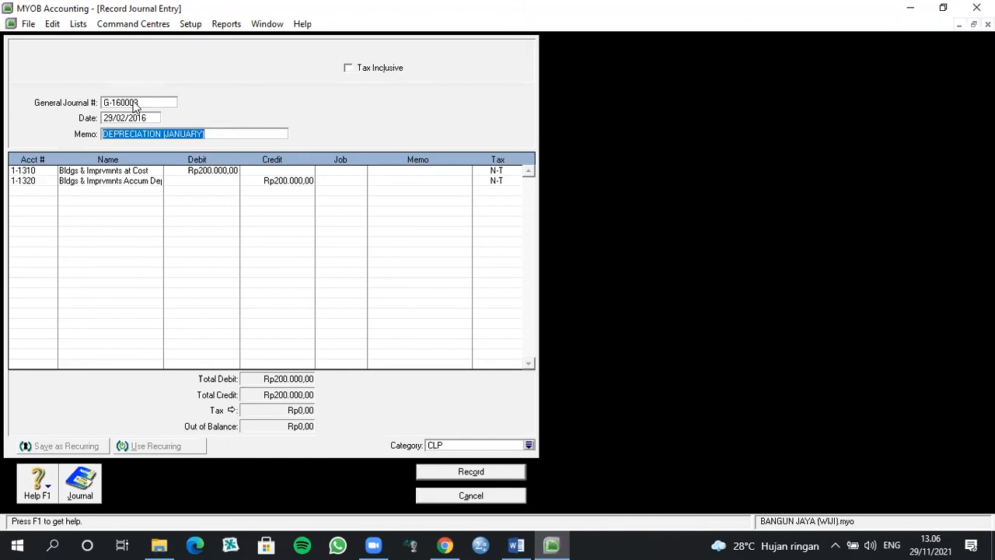
Change the journal memo to DEPRECIATION (FEBRUARY).
click(201, 130)
key(BackSpace)
key(BackSpace)
key(BackSpace)
key(BackSpace)
key(BackSpace)
key(BackSpace)
key(BackSpace)
key(BackSpace)
text(FEBRUARY)
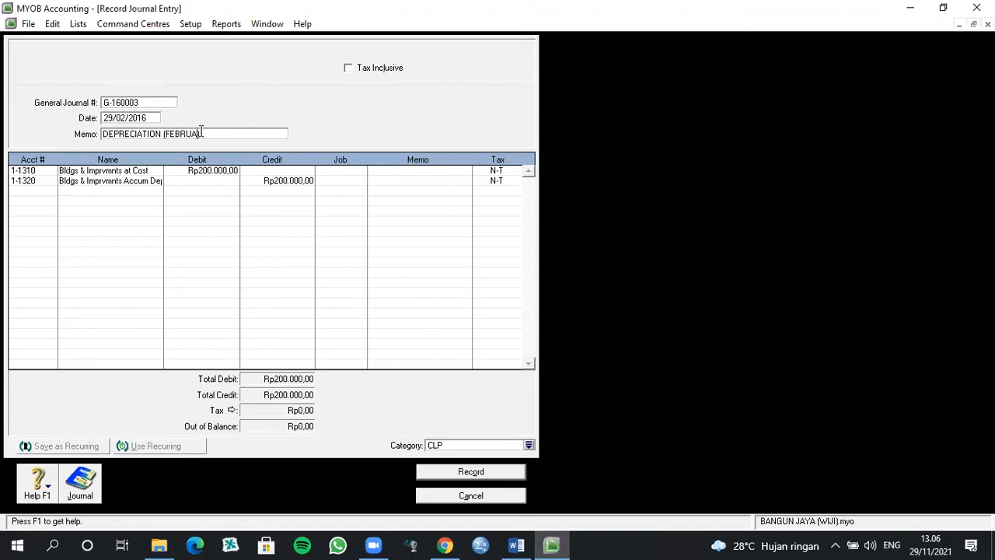
key(Tab)
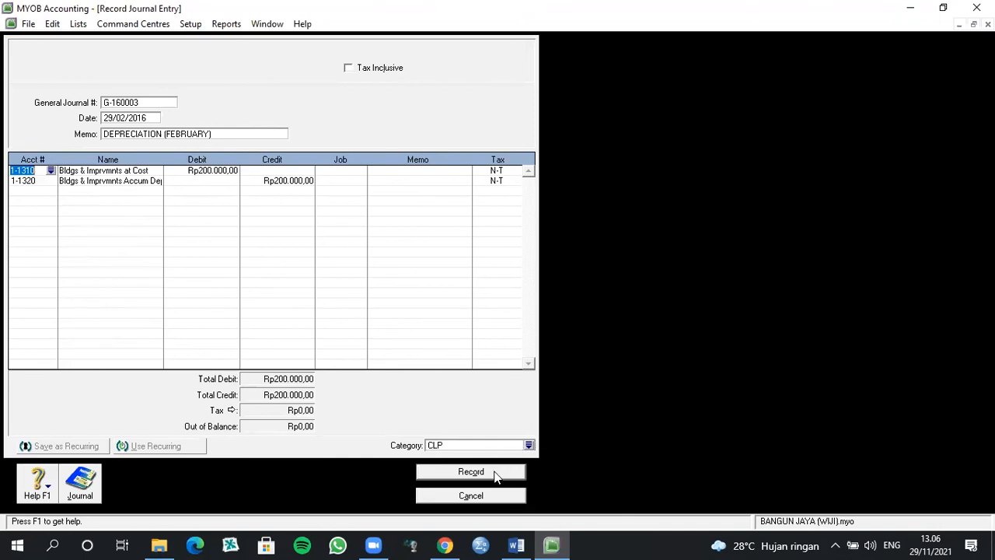
Record the February depreciation journal without job numbers and close the recurring transactions list.
click(470, 472)
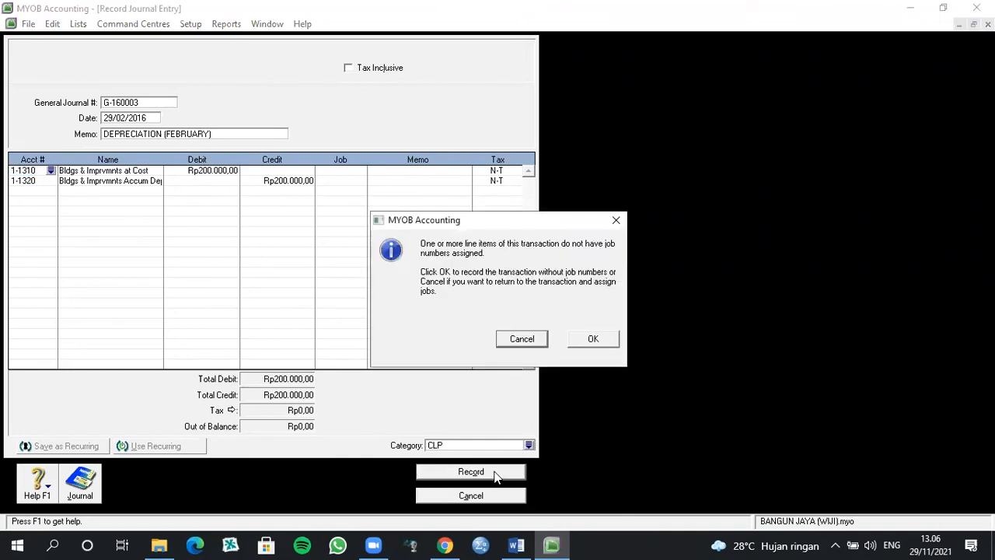
click(591, 338)
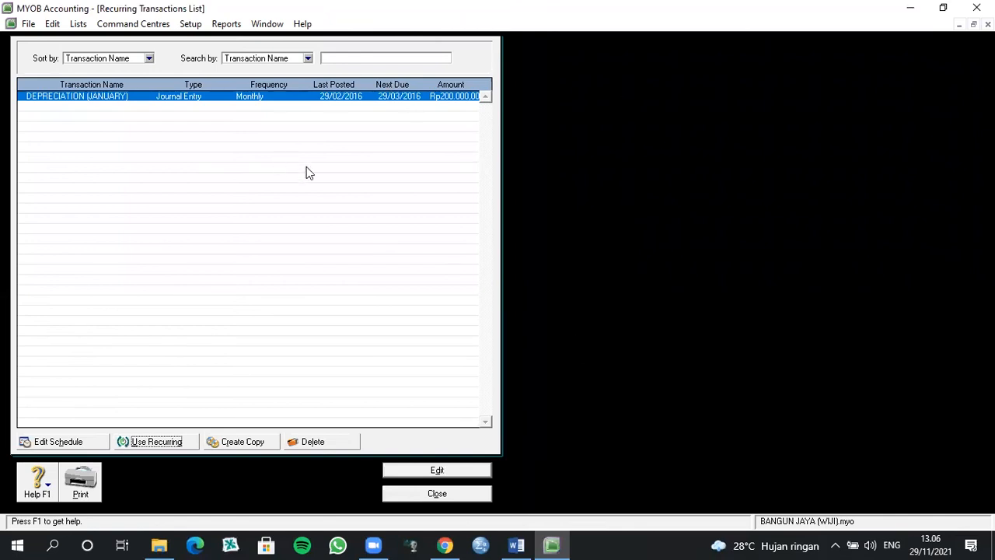
click(435, 493)
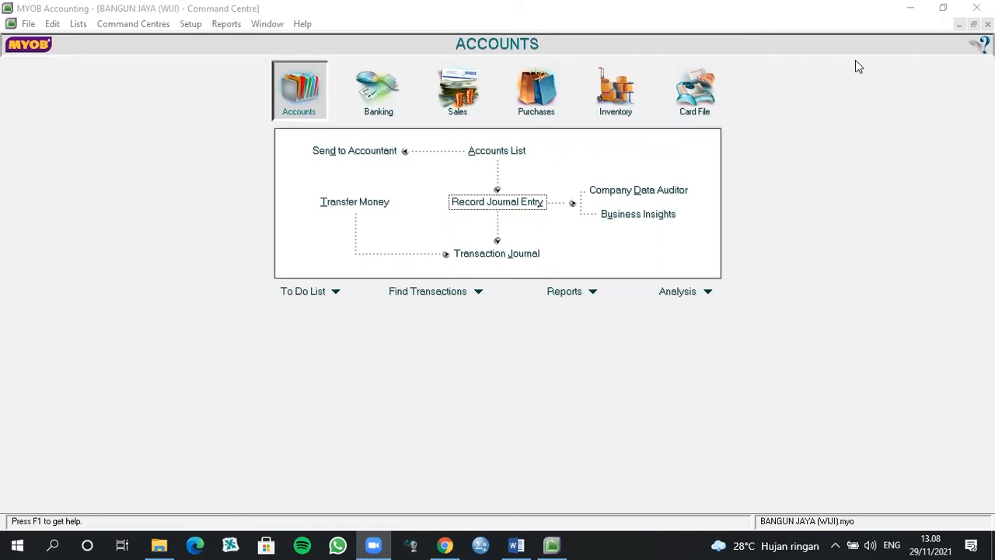
Start a new journal entry numbered G-160002, dated 31/1/2016, with the memo VAT CLEARING.
click(309, 95)
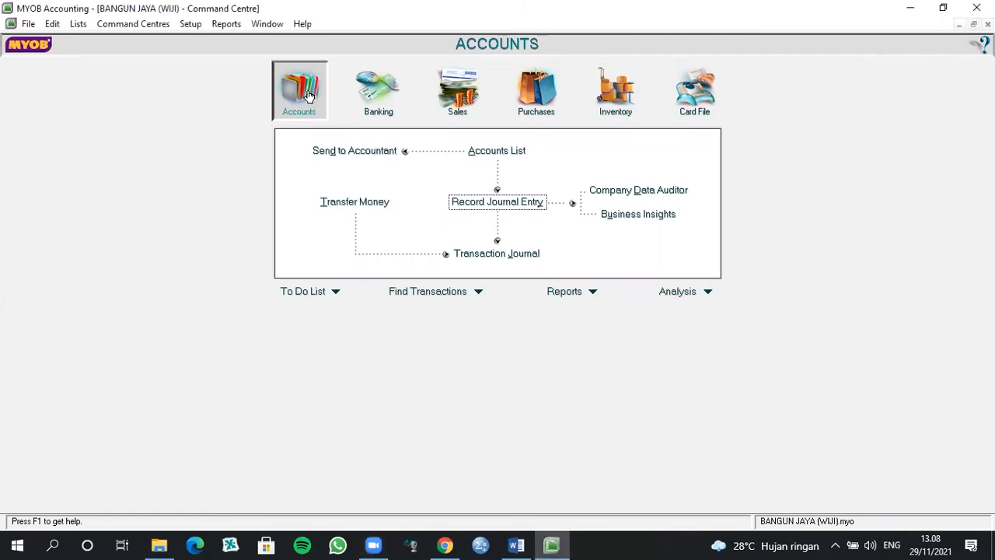
click(509, 208)
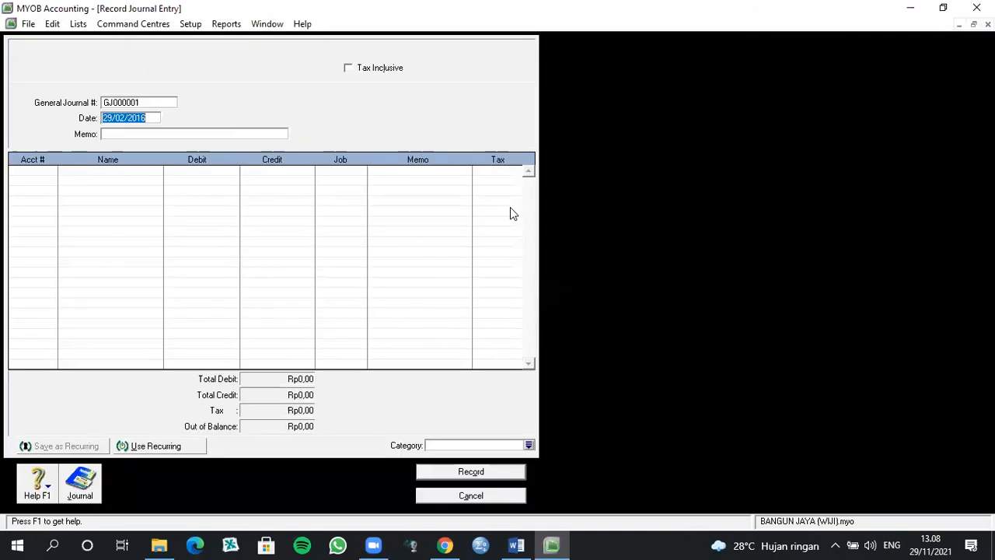
click(137, 102)
text(G-160001)
key(Tab)
text(31/1/2016)
key(Tab)
text(VAT)
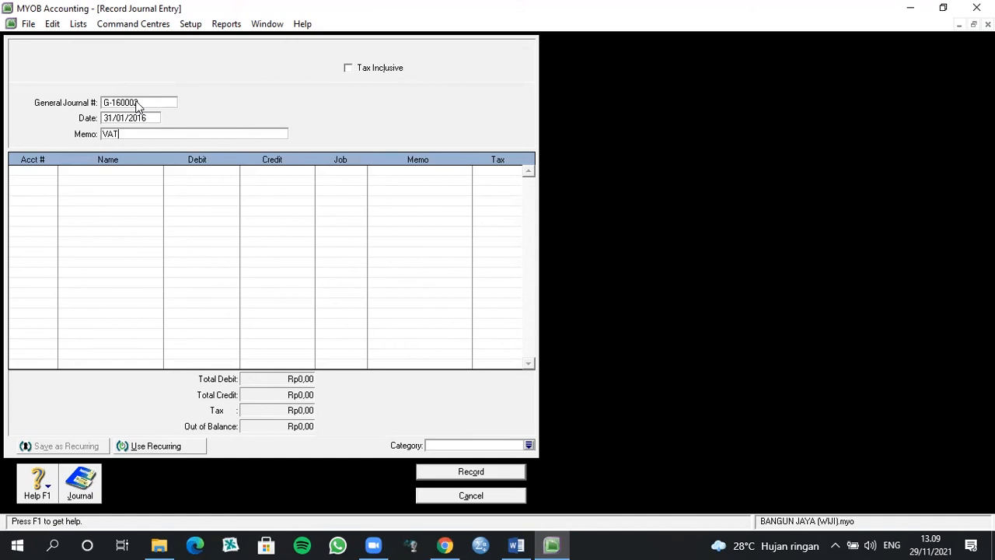
text( CLEARING)
key(Tab)
Add a first journal line debiting 700000 to account 2-2310 VAT Collected.
click(51, 171)
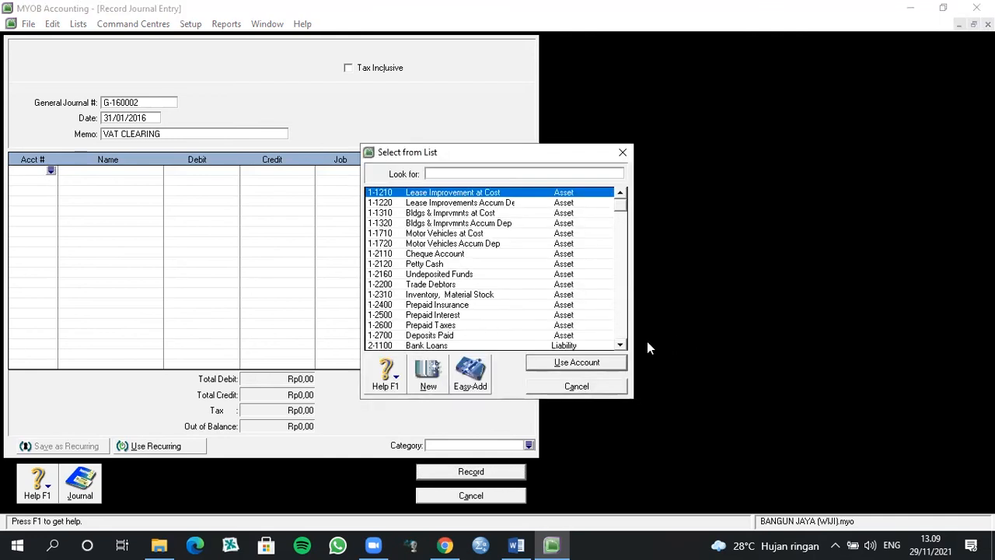
click(620, 345)
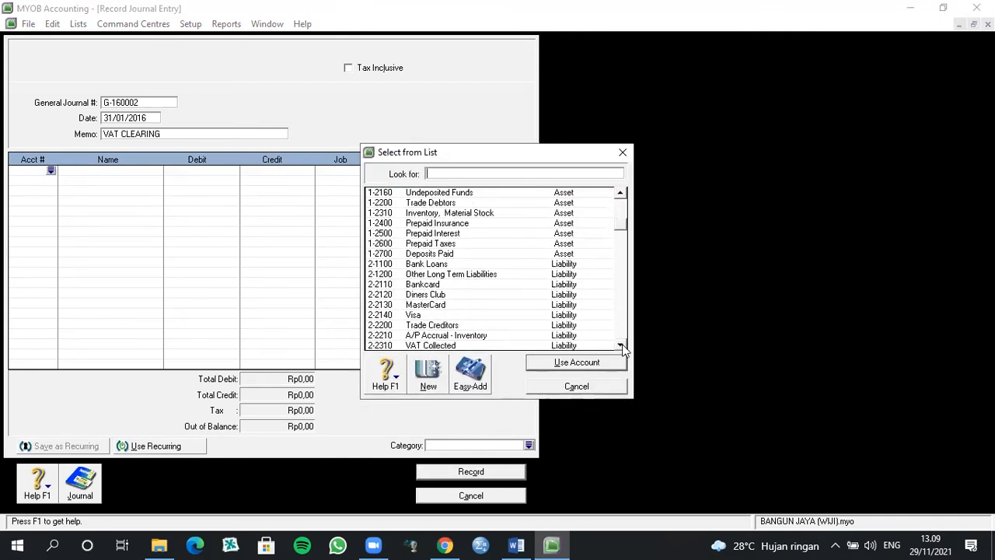
click(455, 305)
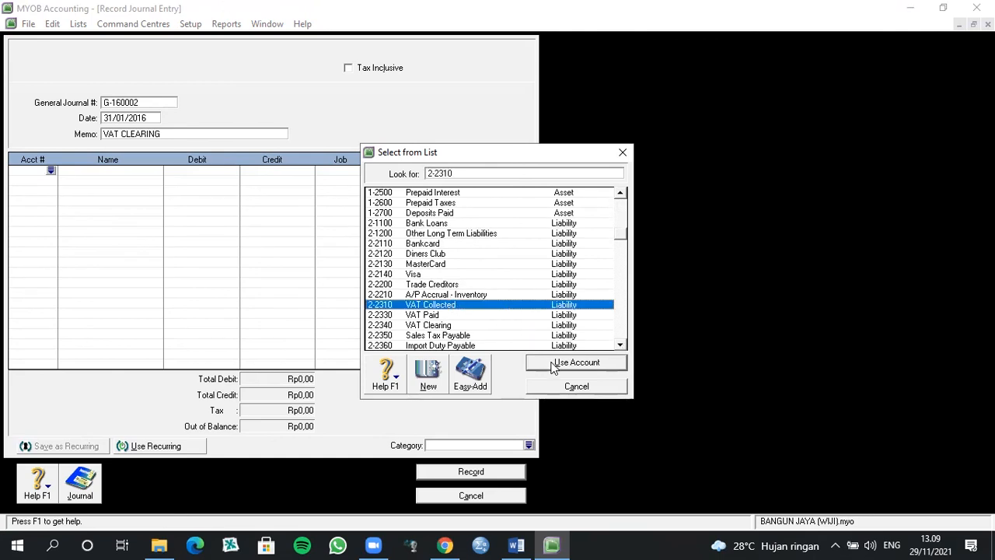
click(576, 363)
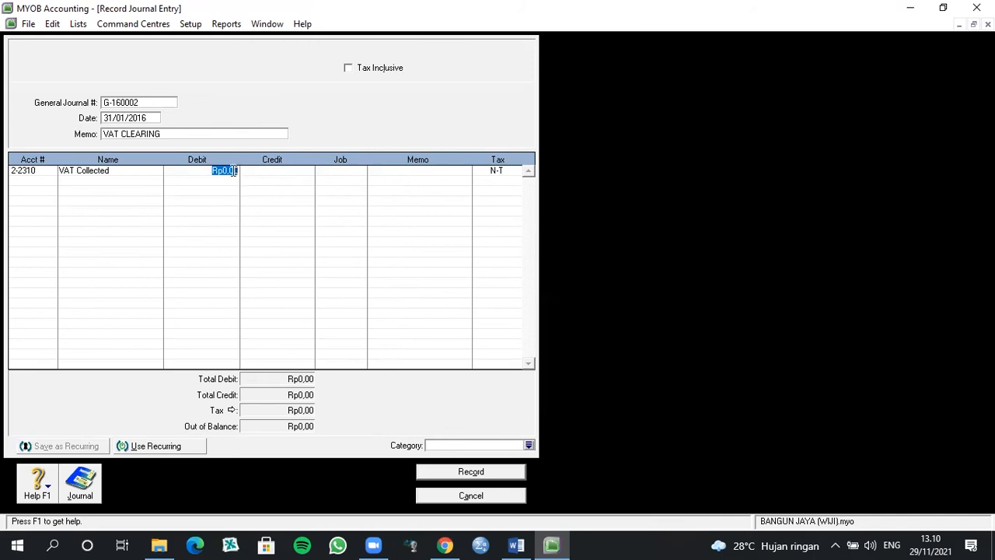
text(700000)
key(Return)
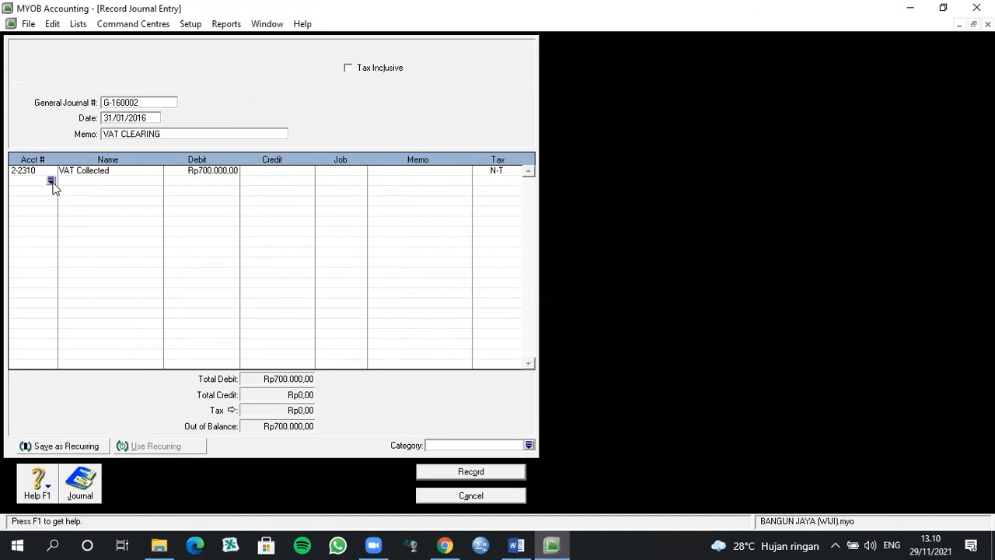
Add a second journal line debiting 200000 to account 2-2340 VAT Clearing.
click(50, 180)
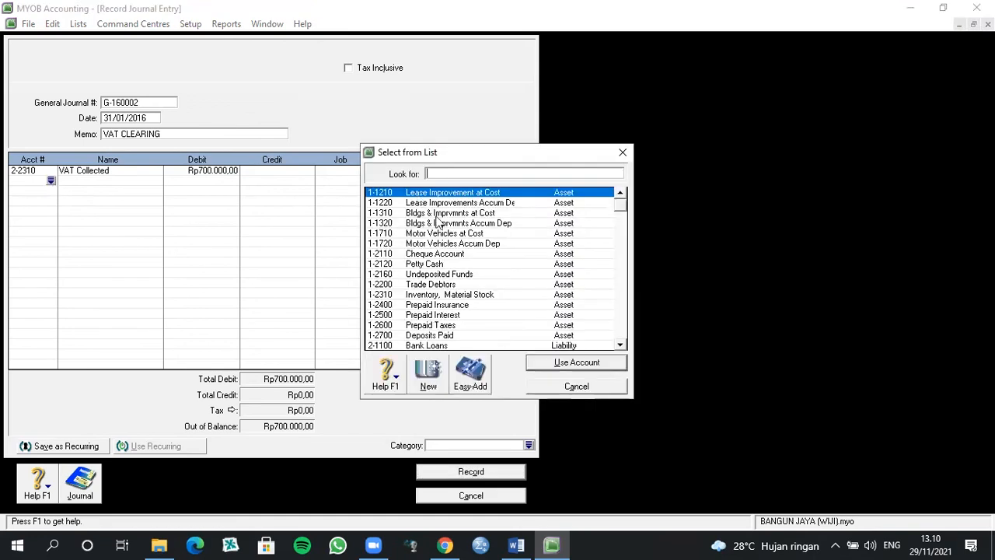
scroll(623, 345, down, 3)
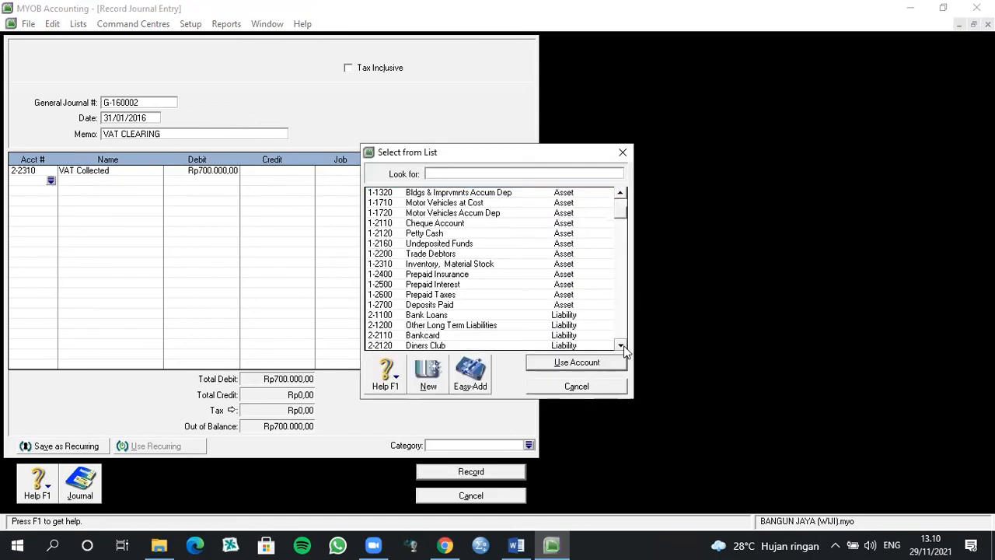
double_click(623, 345)
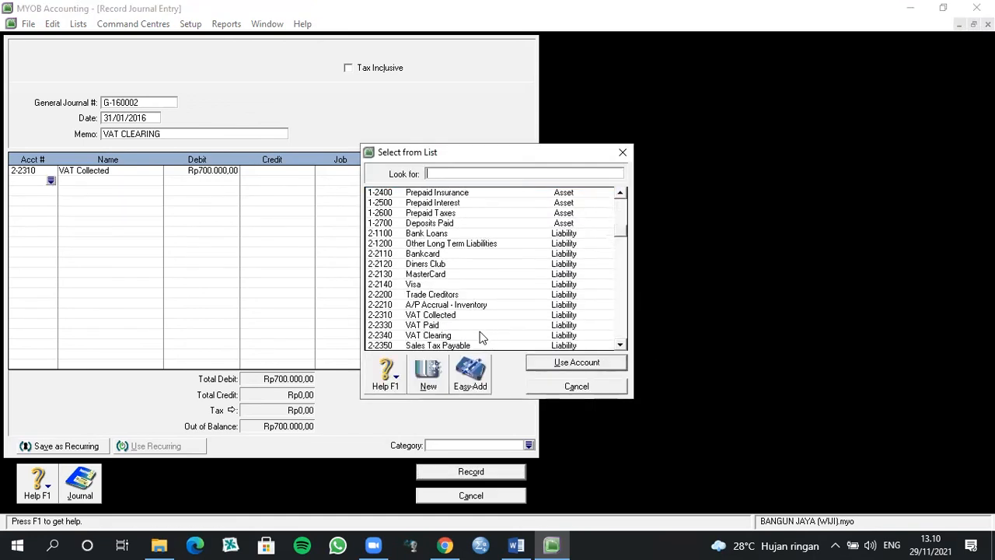
click(479, 335)
click(537, 362)
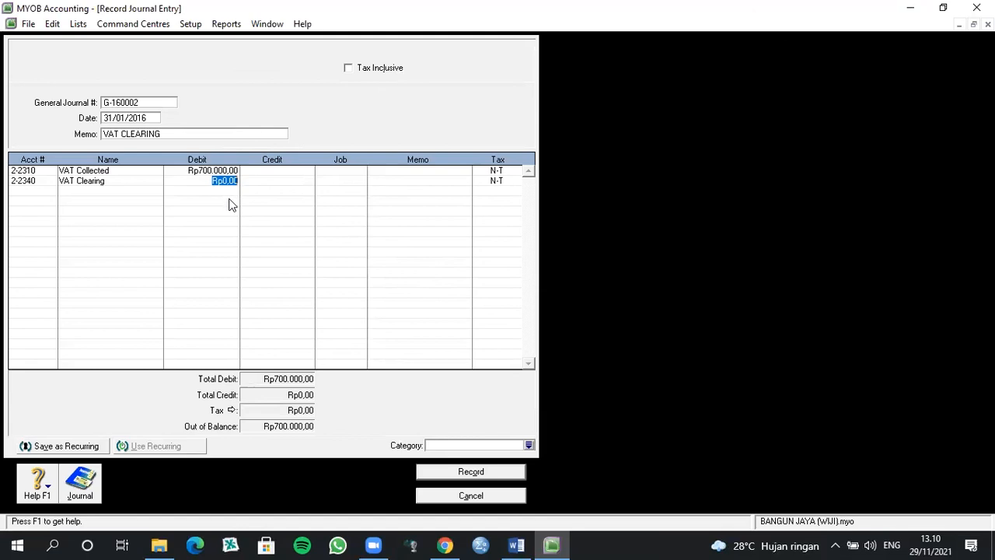
text(200000)
click(231, 204)
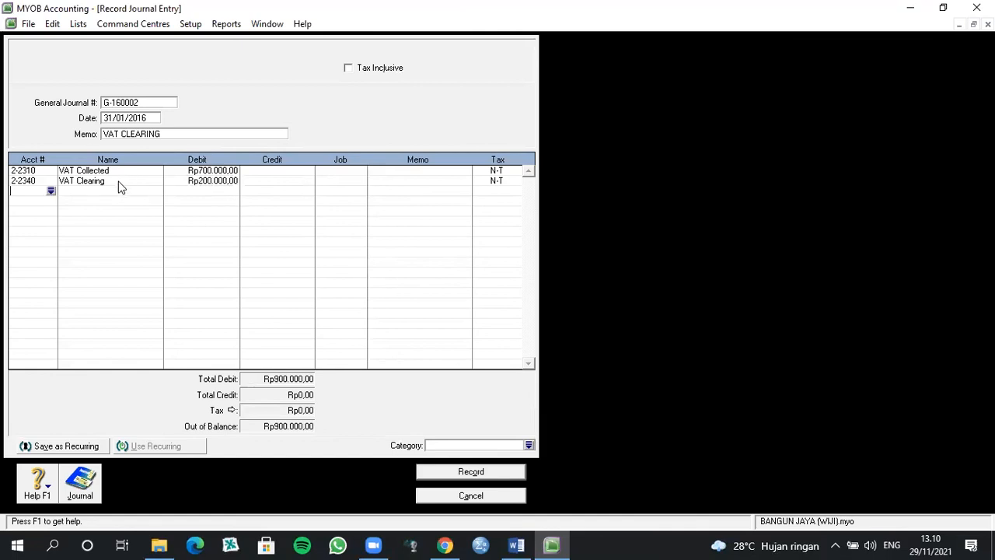
Add a third journal line crediting 900000 to account 2-2330 VAT Paid.
click(50, 191)
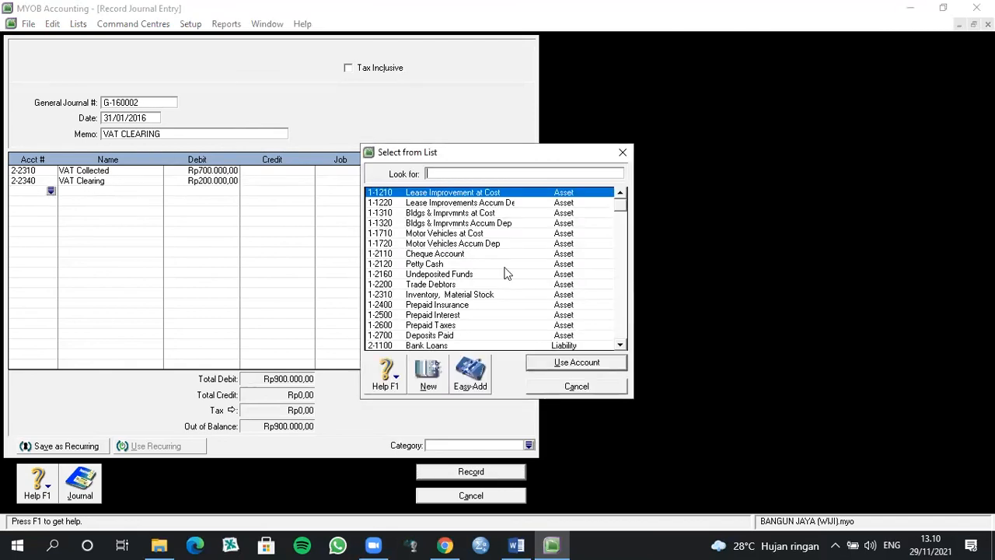
scroll(626, 340, down, 3)
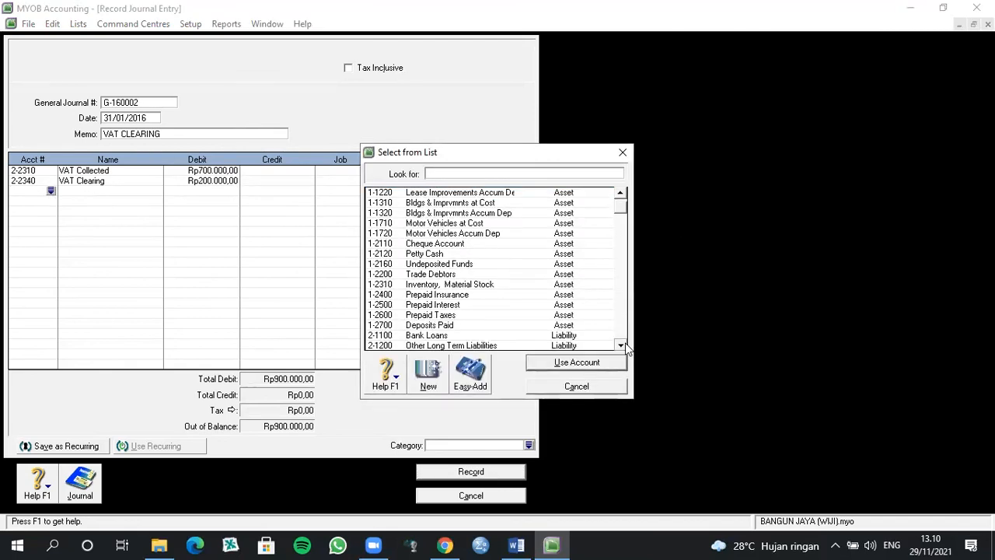
scroll(627, 349, down, 1)
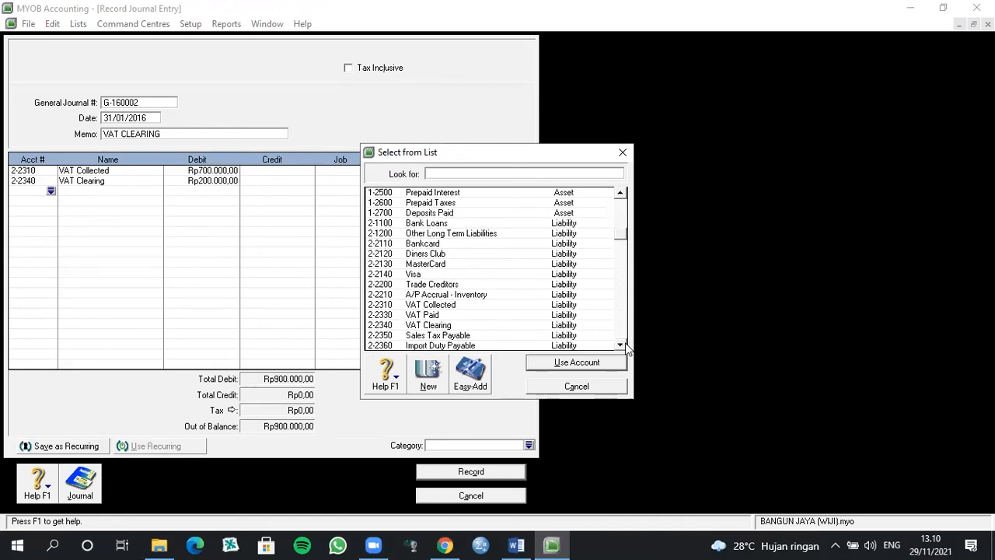
click(468, 315)
click(535, 363)
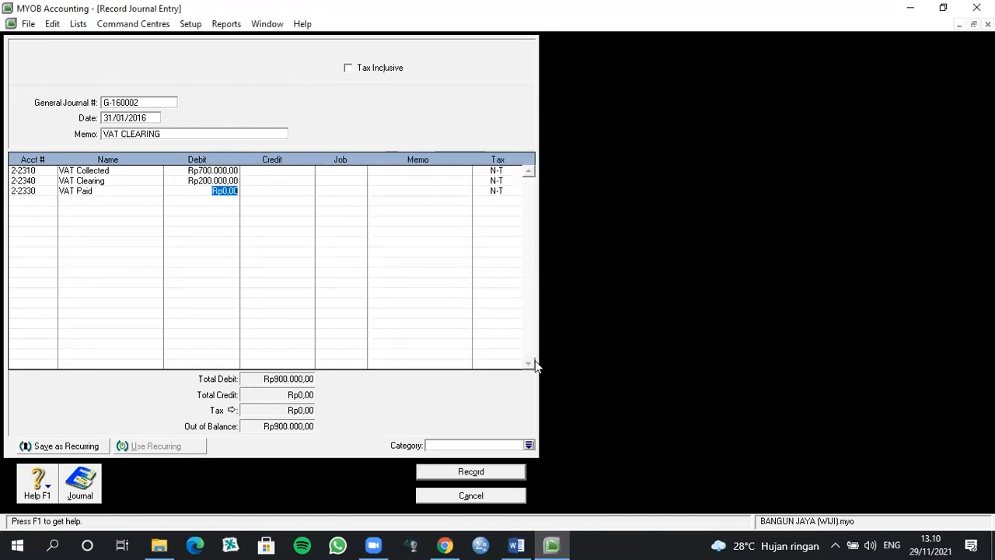
click(265, 191)
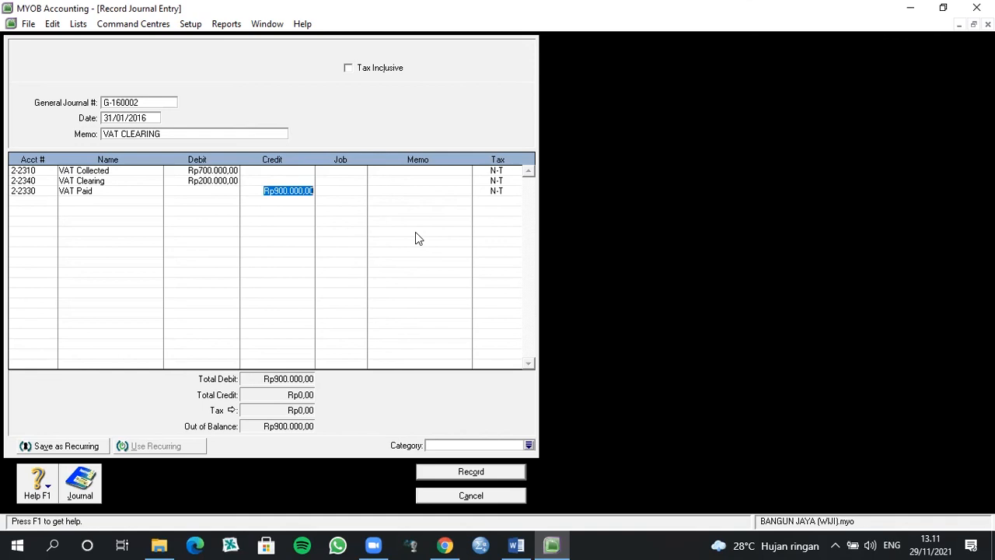
key(Return)
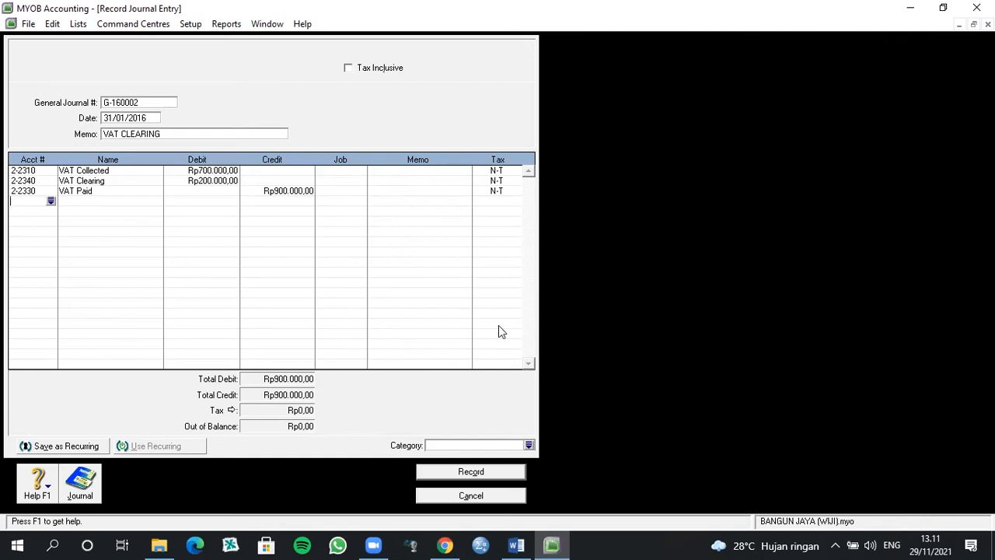
Assign category CLP (Cilacap) to the VAT clearing journal, record it without job numbers and leave journal entry.
click(529, 445)
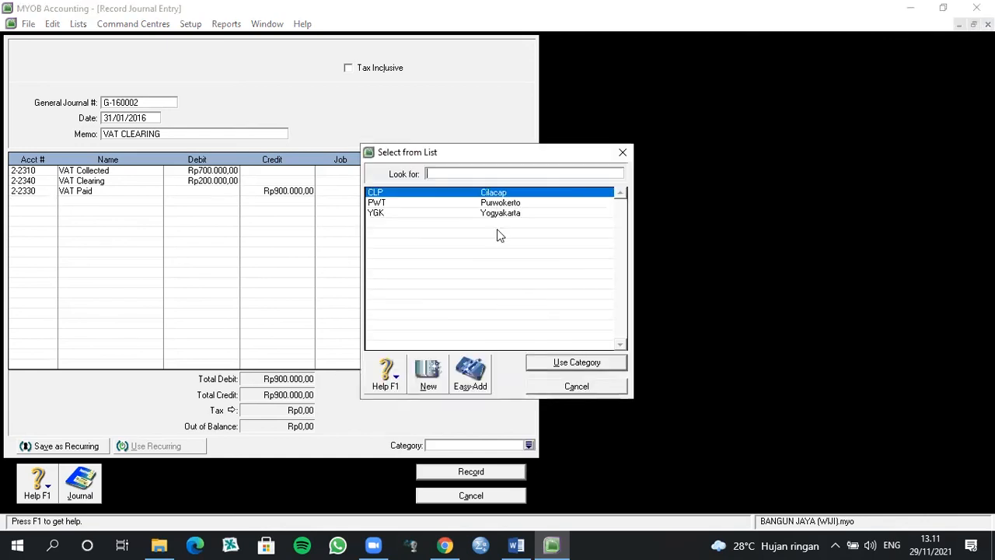
click(479, 194)
click(546, 364)
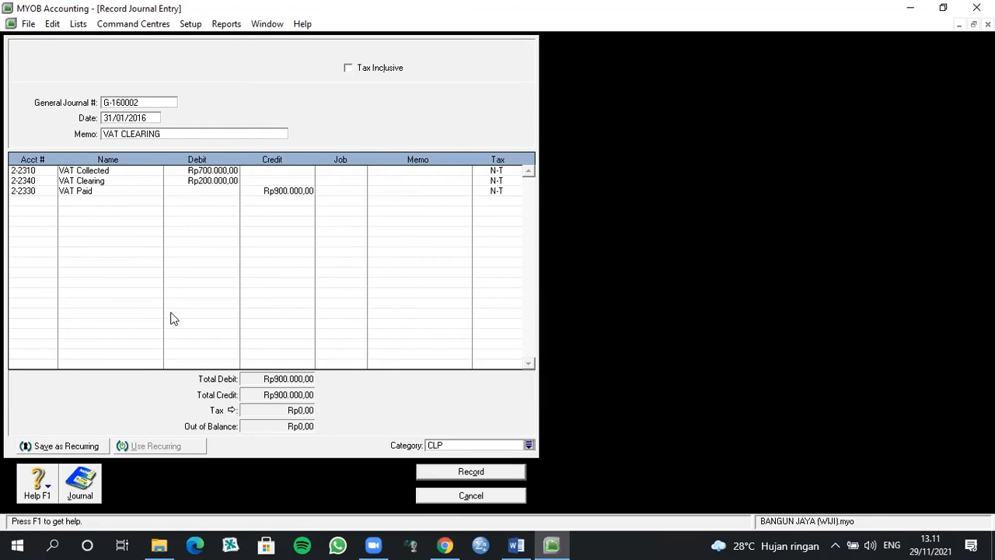
click(435, 474)
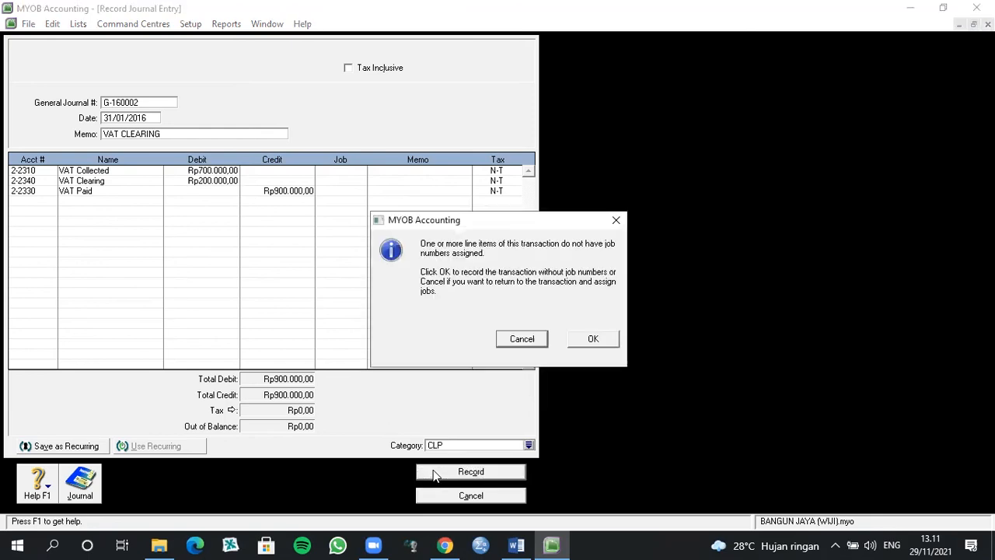
click(590, 339)
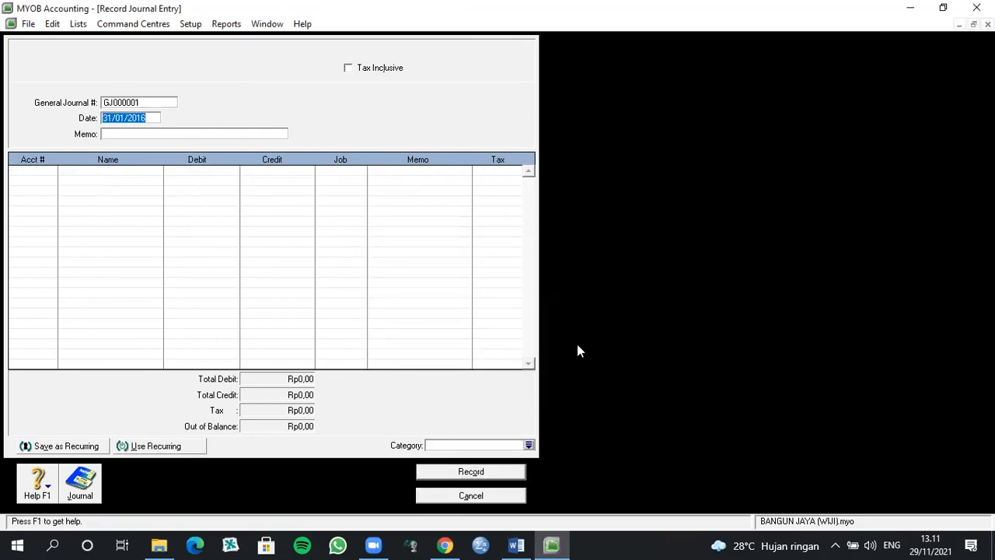
click(501, 497)
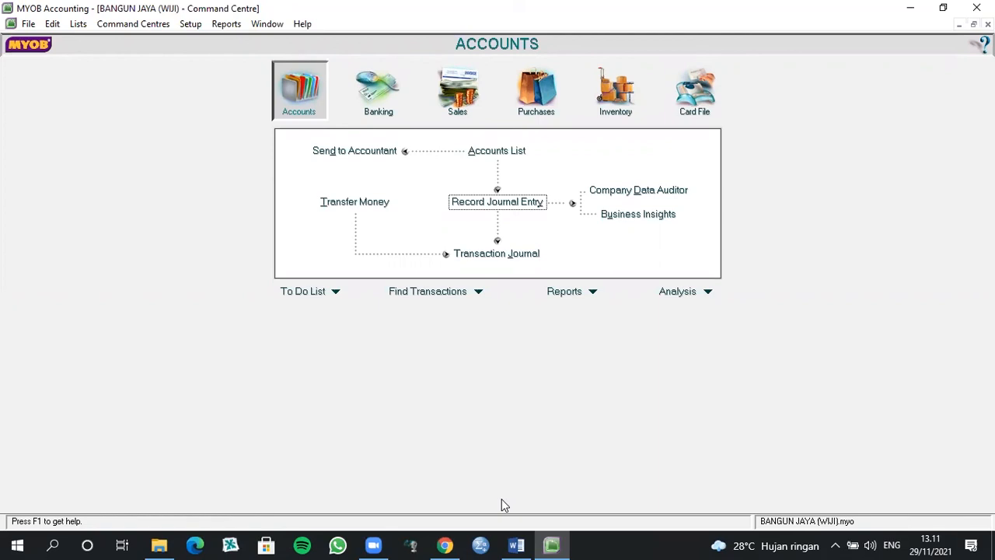
Start an inventory adjustment numbered I-160002, dated 31/01/2016, with the memo ADJUST INVENTORY.
click(612, 99)
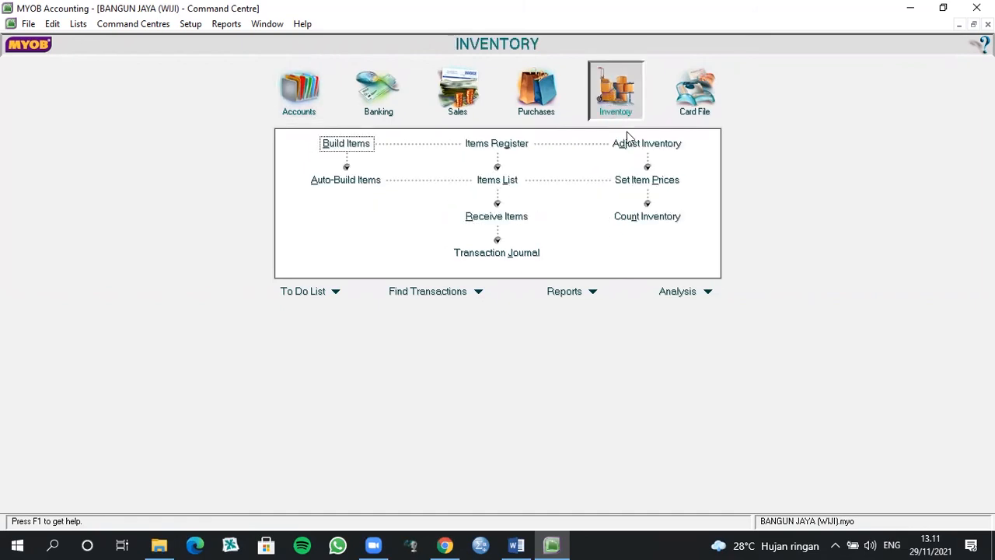
click(630, 147)
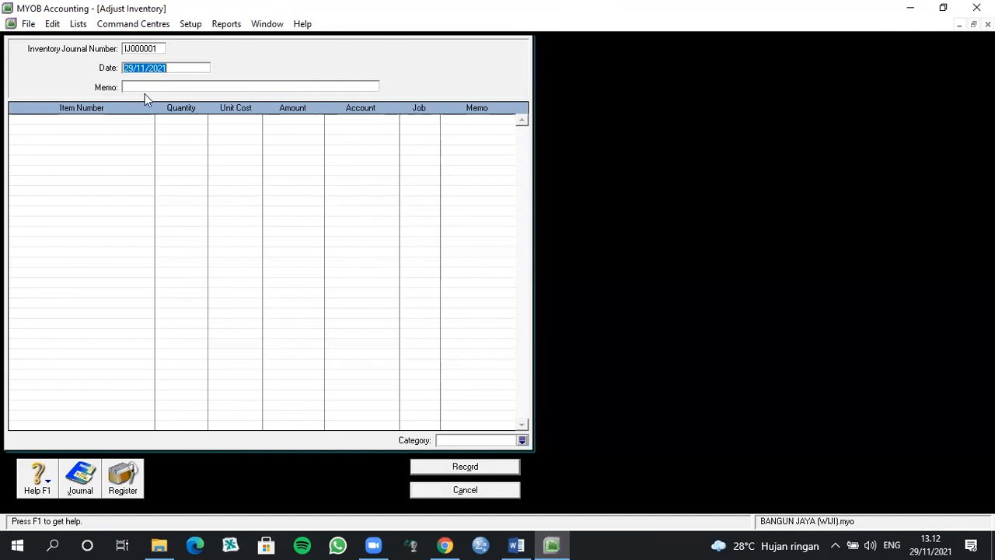
double_click(147, 48)
text(I-160012)
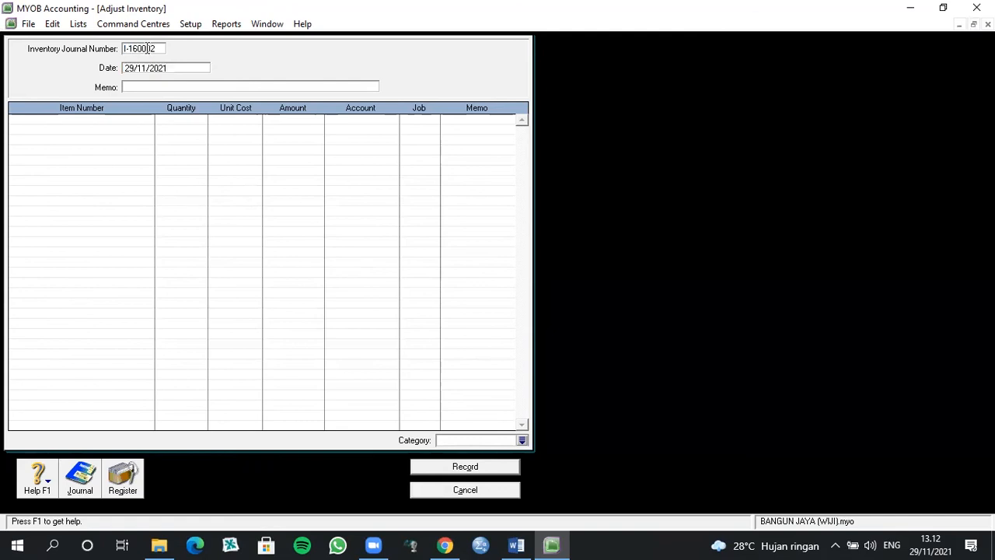
key(Tab)
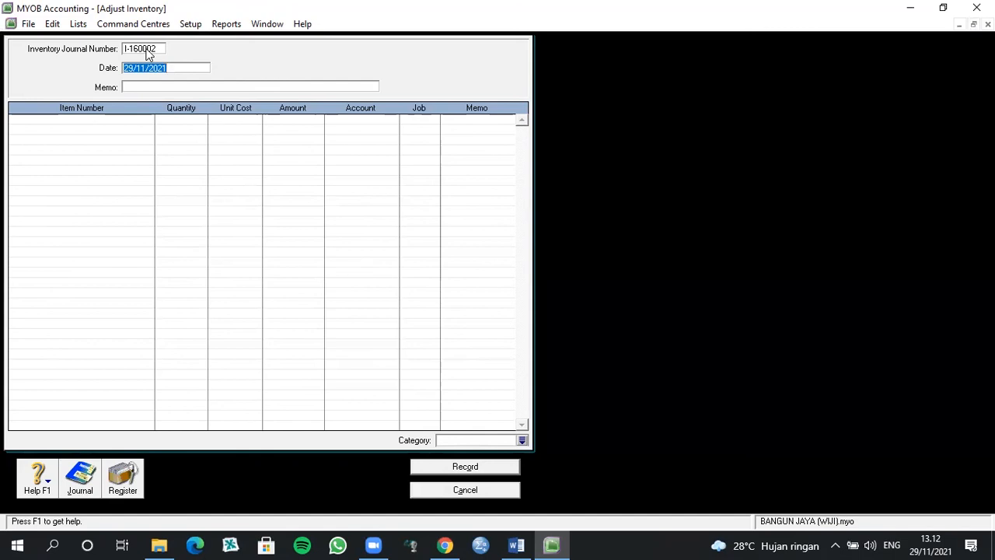
text(31/1/2016)
key(Tab)
text(ADJUST )
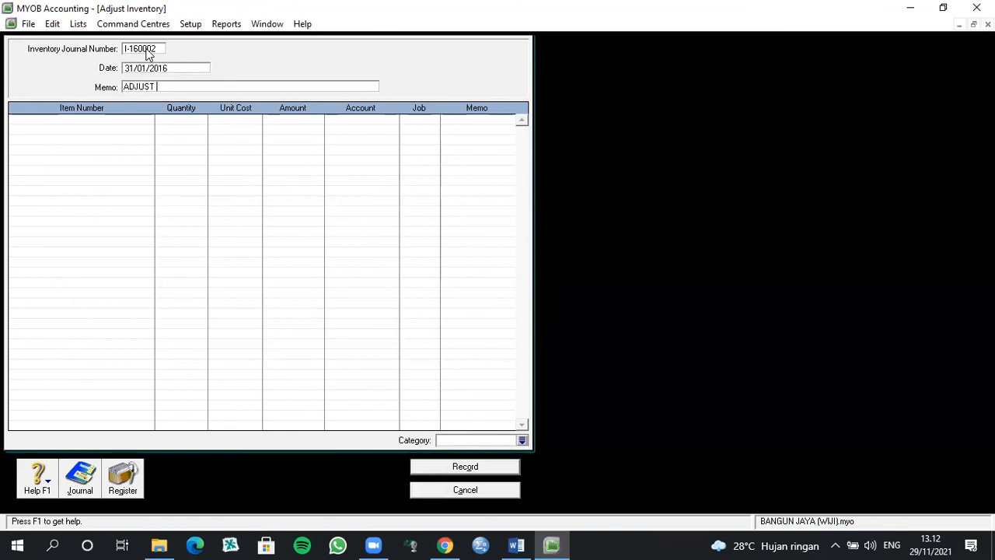
text(INVENTORY)
key(Tab)
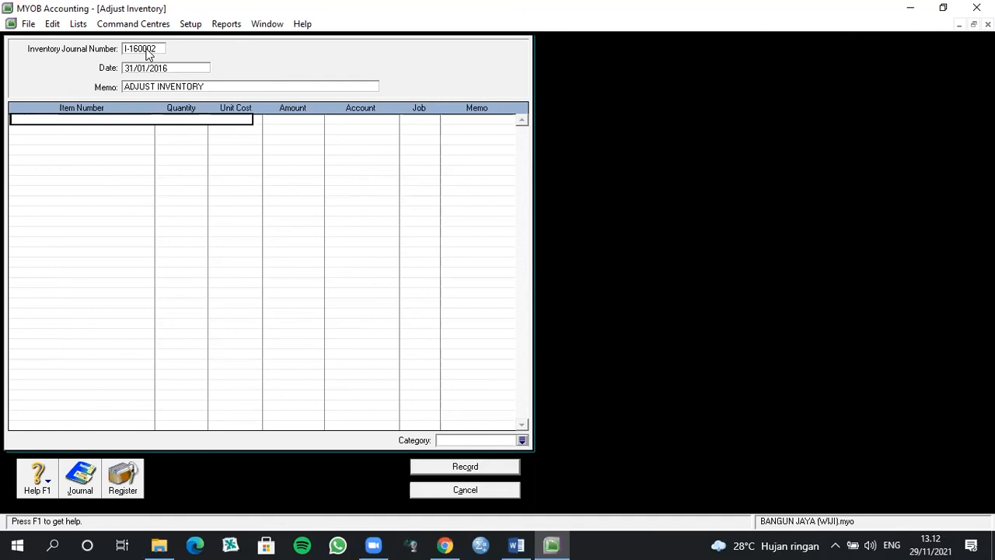
Add an adjustment line for item RS with a quantity of 2, keeping the default unit cost and amount.
text(RS)
key(Tab)
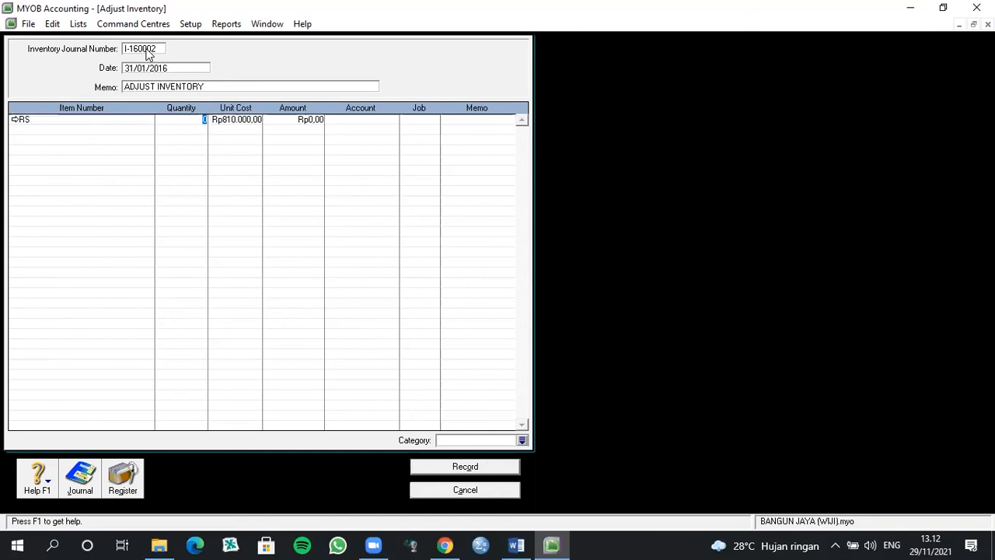
text(2)
key(Tab)
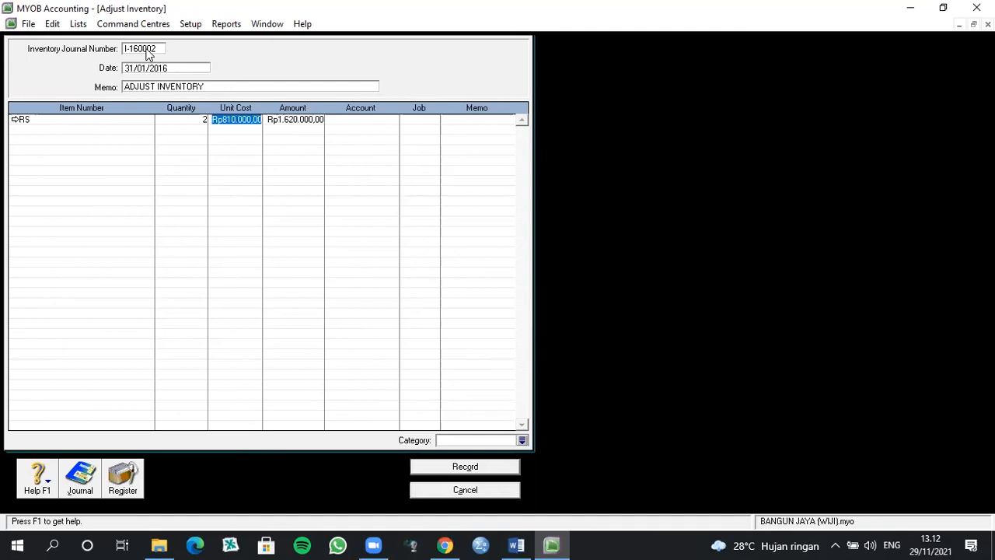
key(Tab)
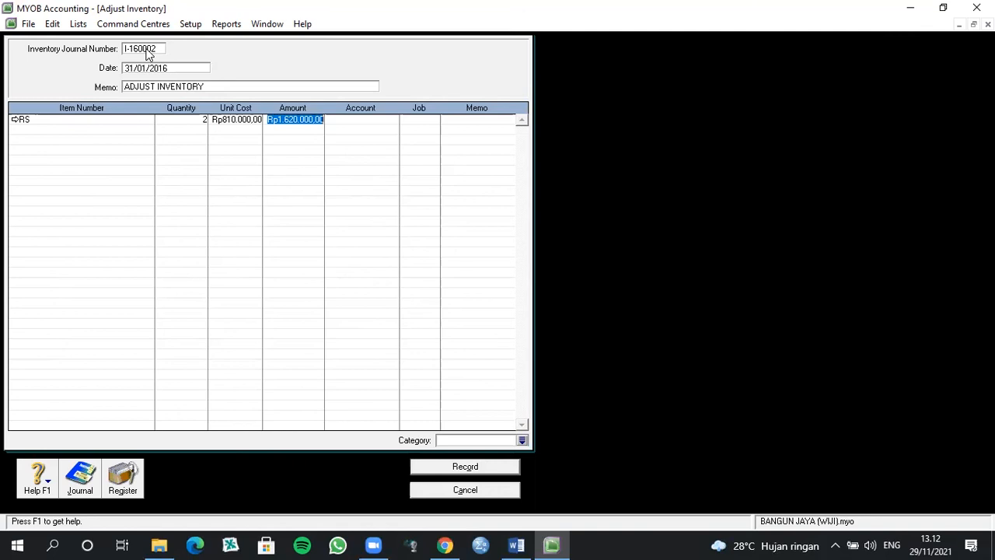
key(Tab)
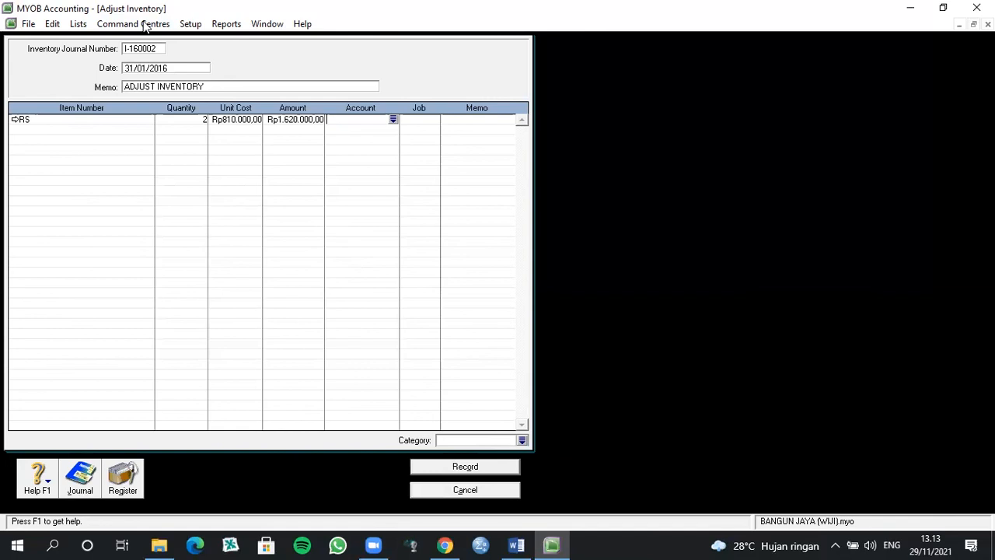
Assign account 5-1100 Material and job C to the RS adjustment line.
click(393, 121)
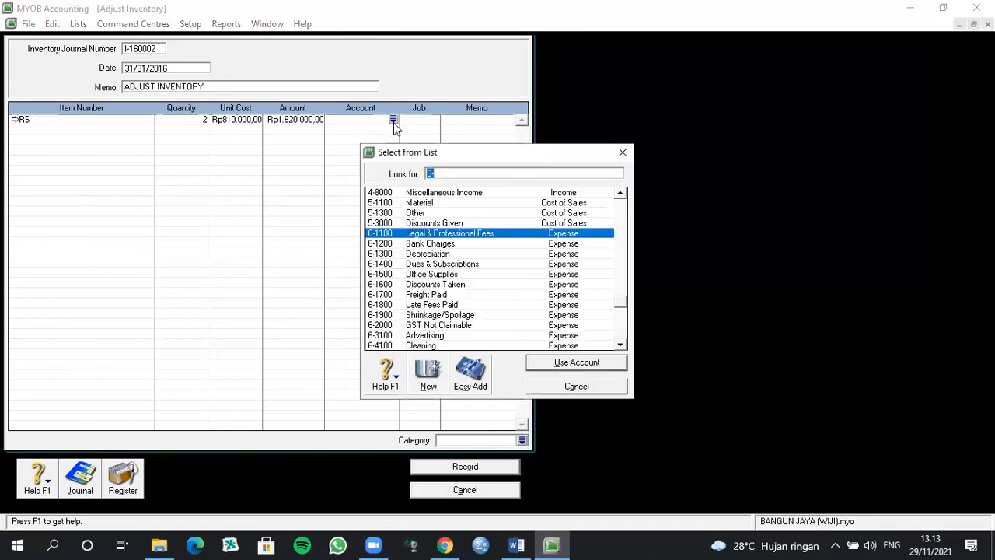
click(576, 386)
click(431, 122)
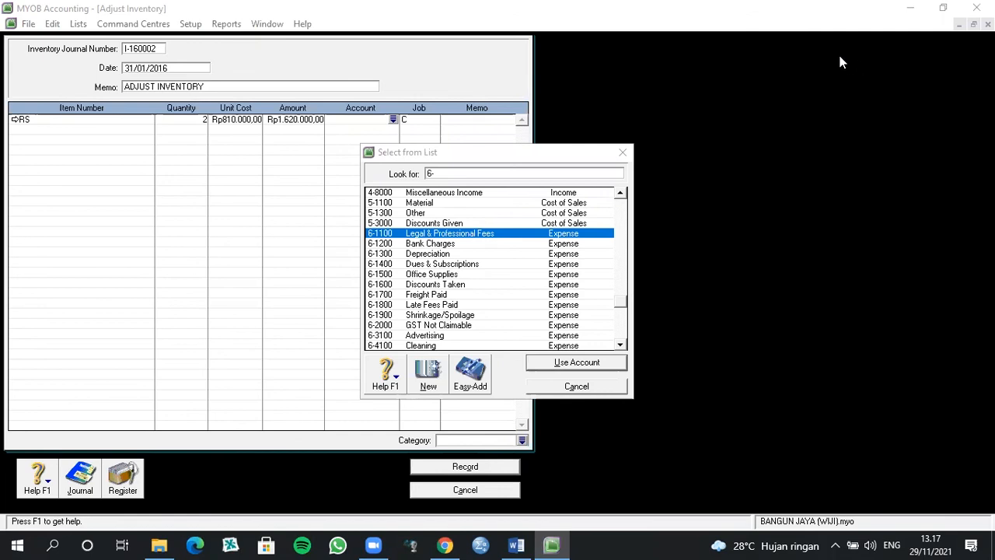
click(469, 204)
click(557, 363)
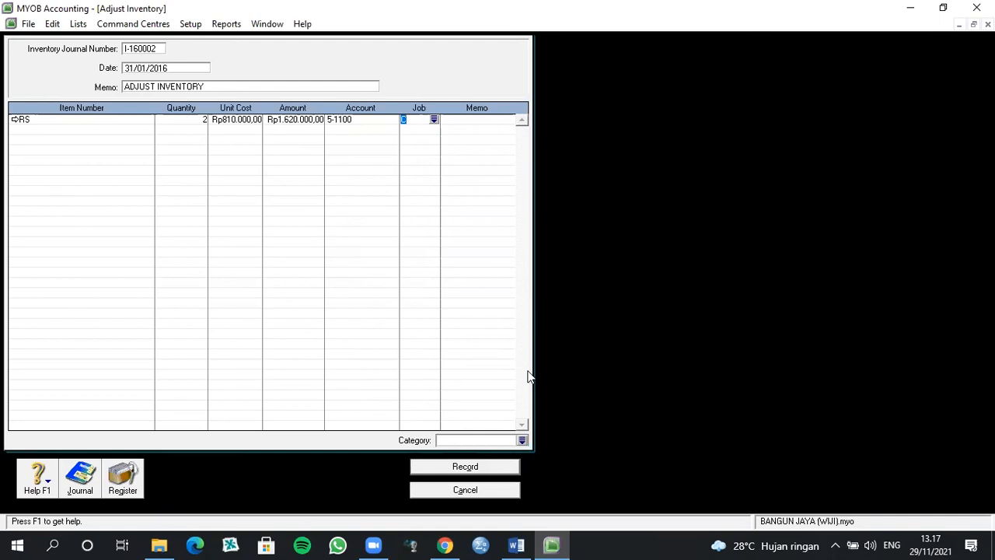
Assign category CLP (Cilacap) to the inventory adjustment, record it and leave inventory adjustment.
click(522, 440)
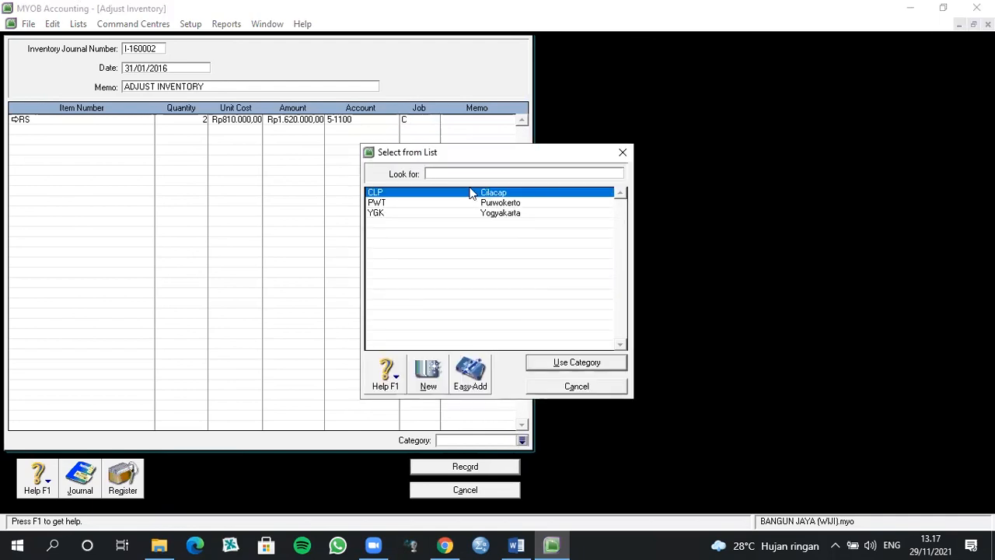
text(CLP)
click(582, 366)
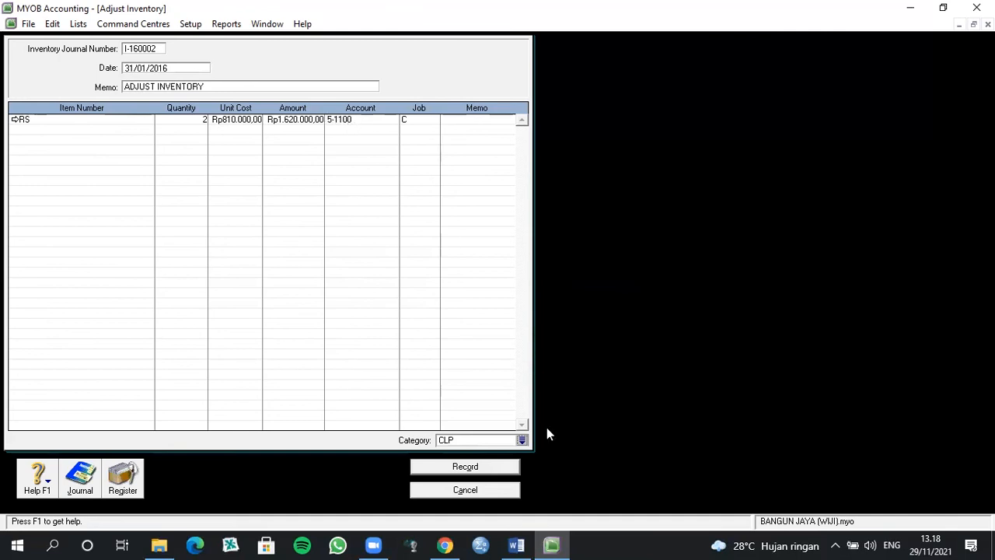
click(505, 468)
click(497, 496)
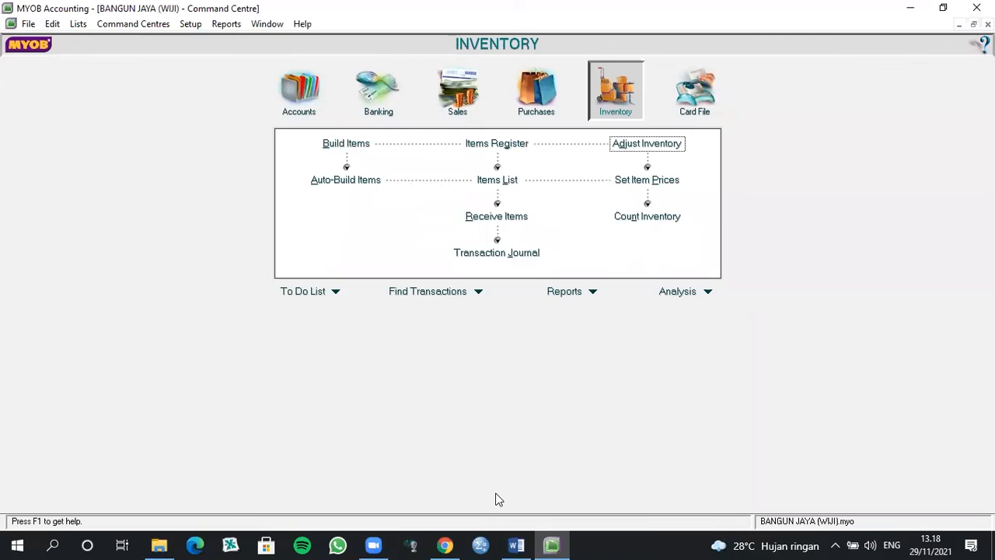
Check the report task in the Word test sheet, return to MYOB and display the Account Transactions [Accrual] report for 01/01/2016 to 31/01/2016.
click(516, 545)
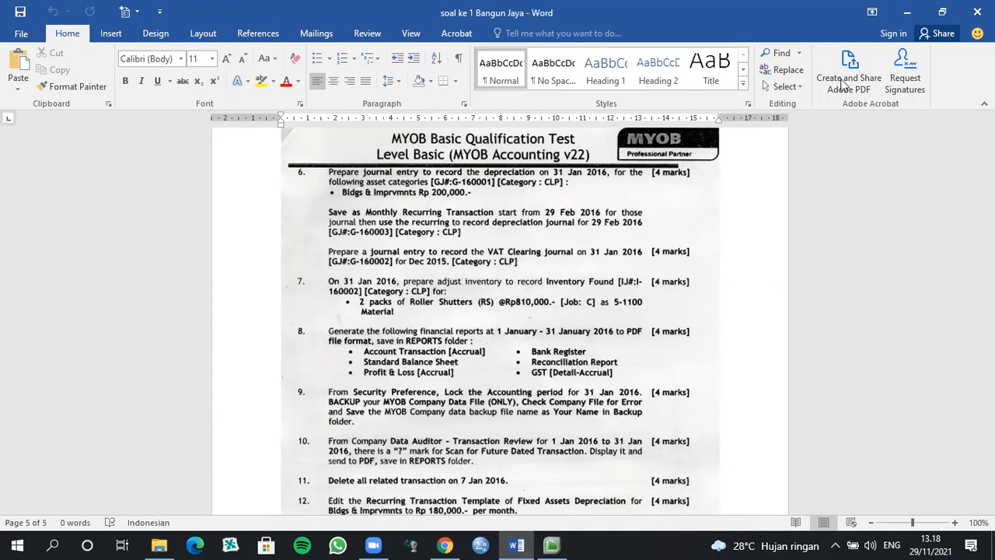
click(907, 13)
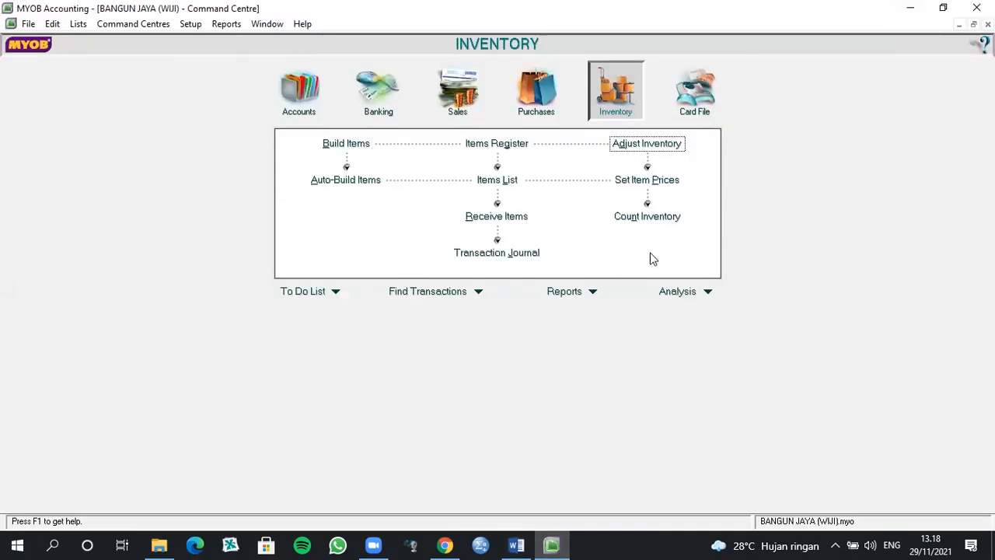
click(592, 291)
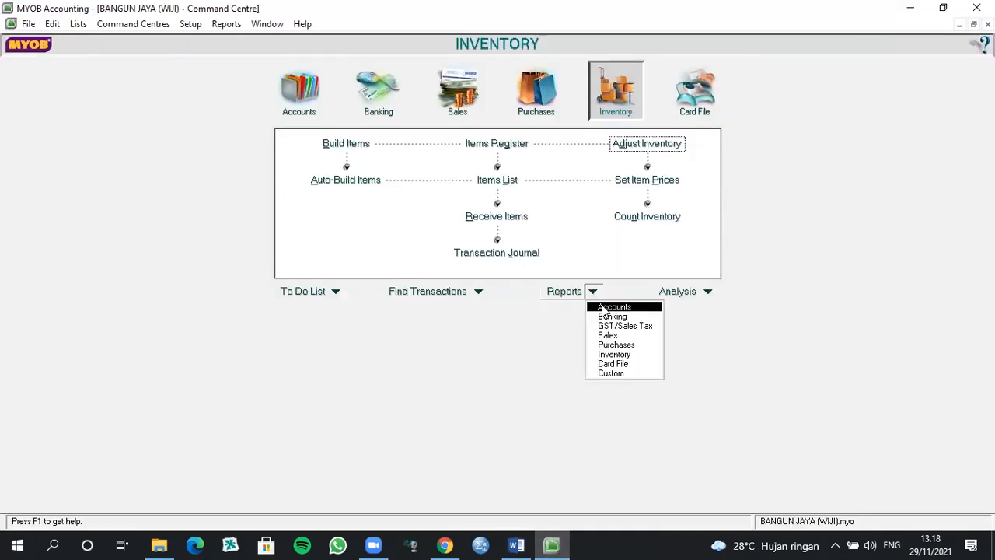
click(603, 308)
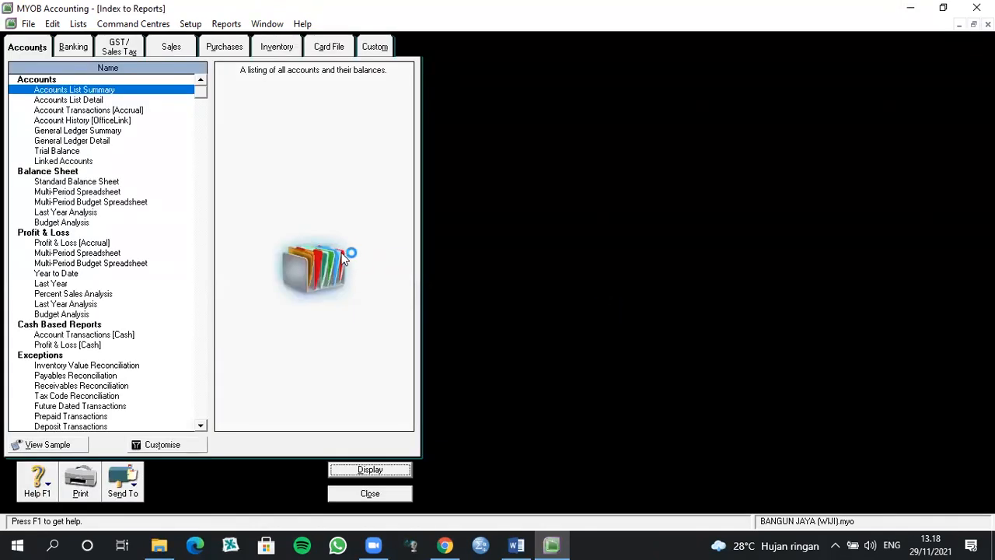
click(122, 111)
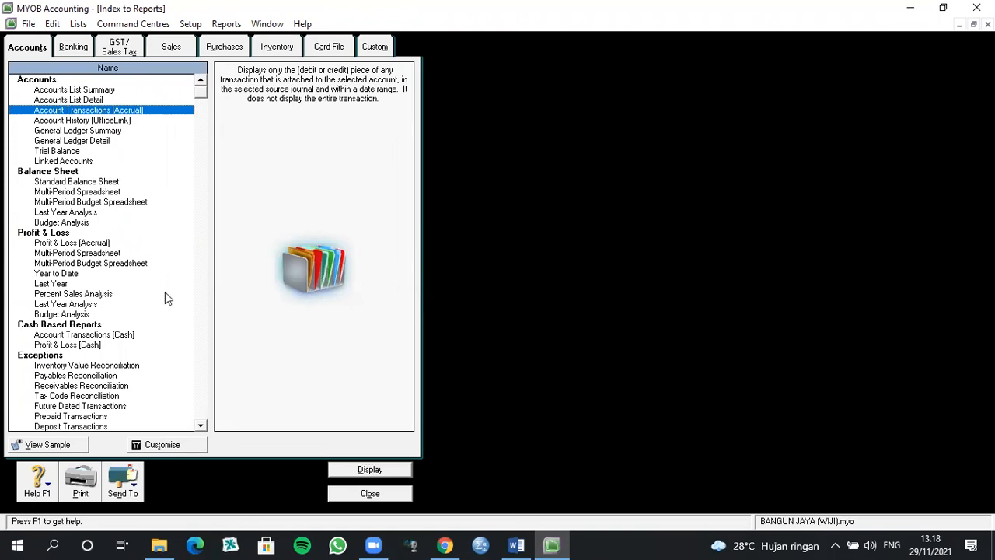
click(160, 443)
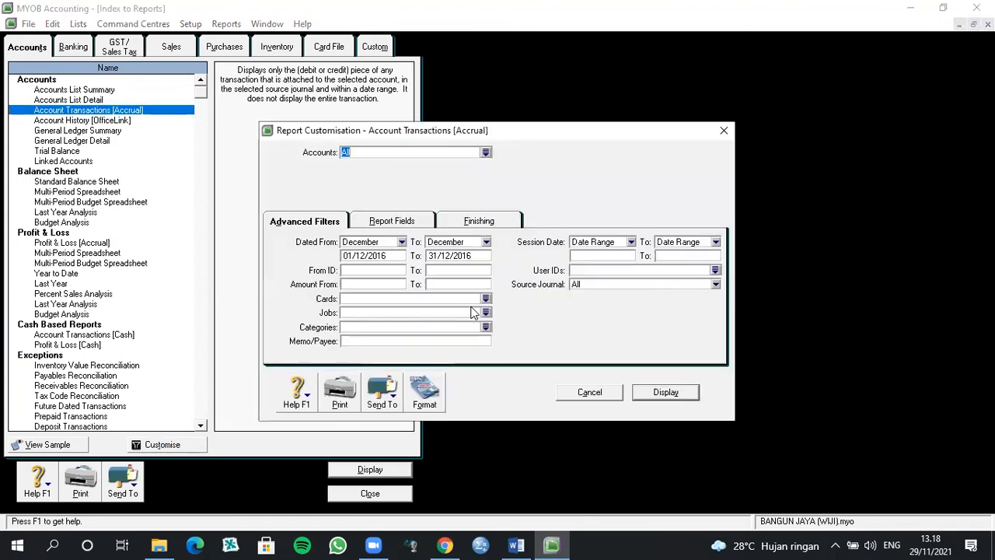
click(402, 243)
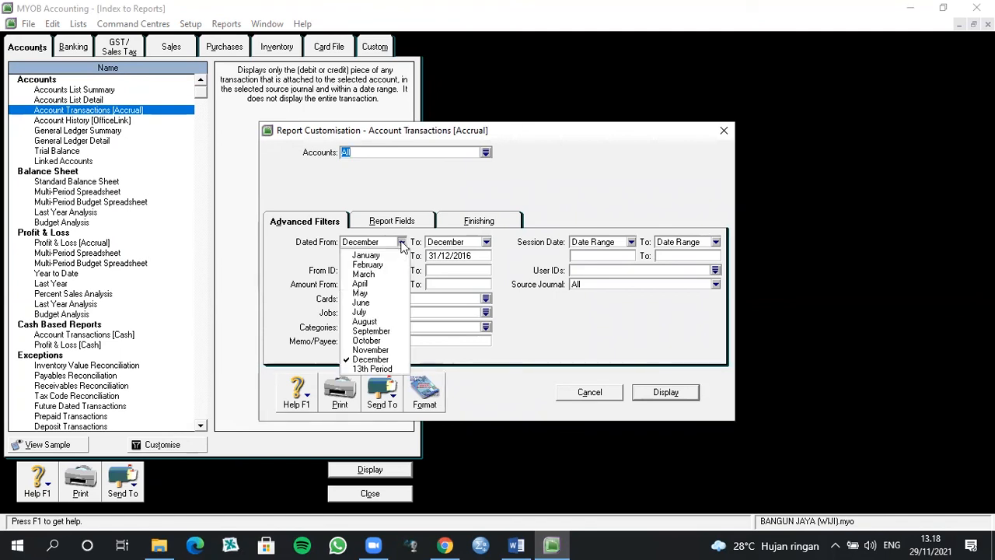
click(398, 253)
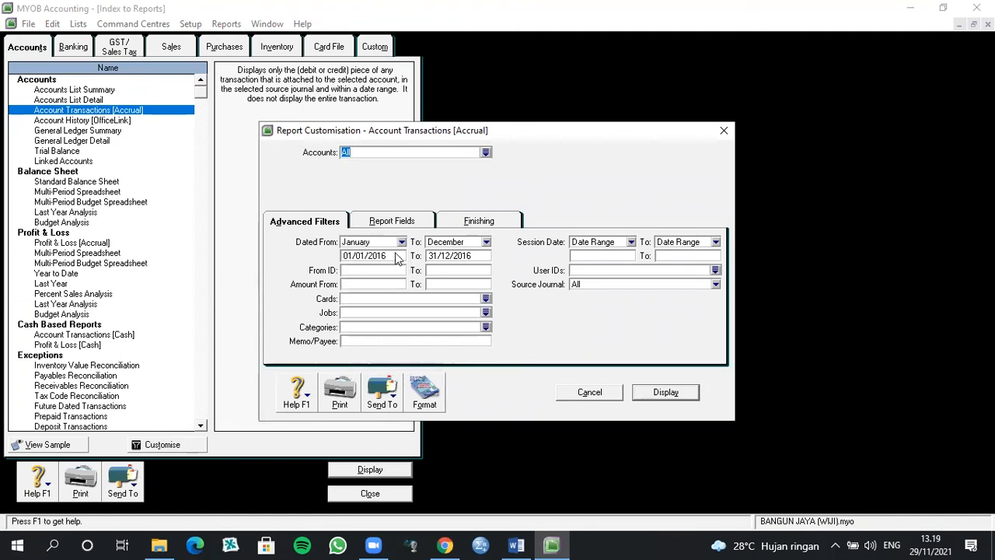
click(487, 242)
click(479, 257)
click(649, 392)
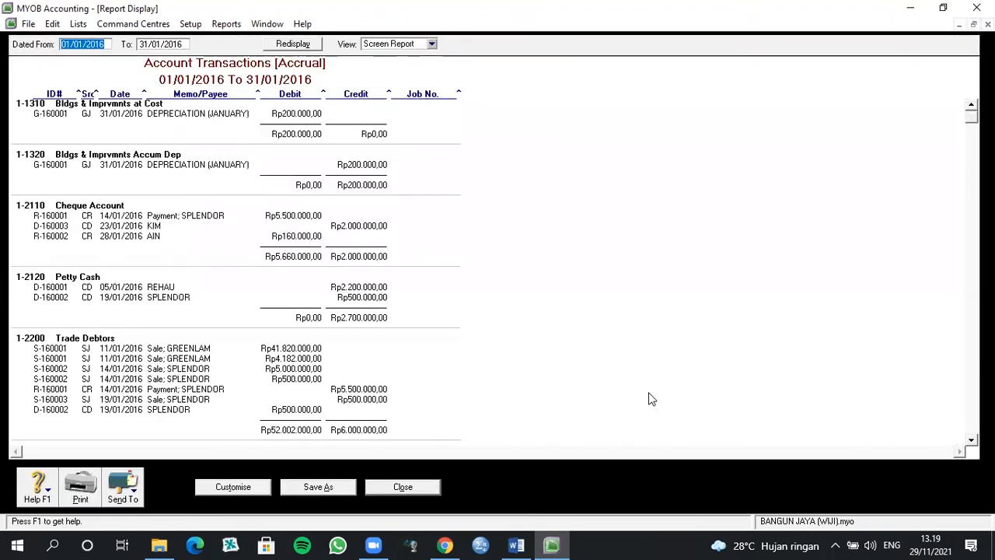
Show the Account Transactions [Accrual] report as a print preview and look through its account sections.
click(432, 44)
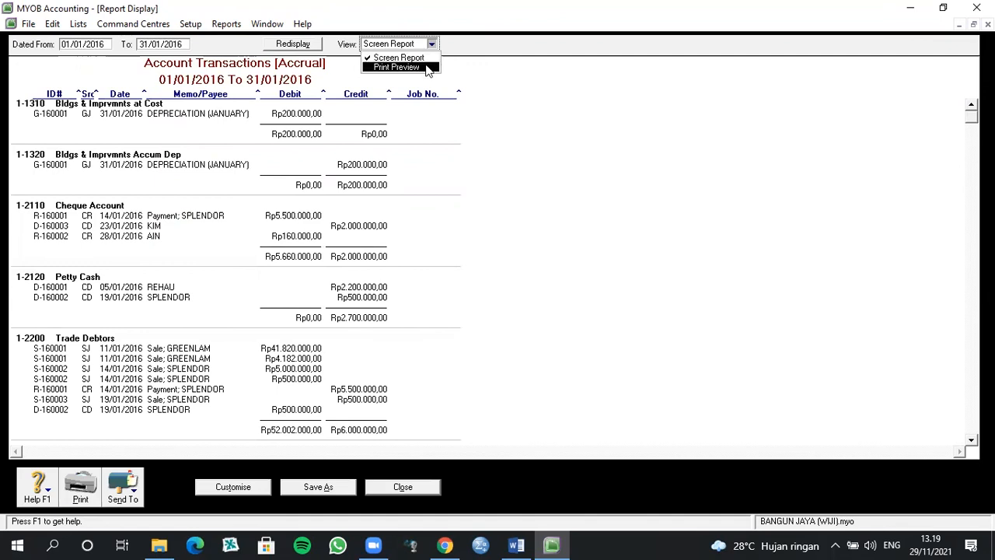
click(427, 69)
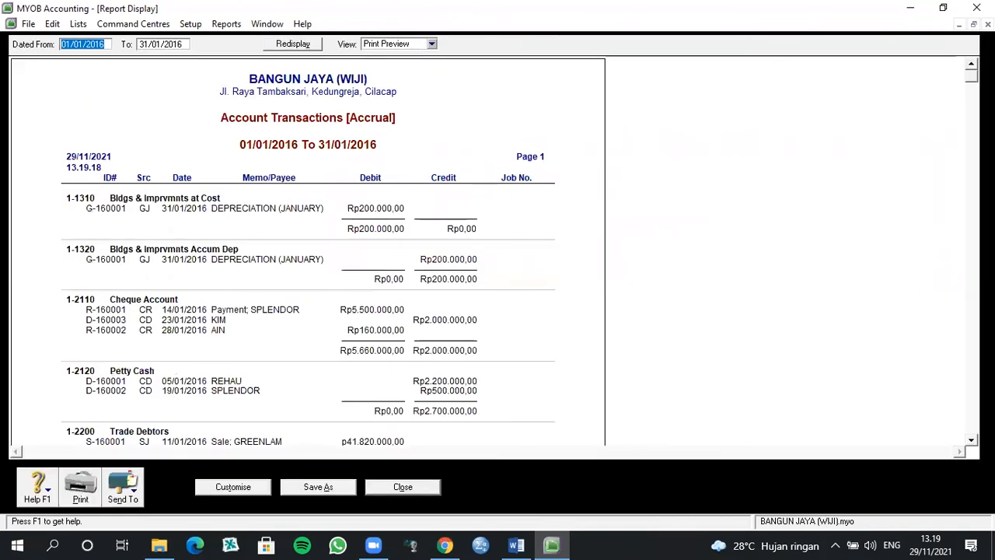
scroll(307, 249, down, 5)
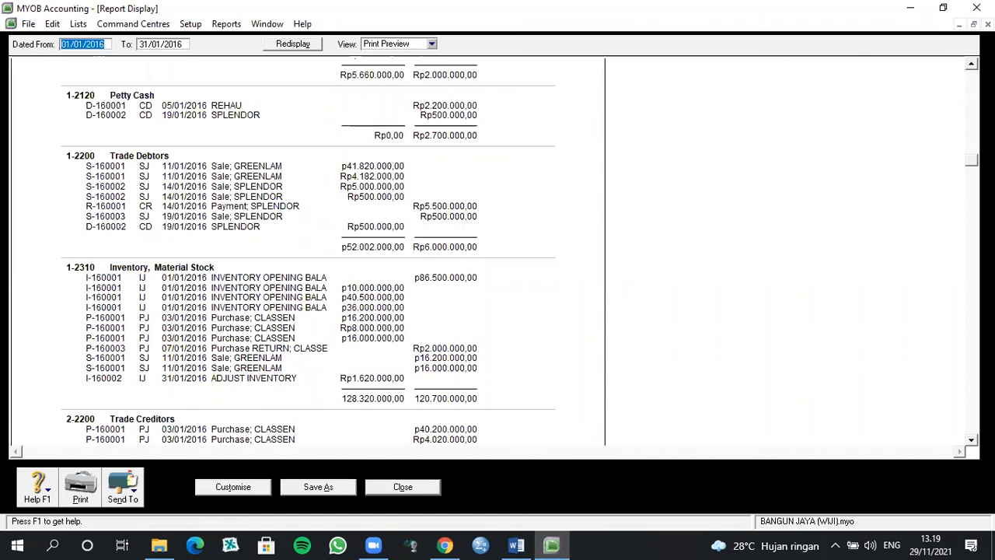
scroll(745, 270, down, 4)
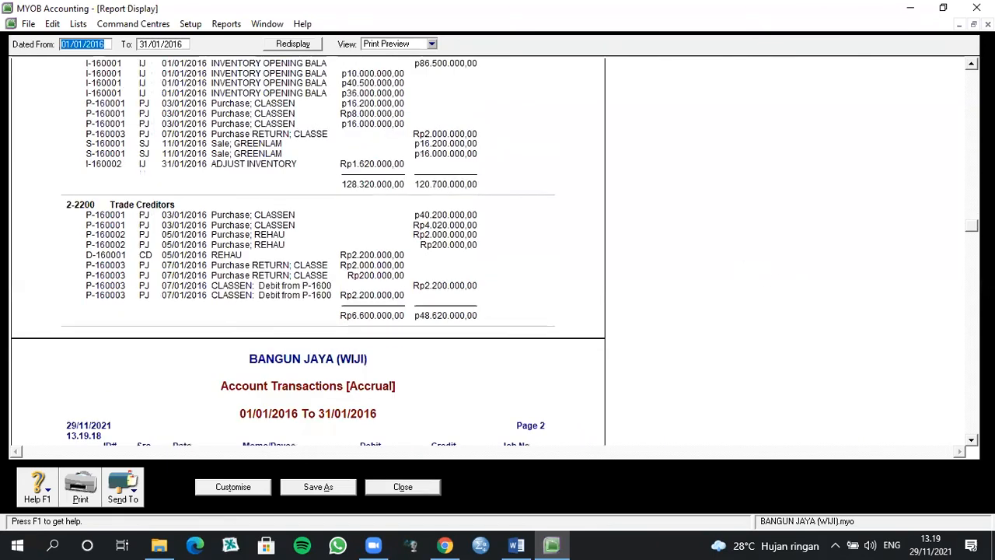
scroll(494, 251, down, 1)
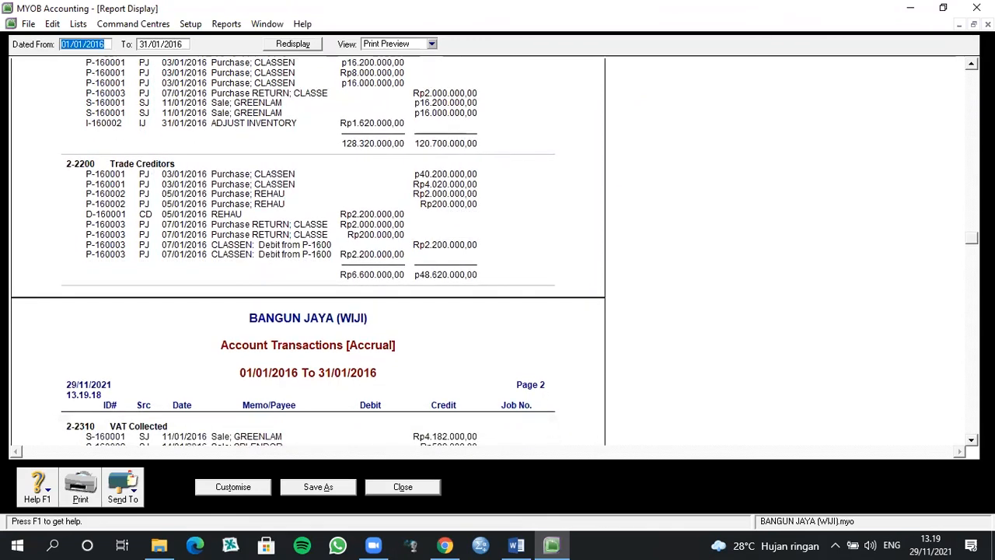
scroll(403, 495, down, 1)
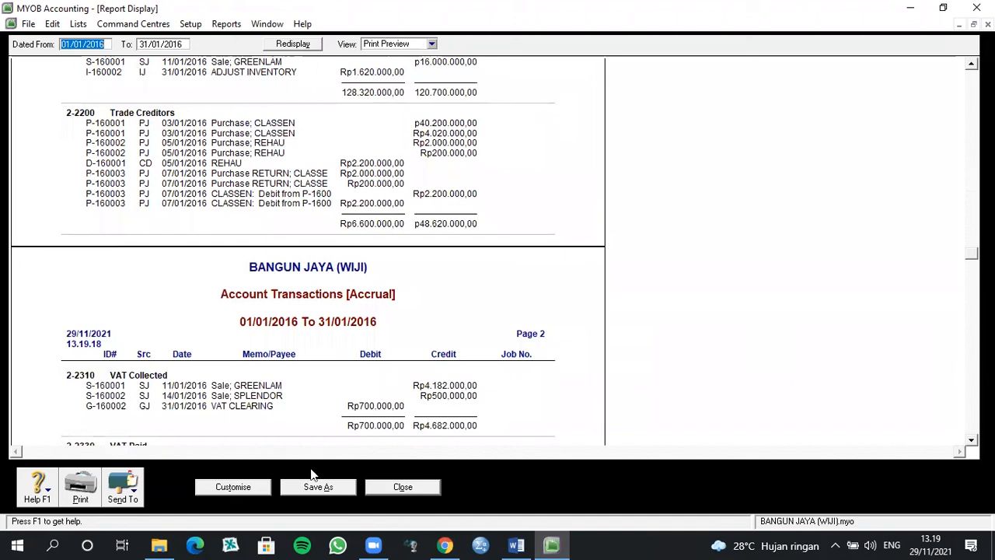
Export the report as a PDF in the SEMESTER 5 folder, adding the student's name in parentheses after the default file name.
click(135, 502)
click(129, 460)
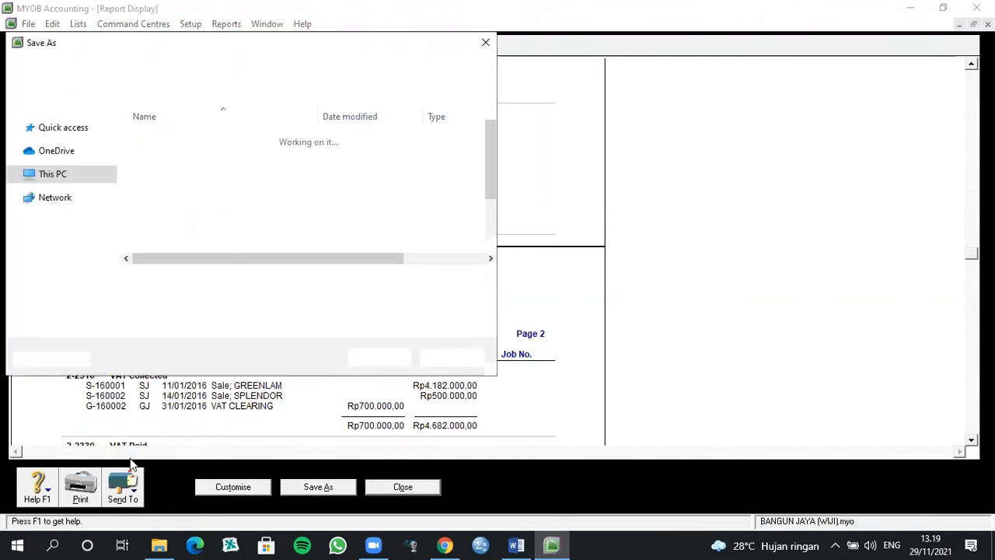
drag(491, 168, 491, 229)
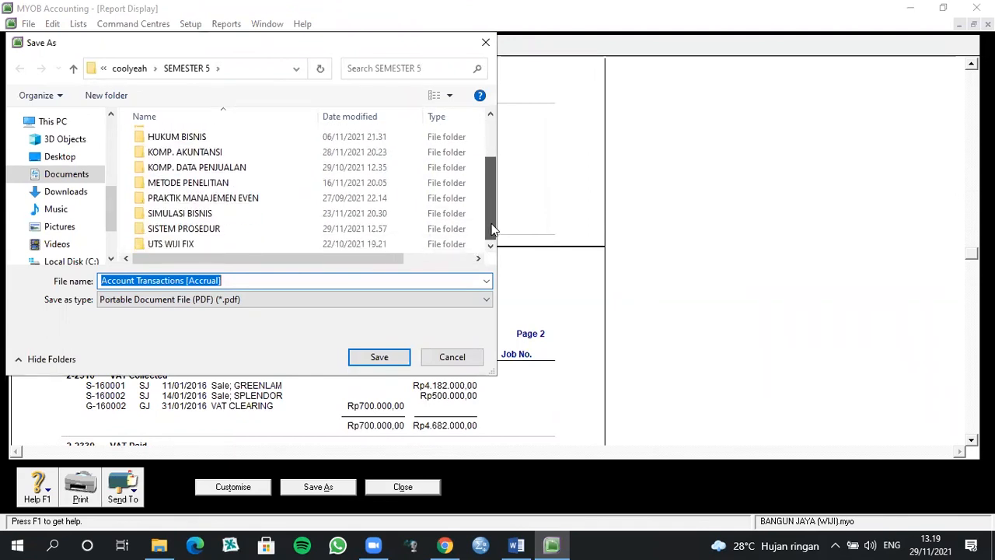
click(234, 284)
text((WIJI))
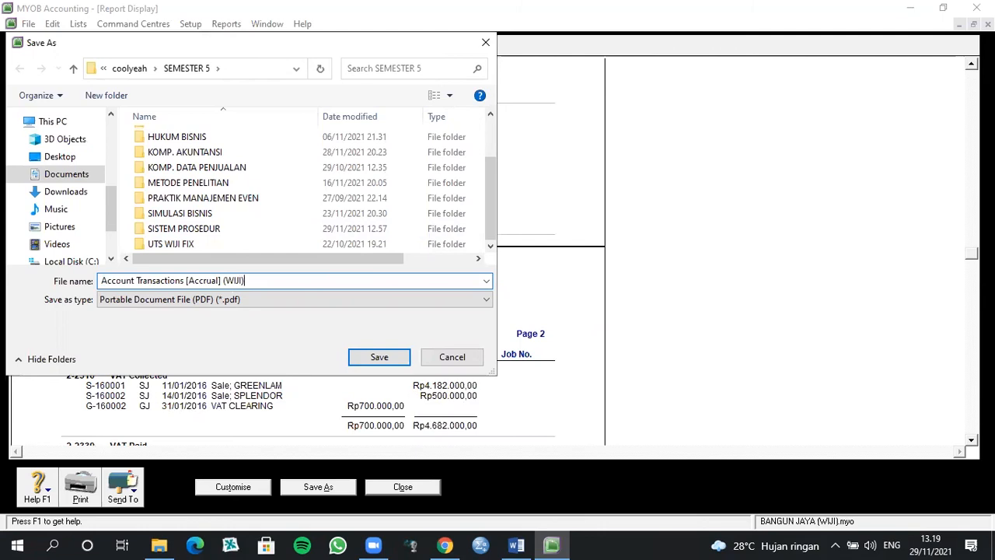
key(Return)
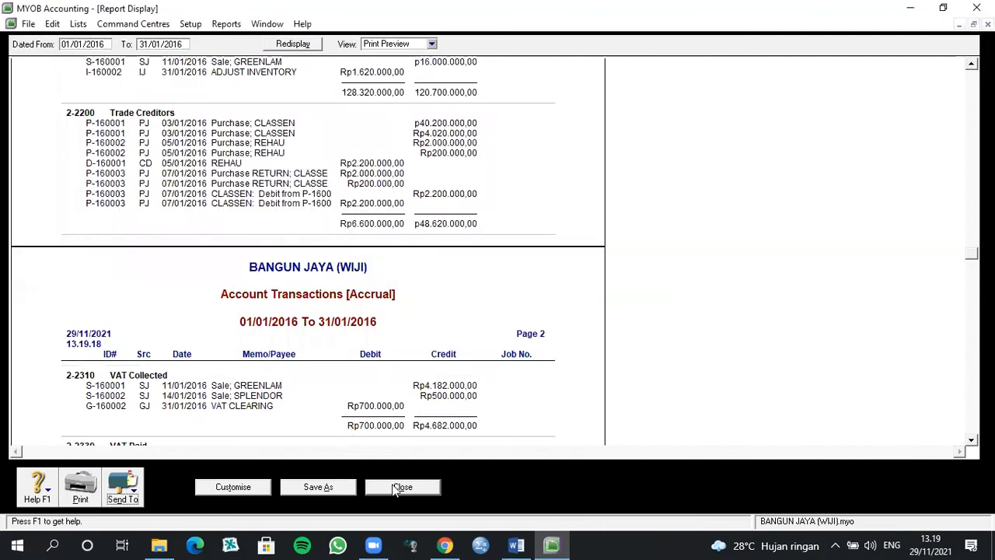
Leave the Account Transactions report and display the Standard Balance Sheet for January as of 31/01/2016.
click(400, 486)
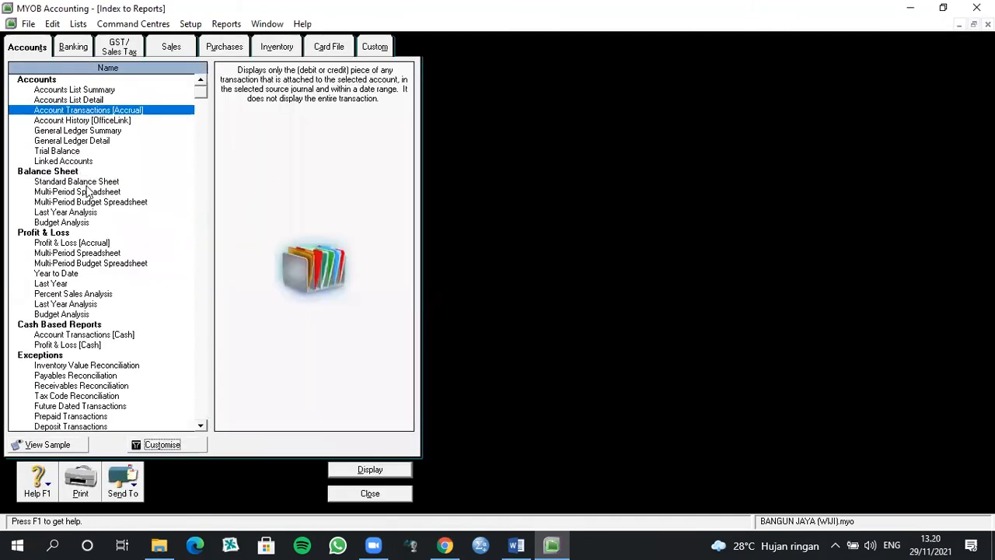
click(86, 182)
click(190, 443)
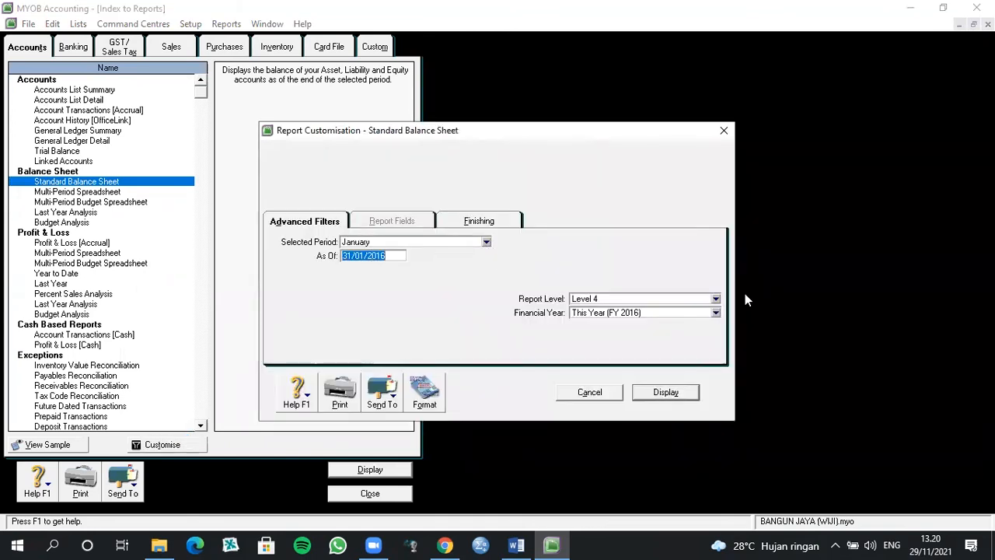
click(667, 392)
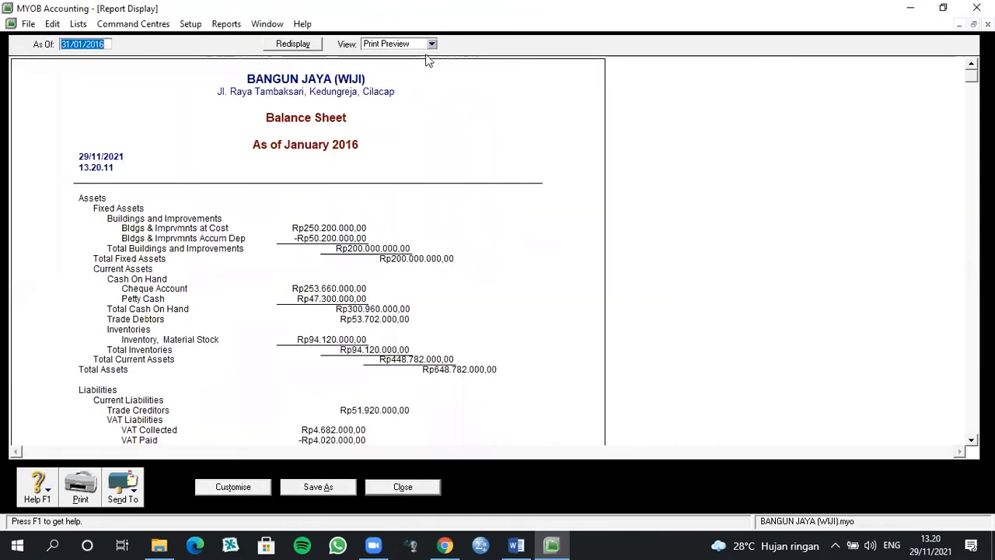
Show the balance sheet as a print preview and look through its assets, liabilities and equity sections.
click(431, 45)
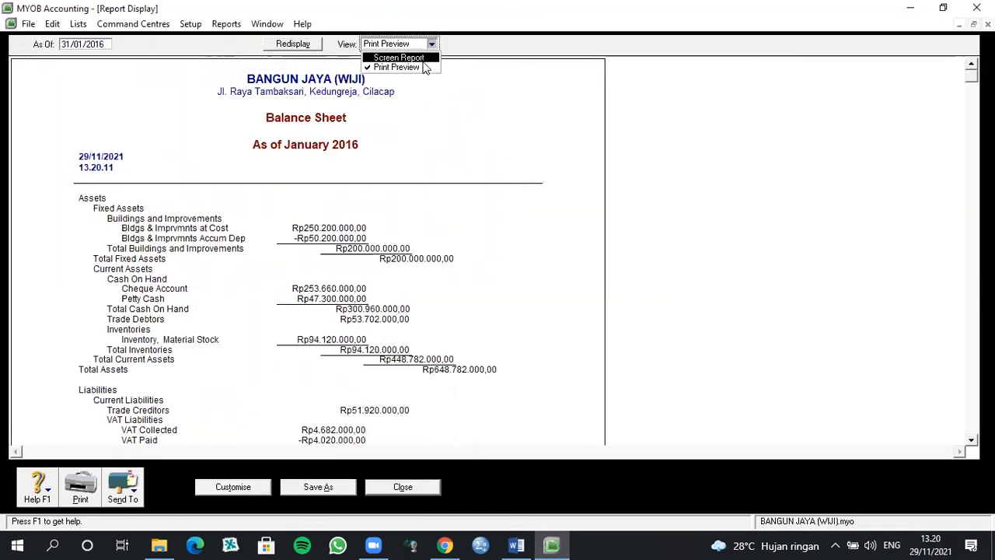
click(419, 68)
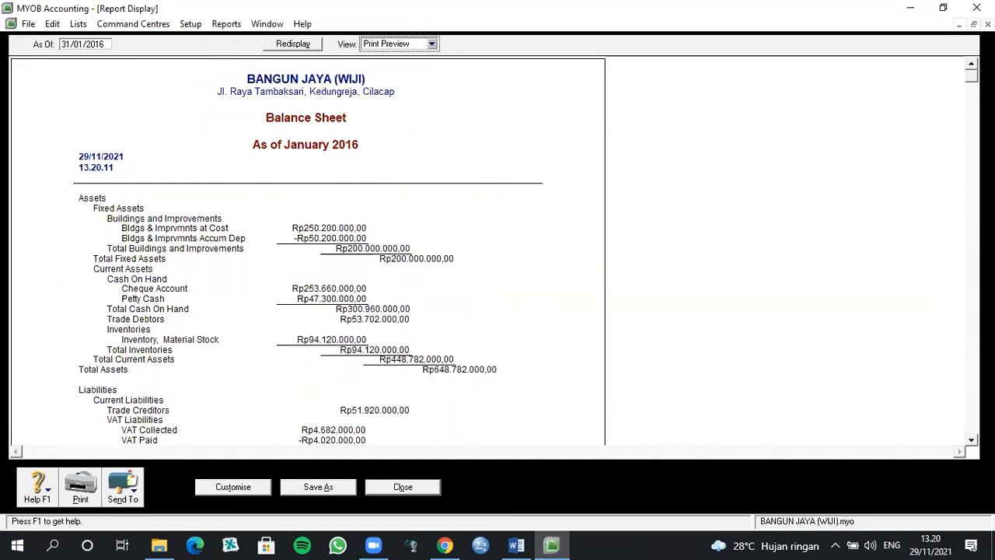
scroll(495, 251, down, 3)
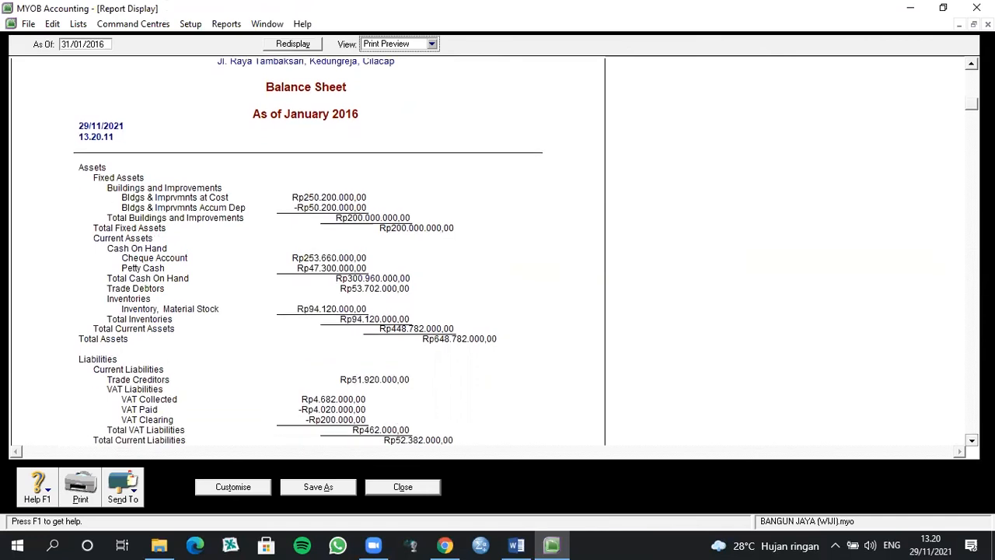
scroll(495, 251, down, 3)
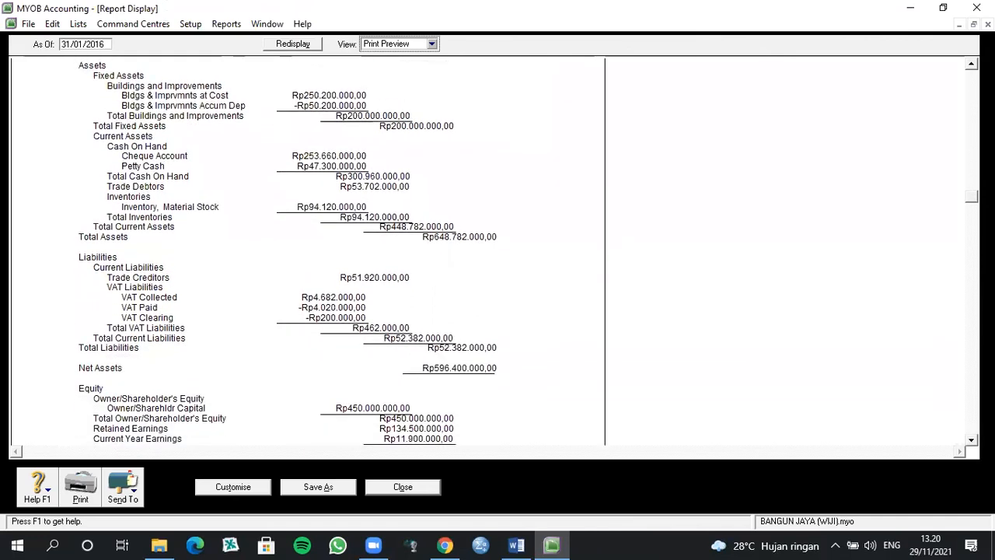
scroll(495, 251, down, 3)
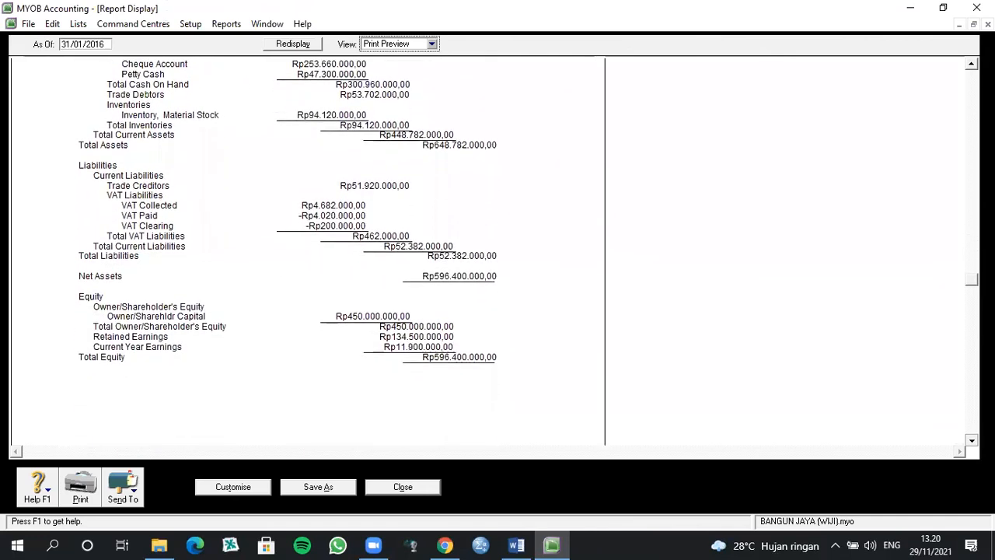
scroll(495, 251, down, 2)
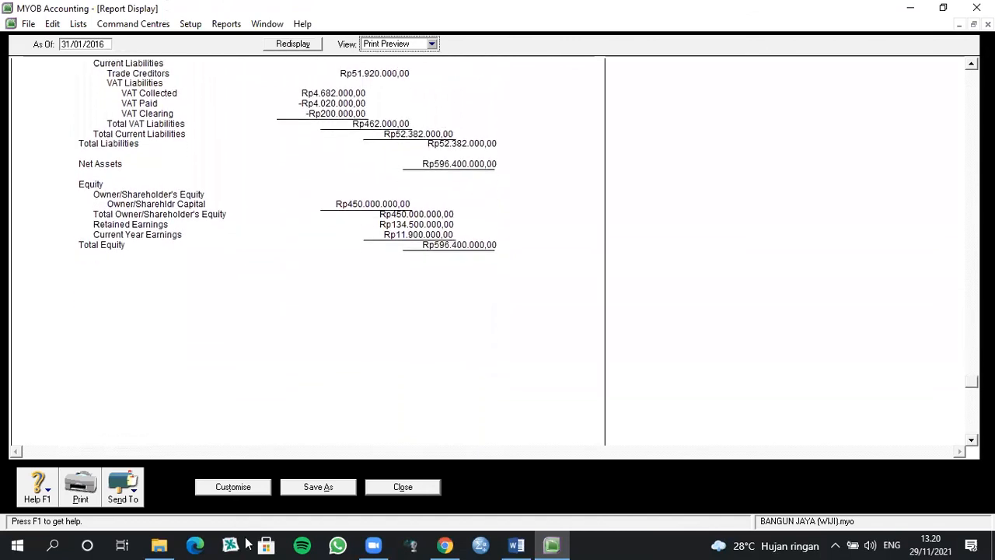
Export the balance sheet as a PDF in the SEMESTER 5 folder, adding the student's name in parentheses after the default file name, and leave the report.
click(109, 504)
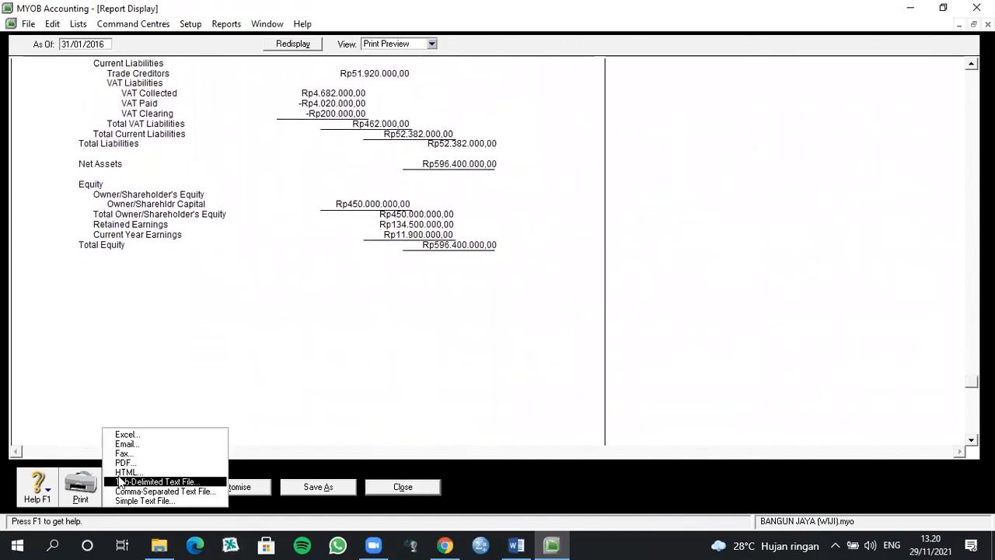
click(124, 470)
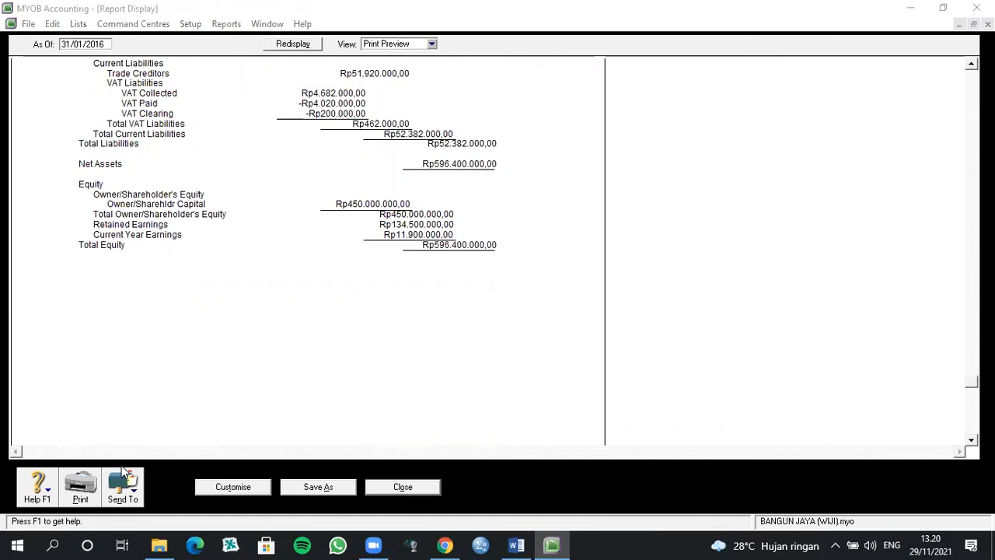
click(202, 281)
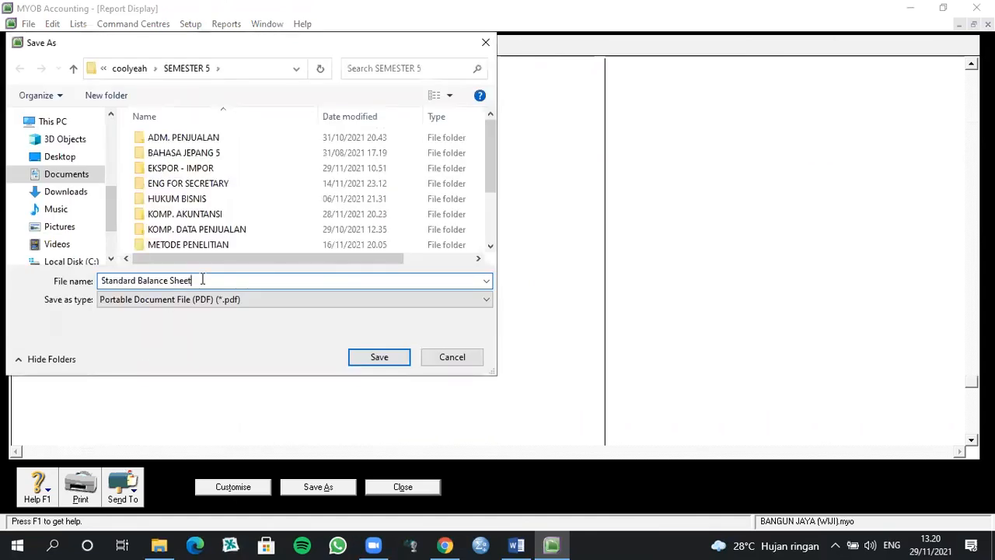
text((WIJI))
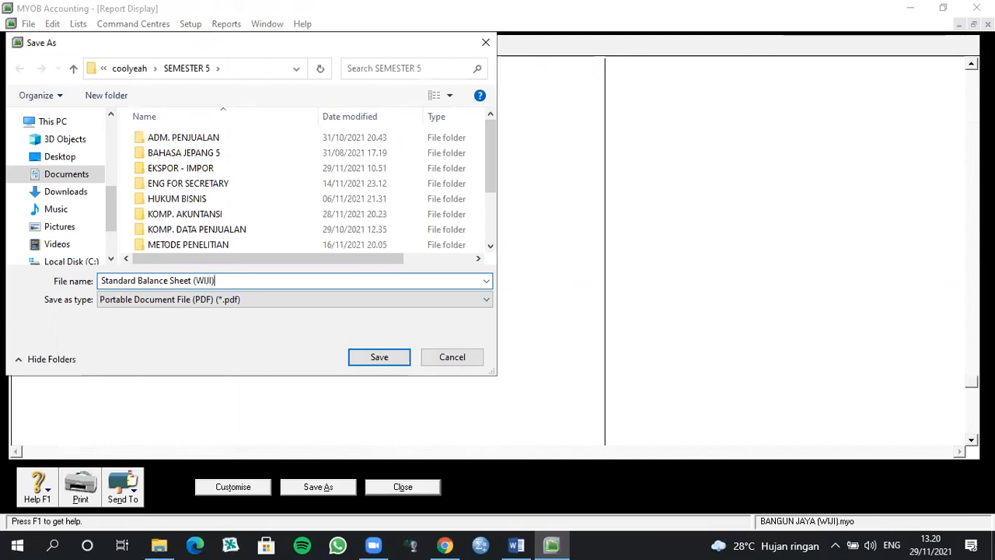
key(Return)
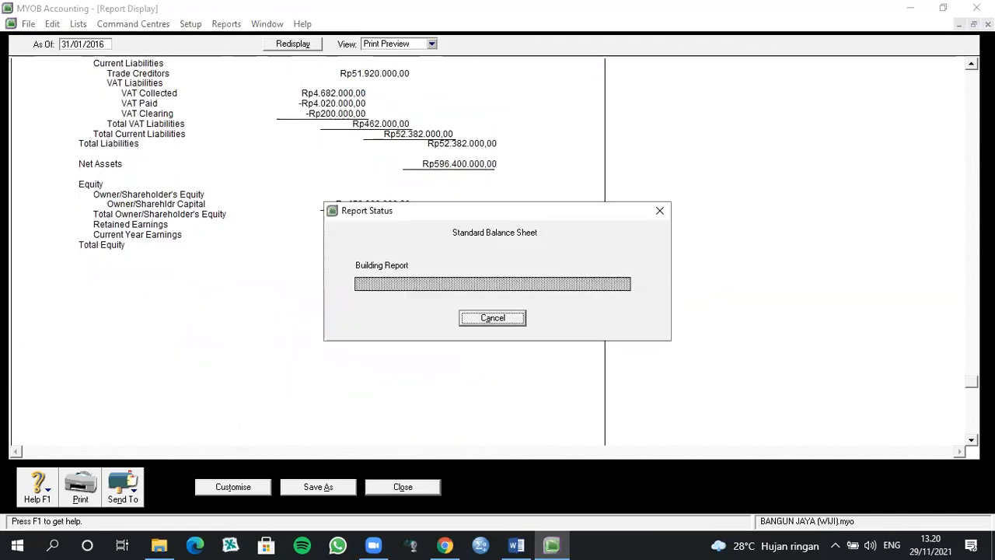
click(396, 490)
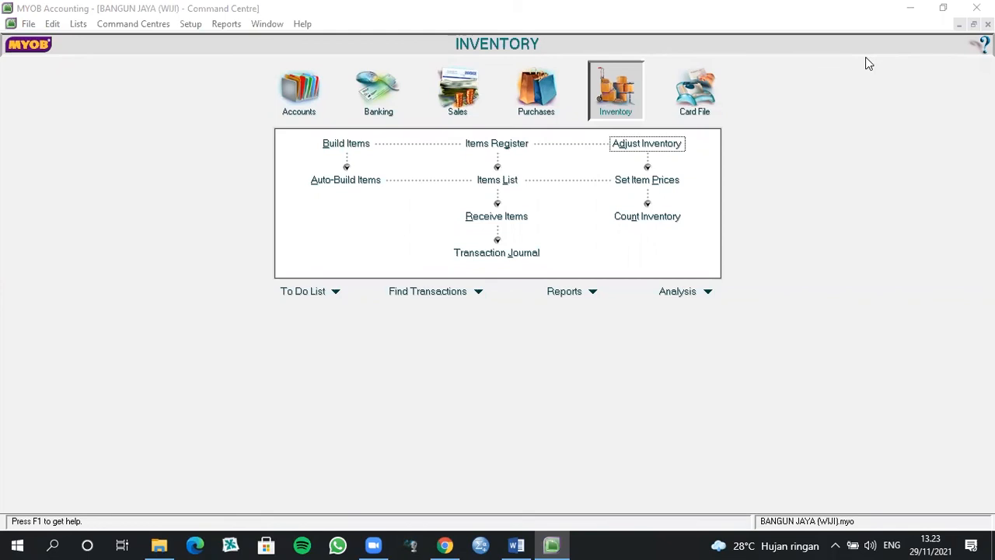
Turn on the lock period in the security preferences, disallowing entries prior to 31/01/2016.
click(195, 24)
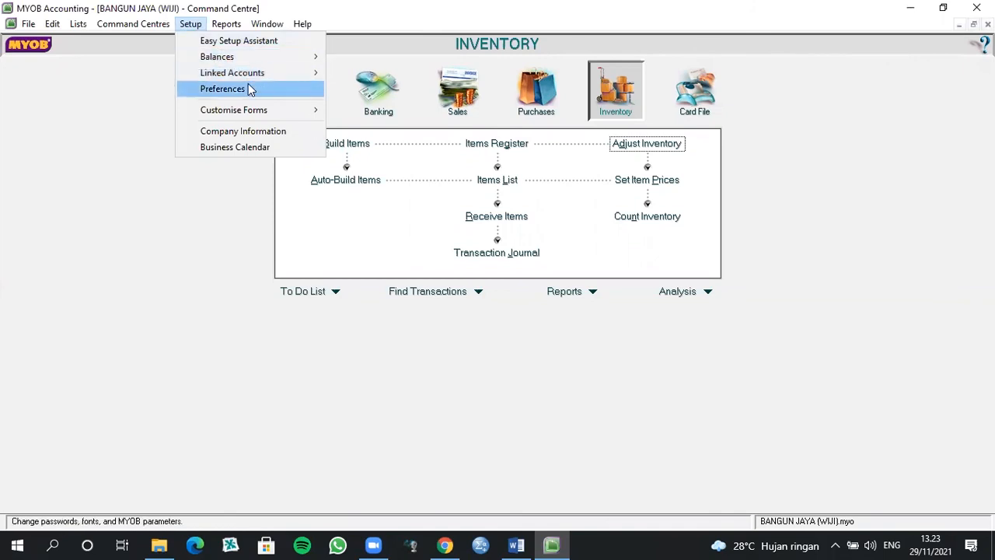
click(248, 89)
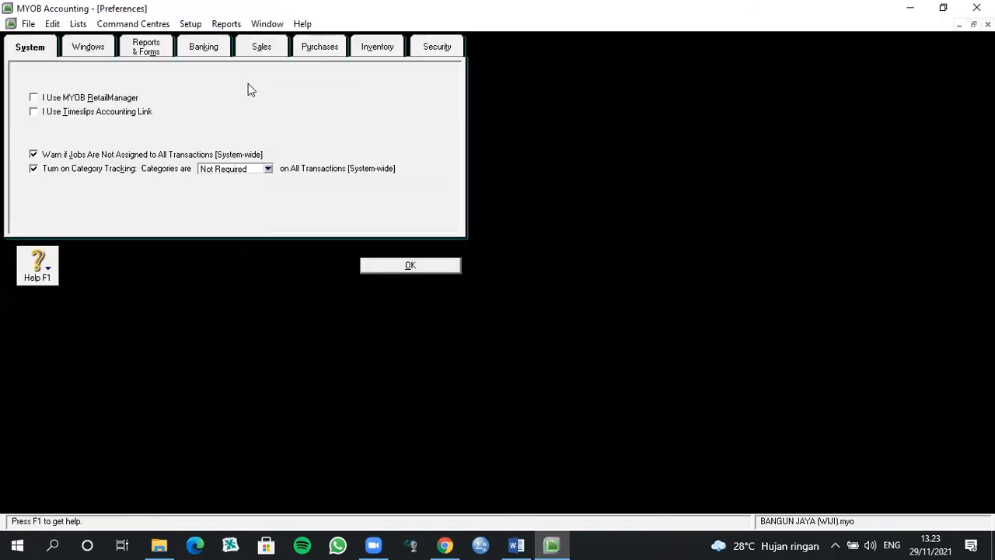
click(449, 53)
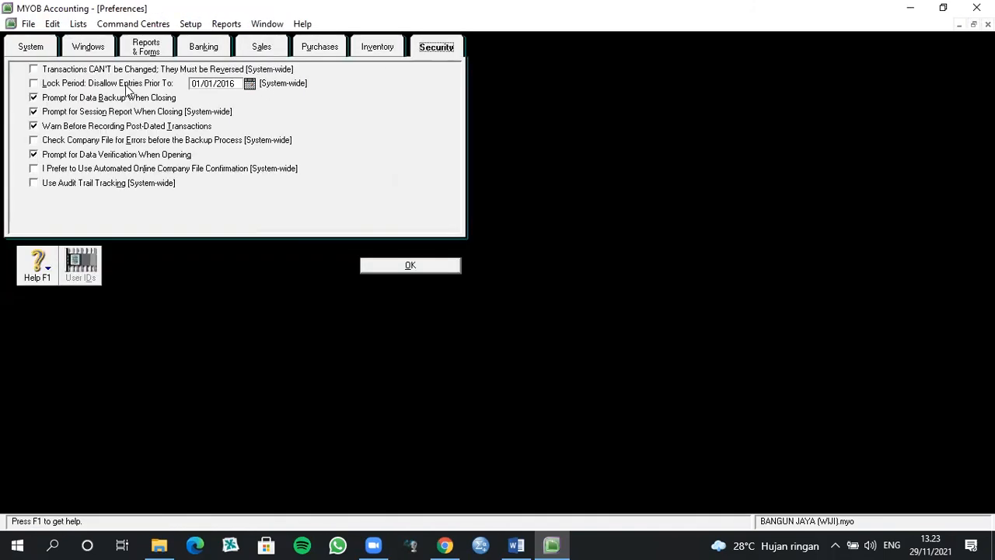
click(34, 83)
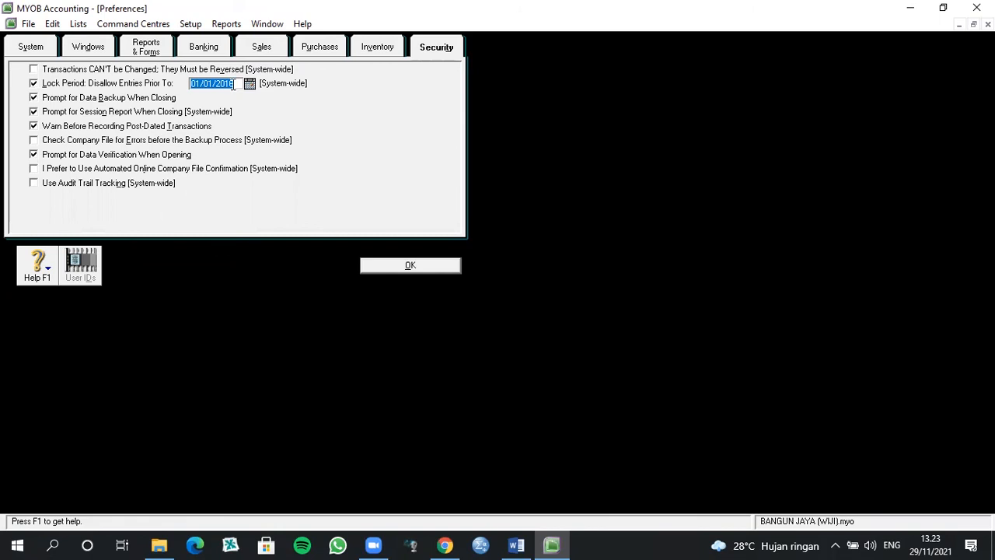
text(31/1/2016)
key(Tab)
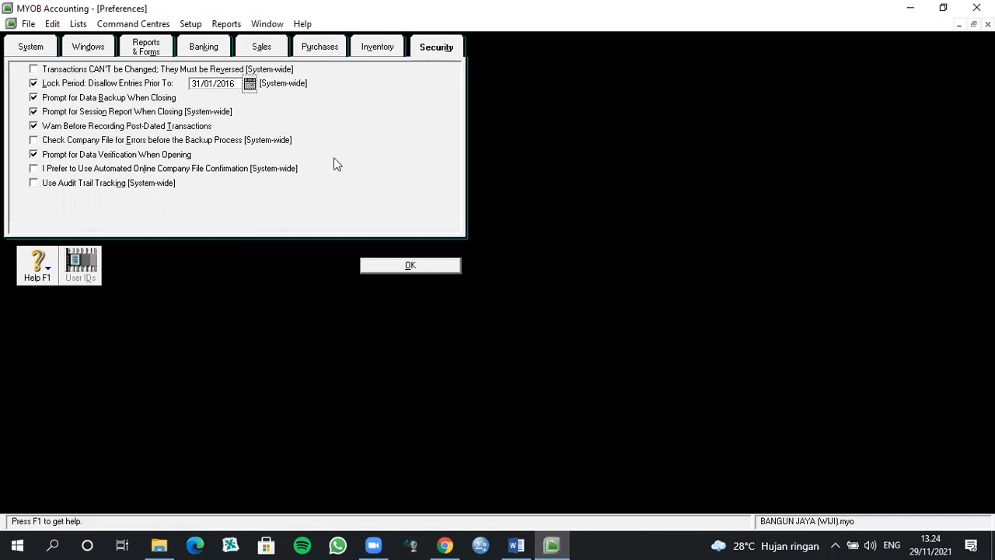
click(407, 265)
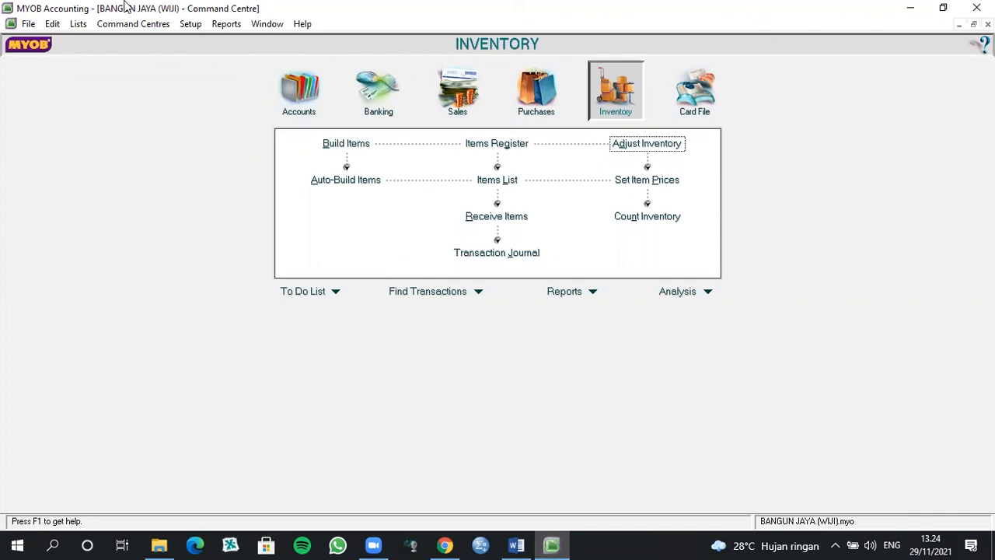
Back up the company file only, with an error check, as MYOB1129 in the Backup folder of SEMESTER 5.
click(29, 24)
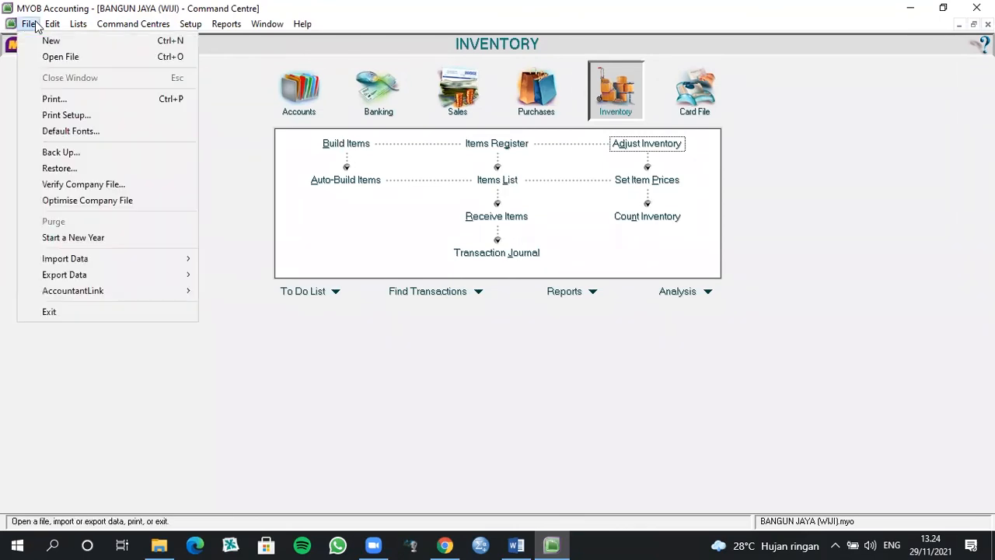
click(108, 156)
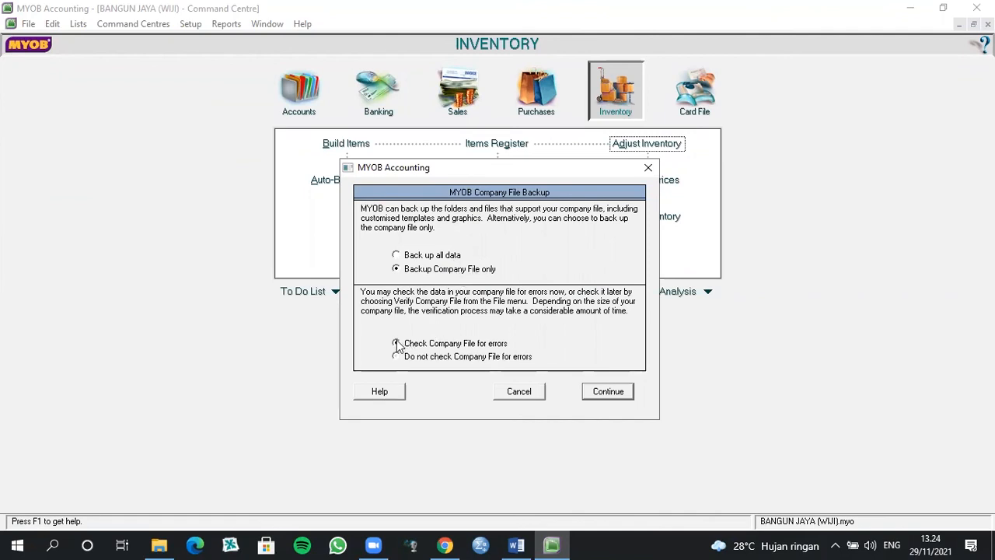
click(603, 394)
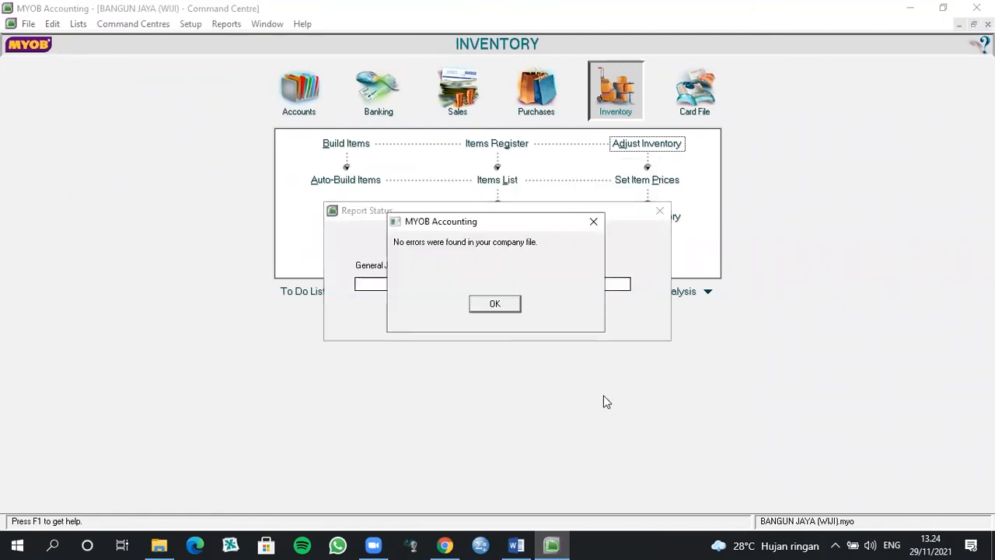
click(495, 304)
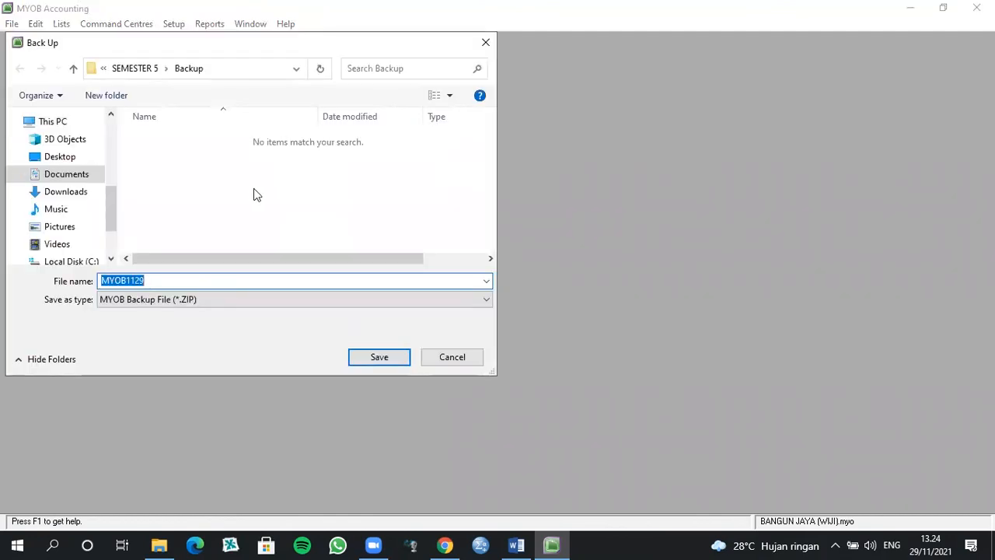
click(393, 362)
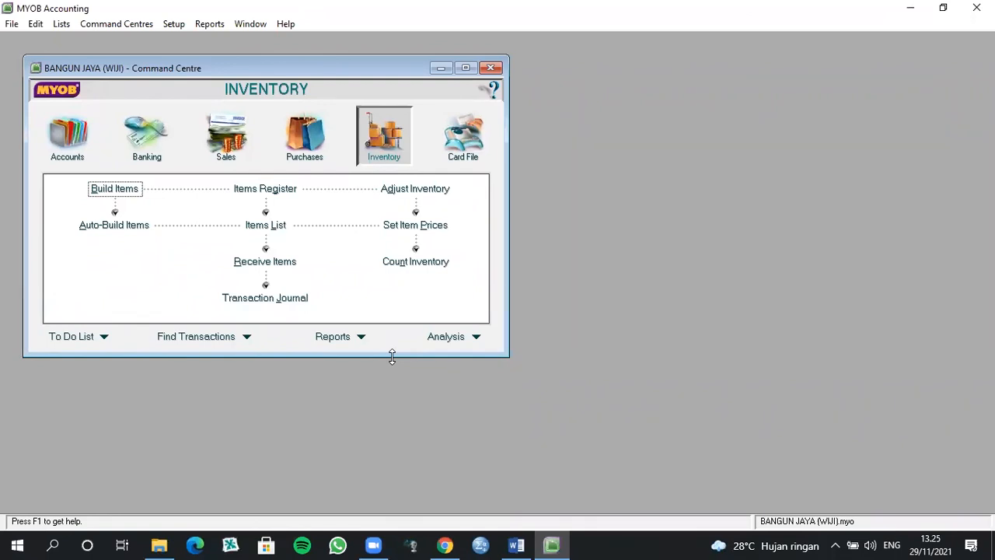
Run the Transaction Review in the Company Data Auditor for 01/01/2016 to 31/01/2016.
click(66, 148)
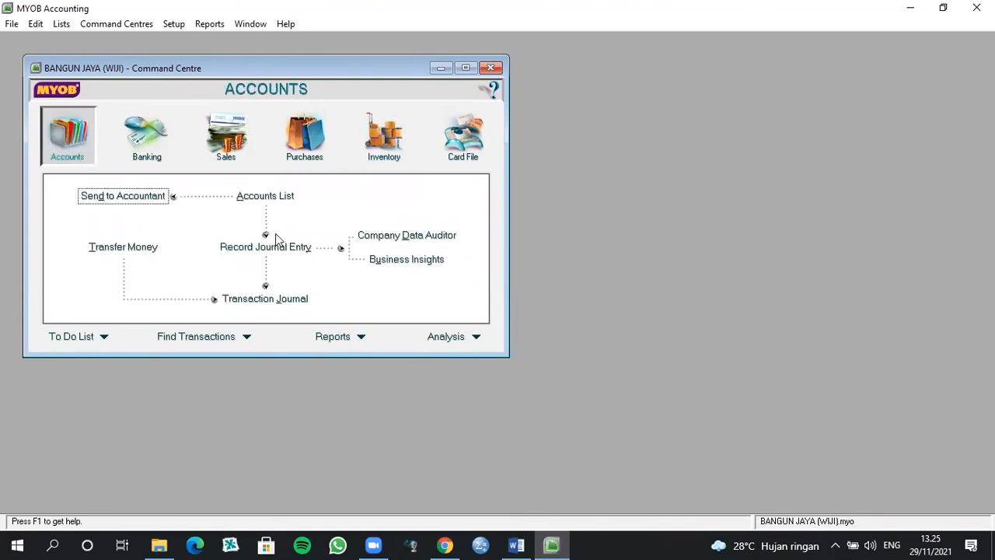
click(404, 237)
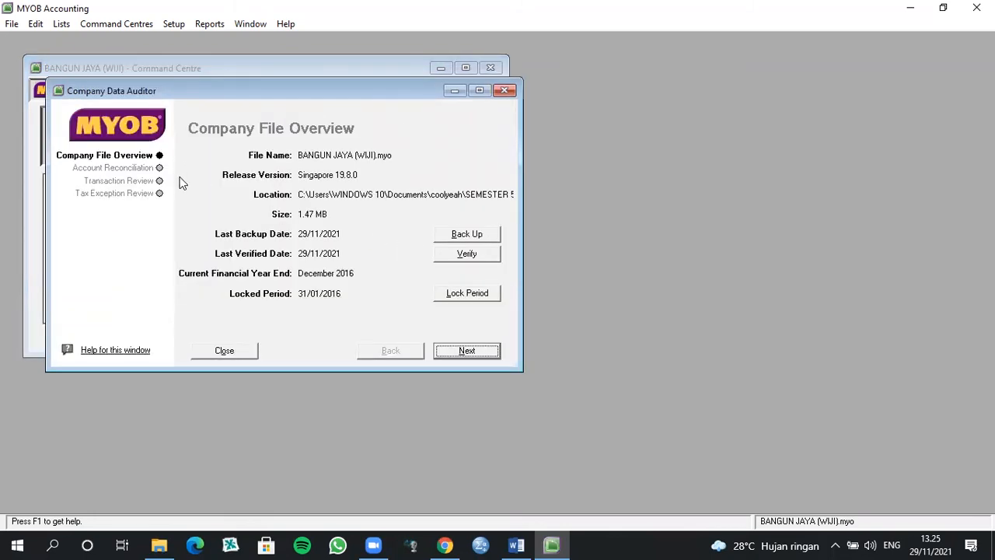
click(158, 181)
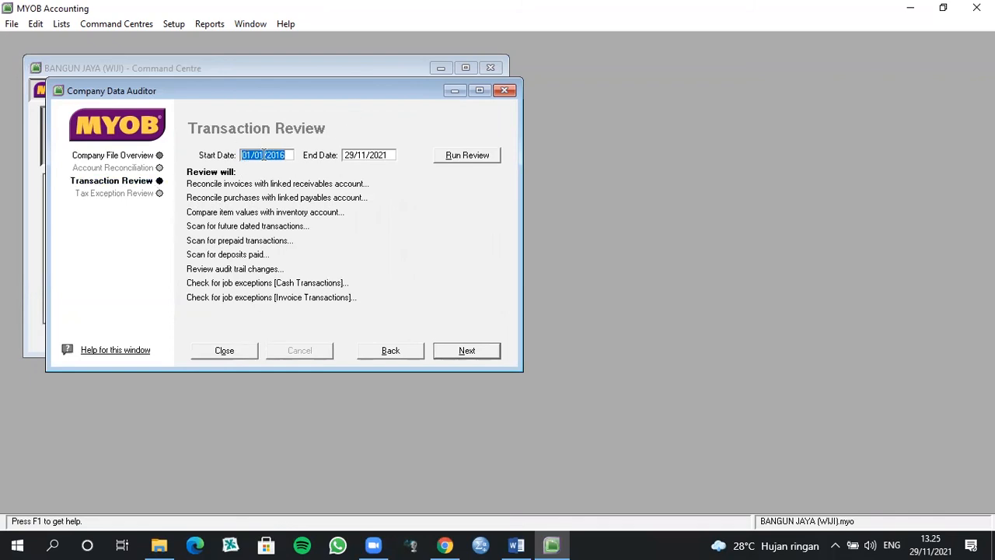
click(367, 156)
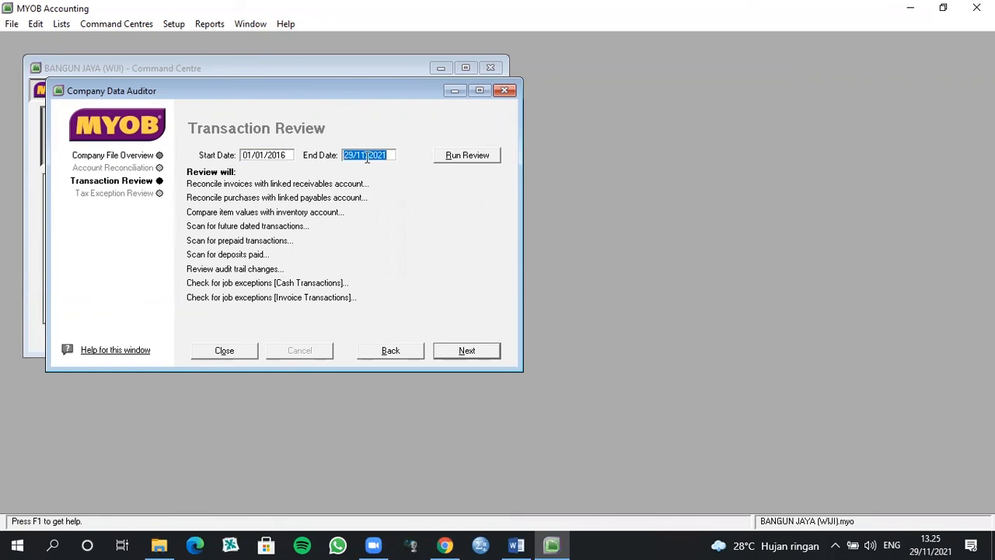
text(31/1/2016)
click(448, 160)
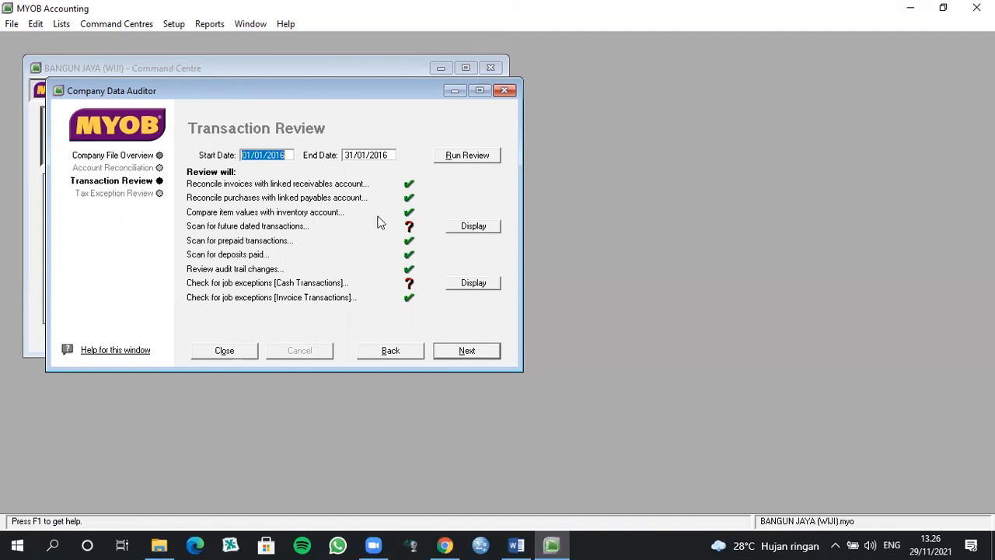
Export the Future Dated Transactions report as a PDF in SEMESTER 5, adding the student's name in parentheses to the file name, and leave the auditor.
click(470, 227)
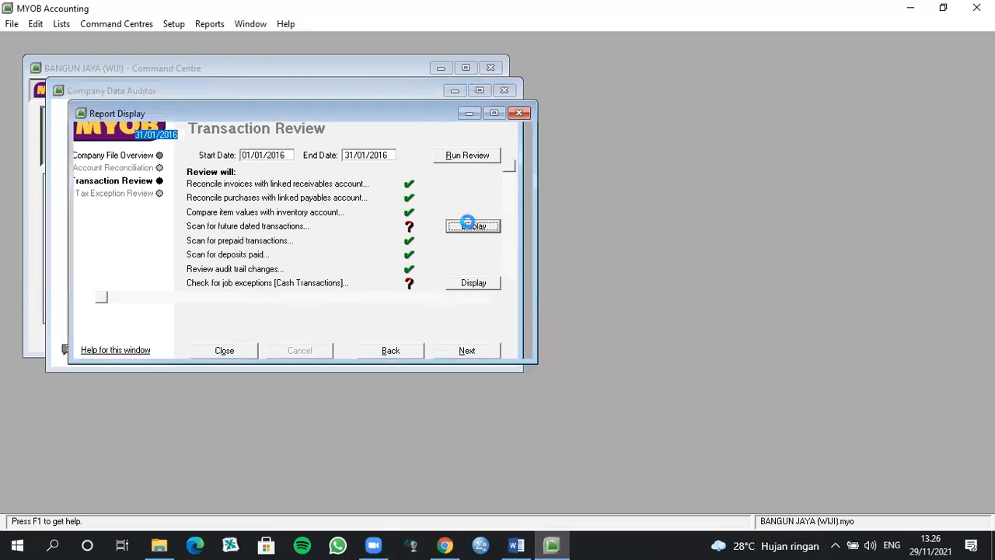
click(493, 113)
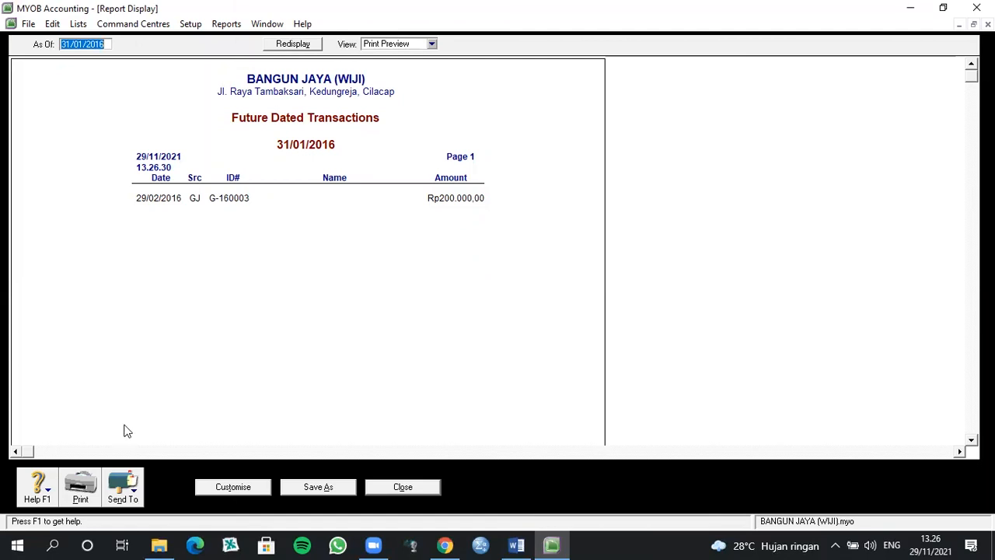
click(133, 497)
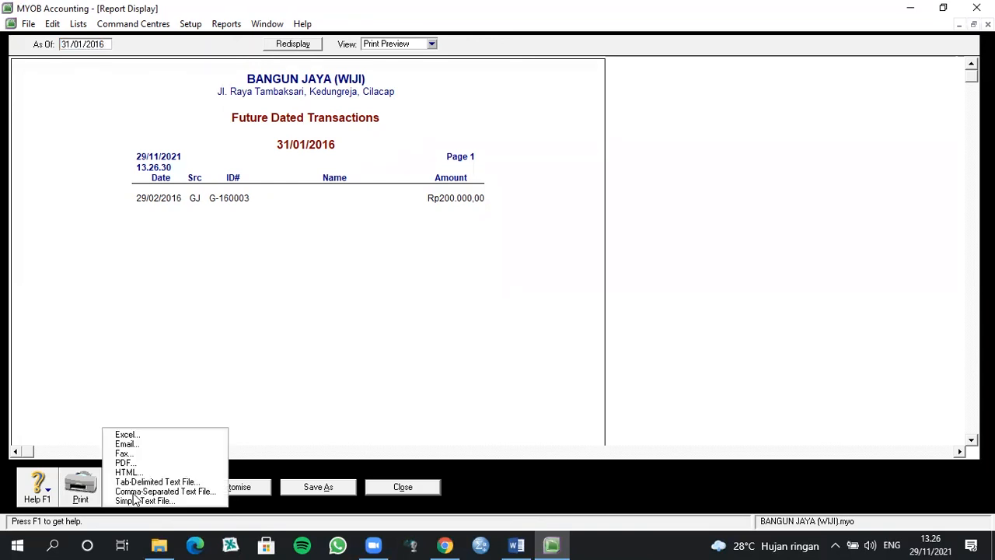
click(134, 464)
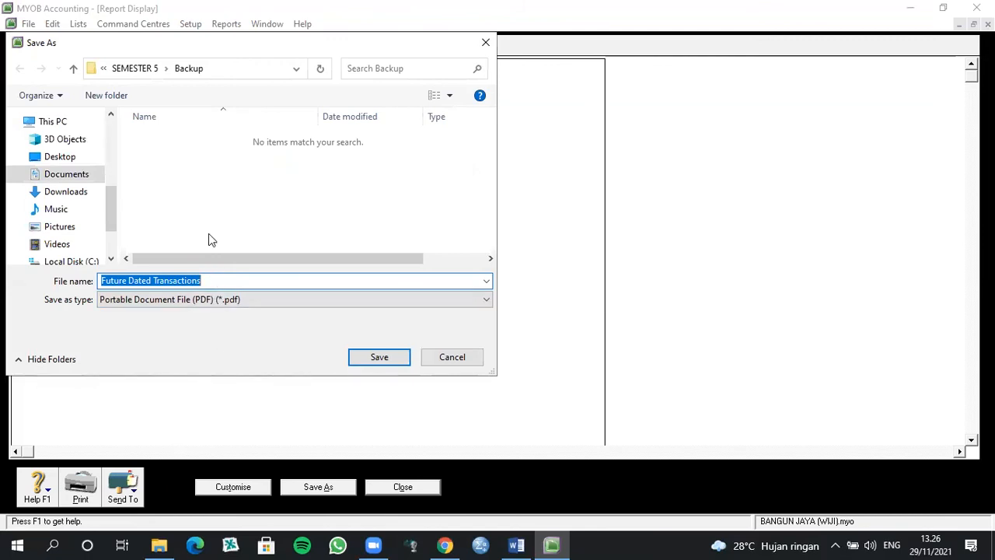
click(137, 68)
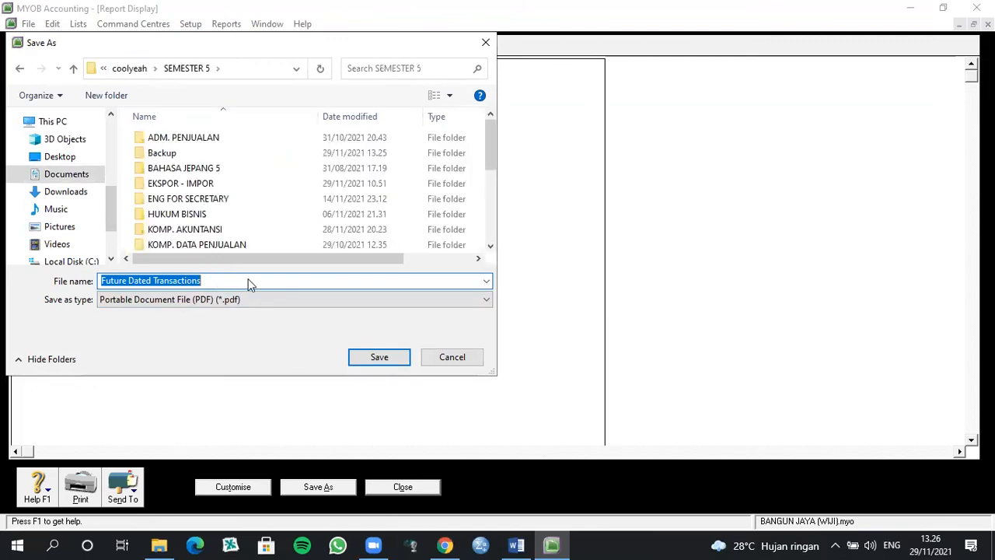
drag(486, 141, 492, 275)
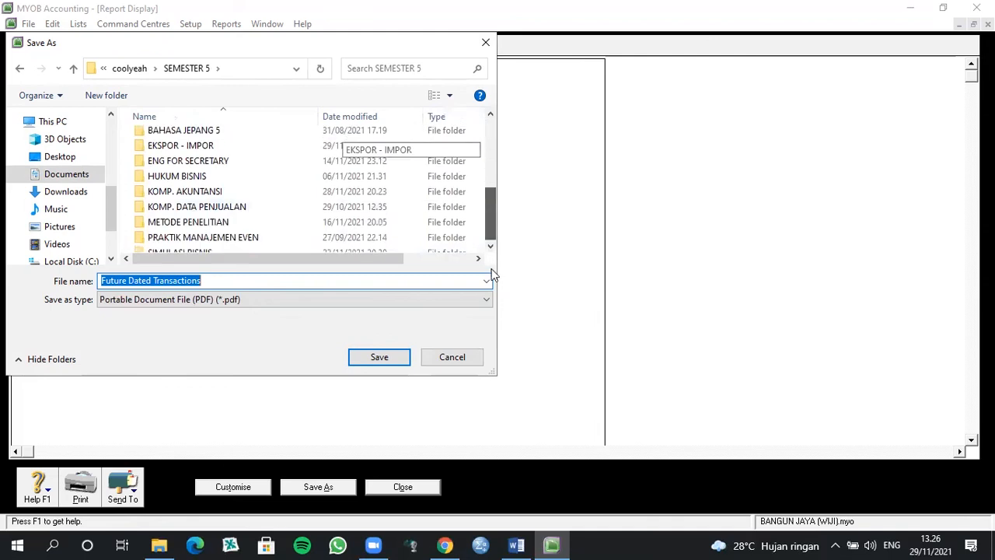
click(241, 284)
text((WIJI))
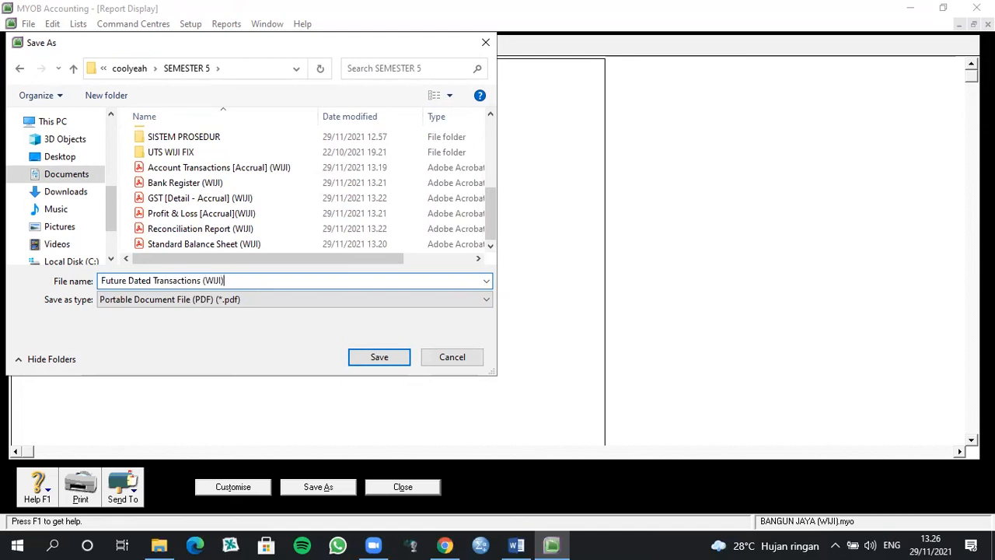
key(Return)
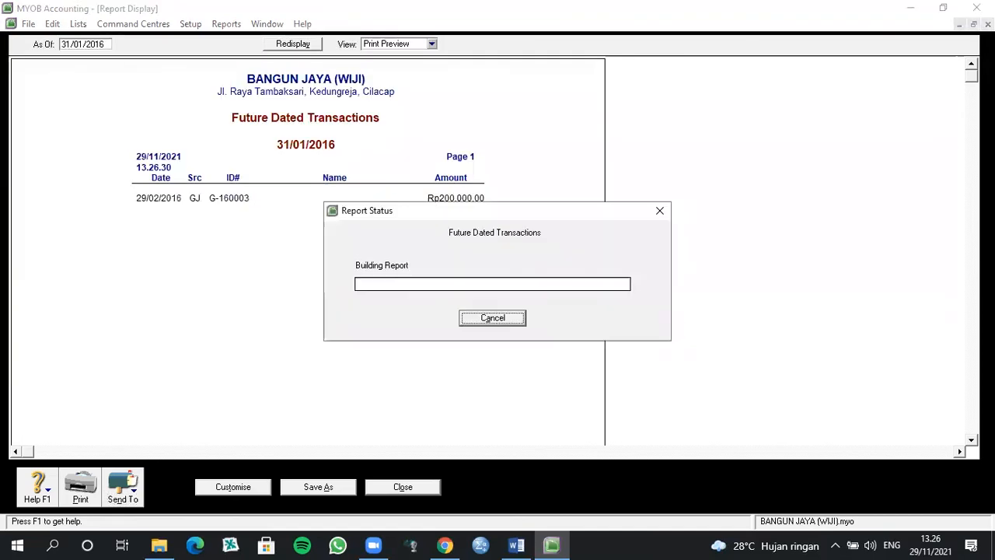
click(420, 488)
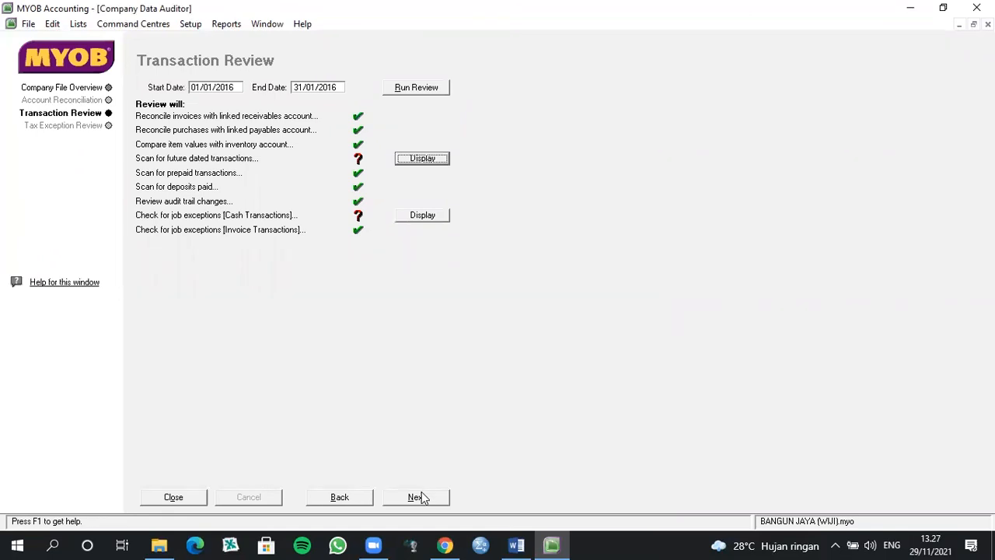
click(199, 497)
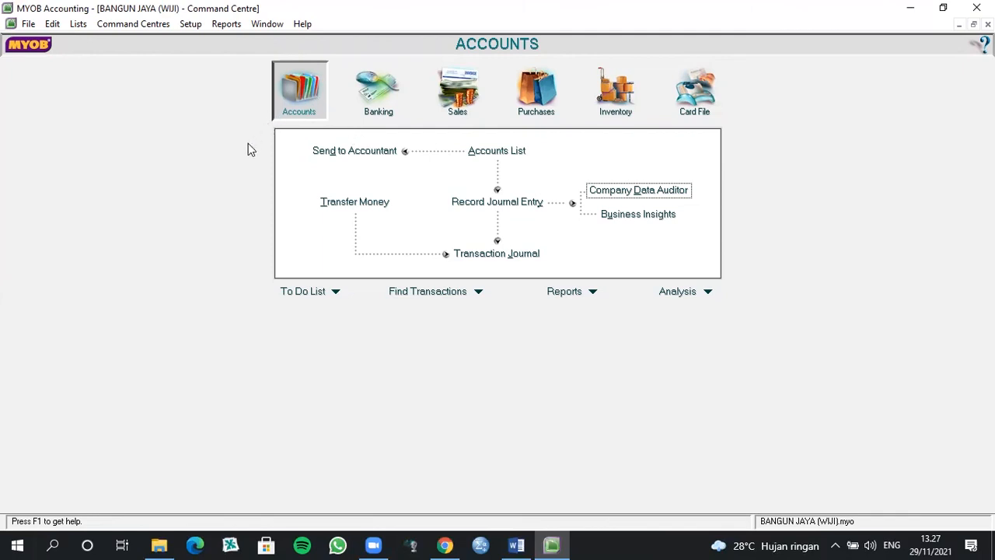
Toggle the Lock Period option in the security preferences and accept the preferences.
click(197, 25)
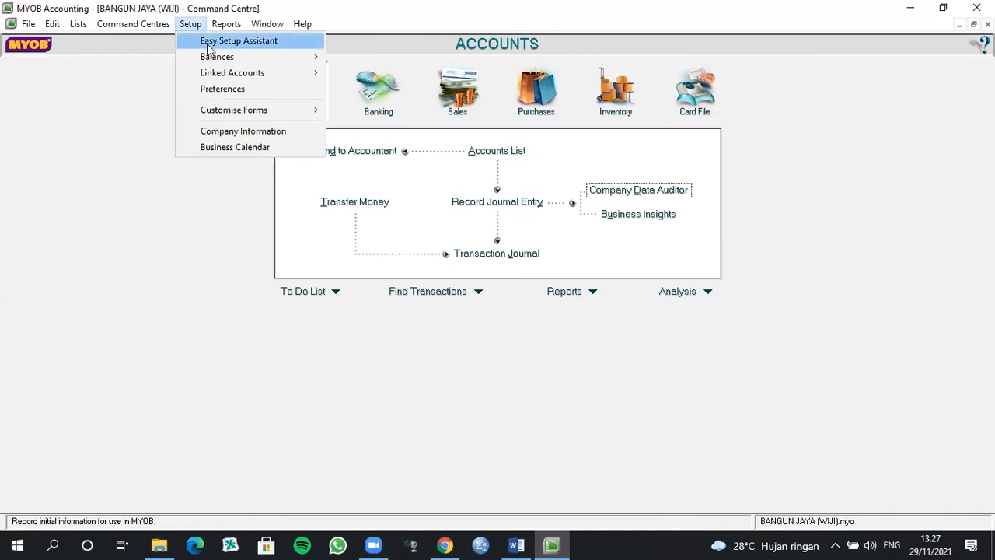
click(243, 89)
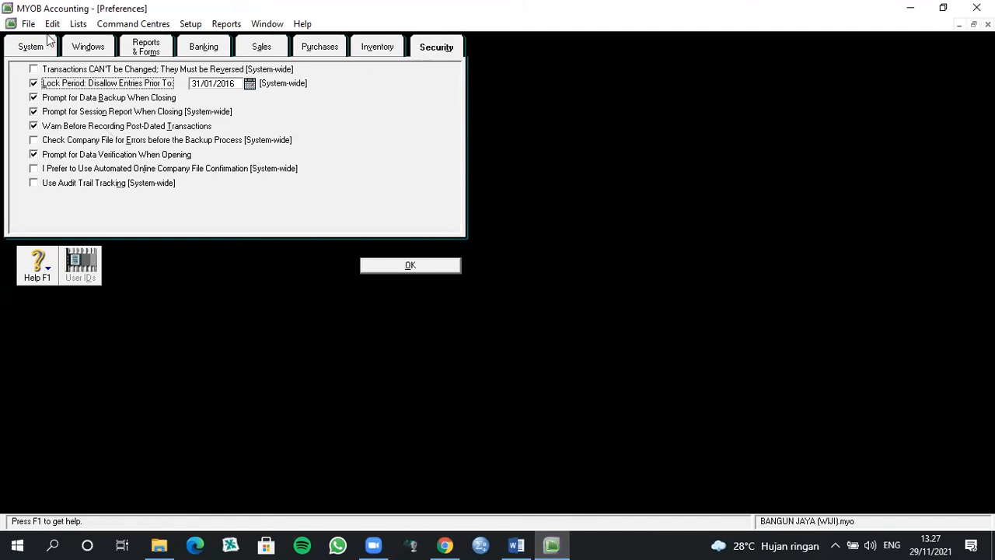
click(34, 83)
click(34, 84)
click(418, 269)
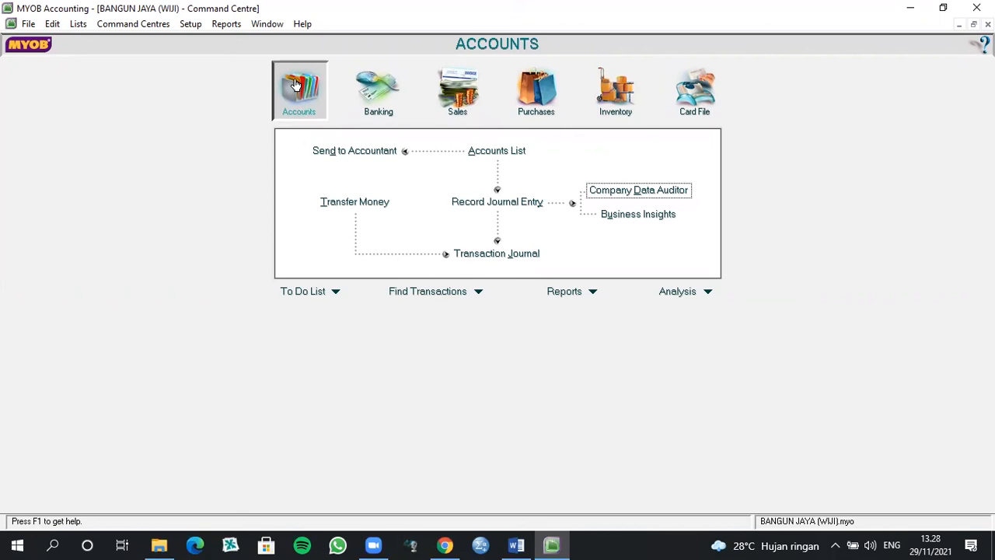
Show all transaction journal entries dated from 07/01/2016 to 07/01/2016.
click(526, 262)
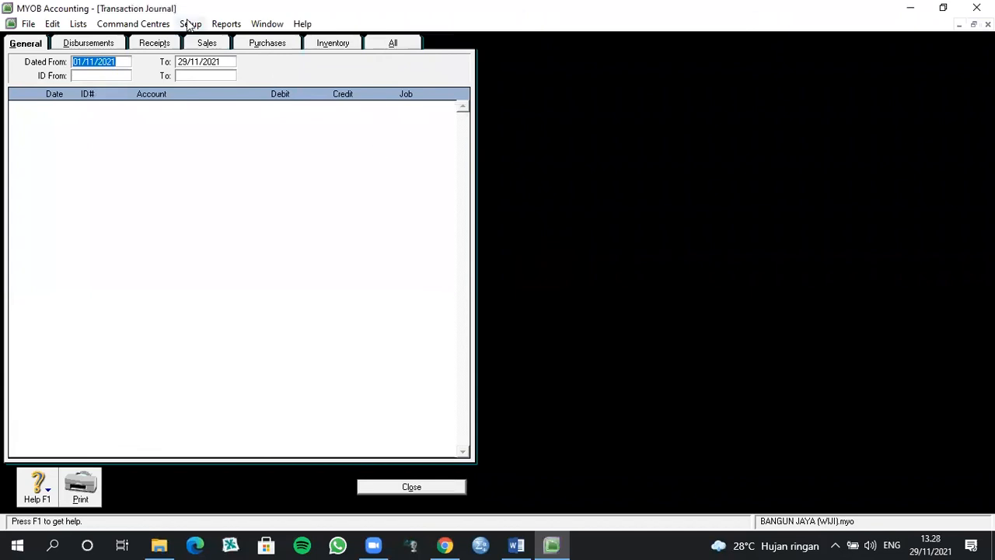
text(7/1/2016)
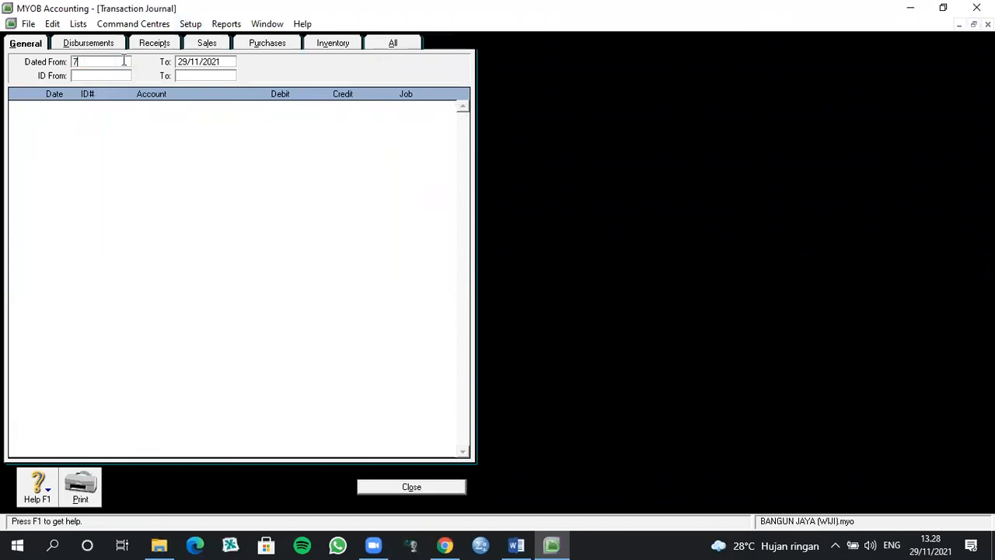
click(187, 62)
text(7/1/2016)
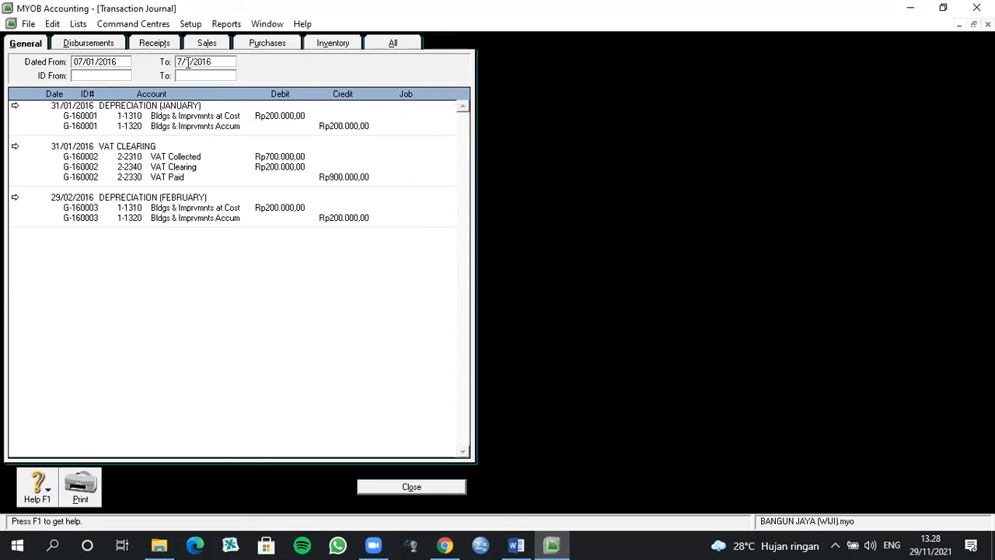
key(Tab)
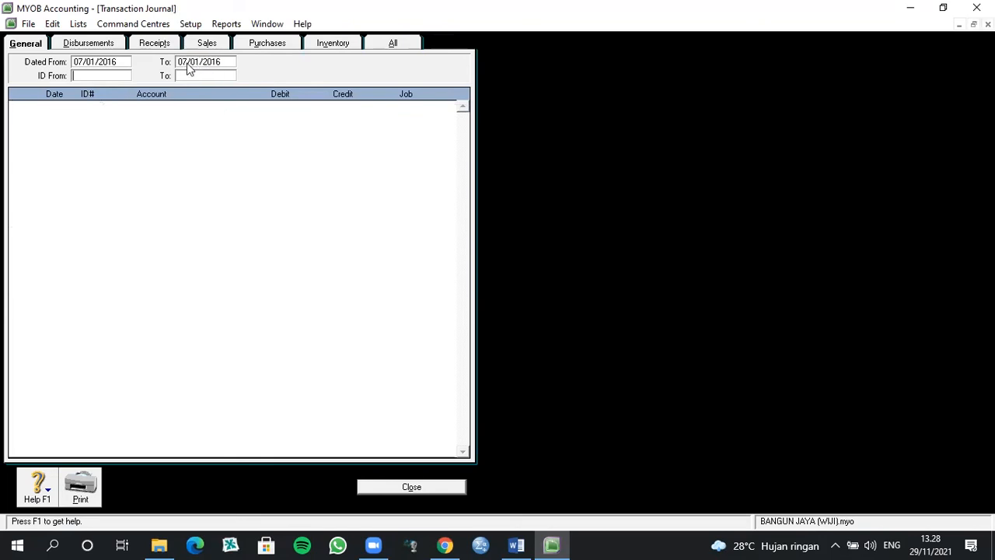
click(395, 44)
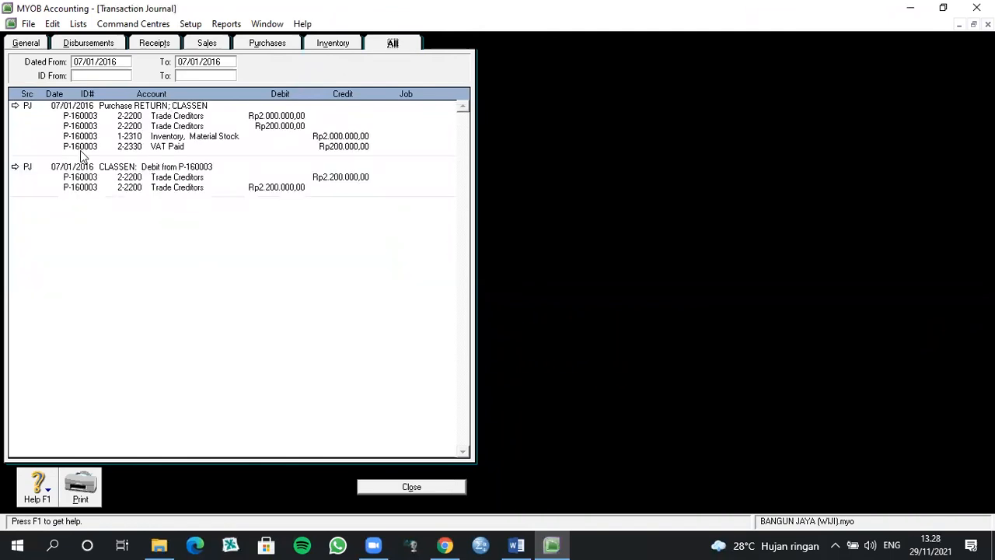
Try to delete the CLASSEN purchase return P-160003 from its bill.
click(14, 105)
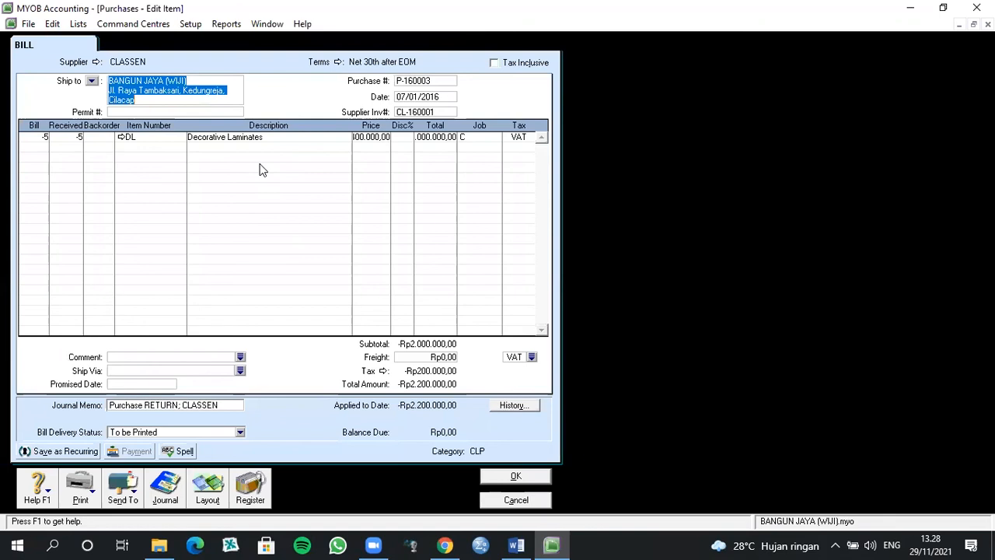
right_click(262, 170)
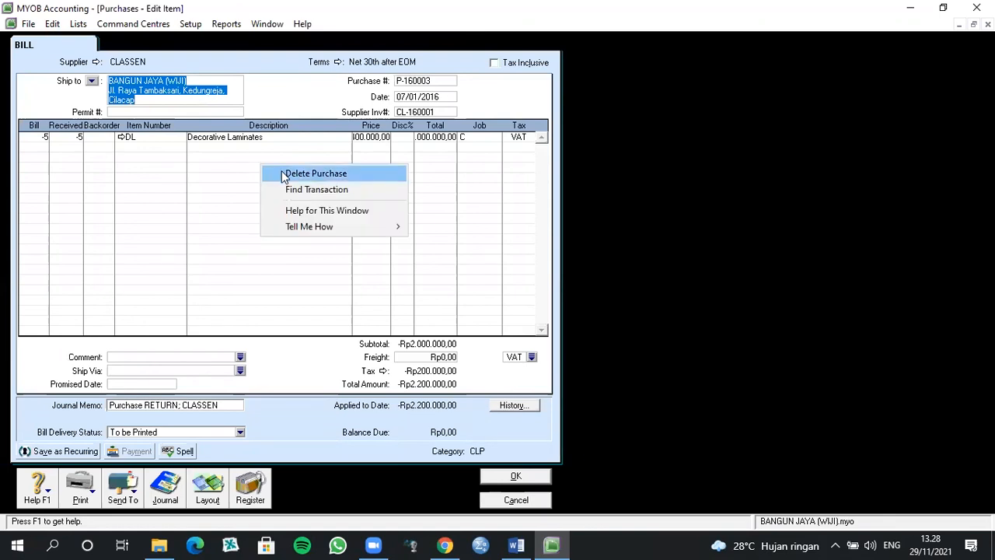
click(284, 173)
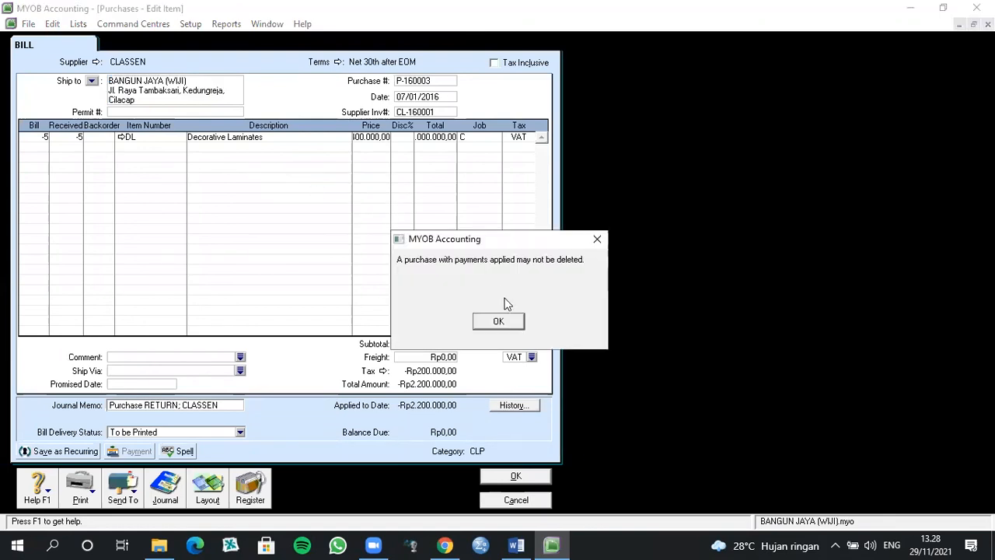
click(509, 320)
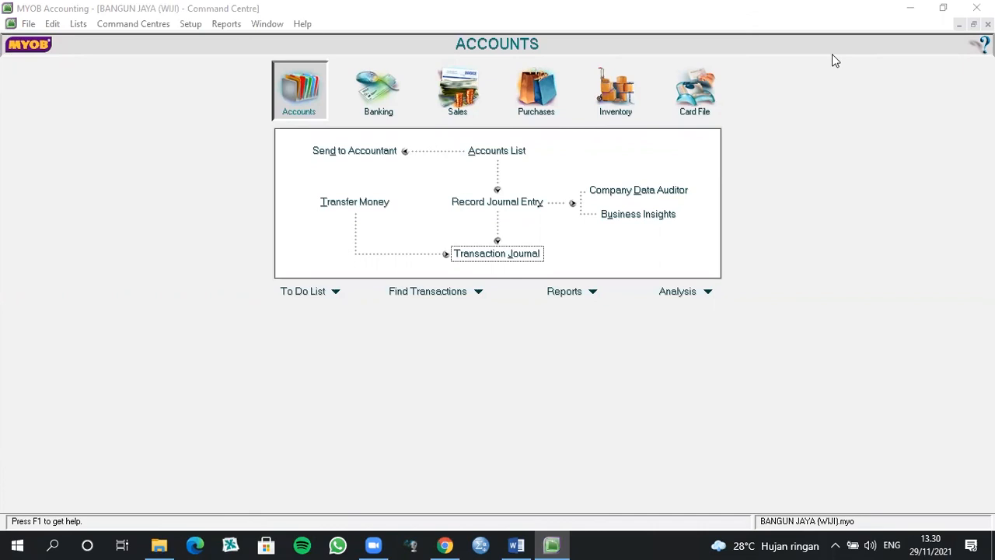
Edit the recurring DEPRECIATION (JANUARY) journal entry, setting the debit of account 1-1310 to Rp180.000.
click(78, 24)
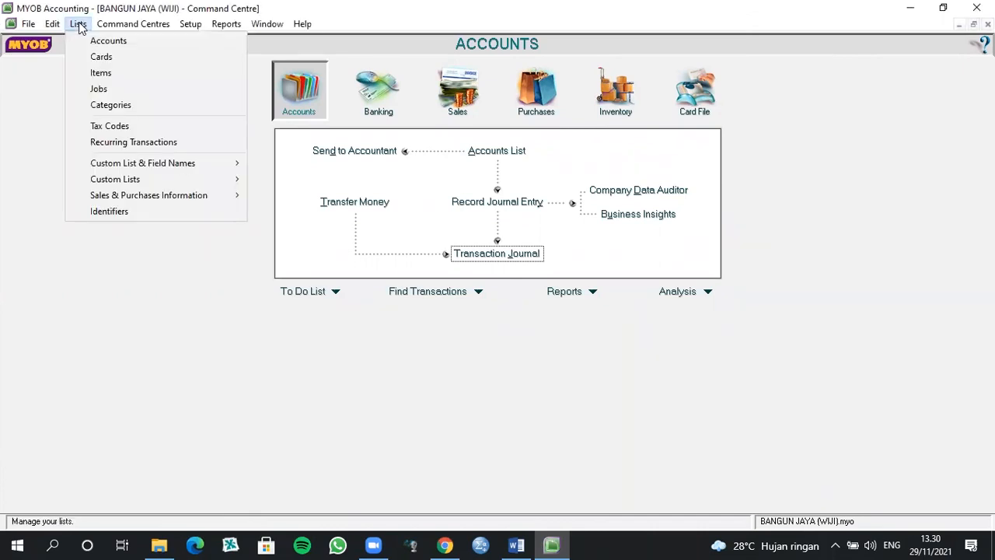
click(150, 146)
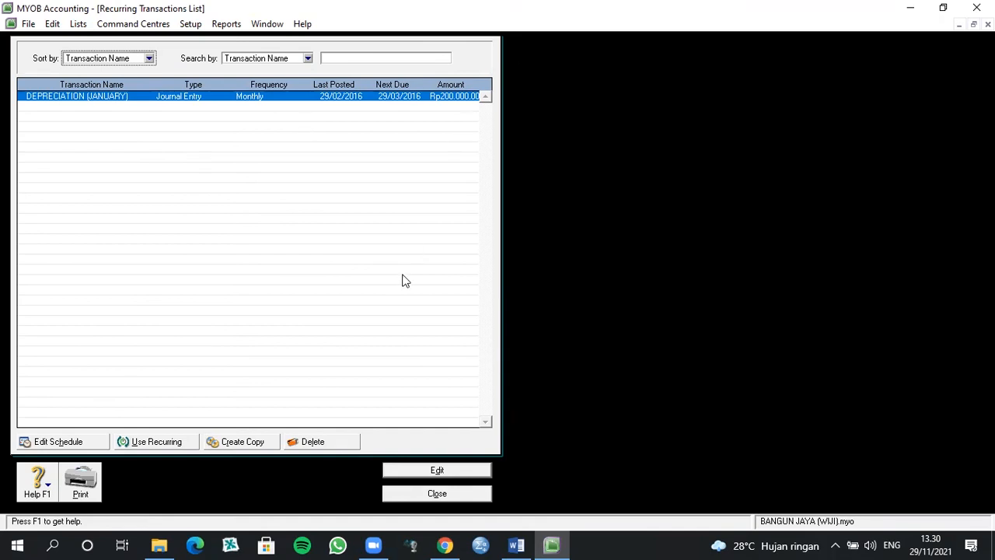
click(453, 469)
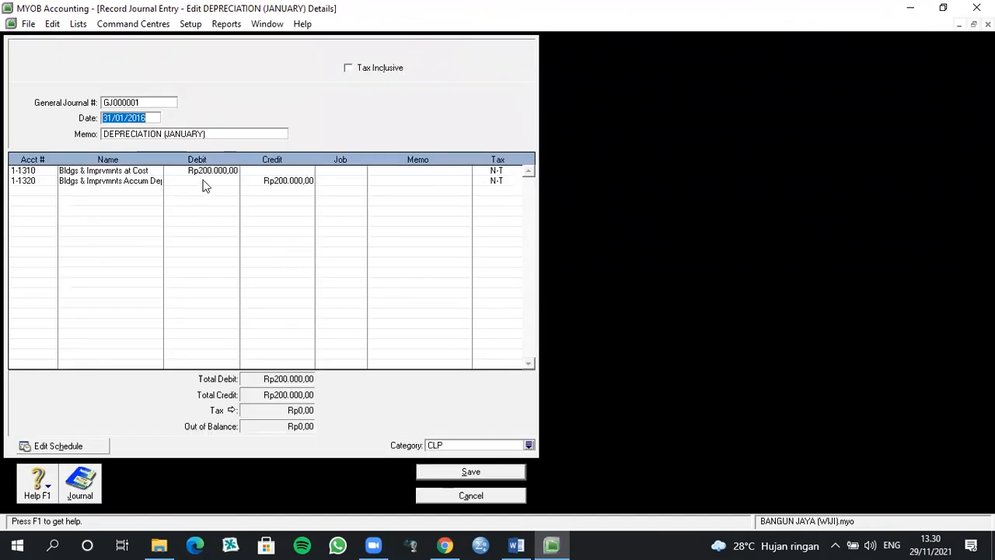
click(205, 170)
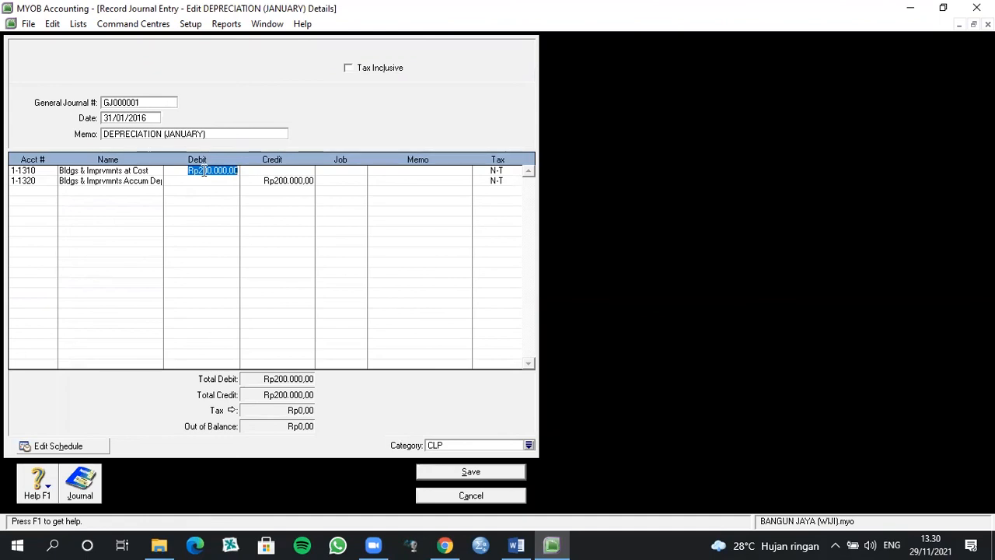
text(180.)
text(0000)
key(Return)
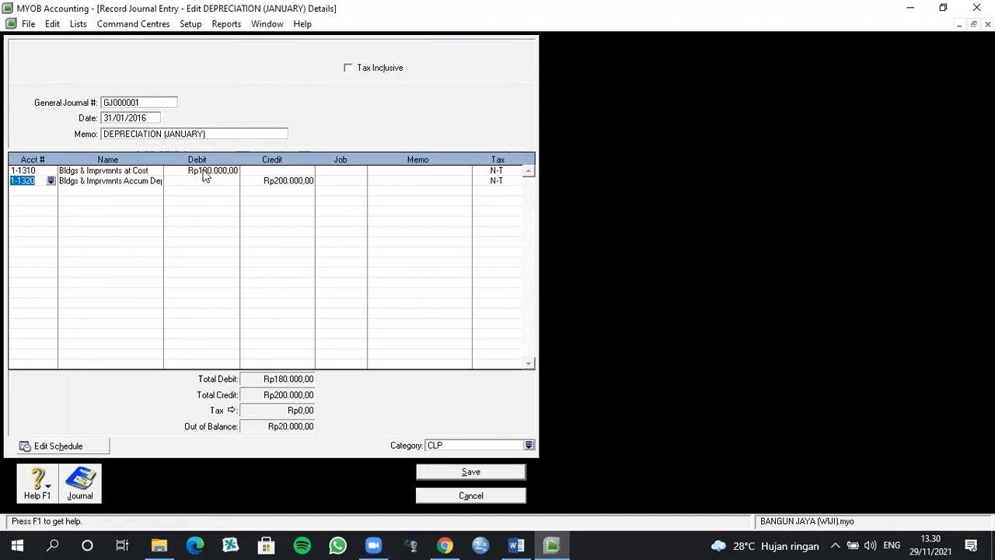
Set the credit of account 1-1320 to Rp180.000, save the recurring journal entry and leave the recurring transactions list.
click(264, 181)
text(180.000)
key(Return)
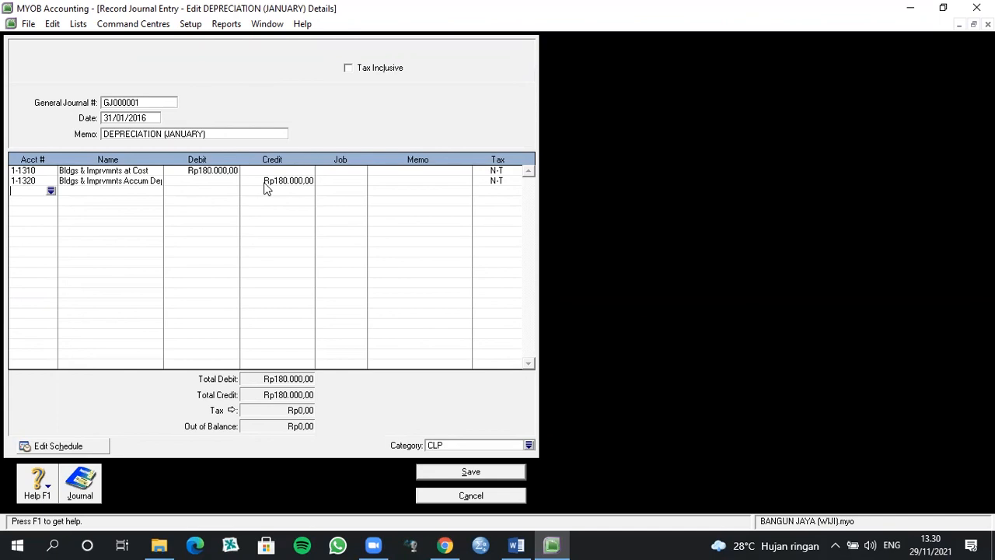
click(520, 472)
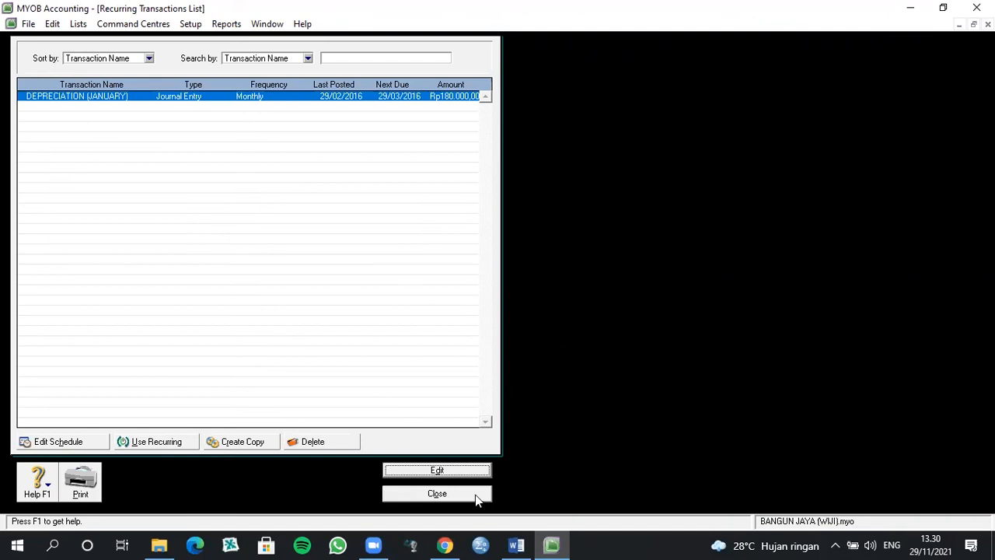
click(475, 495)
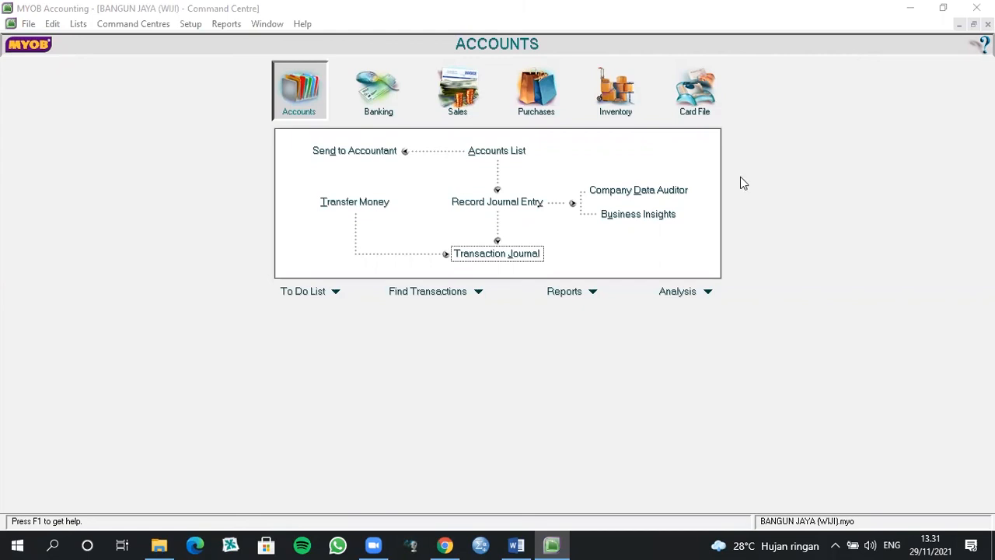
Open the customisation options for the Items Register Summary inventory report.
click(590, 293)
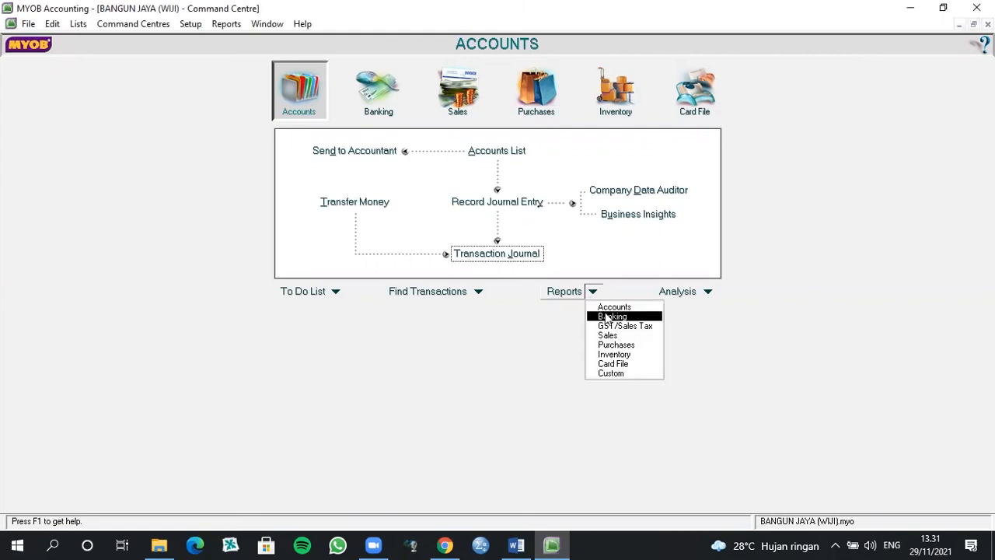
click(610, 307)
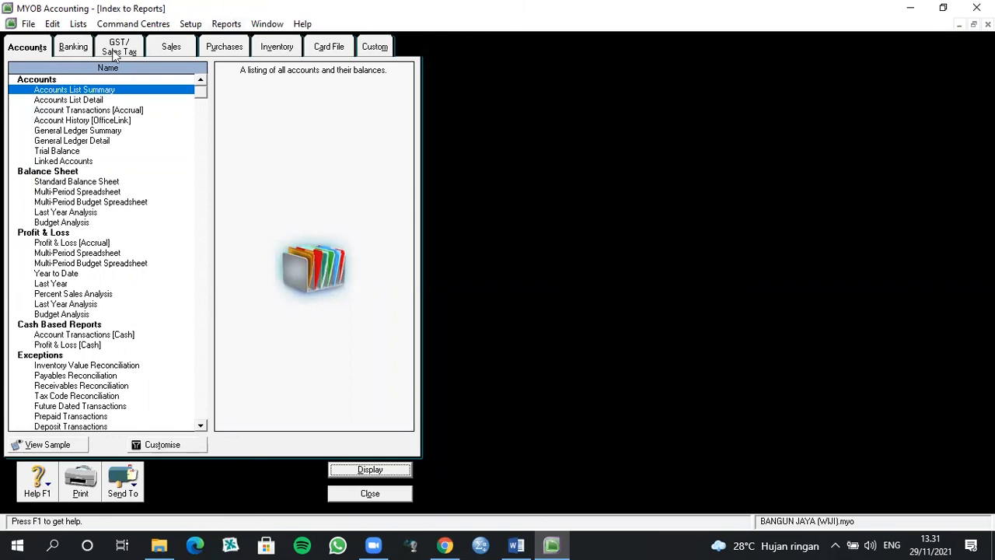
click(87, 49)
key(alt+i)
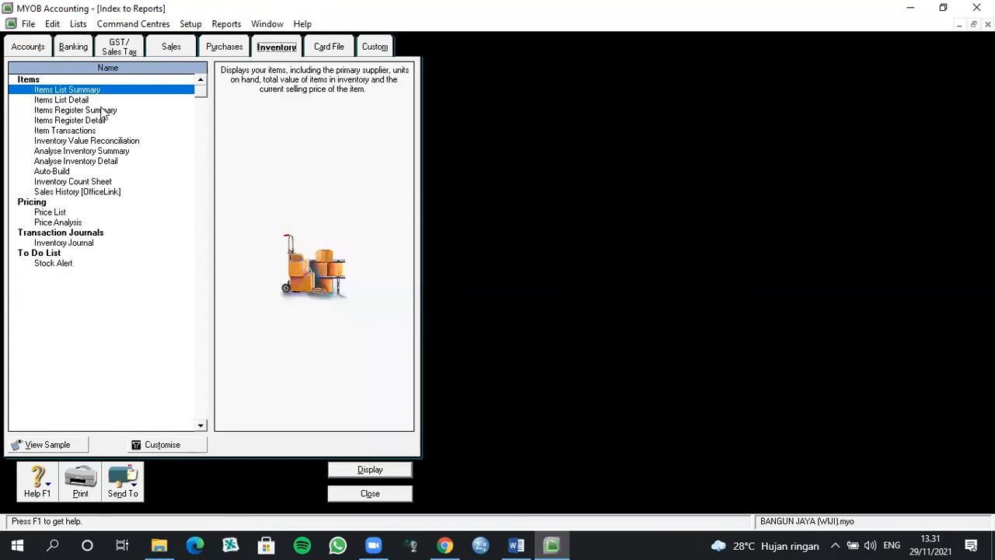
click(99, 111)
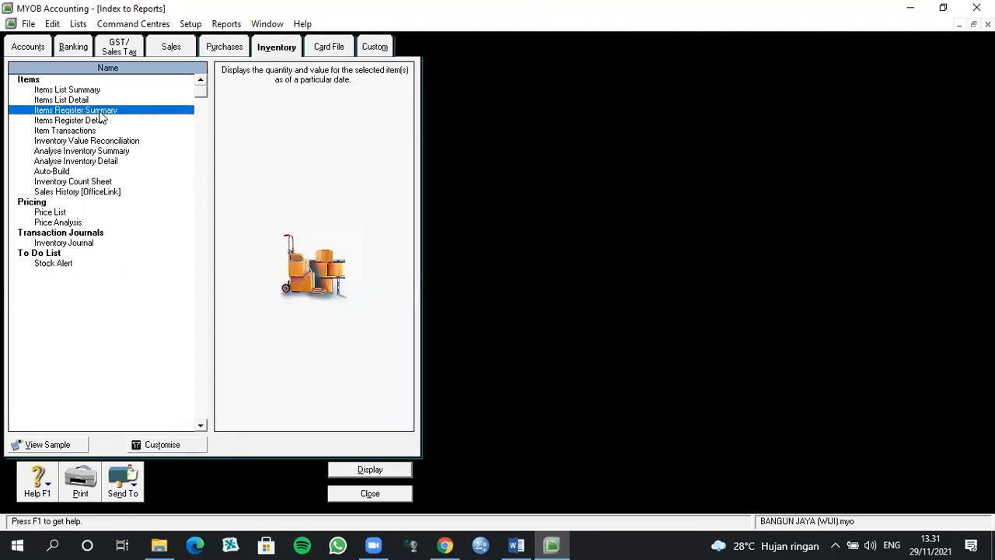
click(195, 441)
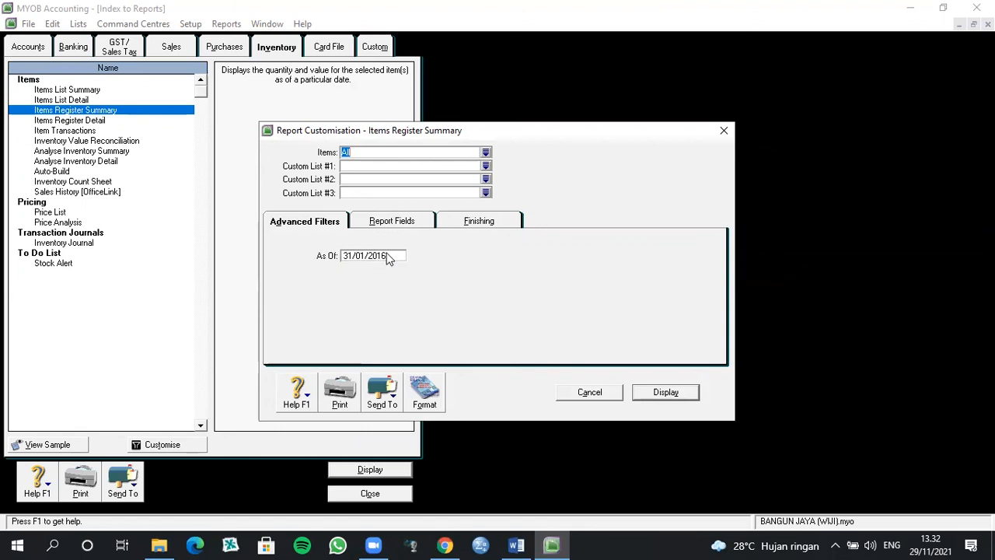
Limit the Items Register Summary fields to Item #, Item Name and Current Value, and display the report.
click(410, 223)
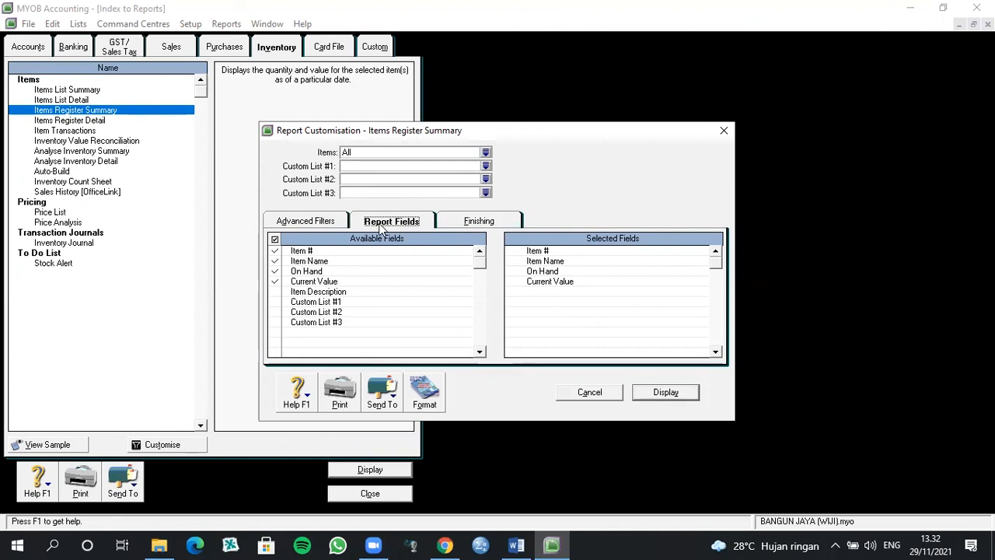
click(274, 239)
click(274, 239)
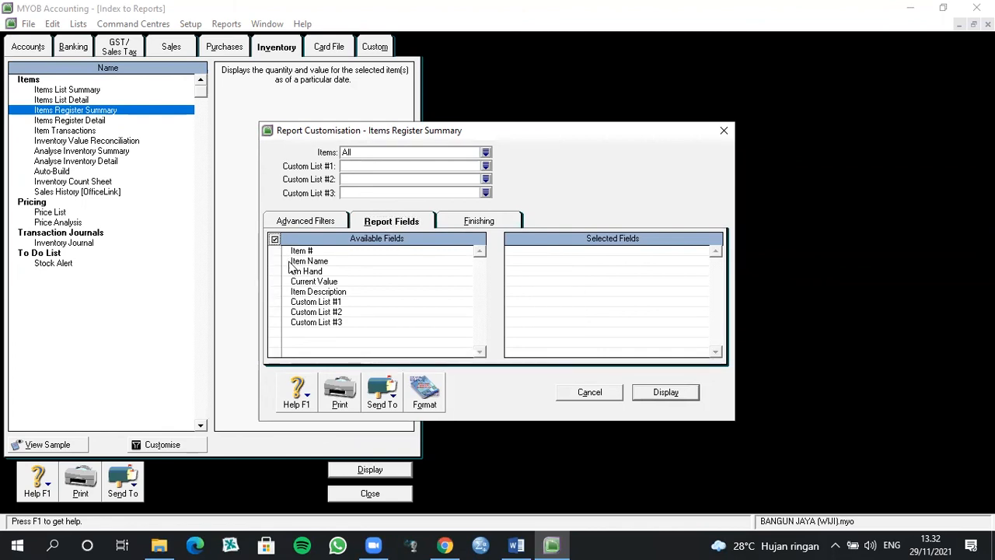
click(275, 250)
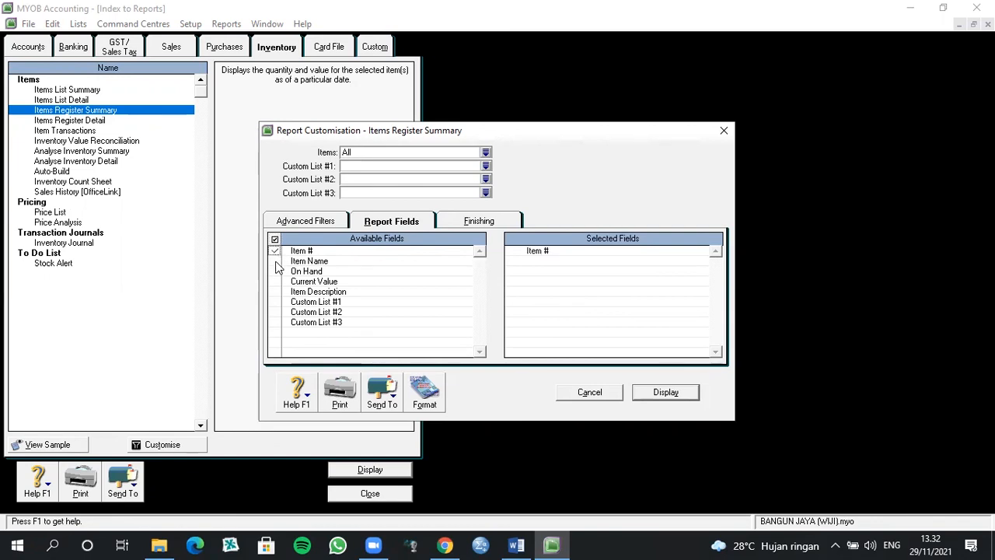
click(275, 261)
click(275, 281)
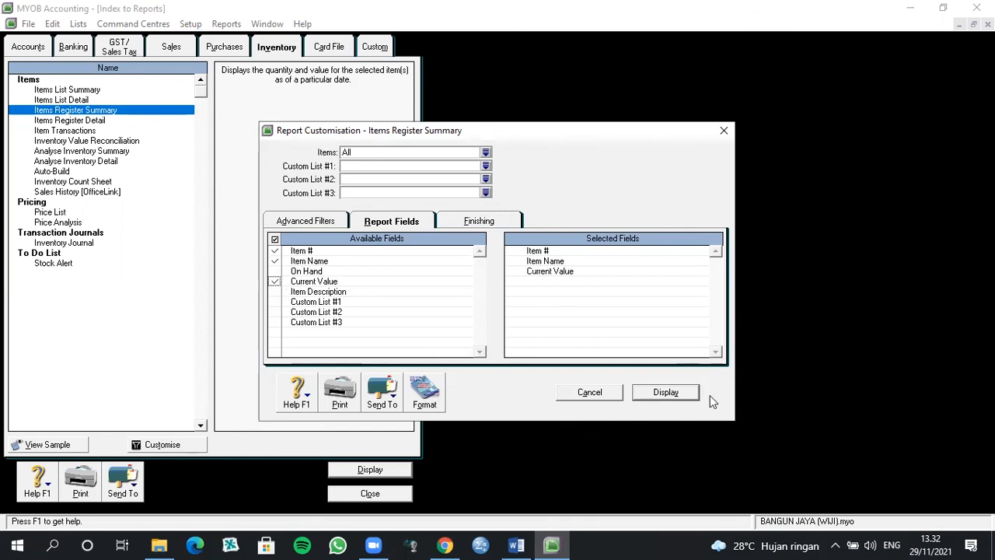
click(689, 393)
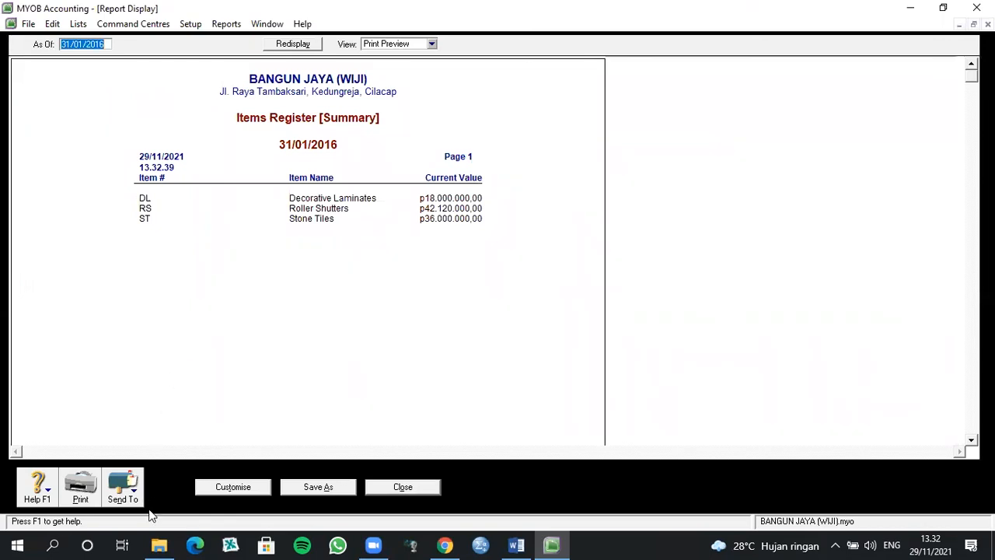
click(133, 493)
click(123, 462)
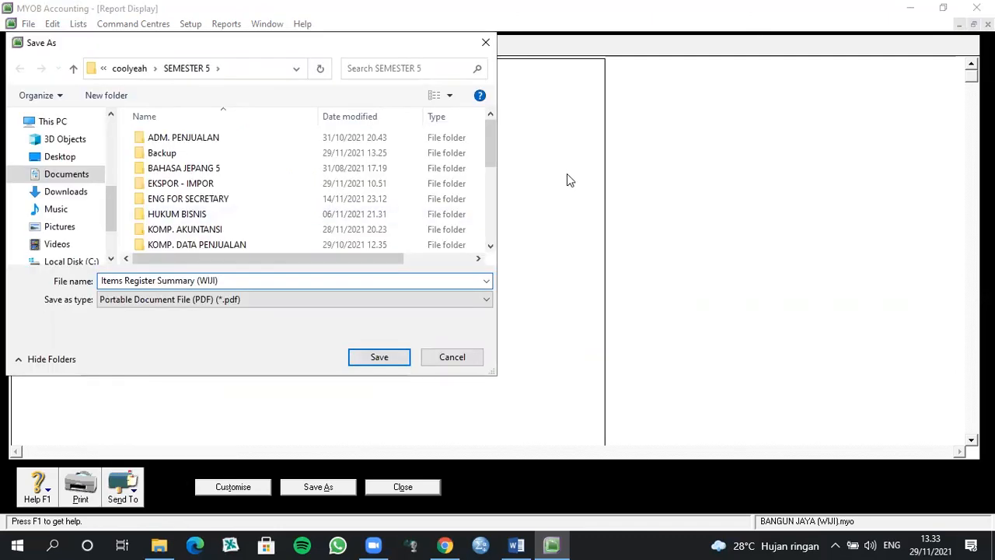
click(449, 358)
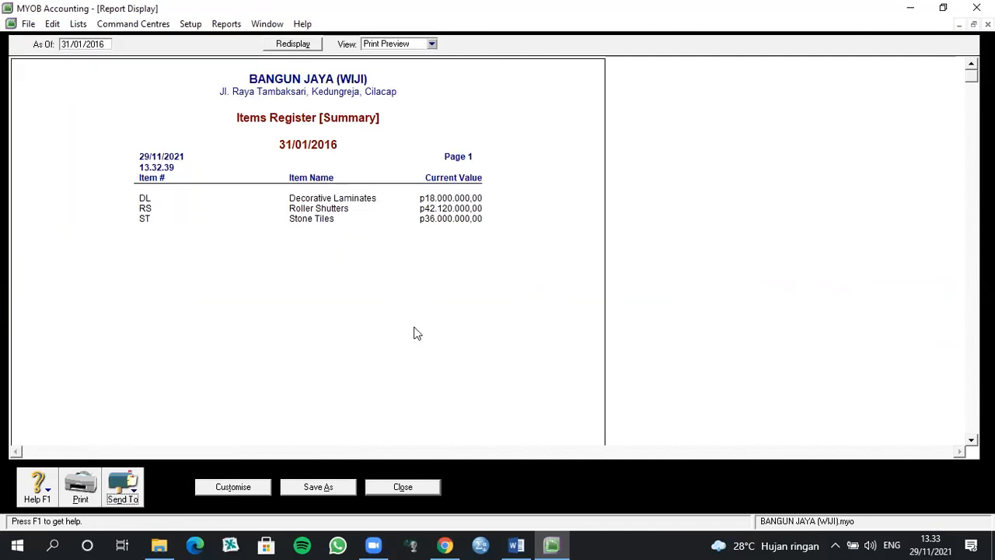